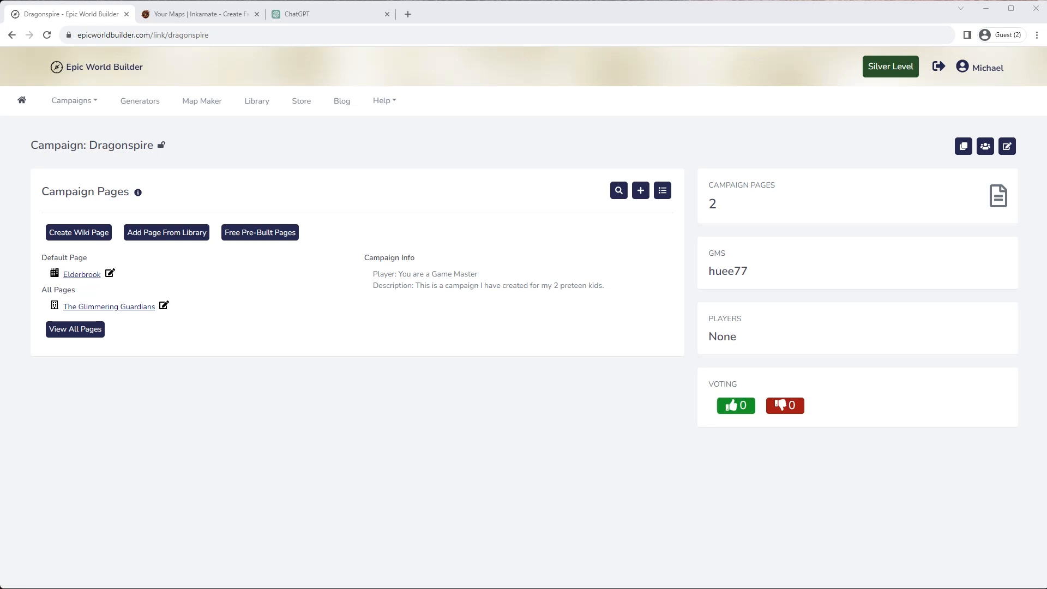
# View the saved map collection in Inkarnate and return to the Dragonspire campaign in Epic World Builder
pyautogui.click(217, 15)
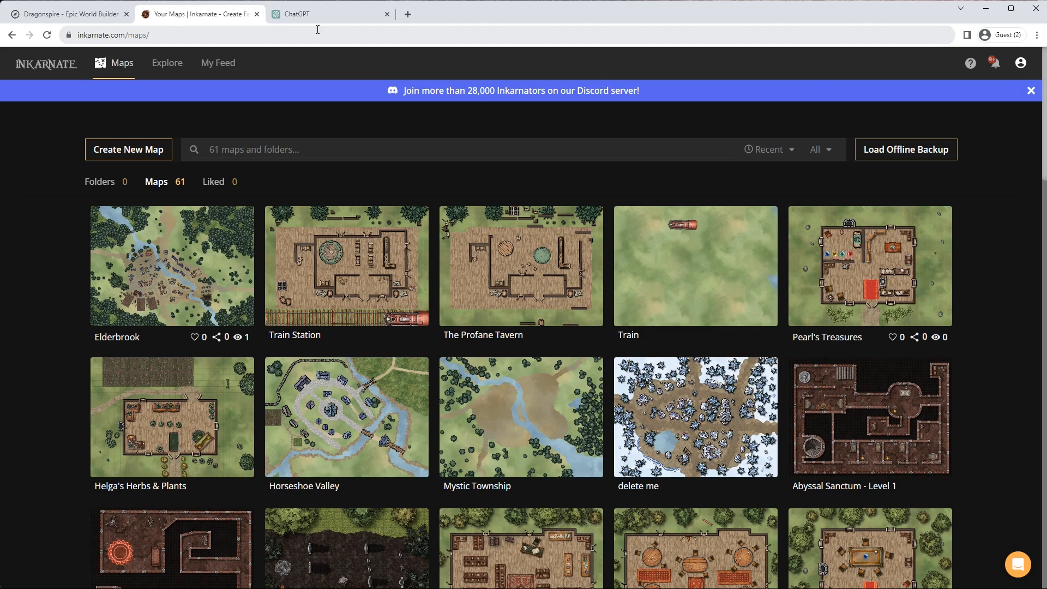
pyautogui.click(76, 15)
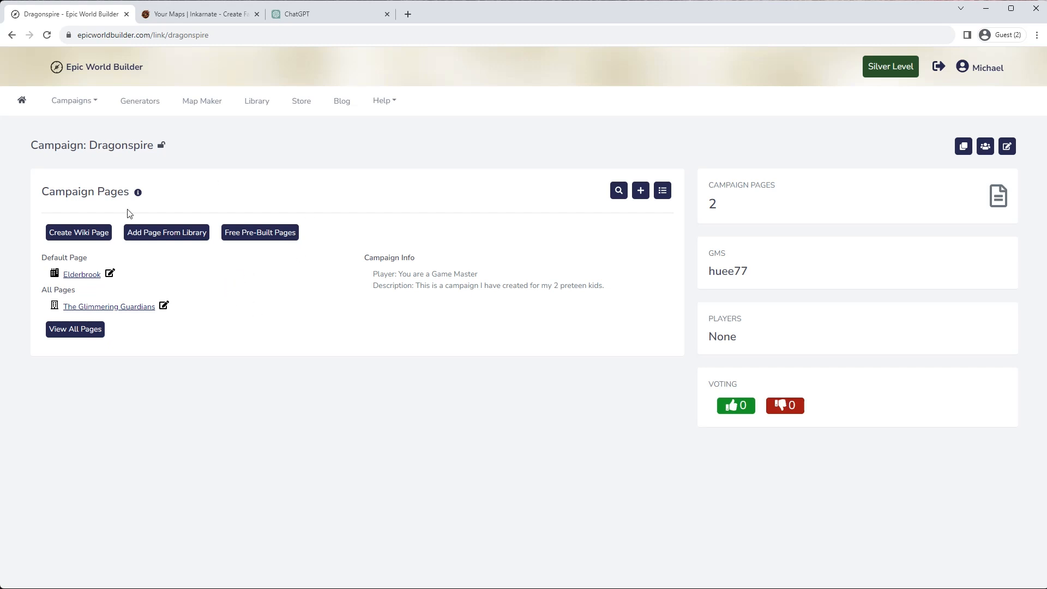
# Open the Elderbrook page and collapse its text content to view the town map with its pins
pyautogui.click(78, 275)
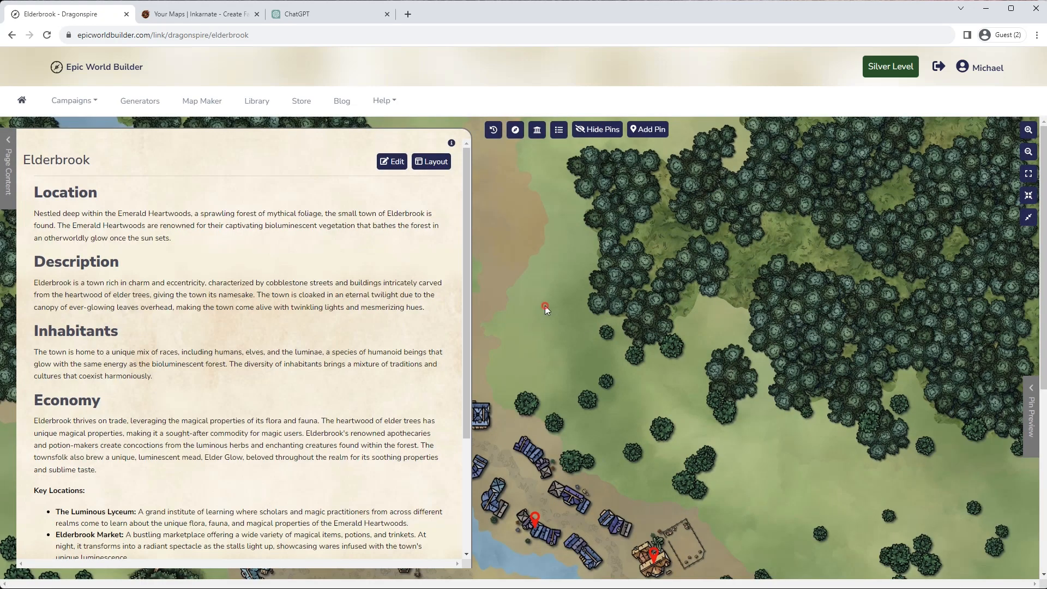
pyautogui.click(545, 307)
pyautogui.scroll(-6, 548, 306)
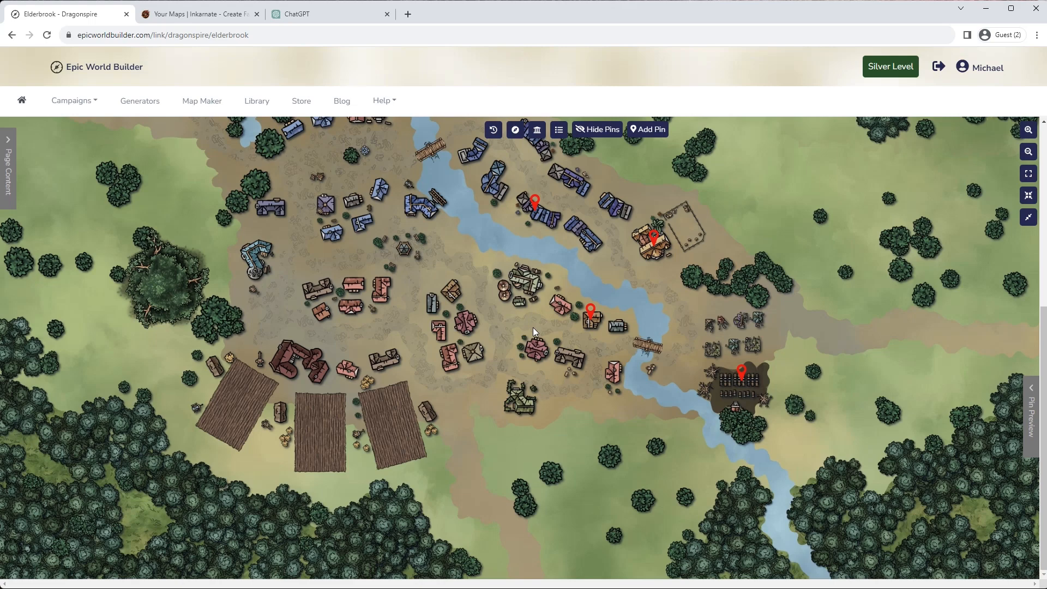
pyautogui.scroll(2, 531, 325)
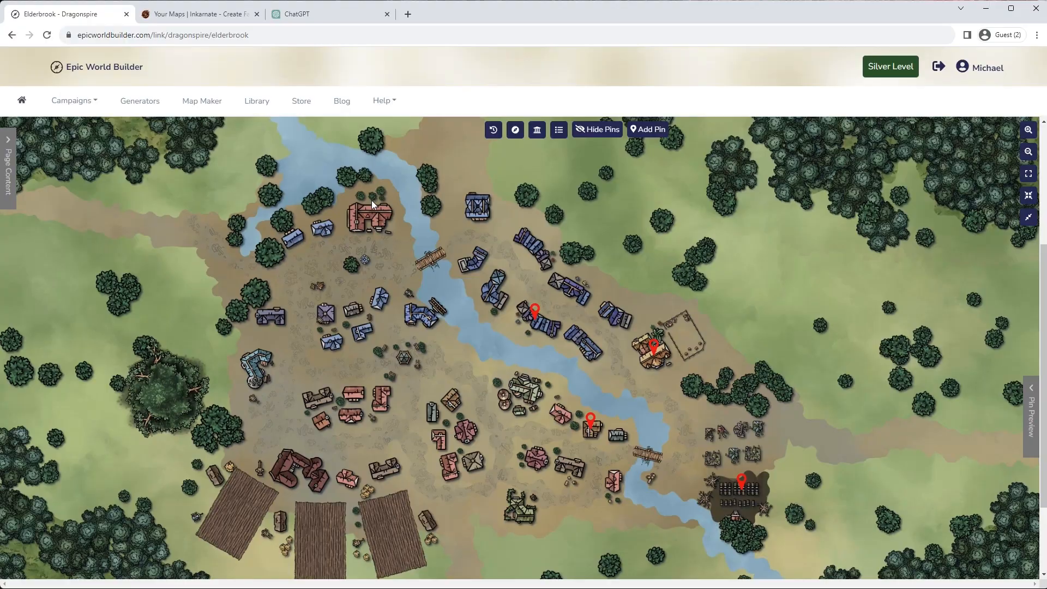
# Expand Elderbrook's page content, read through its description, and collapse it again
pyautogui.click(8, 178)
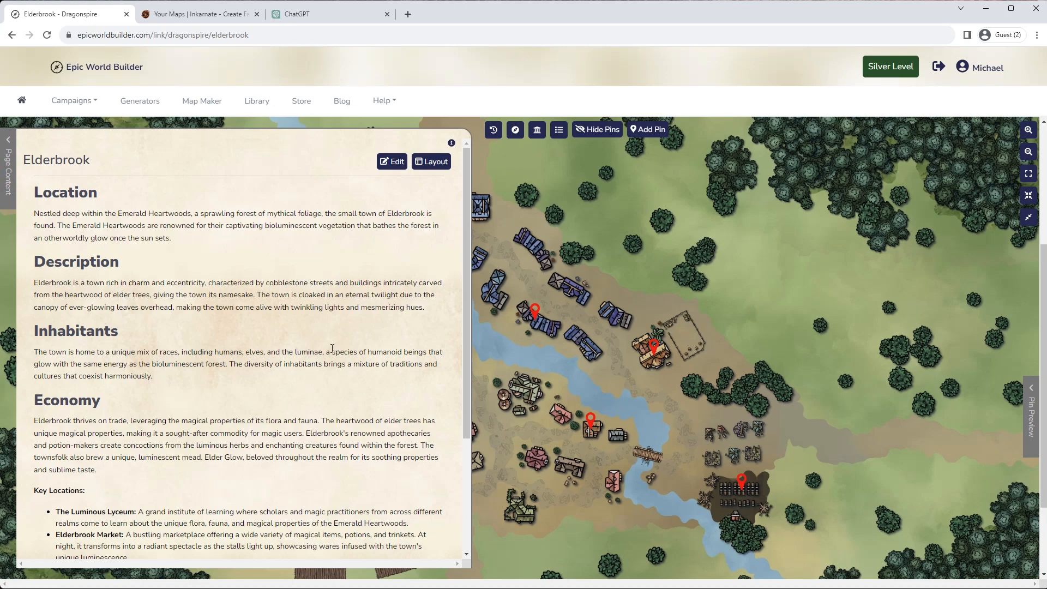
pyautogui.scroll(-4, 334, 352)
pyautogui.scroll(4, 342, 363)
pyautogui.click(624, 243)
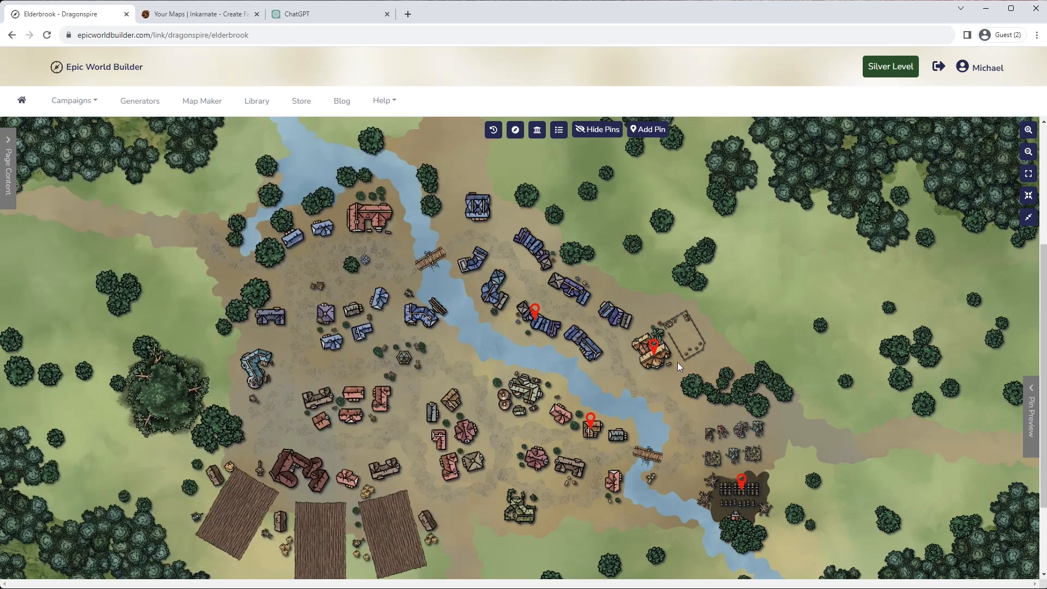
# Open The Glimmering Guardians page from its pin on the town map, and return to the Dragonspire campaign overview
pyautogui.click(654, 345)
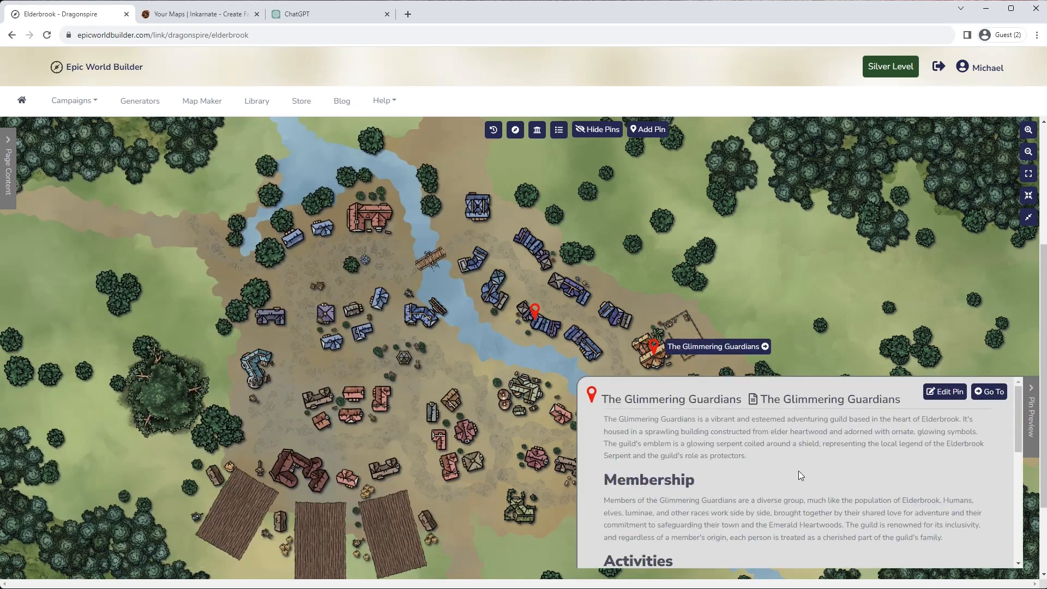
pyautogui.click(989, 391)
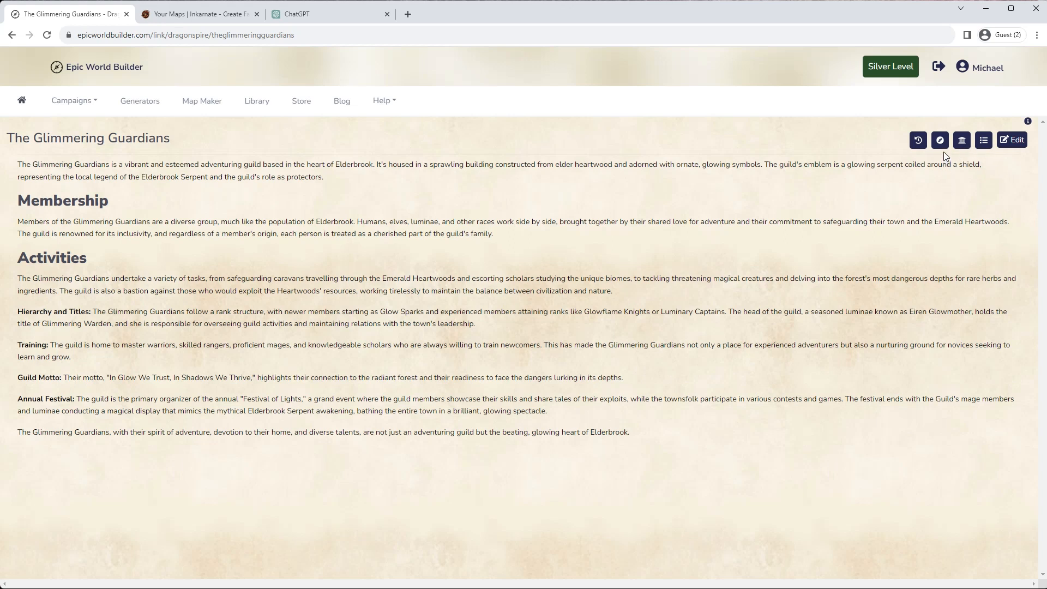
pyautogui.click(74, 101)
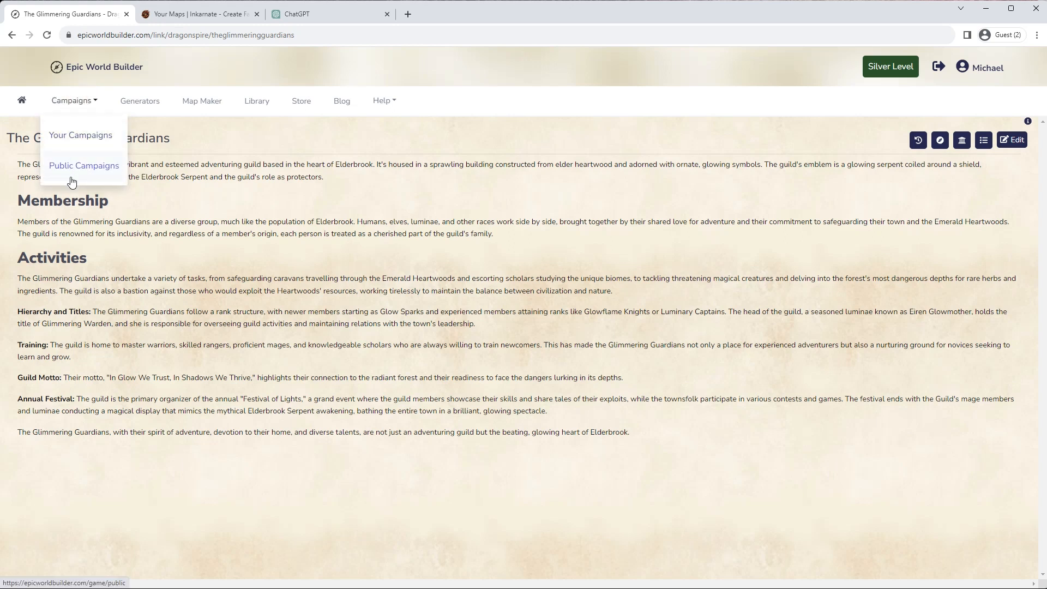
pyautogui.click(939, 142)
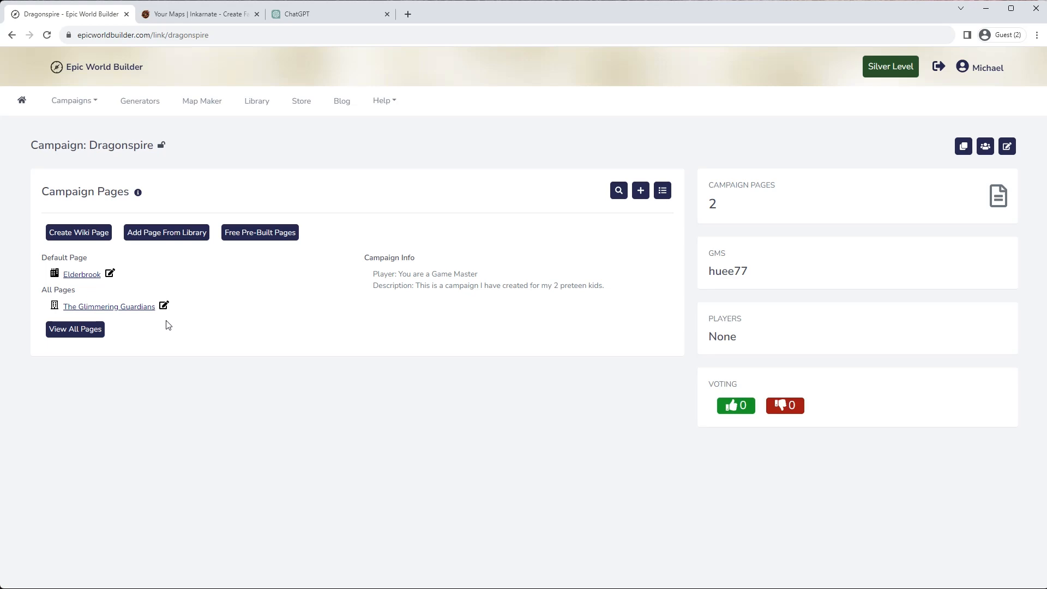
# Reopen Elderbrook with its text content collapsed and zoom the map in on the eastern side of town
pyautogui.click(82, 276)
pyautogui.click(647, 338)
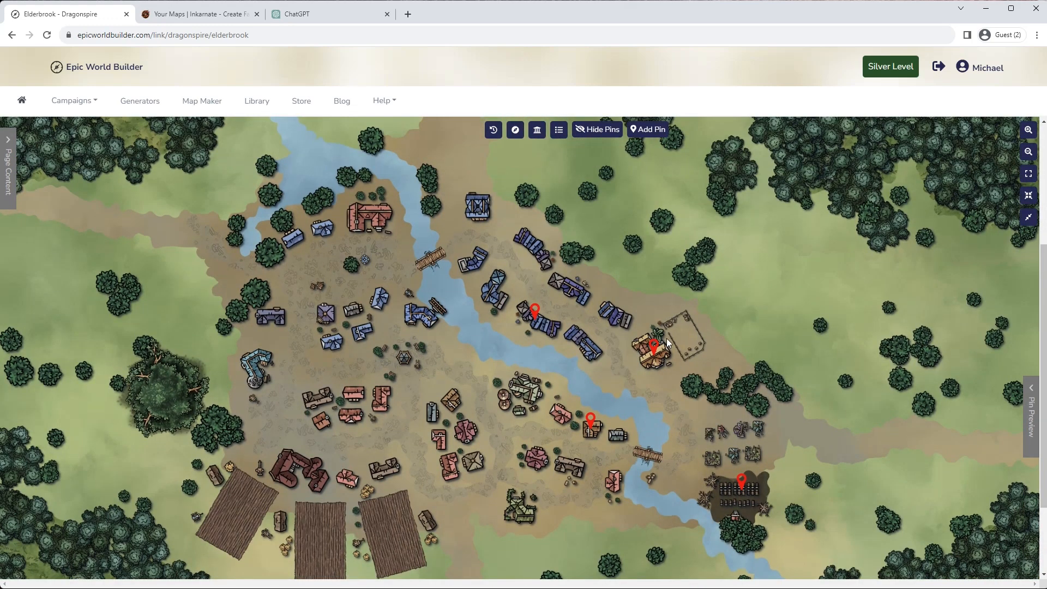
pyautogui.click(1029, 131)
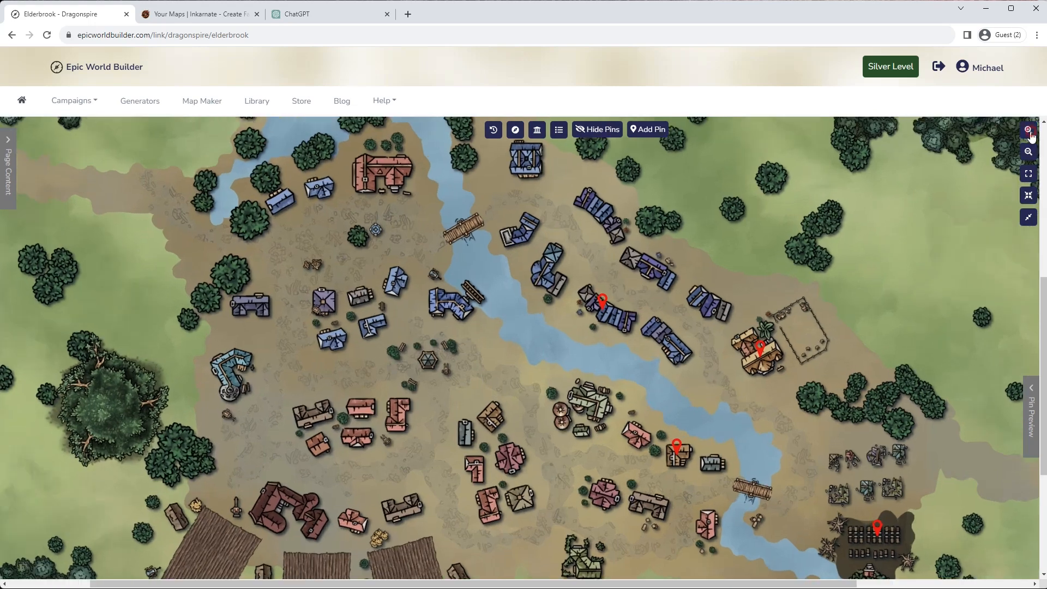
pyautogui.moveTo(856, 351); pyautogui.dragTo(623, 352)
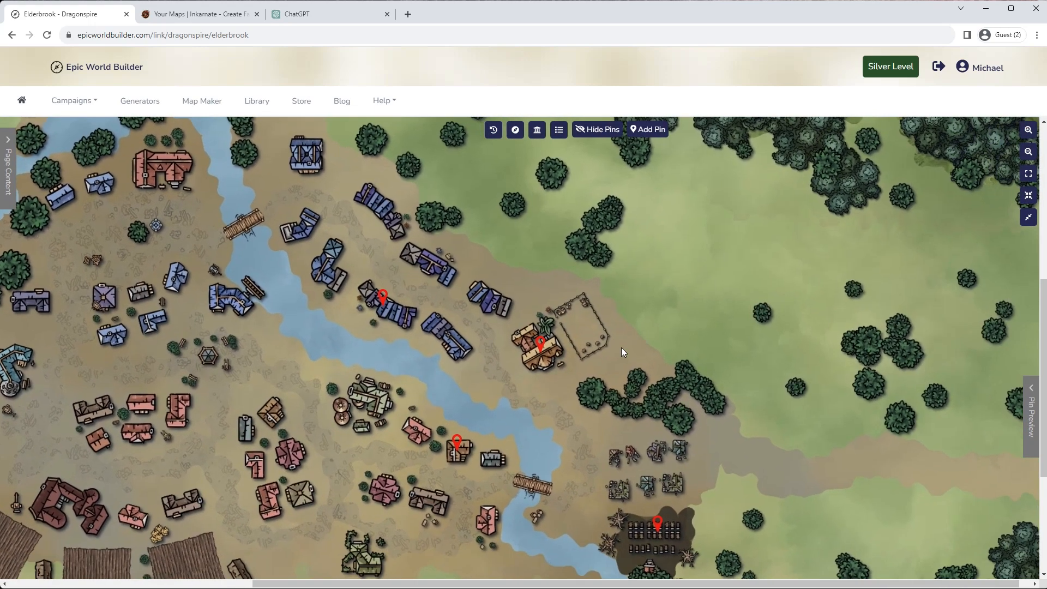
# Read The Glimmering Guardians pin preview, close it, and examine the southern part of the town map
pyautogui.click(541, 348)
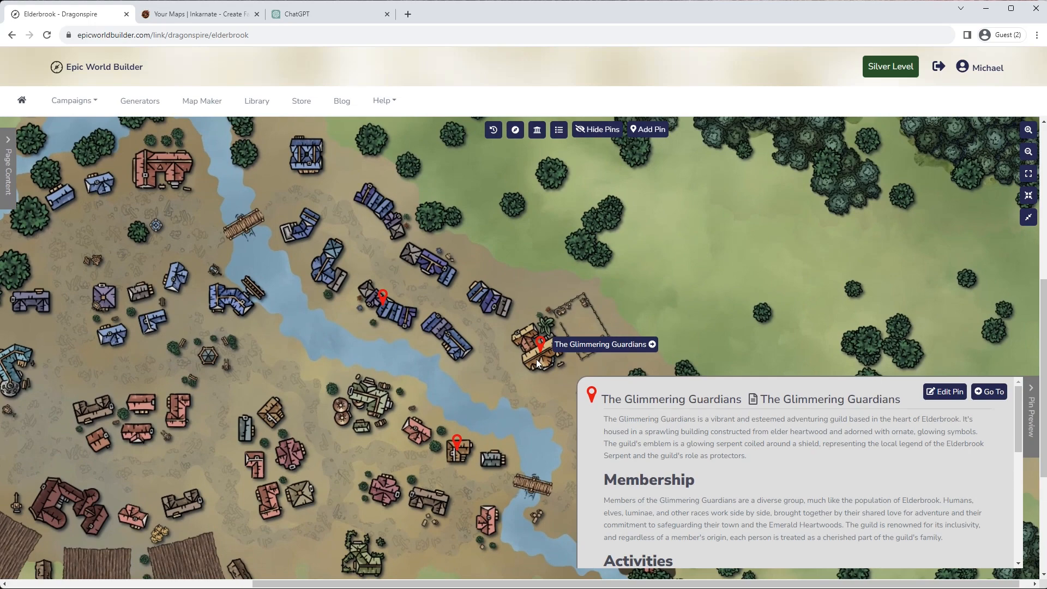
pyautogui.scroll(-5, 702, 444)
pyautogui.scroll(5, 702, 459)
pyautogui.click(453, 316)
pyautogui.moveTo(453, 316); pyautogui.dragTo(471, 212)
pyautogui.scroll(-3, 664, 388)
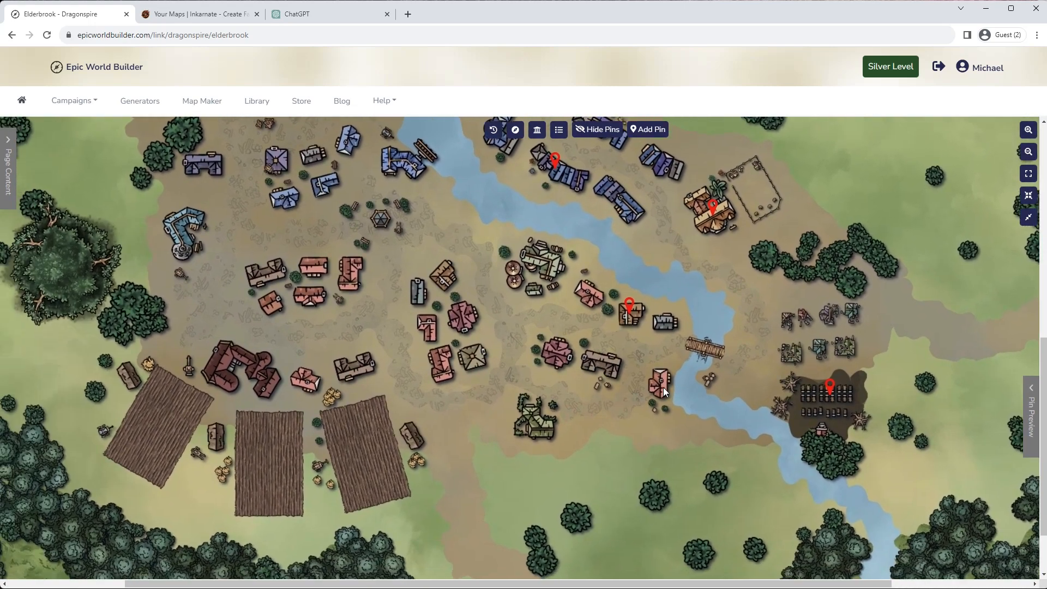
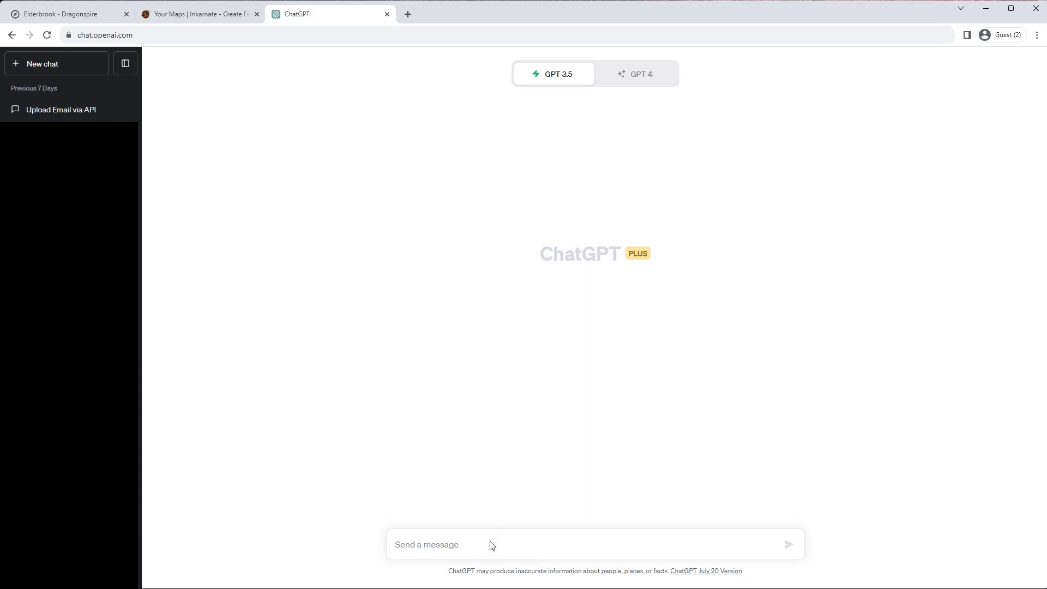
pyautogui.click(436, 547)
pyautogui.rightClick(346, 15)
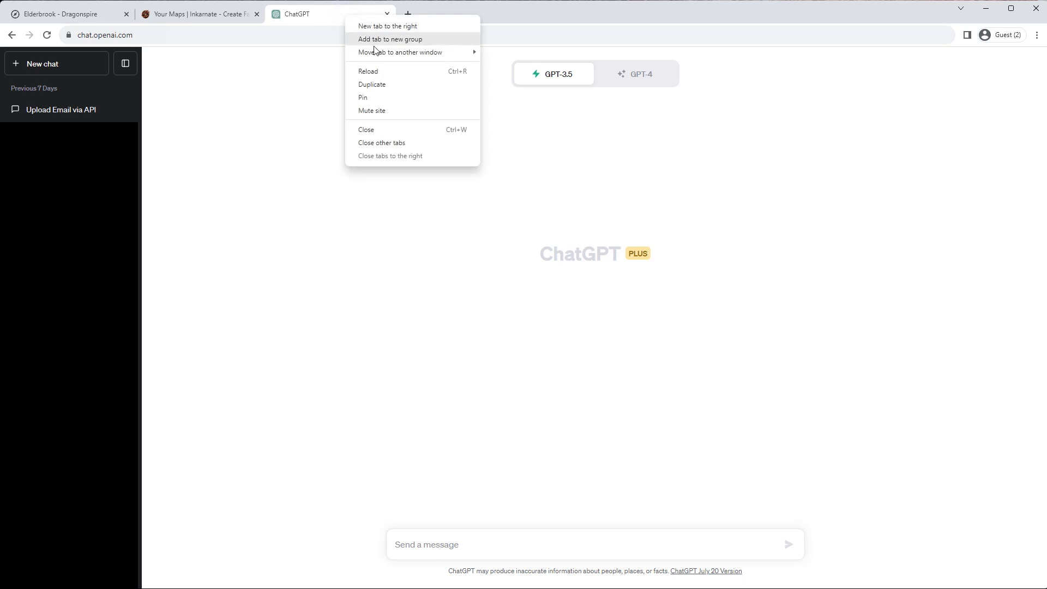
pyautogui.click(374, 84)
pyautogui.click(387, 14)
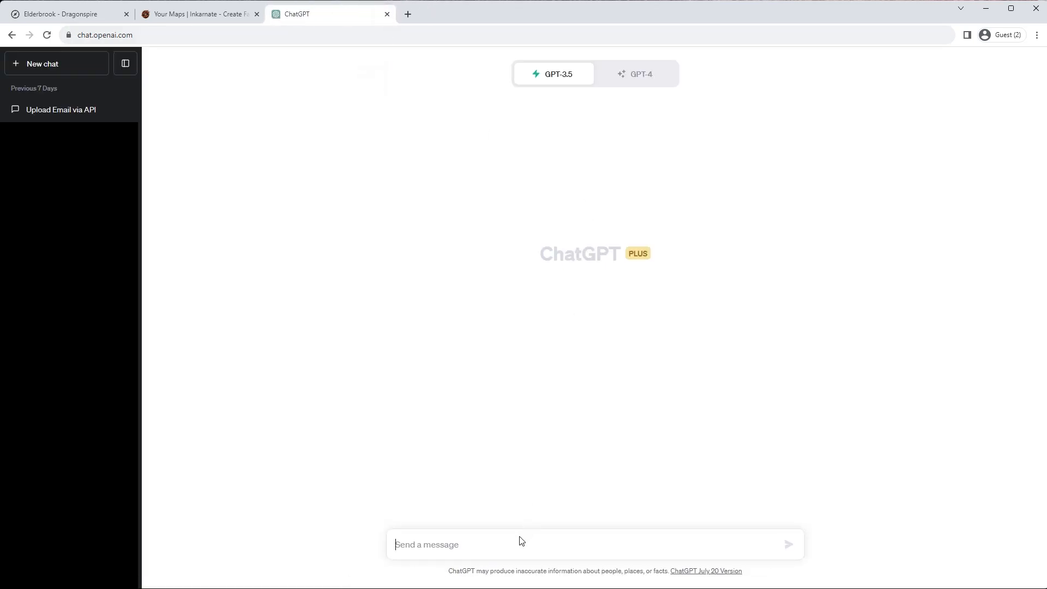
# Send ChatGPT the prompt "Give me 10 fantasy shop name"
pyautogui.click(427, 544)
pyautogui.write('Give me a fantasy shop name')
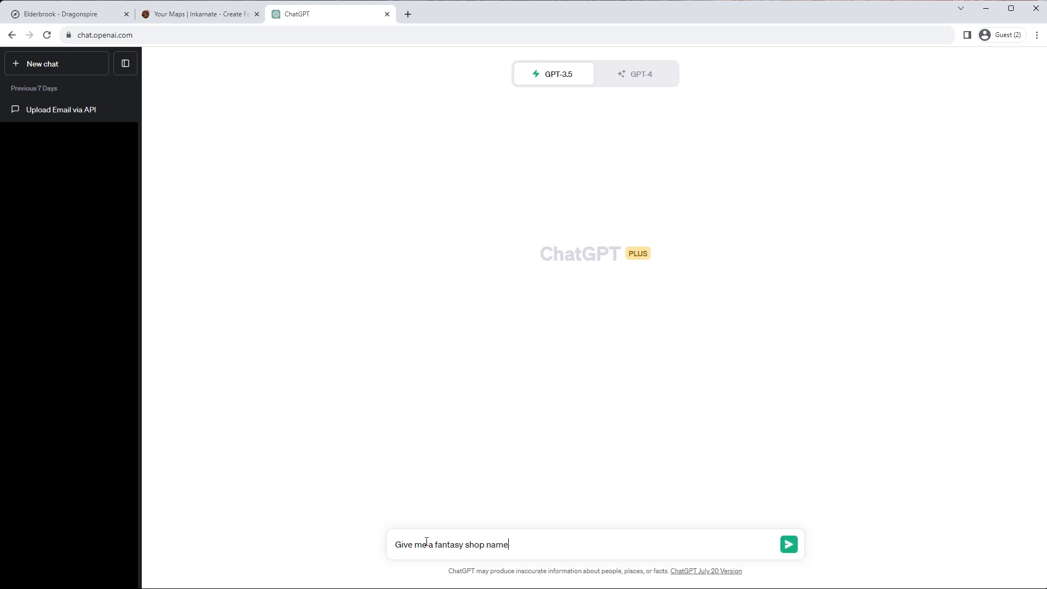
pyautogui.write('10')
pyautogui.press('Delete')
pyautogui.press('Delete')
pyautogui.press('Return')
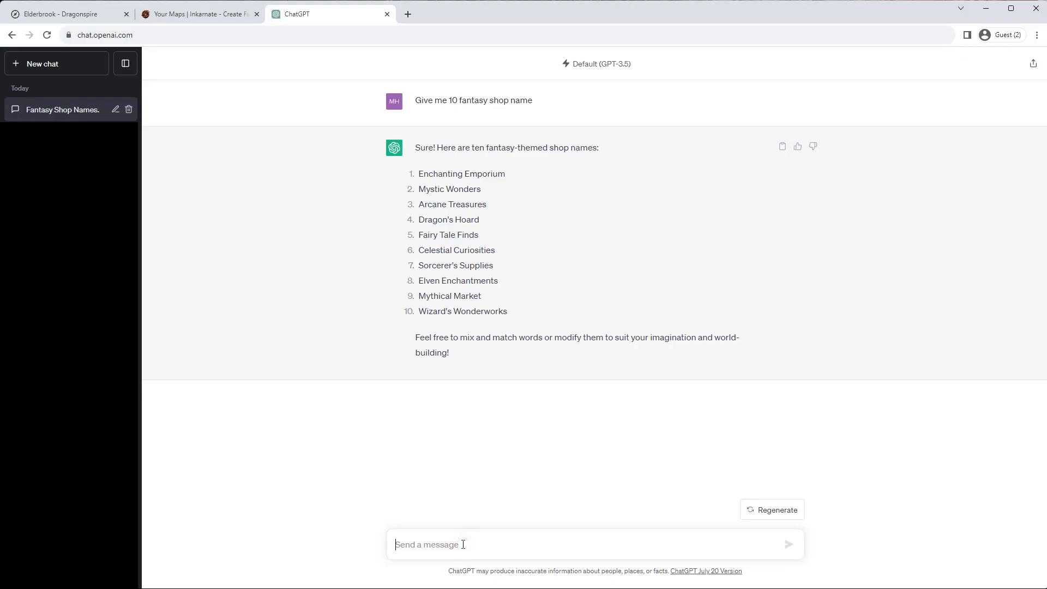
# Send the follow-up prompt "Give me a wiki page on a fantasy shop in a ttrpg"
pyautogui.write('g')
pyautogui.press('BackSpace')
pyautogui.write('Giv')
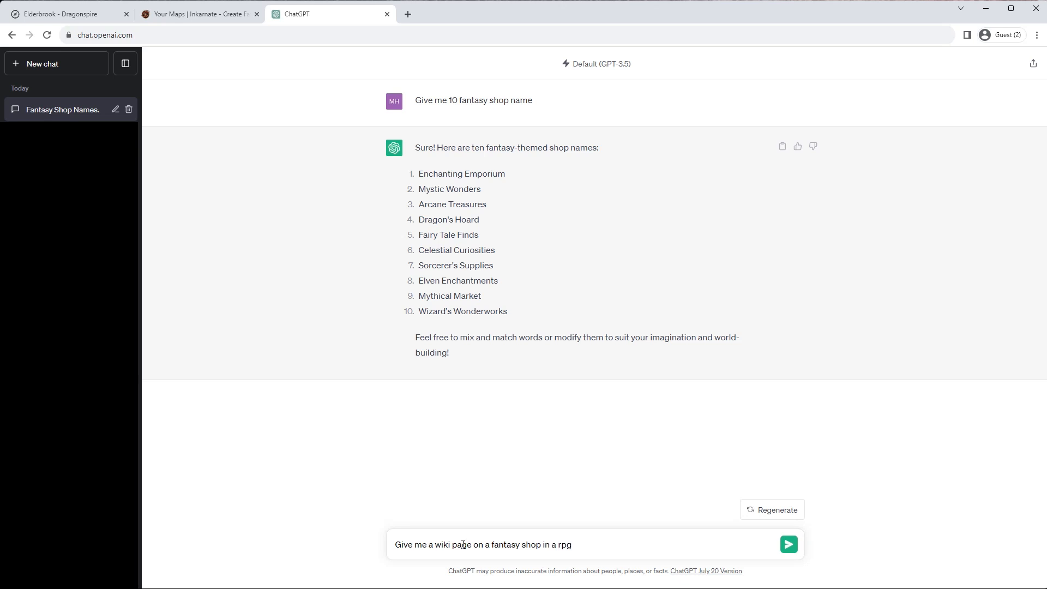
pyautogui.write('tt')
pyautogui.press('Return')
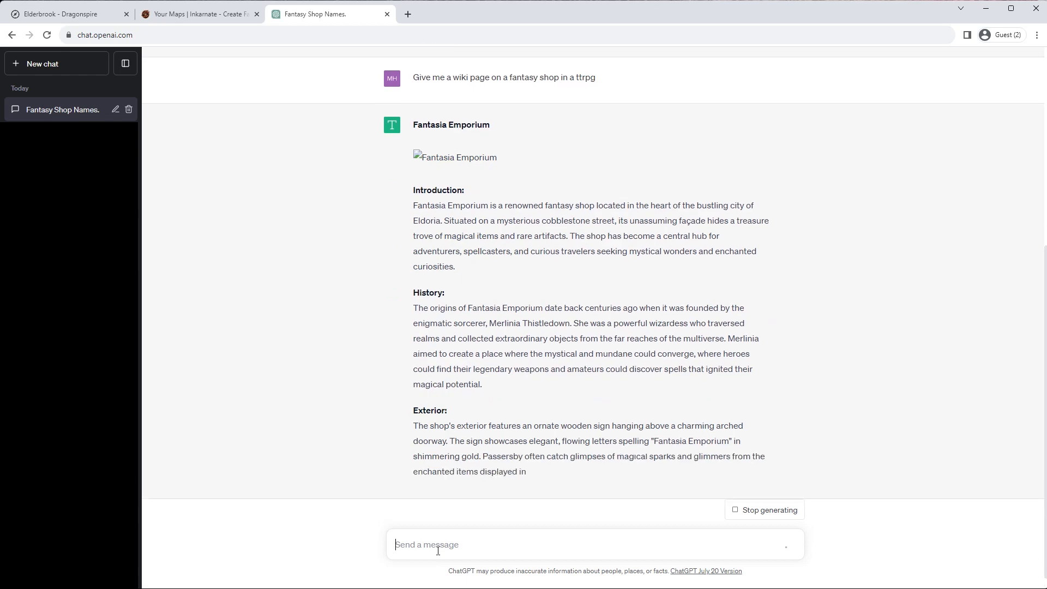
# Read through the generated shop wiki page and send the prompt "give me 20 other names"
pyautogui.scroll(6, 599, 356)
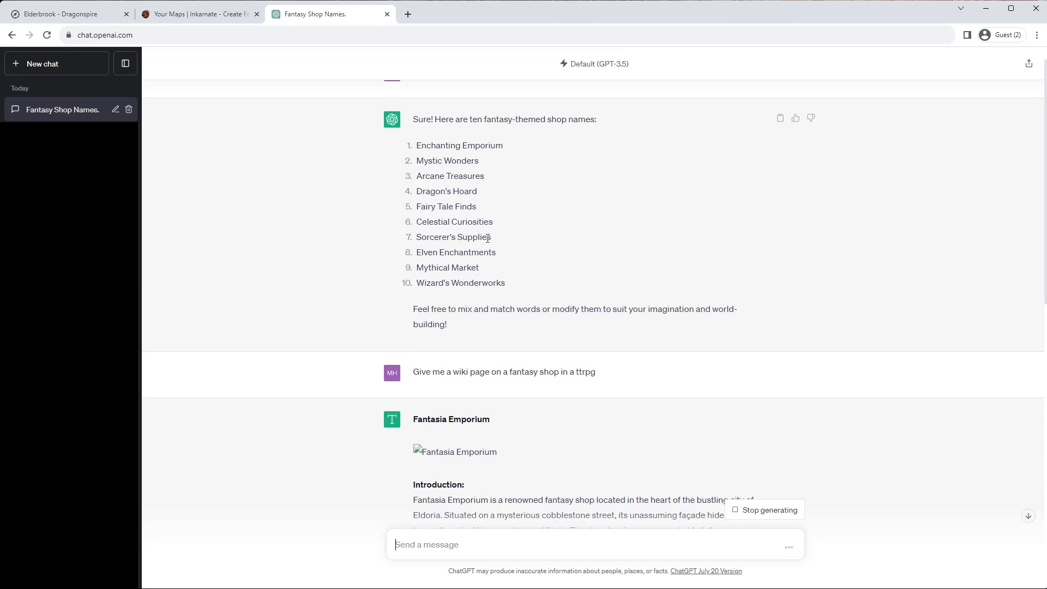
pyautogui.scroll(-15, 487, 238)
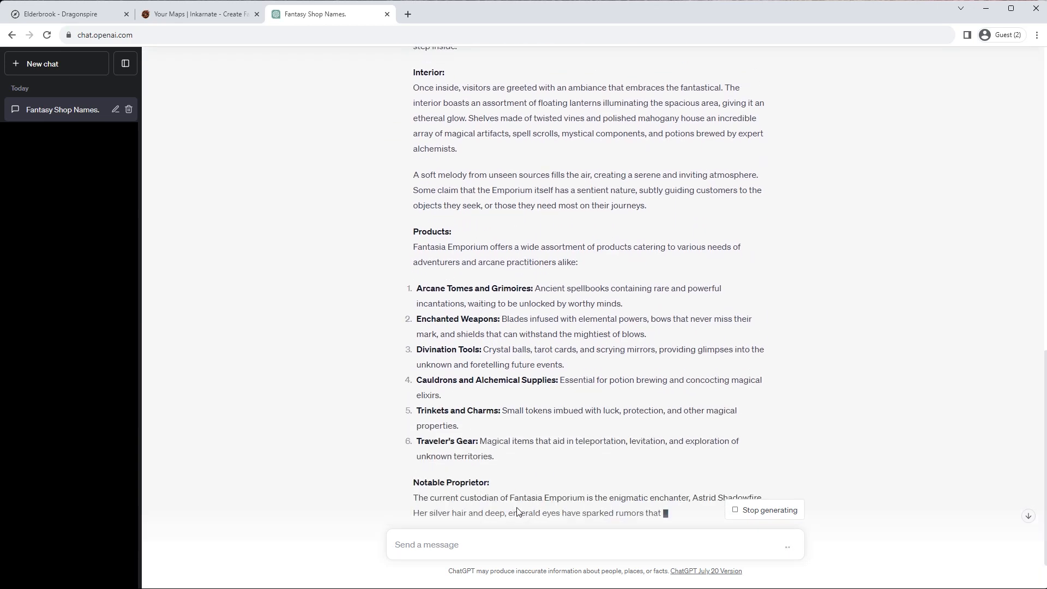
pyautogui.scroll(-3, 522, 414)
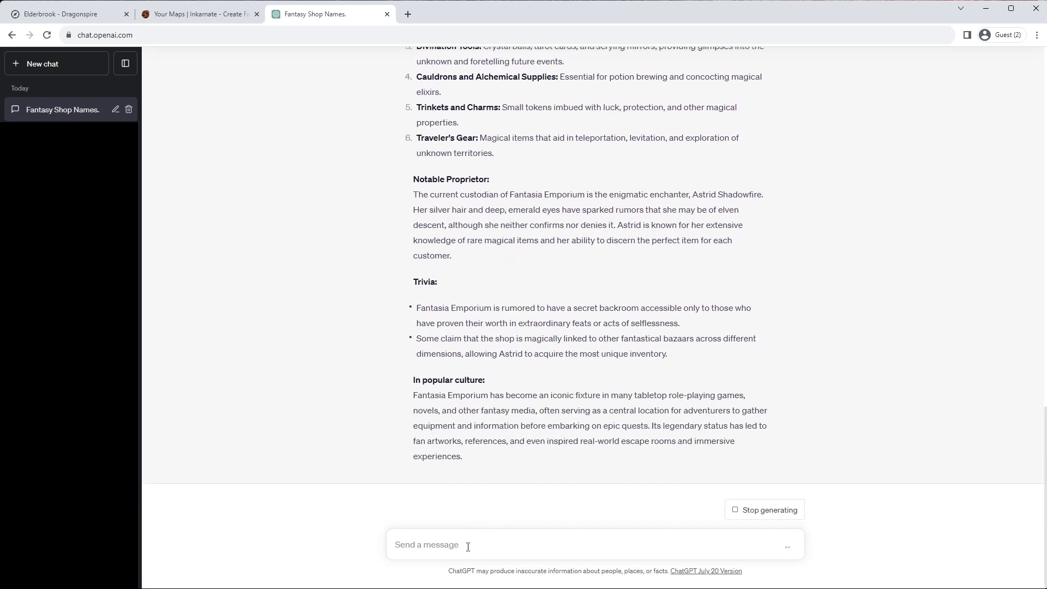
pyautogui.write('give me 20 other names')
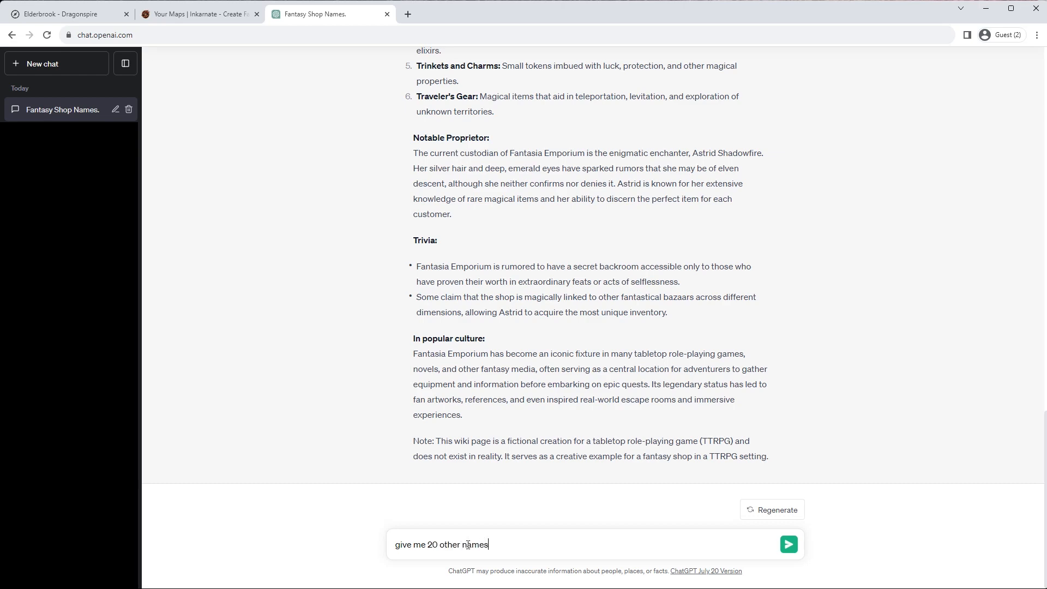
pyautogui.press('Return')
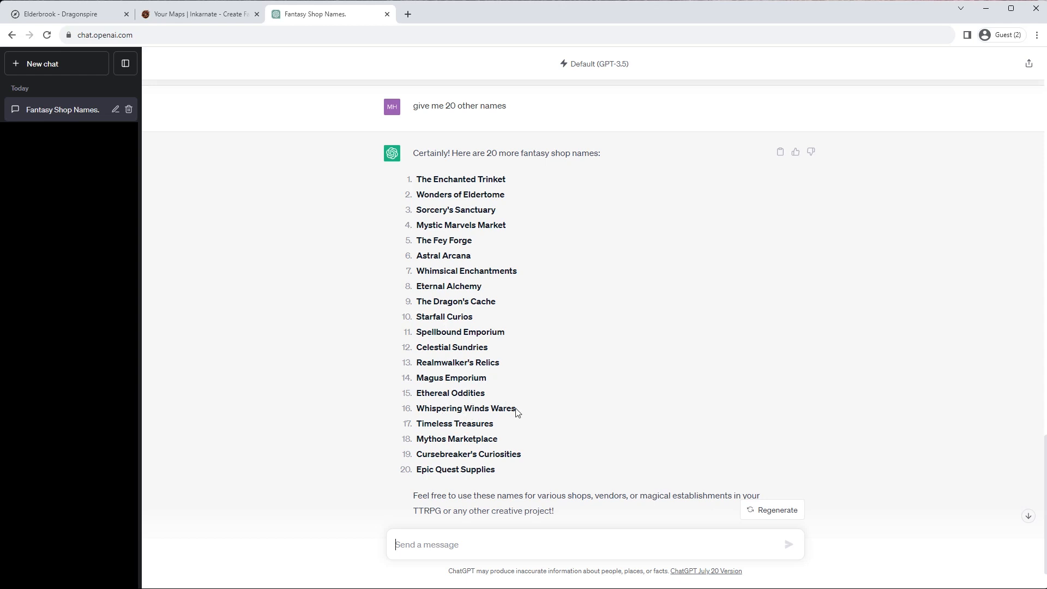
# Copy the shop name "Whispering Winds Wares" from ChatGPT's list, with the new map pin's placeholder title selected for replacement
pyautogui.moveTo(515, 410); pyautogui.dragTo(414, 414)
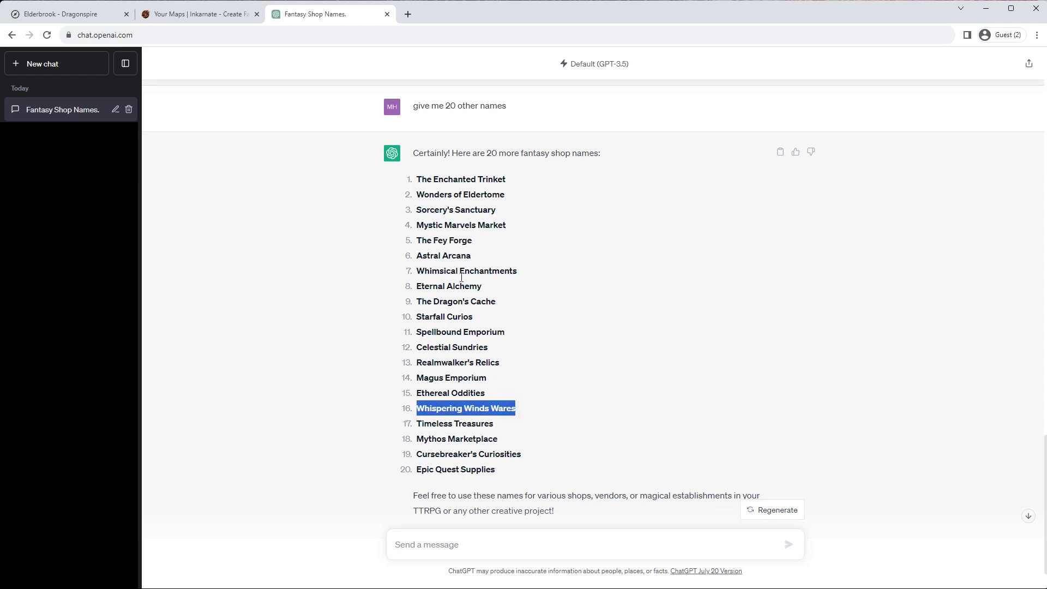
pyautogui.click(196, 14)
pyautogui.click(98, 15)
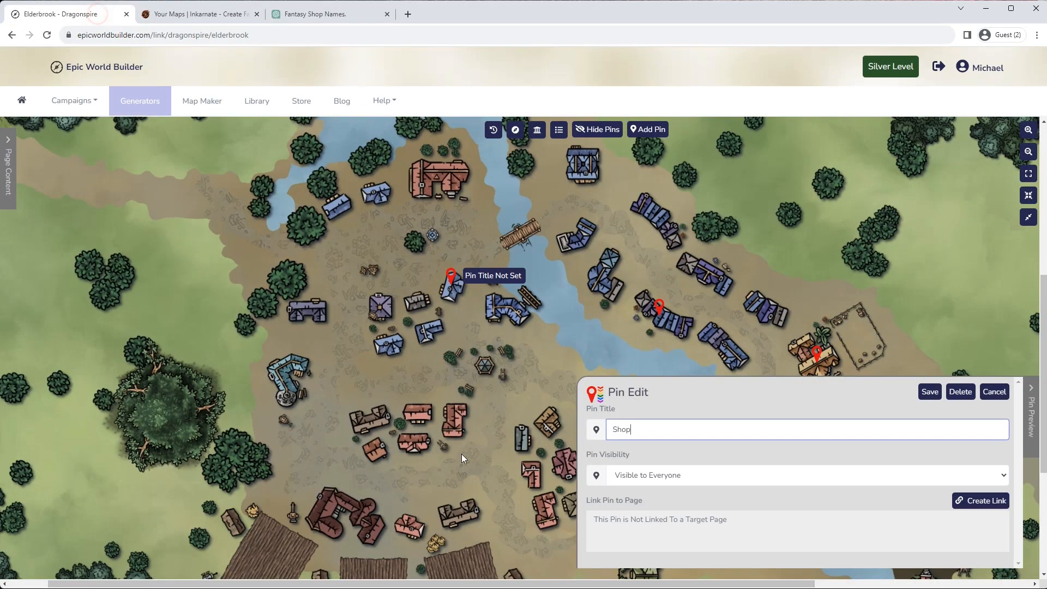
pyautogui.doubleClick(658, 431)
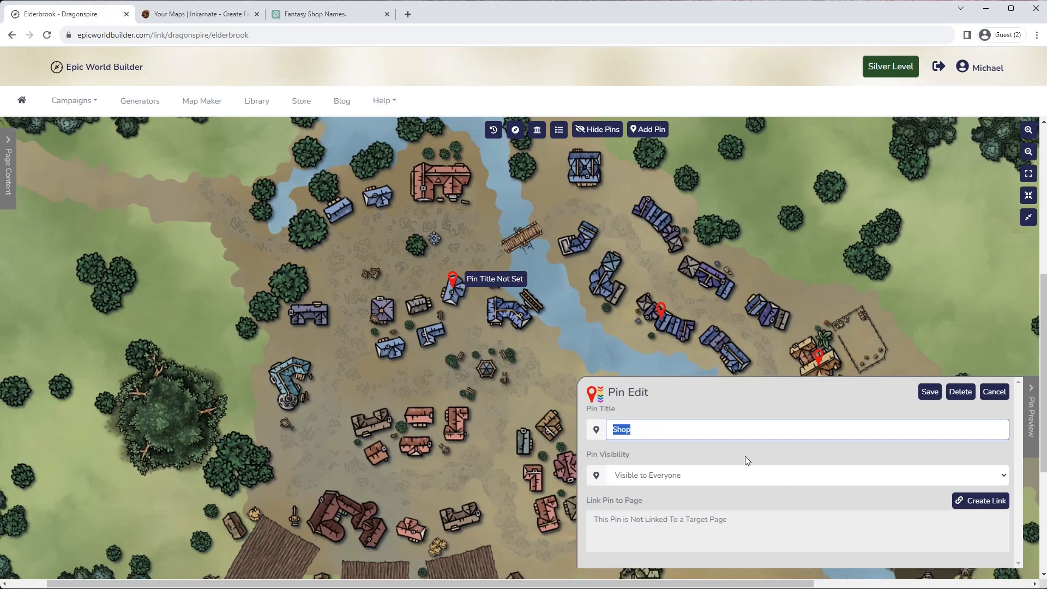
pyautogui.click(332, 14)
pyautogui.click(517, 407)
pyautogui.moveTo(499, 408); pyautogui.dragTo(419, 409)
pyautogui.hotkey('ctrl', 'c')
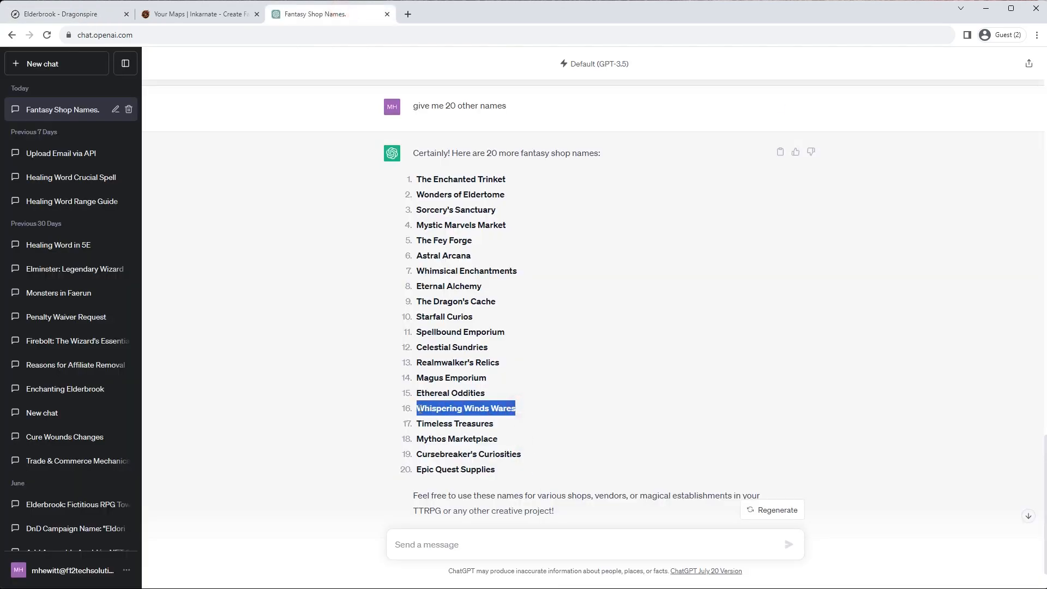
# Return to Epic World Builder, set the new pin's title to "Whispering Winds Wares", and save the pin
pyautogui.click(93, 21)
pyautogui.hotkey('ctrl', 'v')
pyautogui.click(930, 393)
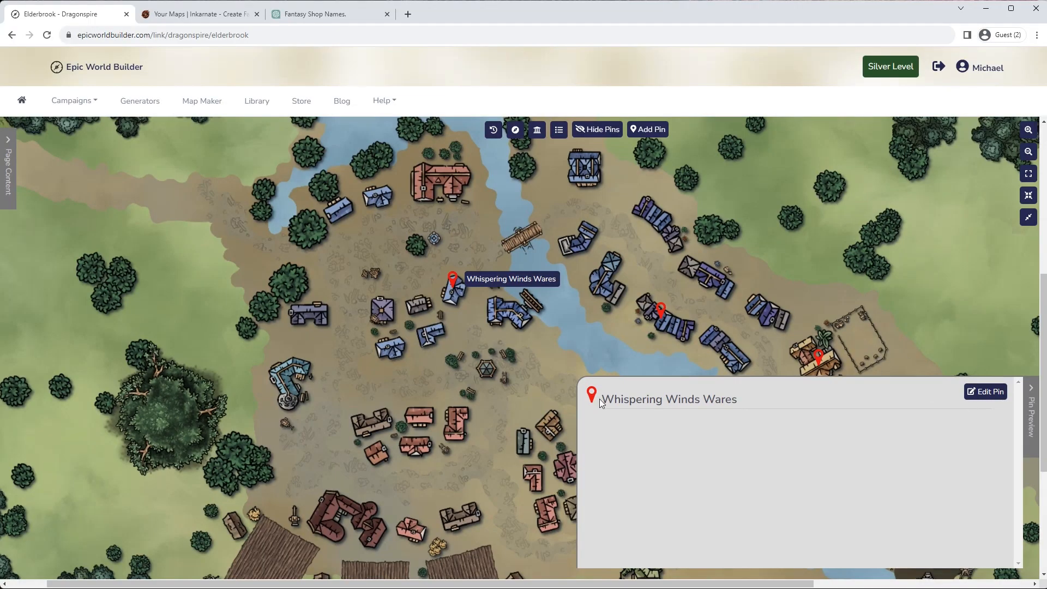
# Copy the name "Whispering Winds Wares" from the pin preview and open the campaign's list of pages
pyautogui.moveTo(741, 401); pyautogui.dragTo(604, 399)
pyautogui.hotkey('ctrl', 'c')
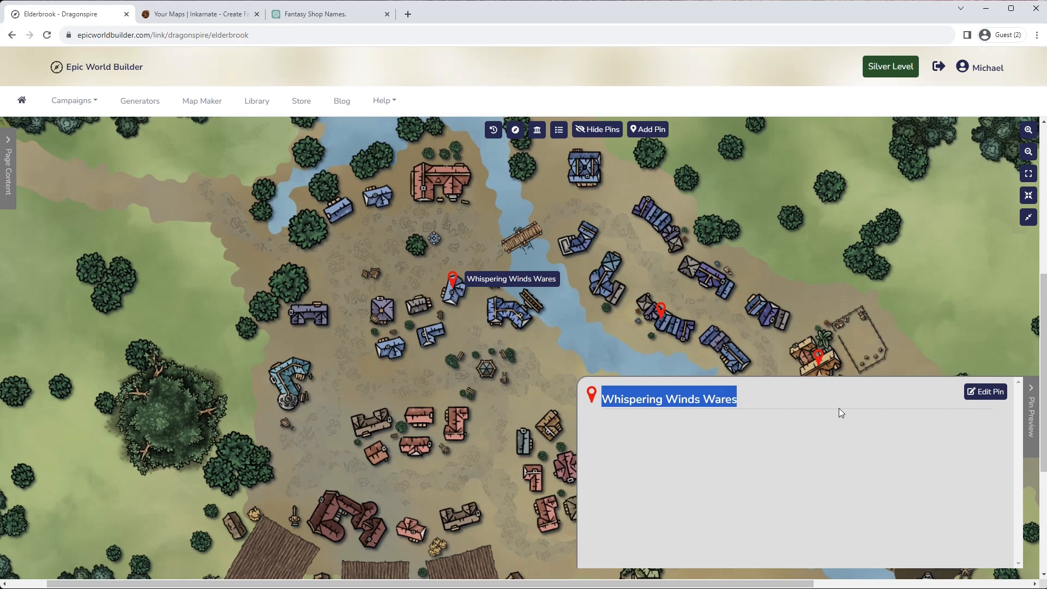
pyautogui.click(559, 130)
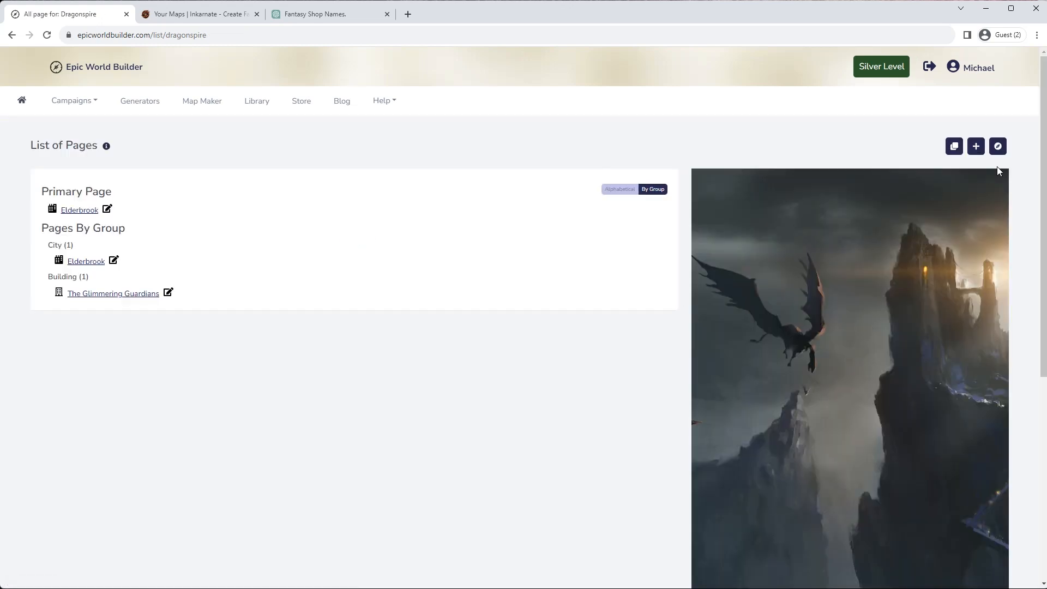
# Create a new campaign page titled "Whispering Winds Wares" with the page type Building
pyautogui.click(976, 147)
pyautogui.click(137, 162)
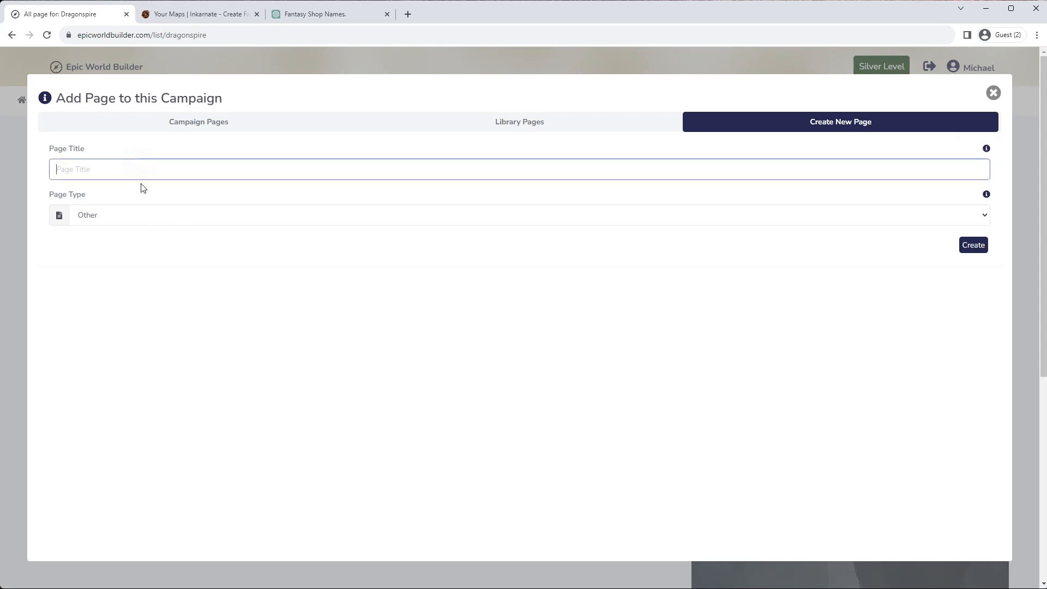
pyautogui.hotkey('ctrl', 'v')
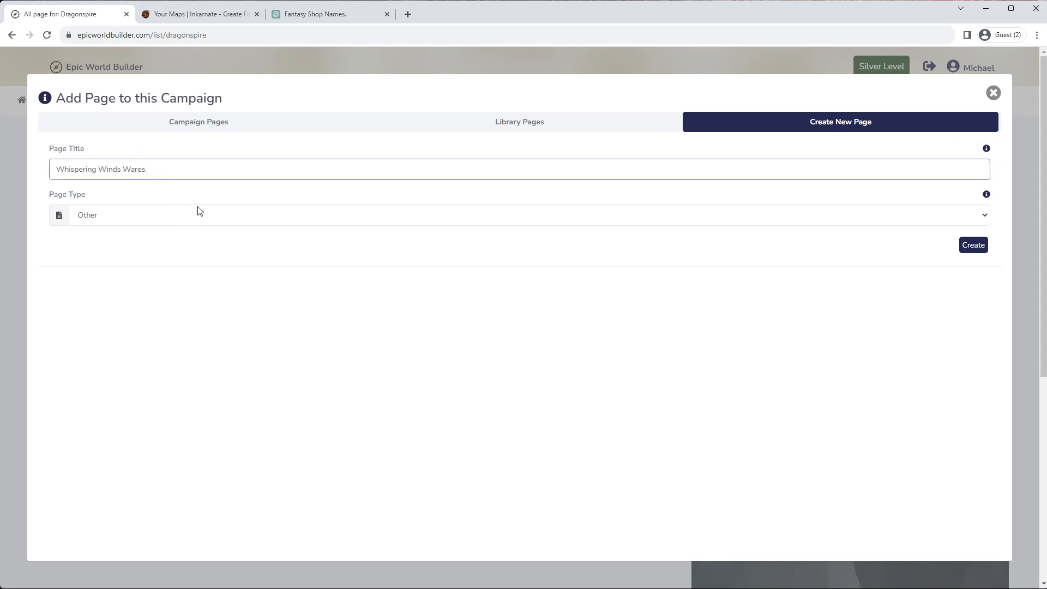
pyautogui.click(176, 216)
pyautogui.click(117, 286)
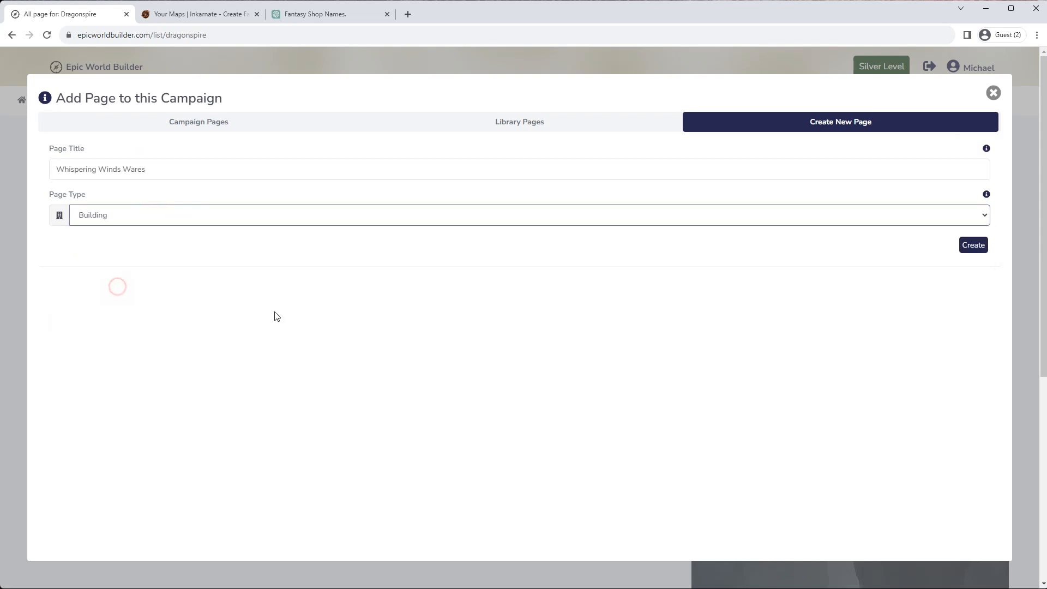
pyautogui.click(981, 250)
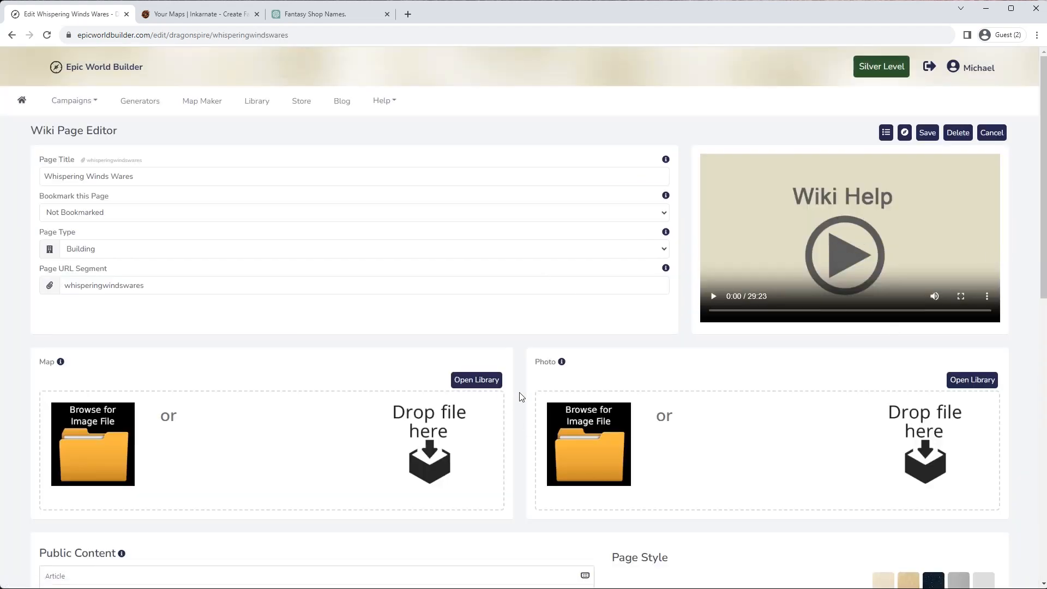
# Switch to ChatGPT and go back to the earlier generated shop wiki page, highlighting its "Fantasia Emporium" heading
pyautogui.scroll(-2, 498, 393)
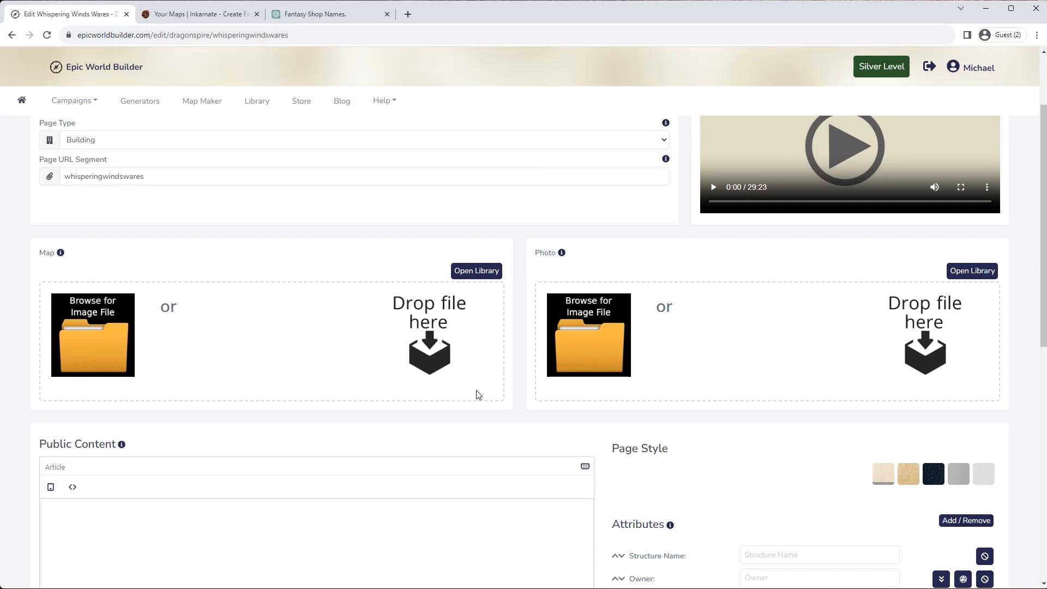
pyautogui.scroll(2, 479, 392)
pyautogui.scroll(-7, 351, 453)
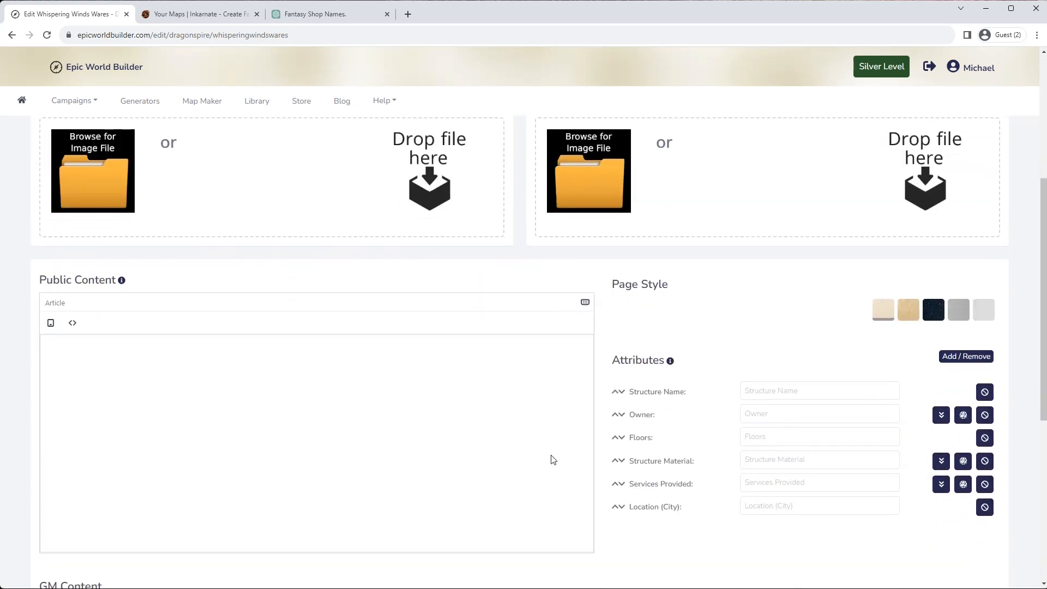
pyautogui.click(327, 14)
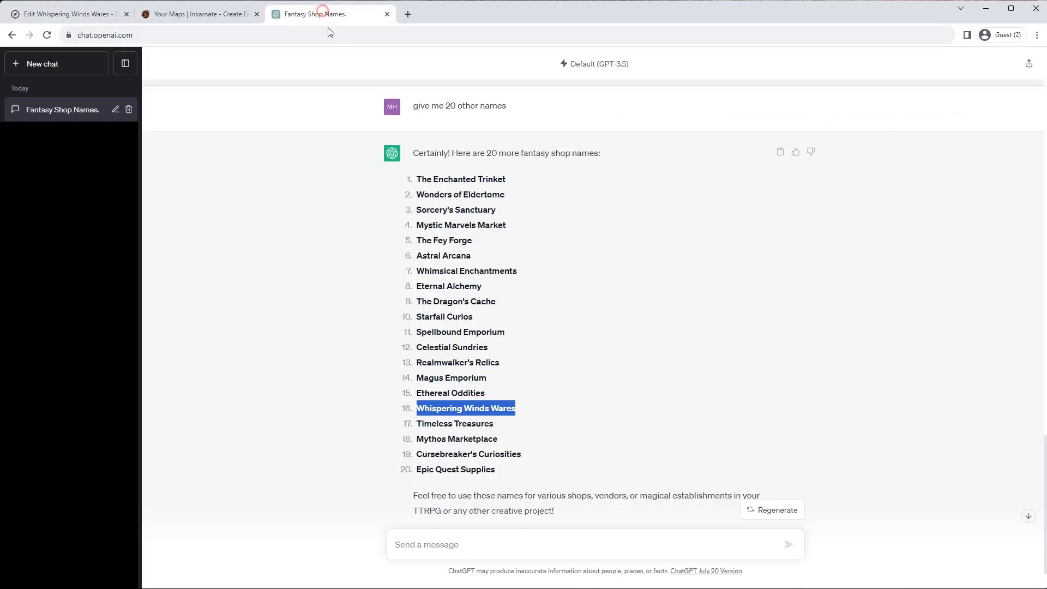
pyautogui.scroll(10, 516, 329)
pyautogui.scroll(-6, 513, 325)
pyautogui.scroll(20, 513, 325)
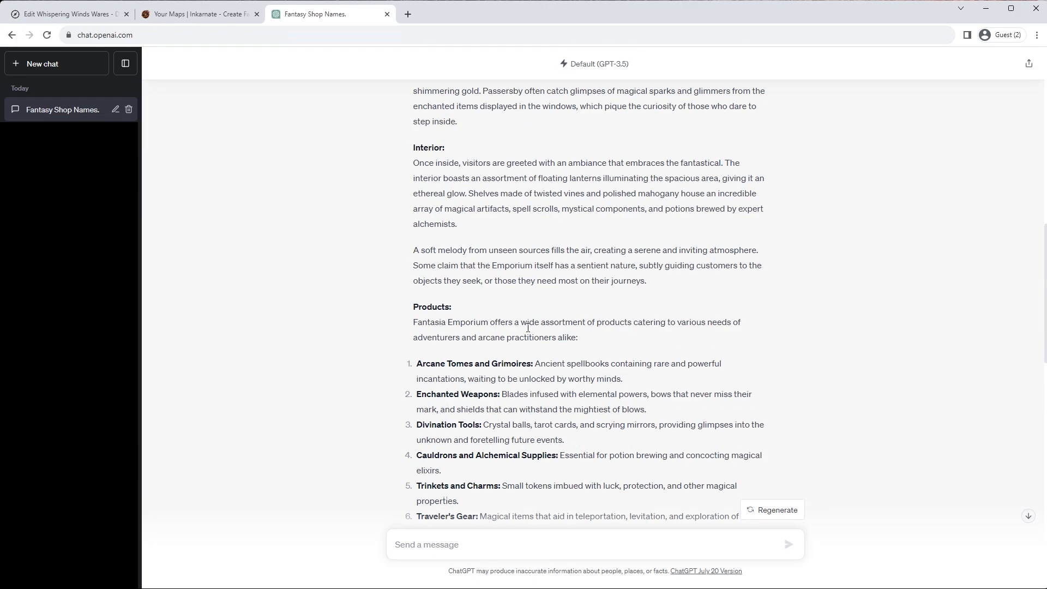
pyautogui.moveTo(489, 139); pyautogui.dragTo(416, 142)
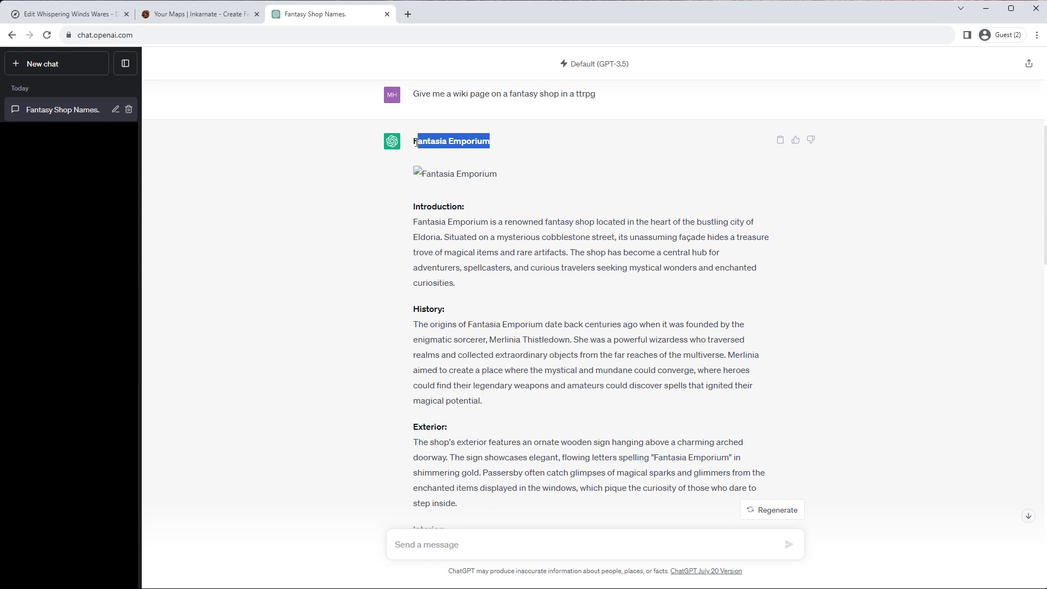
# Send ChatGPT the prompt "Redo Fantasia Emporium with Whispering Winds Wares"
pyautogui.click(442, 542)
pyautogui.write('Re')
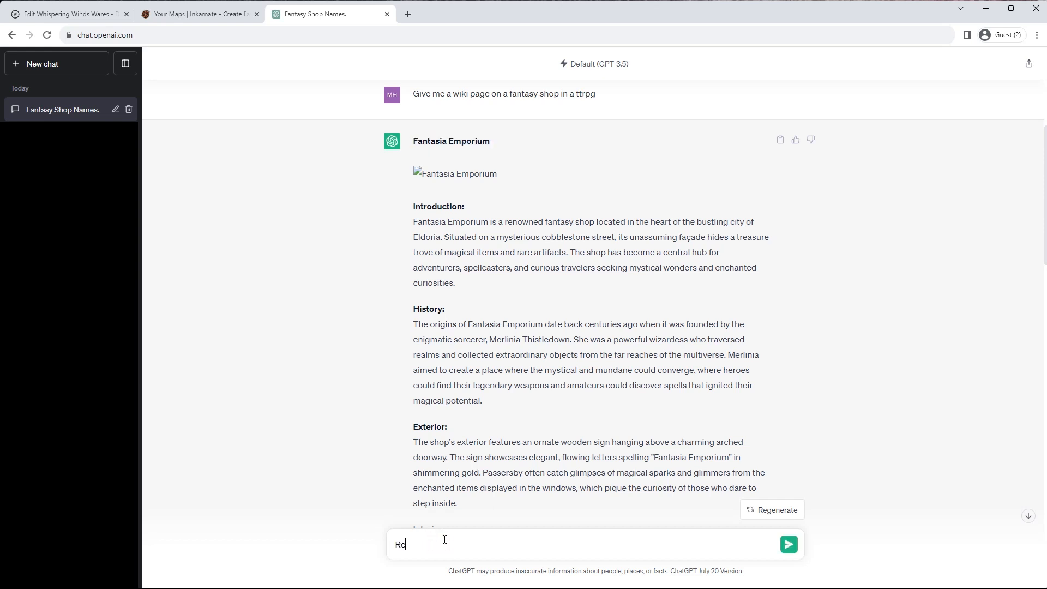
pyautogui.write('do')
pyautogui.hotkey('ctrl', 'v')
pyautogui.write('Fanta')
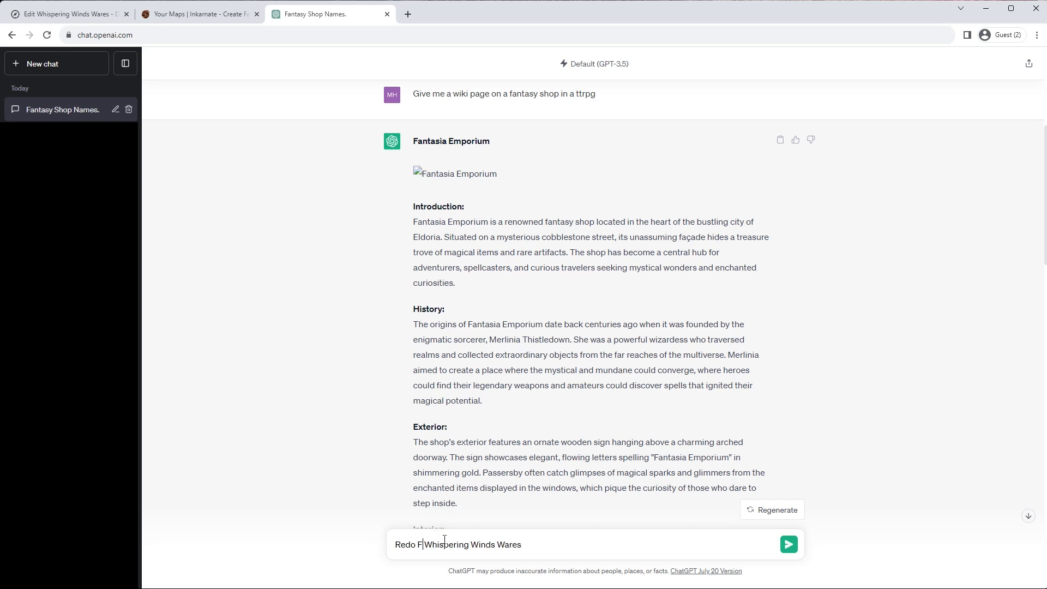
pyautogui.write('sia')
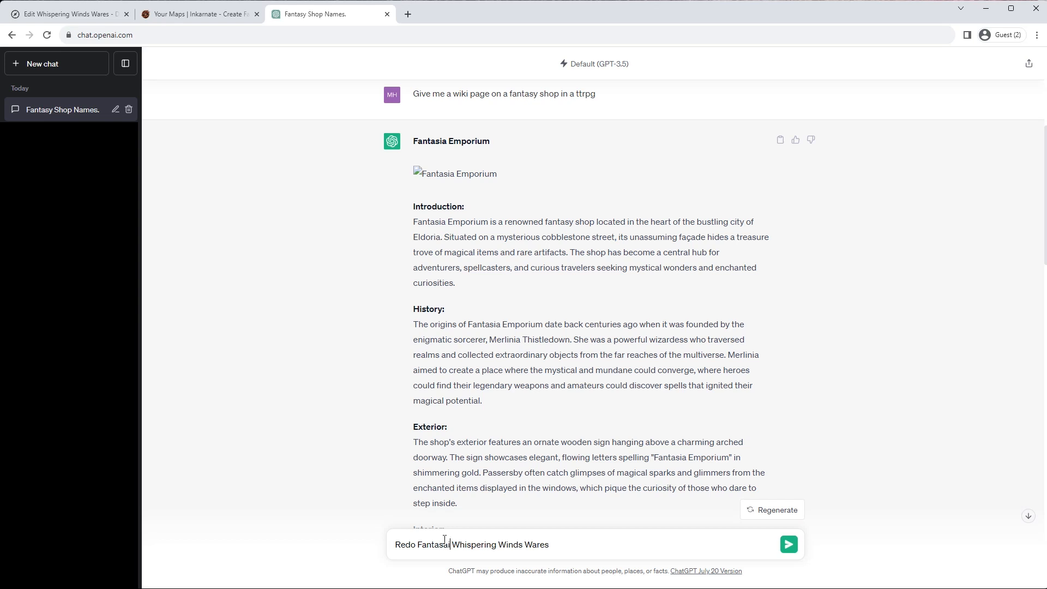
pyautogui.write('mporium w')
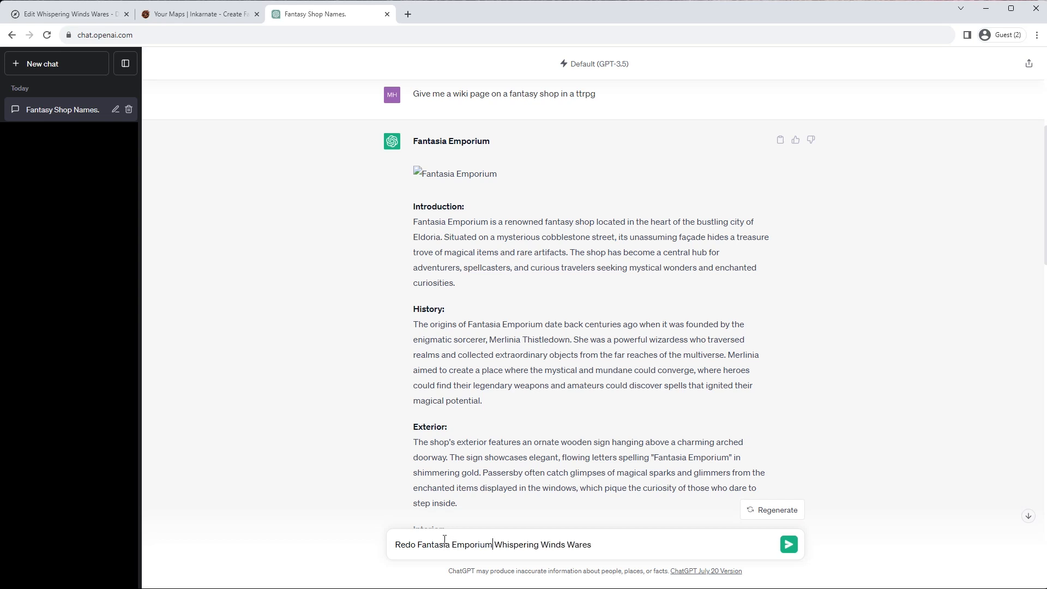
pyautogui.write('ith')
pyautogui.press('Return')
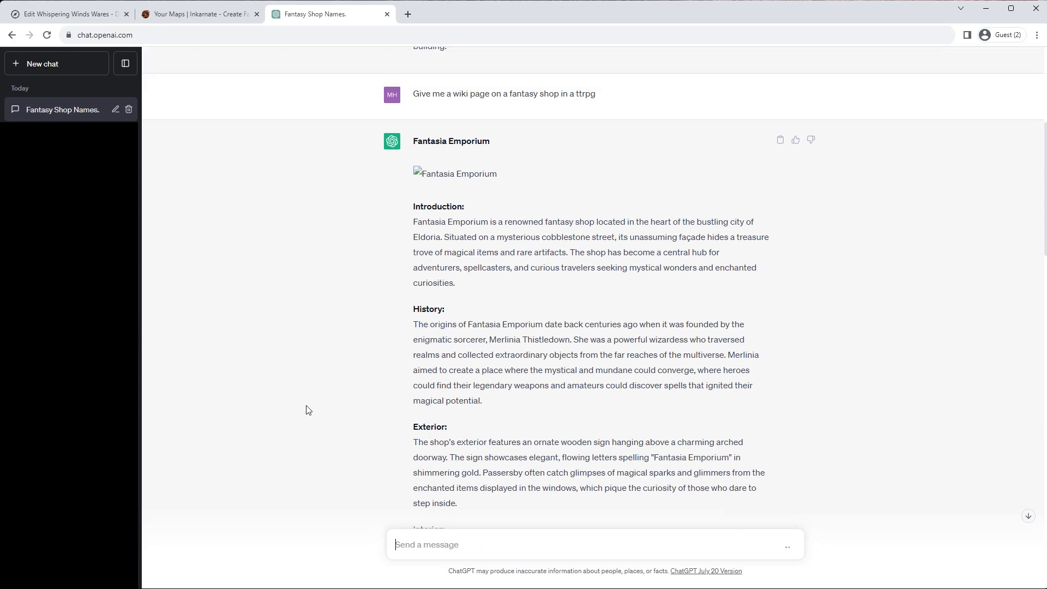
# Copy the generated Whispering Winds Wares article from the Introduction through the closing note into the Epic World Builder page's Public Content
pyautogui.click(1028, 516)
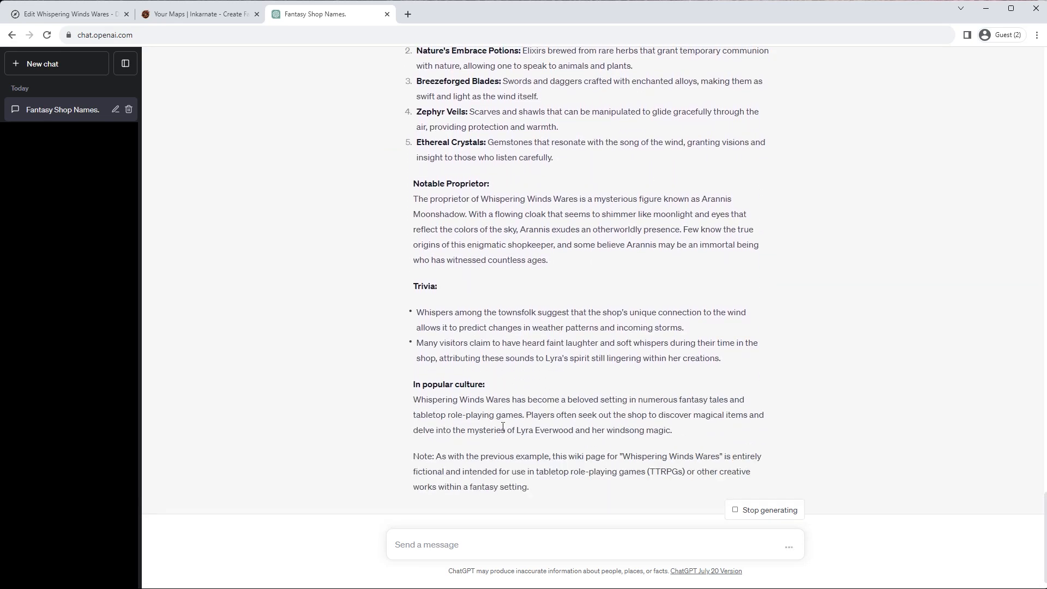
pyautogui.moveTo(534, 431); pyautogui.dragTo(414, 162)
pyautogui.hotkey('ctrl', 'c')
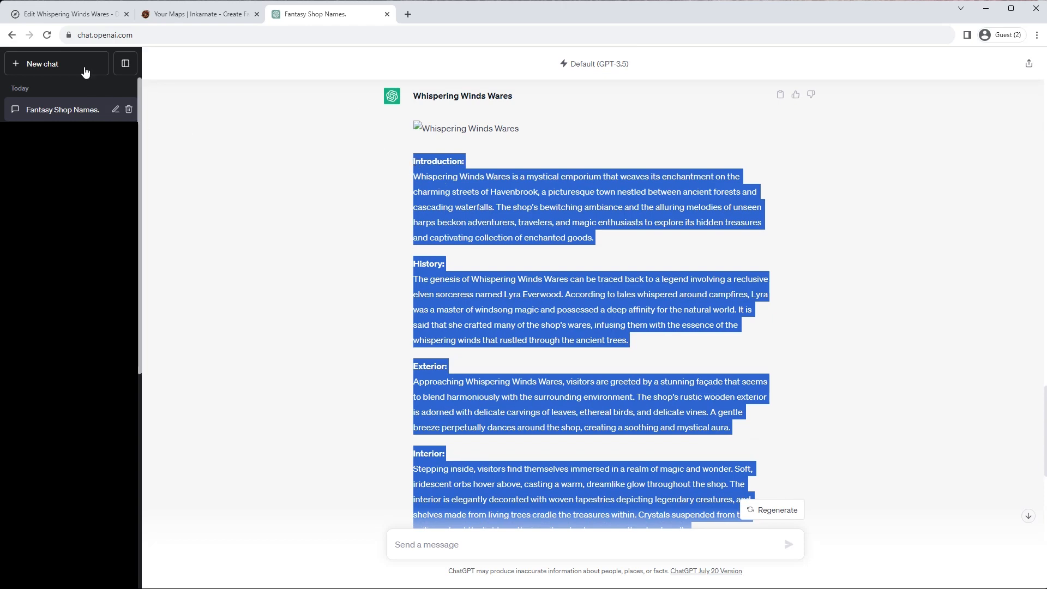
pyautogui.click(69, 14)
pyautogui.click(421, 286)
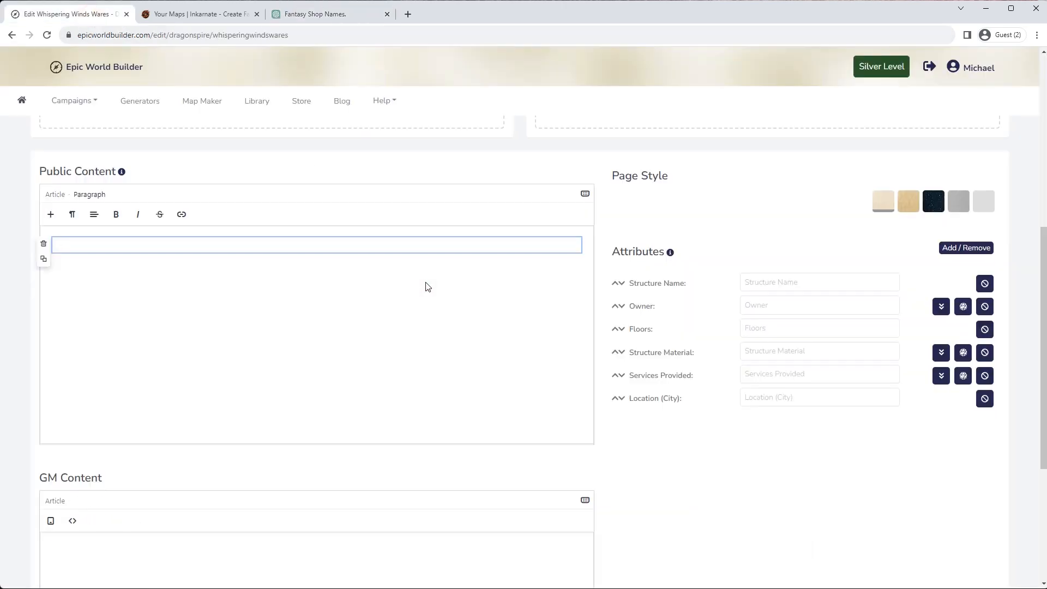
pyautogui.hotkey('ctrl', 'v')
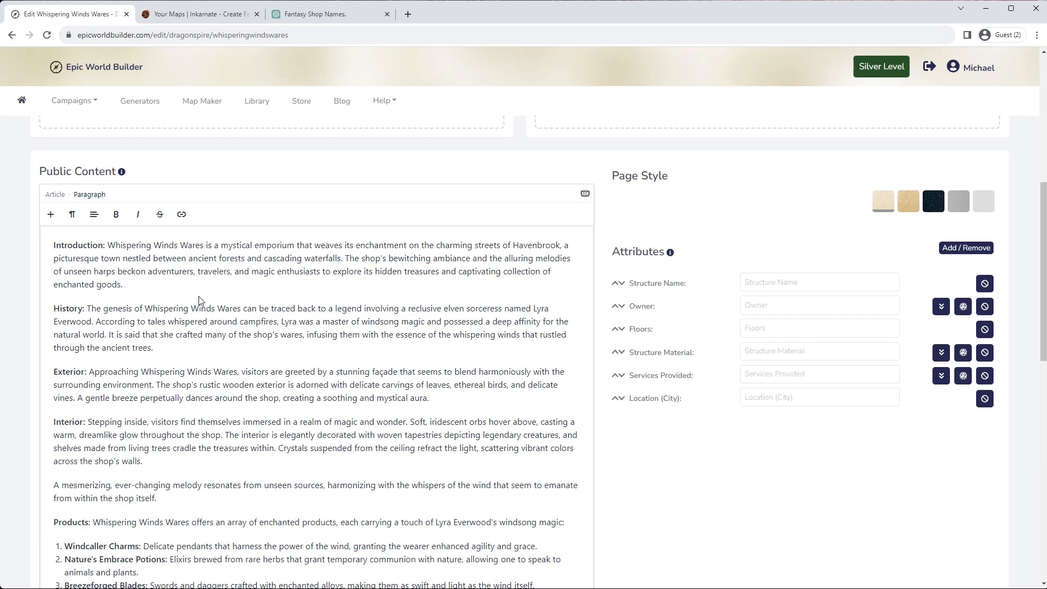
pyautogui.scroll(7, 199, 300)
pyautogui.moveTo(161, 178); pyautogui.dragTo(37, 175)
pyautogui.hotkey('ctrl', 'v')
# Fill in the Owner attribute with the proprietor's name copied from the article's Notable Proprietor paragraph
pyautogui.scroll(-6, 663, 345)
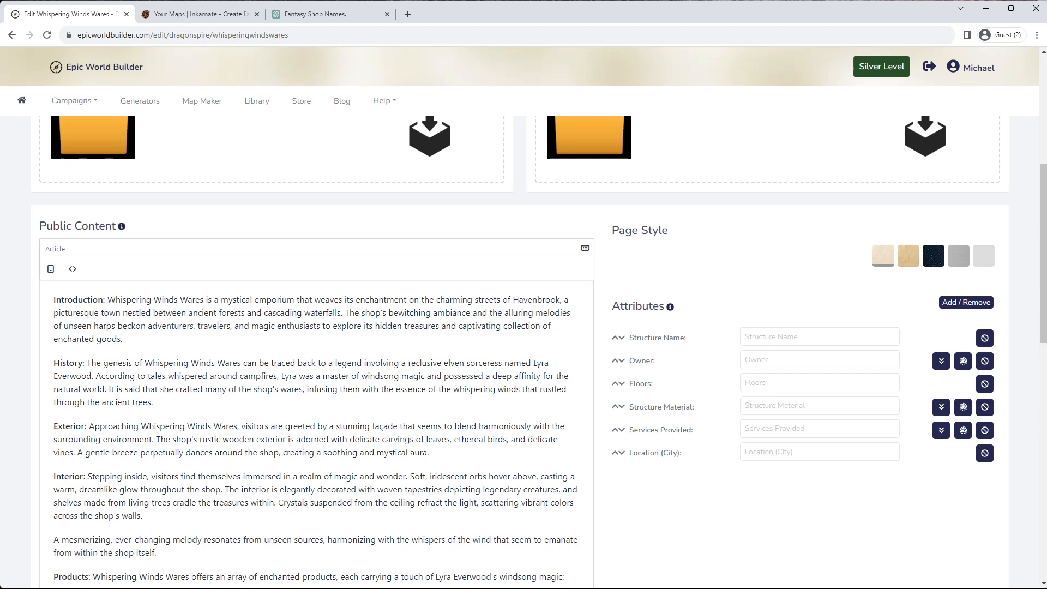
pyautogui.click(780, 337)
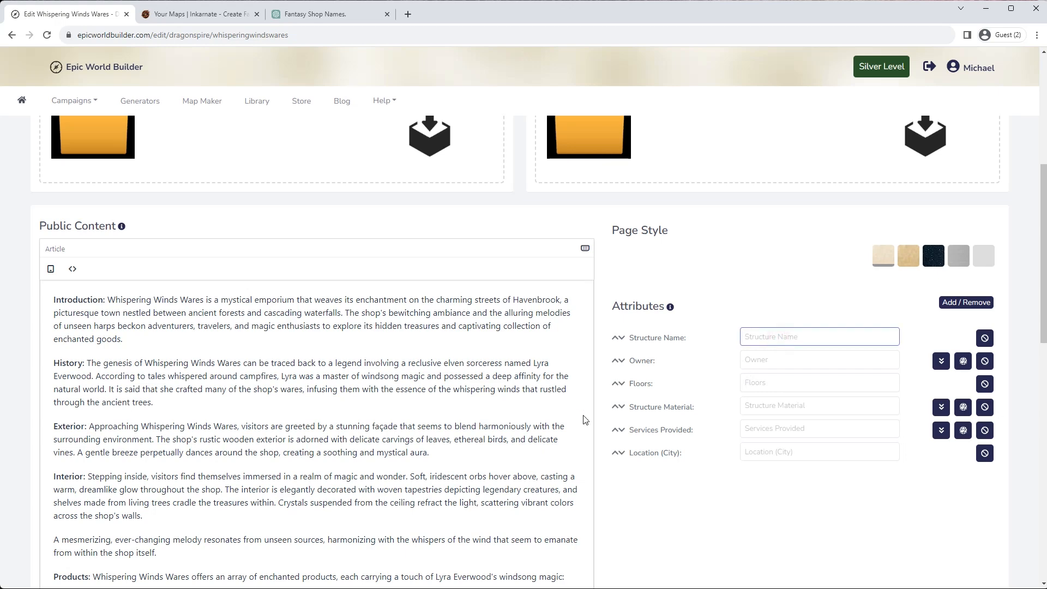
pyautogui.scroll(-5, 268, 500)
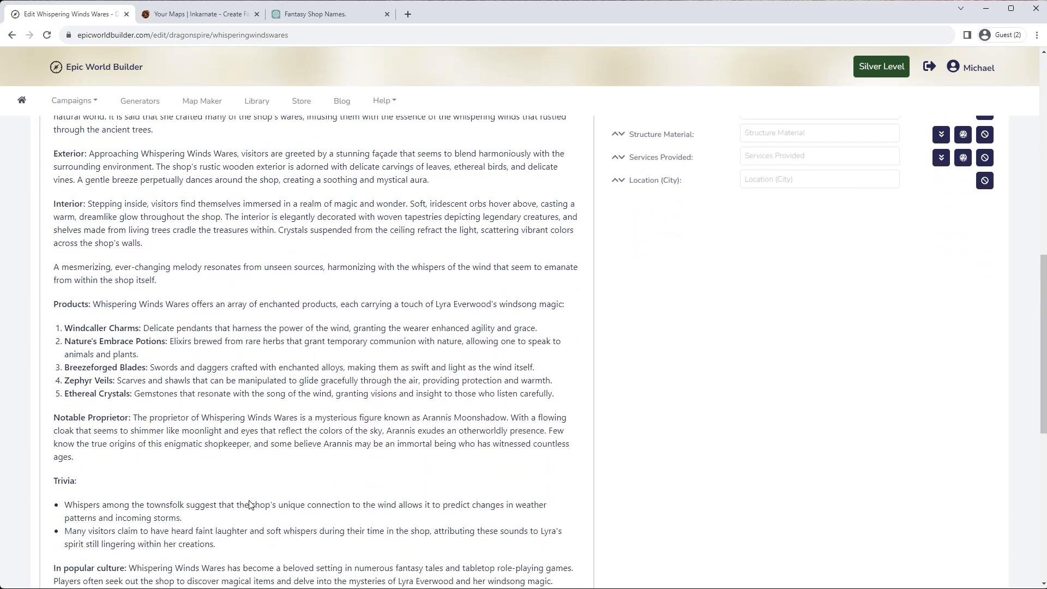
pyautogui.scroll(-1, 246, 500)
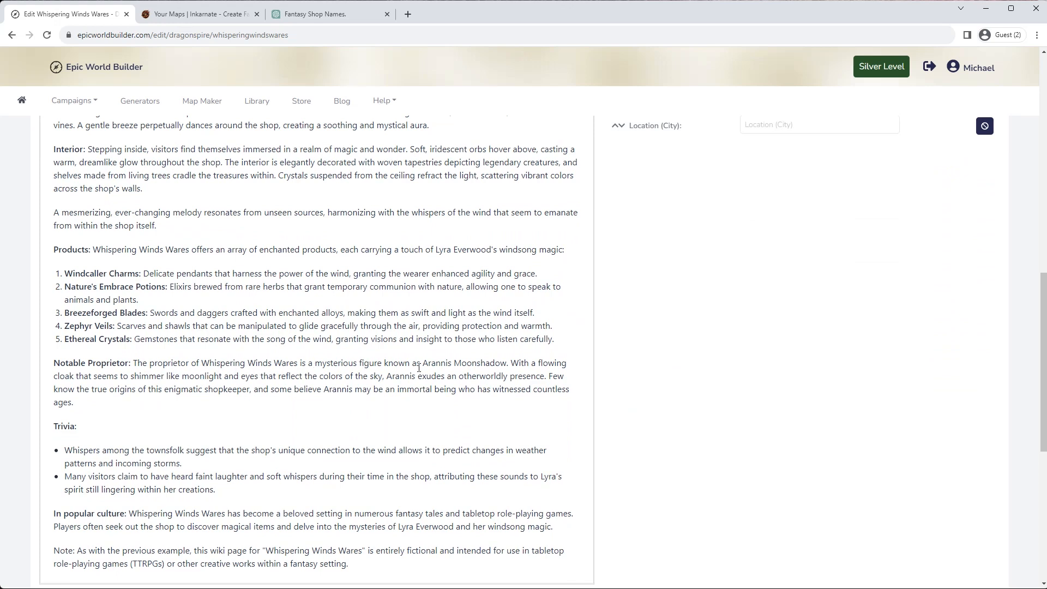
pyautogui.moveTo(506, 364); pyautogui.dragTo(421, 362)
pyautogui.hotkey('ctrl', 'v')
pyautogui.scroll(2, 656, 460)
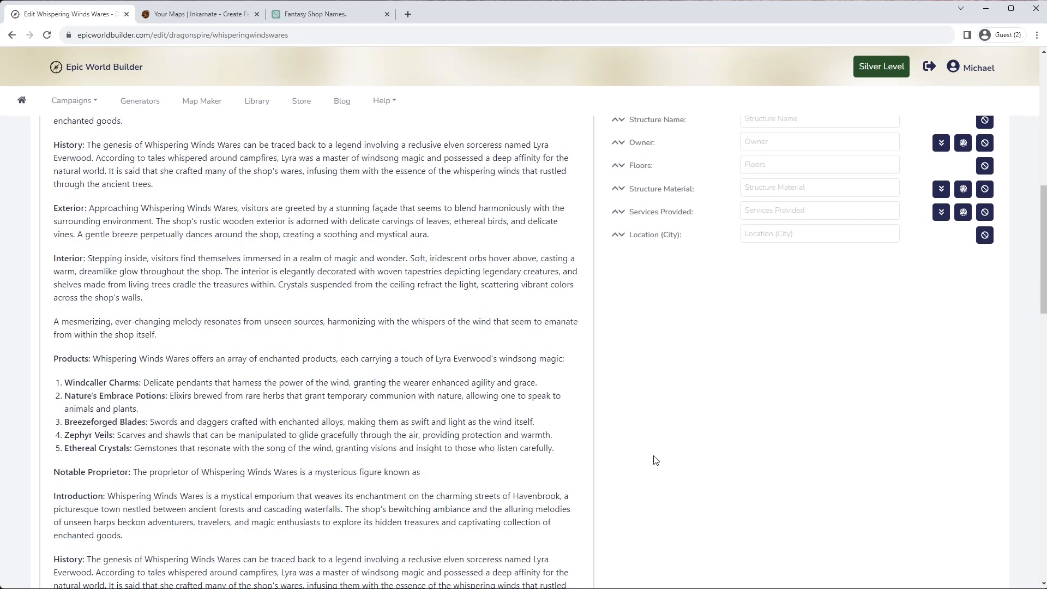
pyautogui.hotkey('ctrl', 'z')
pyautogui.hotkey('ctrl', 'c')
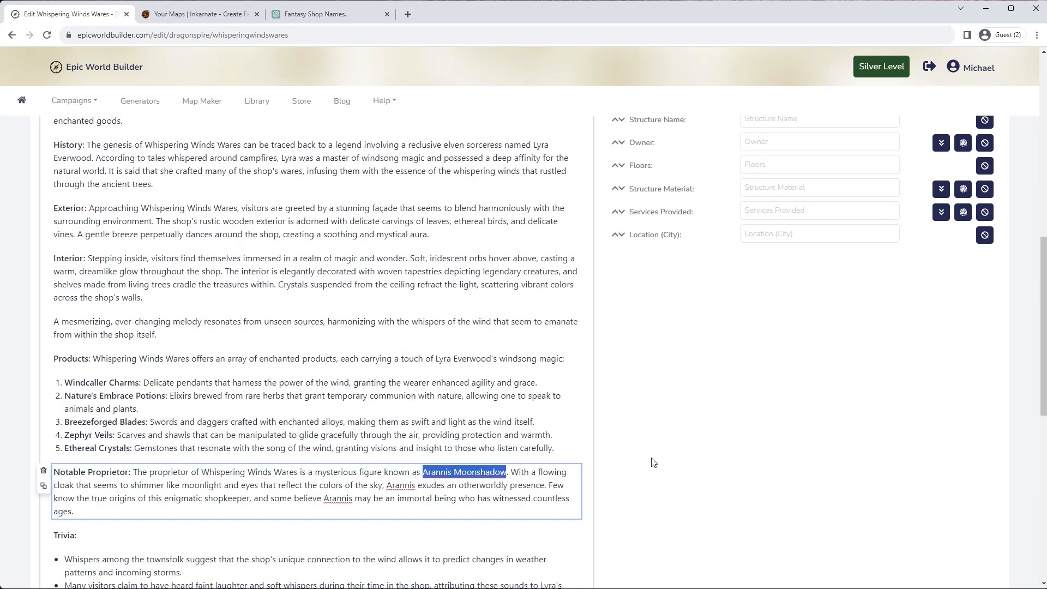
pyautogui.scroll(3, 654, 462)
pyautogui.click(781, 306)
pyautogui.hotkey('ctrl', 'v')
# Copy the shop name out of the overlong page title and replace the whole title with "Whispering Winds Wares"
pyautogui.scroll(4, 180, 242)
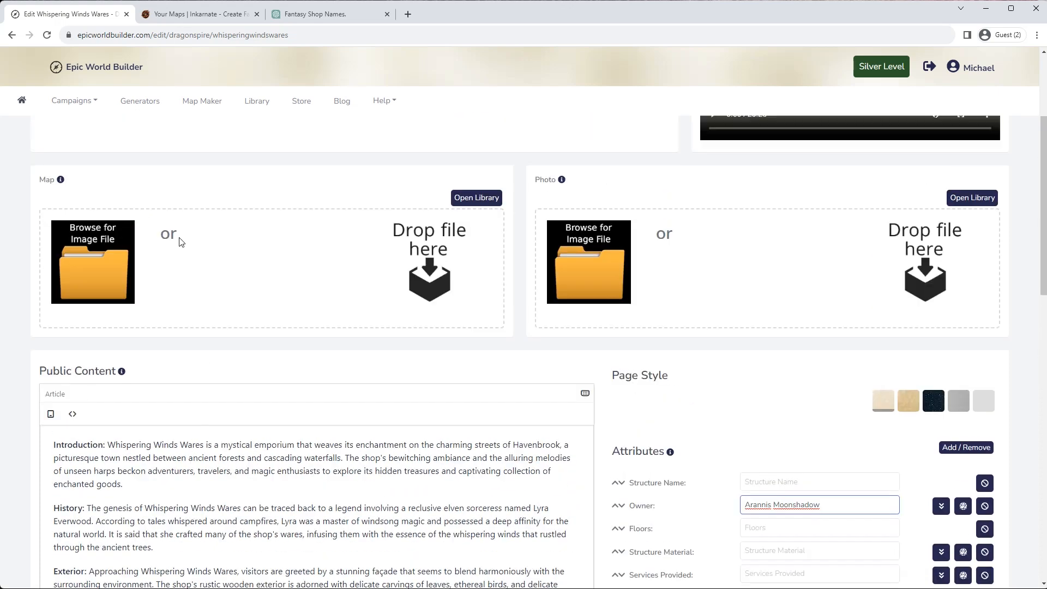
pyautogui.scroll(3, 164, 229)
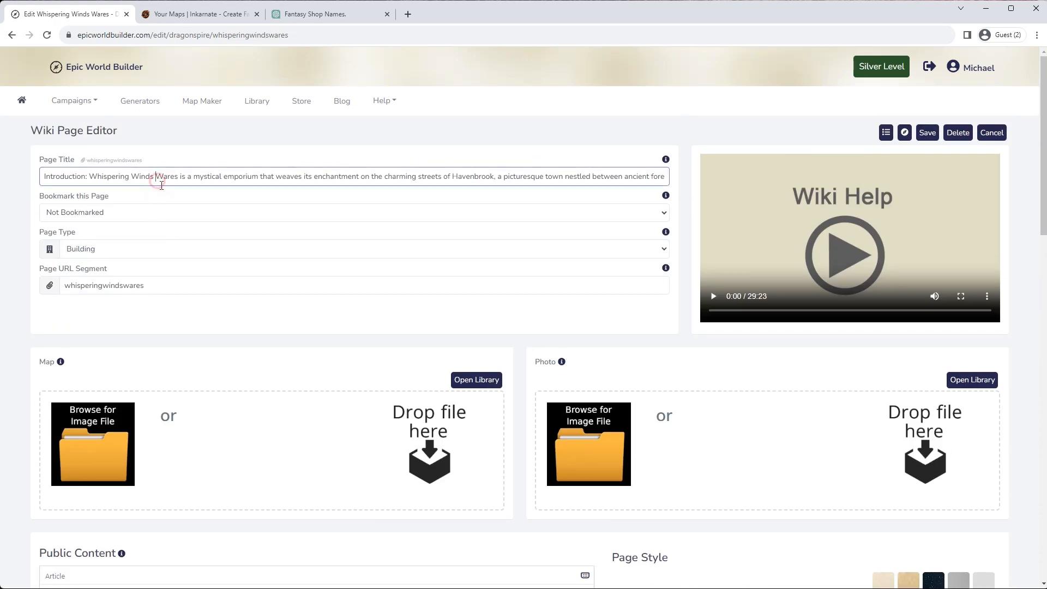
pyautogui.scroll(-2, 152, 353)
pyautogui.scroll(-6, 152, 352)
pyautogui.scroll(8, 145, 365)
pyautogui.moveTo(178, 176); pyautogui.dragTo(92, 180)
pyautogui.hotkey('ctrl', 'v')
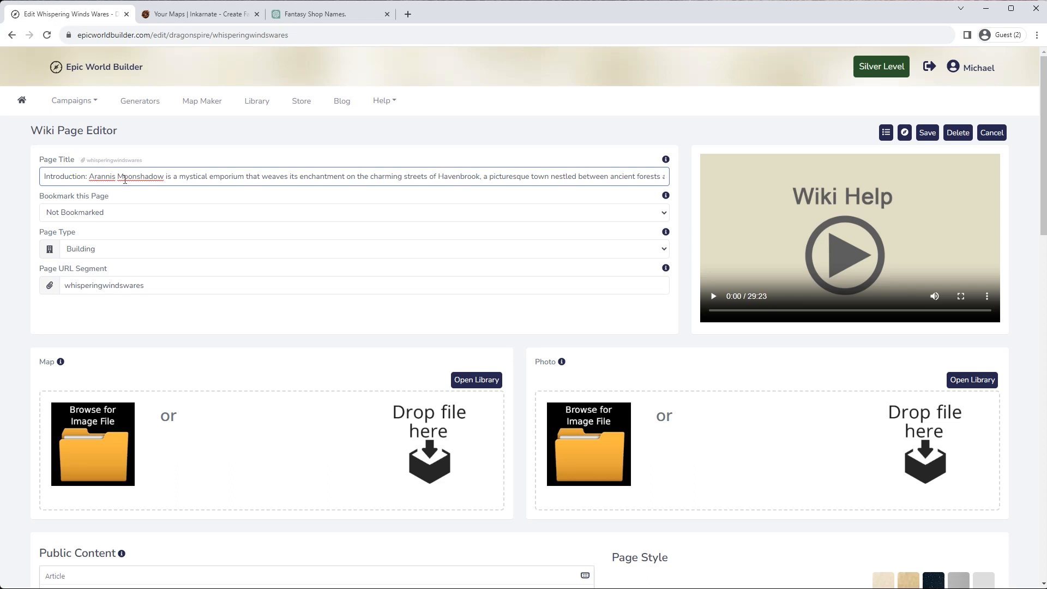
pyautogui.hotkey('ctrl', 'z')
pyautogui.hotkey('ctrl', 'c')
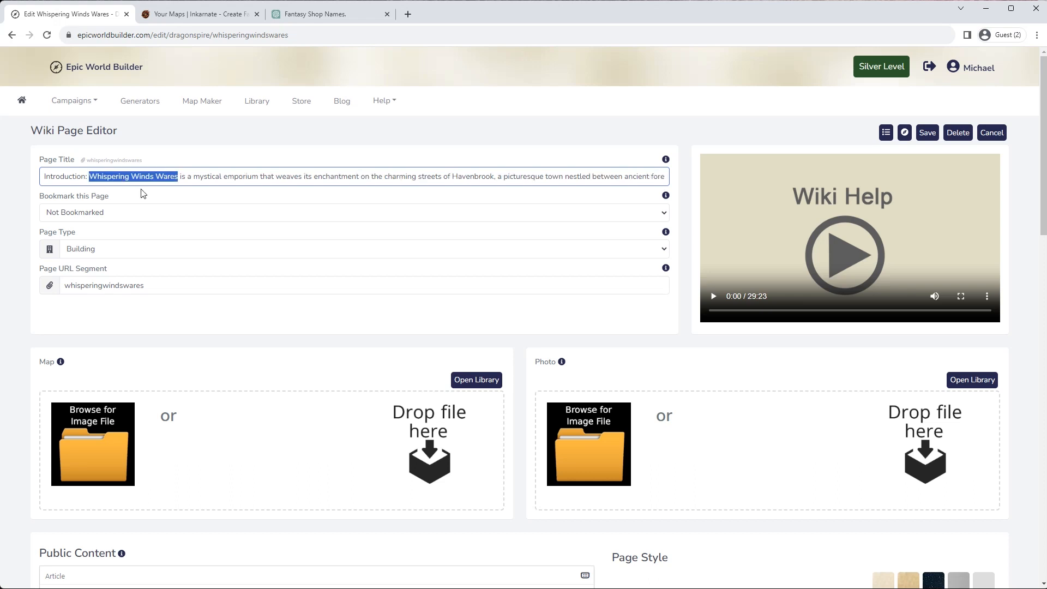
pyautogui.hotkey('ctrl', 'a')
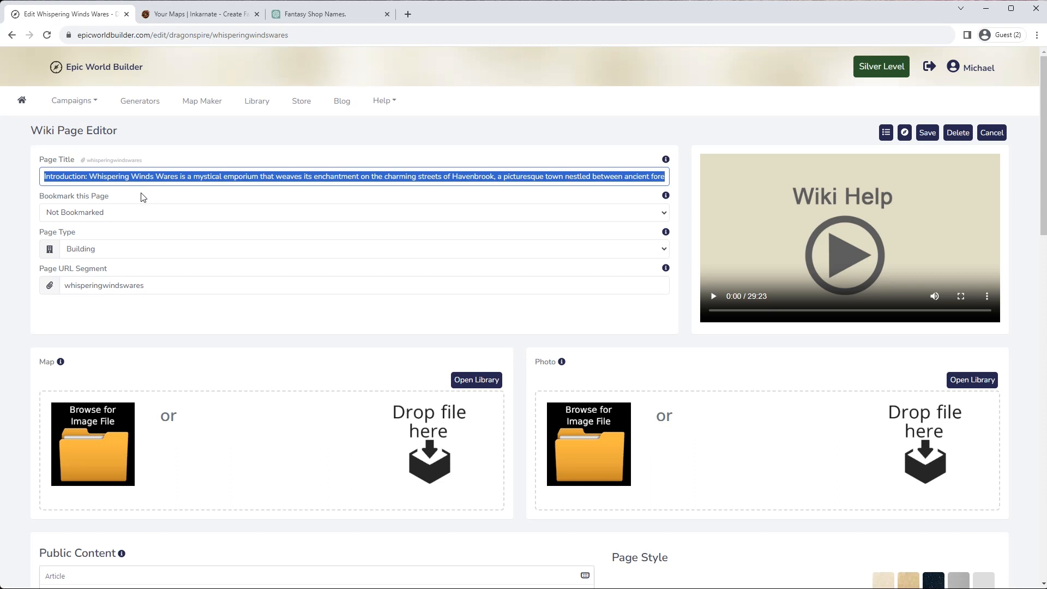
pyautogui.hotkey('ctrl', 'v')
pyautogui.moveTo(154, 177); pyautogui.dragTo(42, 176)
pyautogui.hotkey('ctrl', 'v')
# Set the Structure Name attribute to "Whispering Winds Wares"
pyautogui.scroll(-1, 636, 383)
pyautogui.scroll(1, 567, 390)
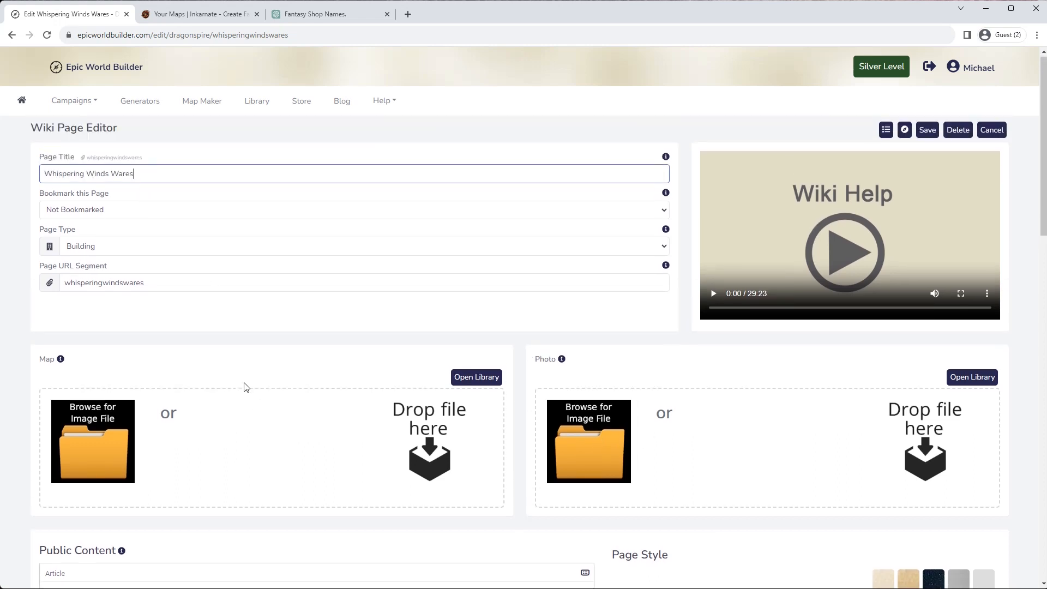
pyautogui.scroll(-4, 704, 491)
pyautogui.click(795, 452)
pyautogui.hotkey('ctrl', 'v')
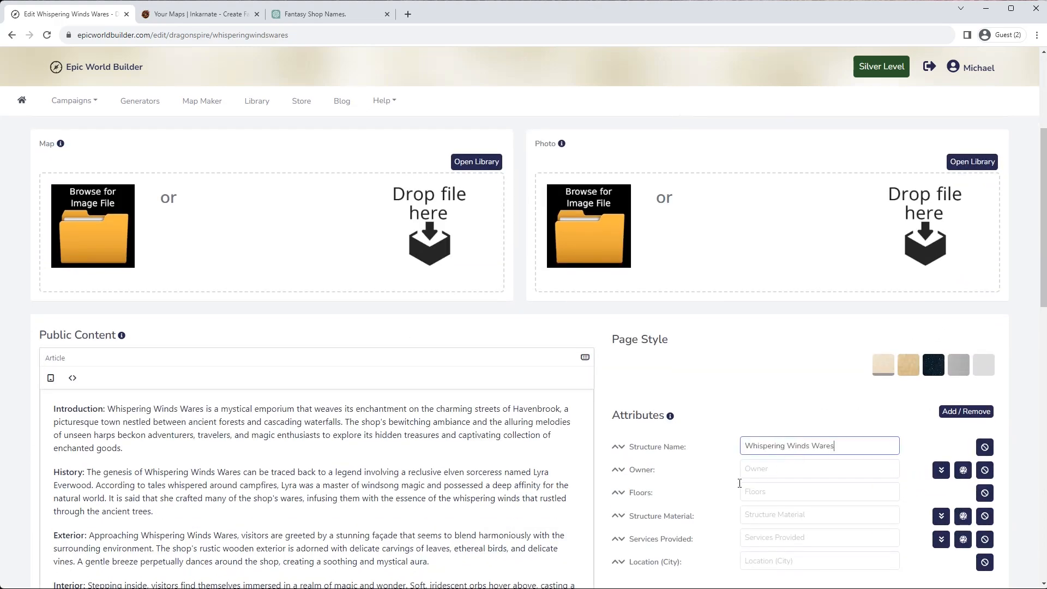
# Copy the shopkeeper's name from the Notable Proprietor paragraph into the empty Owner attribute
pyautogui.scroll(-6, 584, 346)
pyautogui.scroll(2, 466, 497)
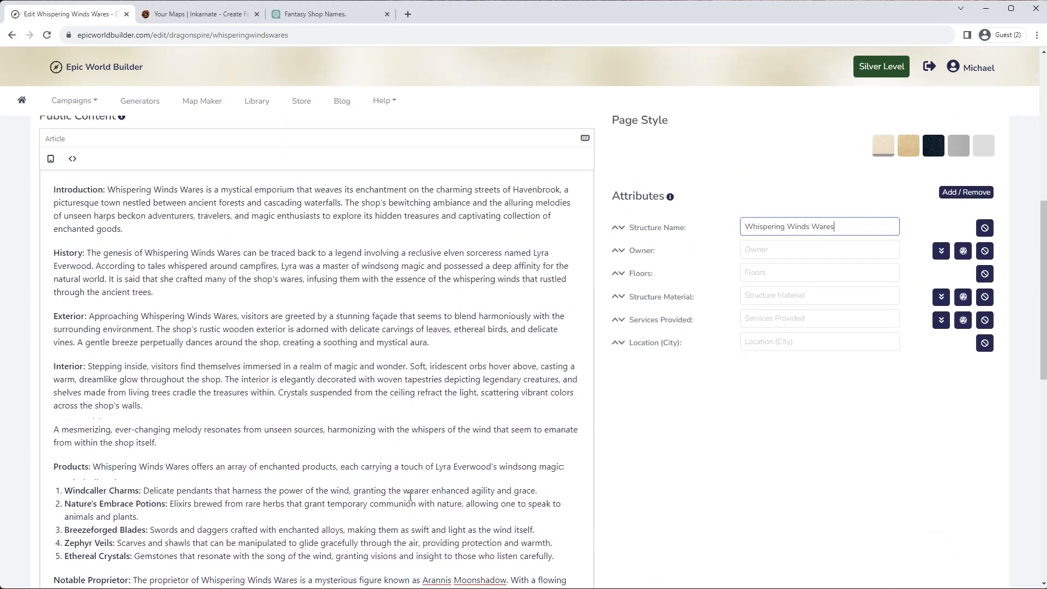
pyautogui.scroll(-2, 324, 526)
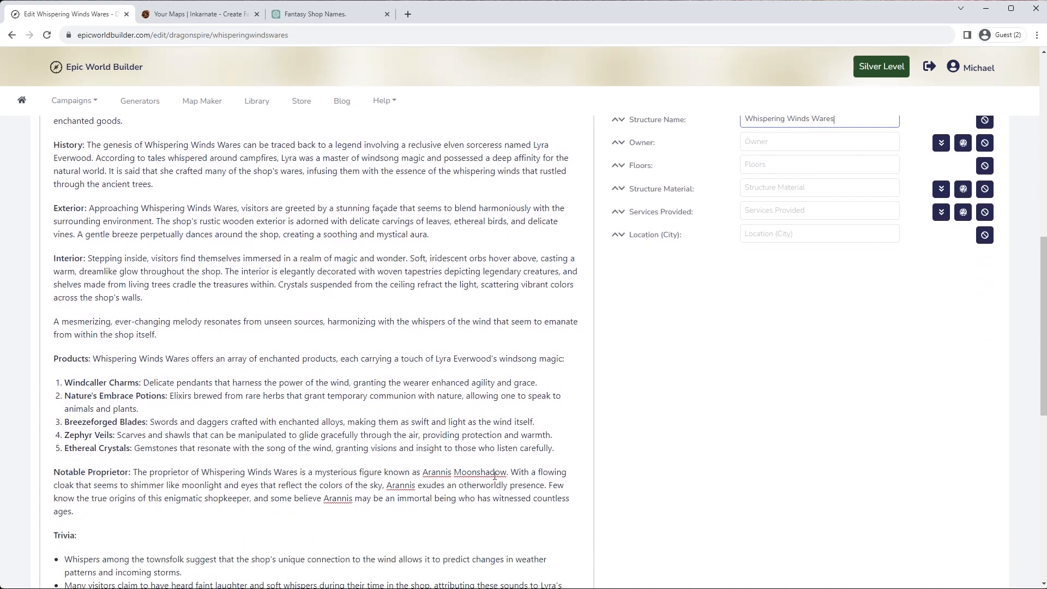
pyautogui.moveTo(505, 472); pyautogui.dragTo(422, 472)
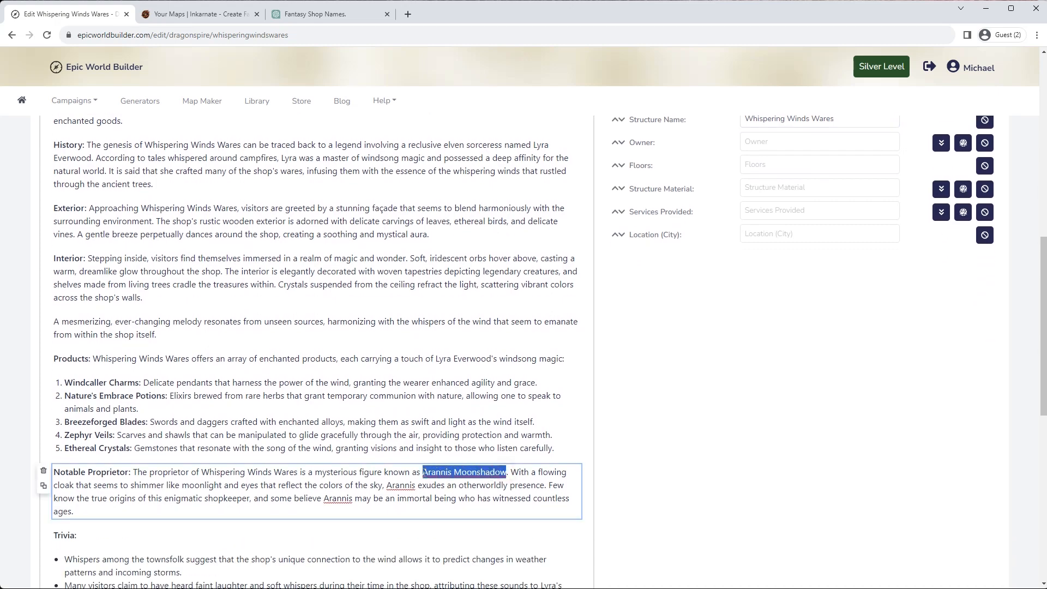
pyautogui.hotkey('ctrl', 'v')
pyautogui.hotkey('ctrl', 'z')
pyautogui.hotkey('ctrl', 'c')
pyautogui.scroll(3, 794, 372)
pyautogui.click(780, 307)
pyautogui.hotkey('ctrl', 'v')
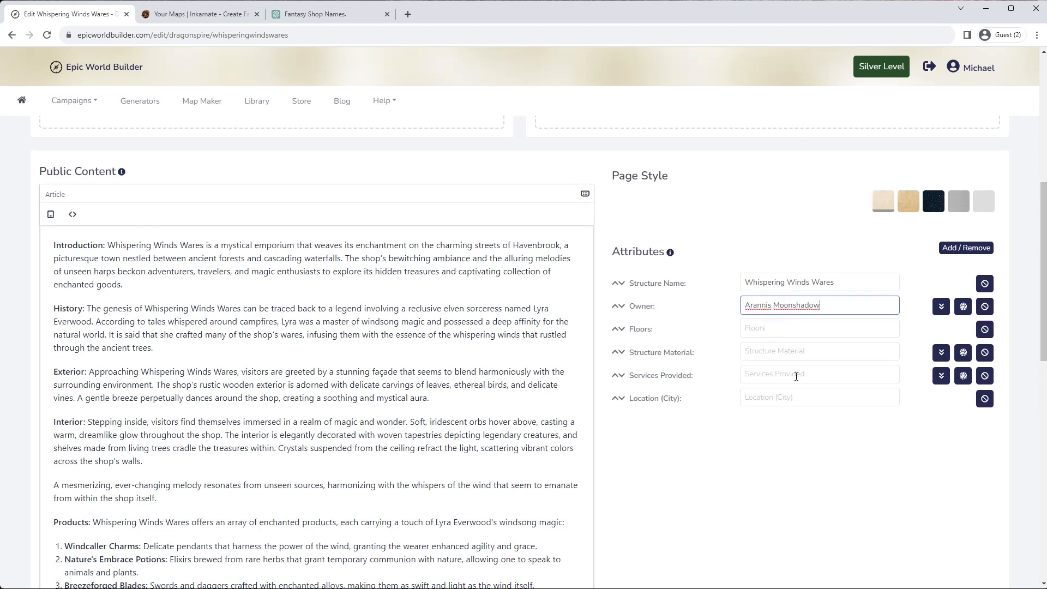
# Remove the Floors and Structure Material attributes from the shop page
pyautogui.scroll(-1, 779, 364)
pyautogui.click(777, 277)
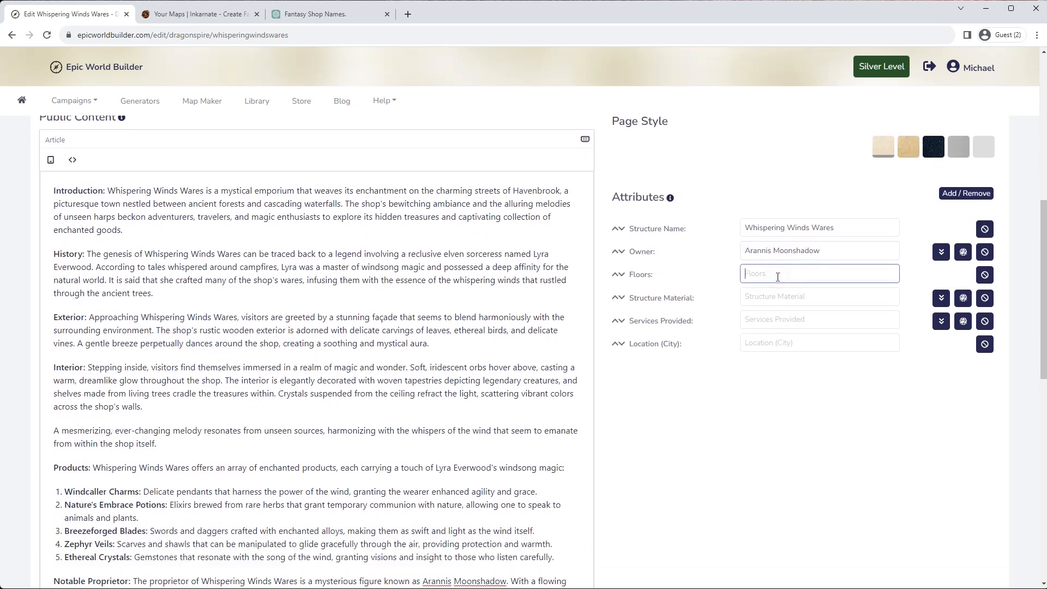
pyautogui.click(985, 275)
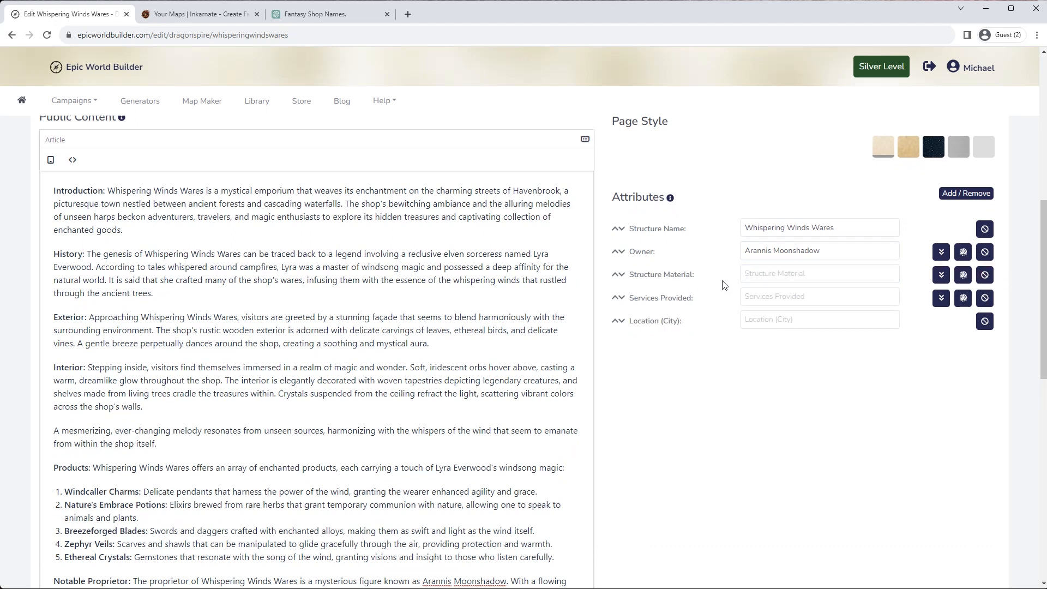
pyautogui.click(985, 275)
pyautogui.click(962, 276)
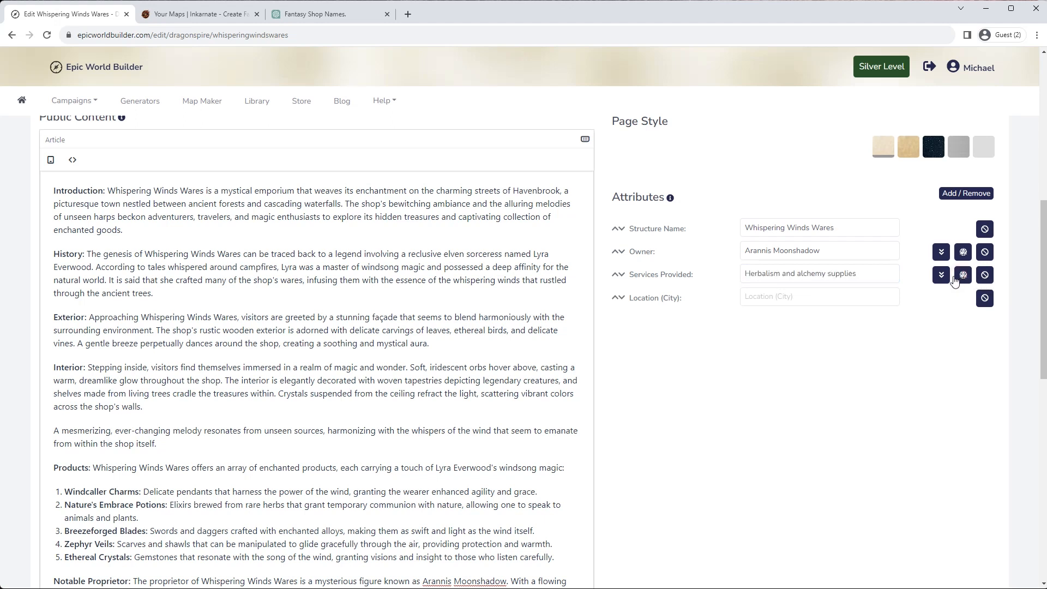
pyautogui.click(942, 276)
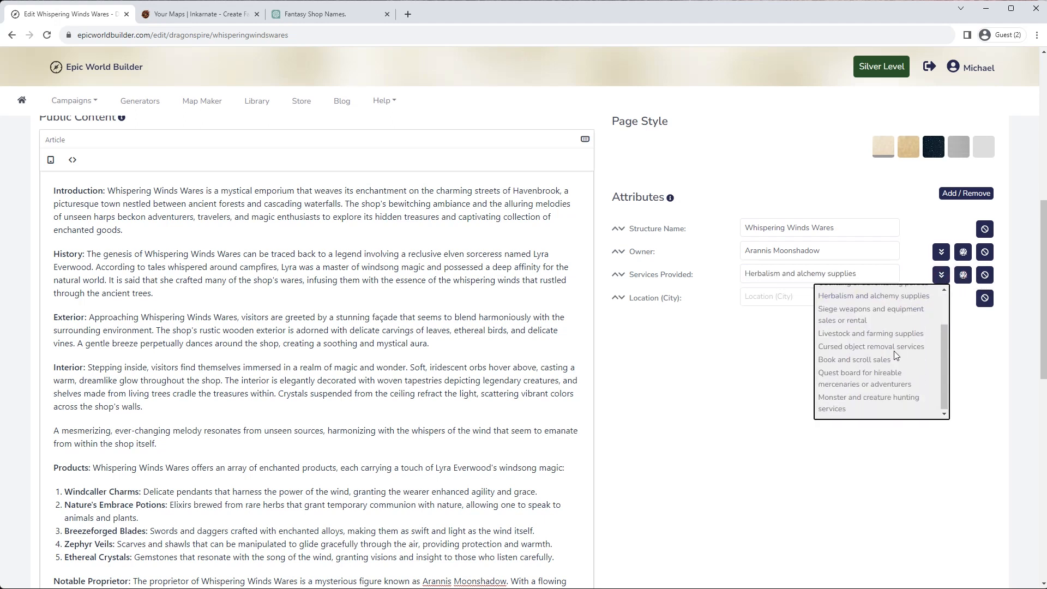
pyautogui.scroll(-1, 894, 354)
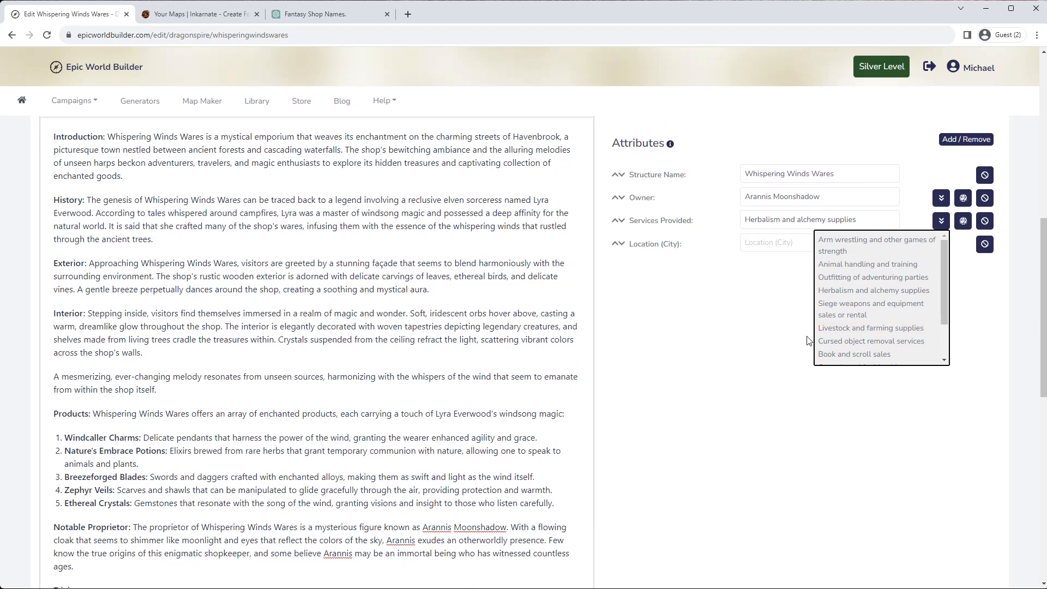
pyautogui.scroll(1, 893, 355)
# Set the Services Provided attribute to "Basic Items" and remove the Location (City) attribute
pyautogui.moveTo(860, 274); pyautogui.dragTo(708, 280)
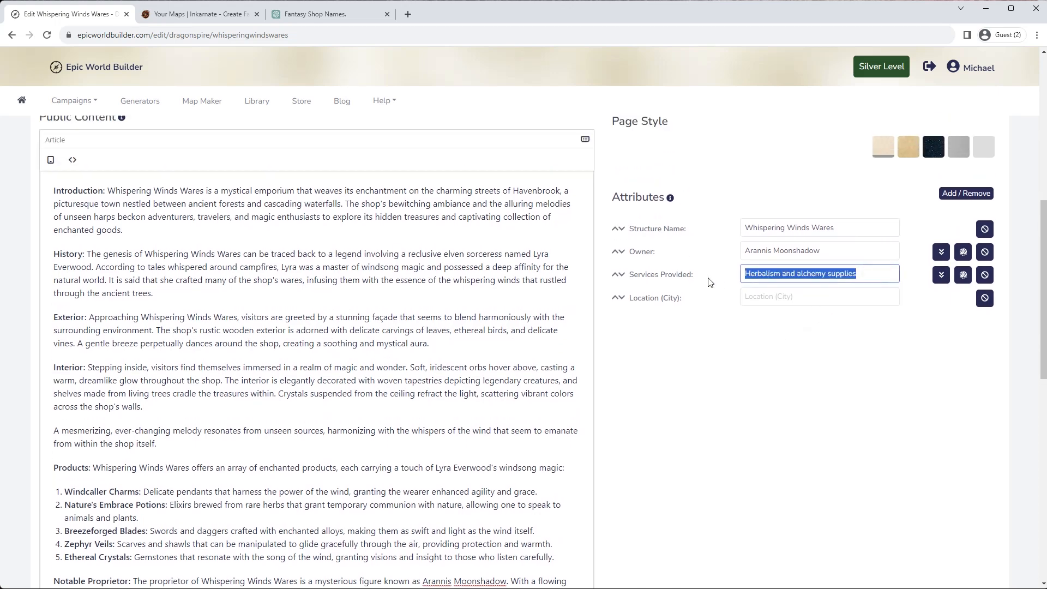
pyautogui.write('Basic Items')
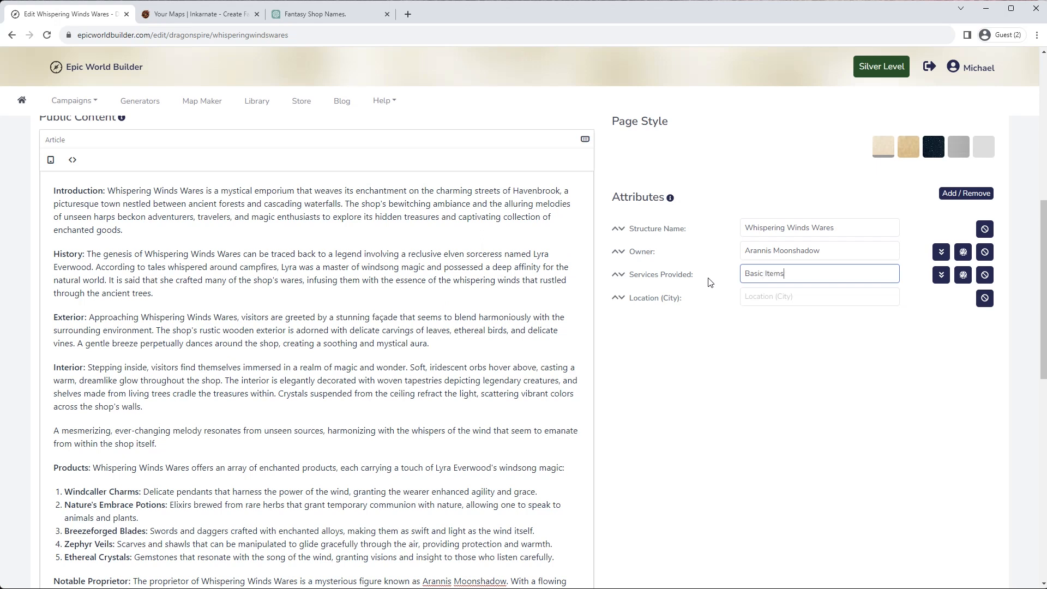
pyautogui.click(984, 299)
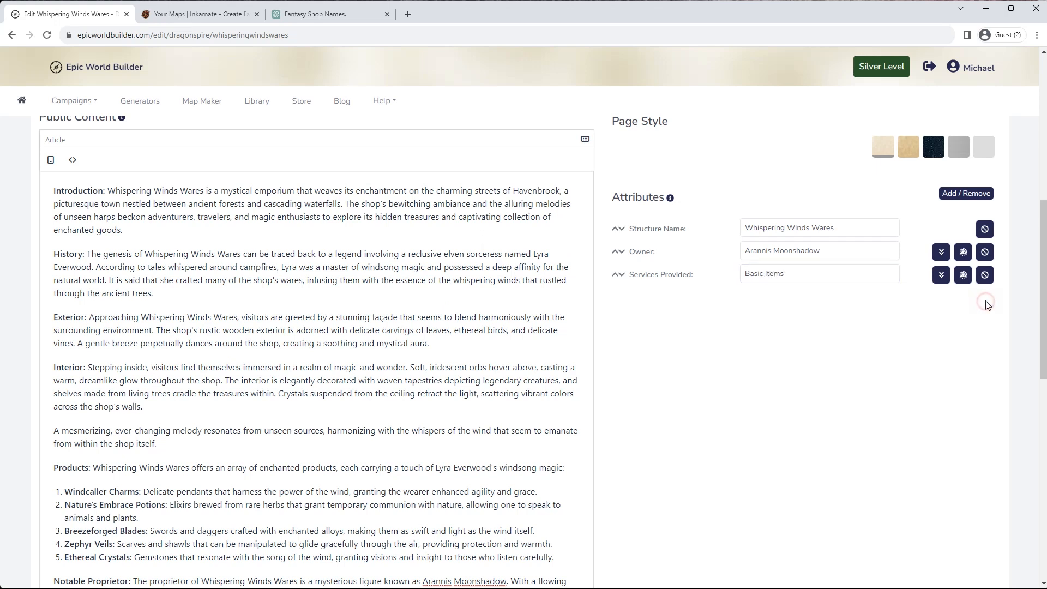
# Add the Structure Age attribute from the Structure category and fill it with a randomly generated value
pyautogui.click(966, 194)
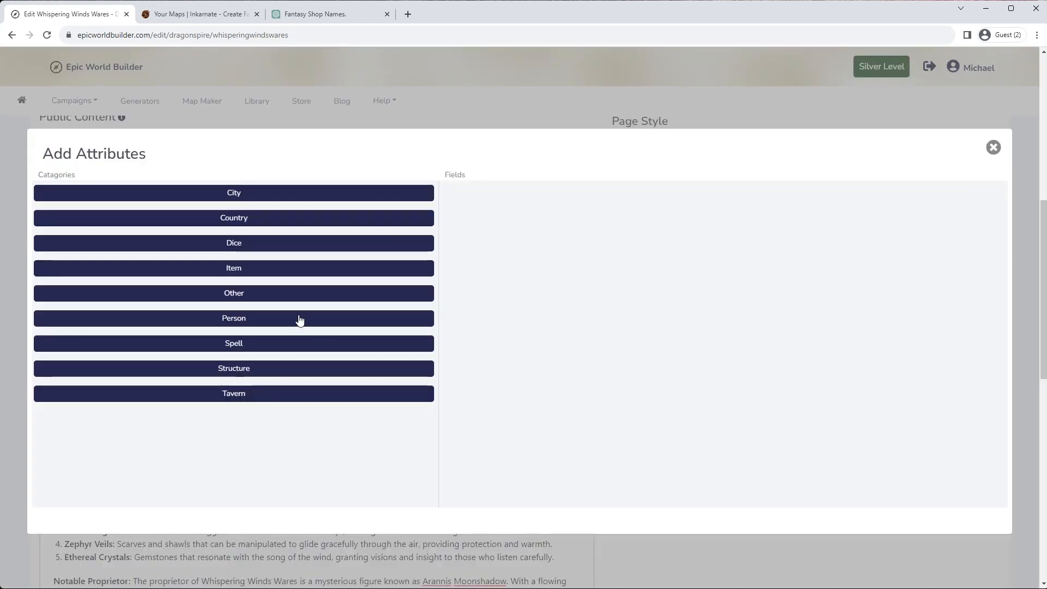
pyautogui.click(253, 374)
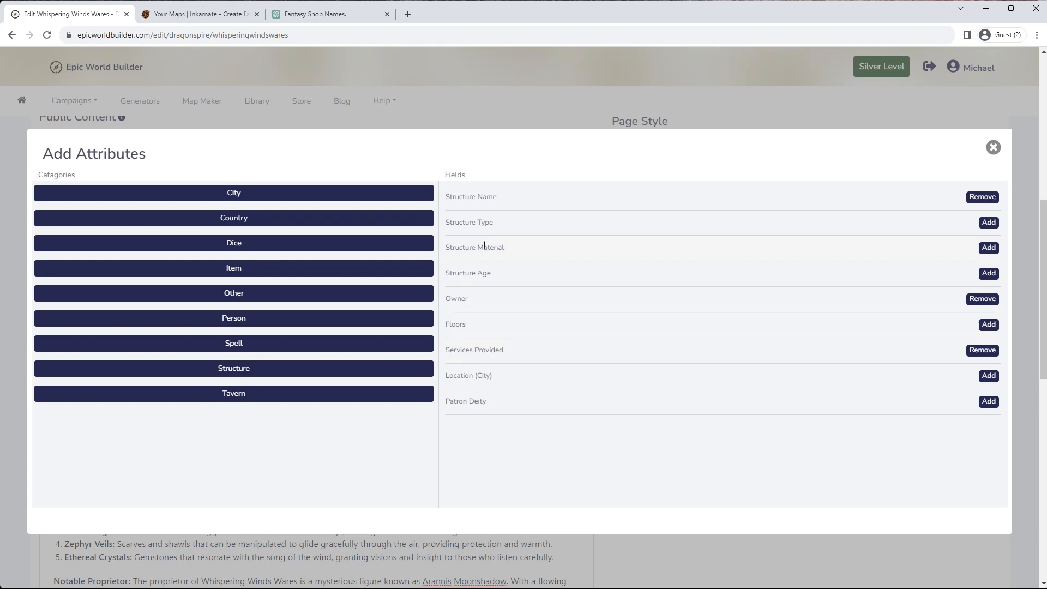
pyautogui.click(990, 273)
pyautogui.click(993, 148)
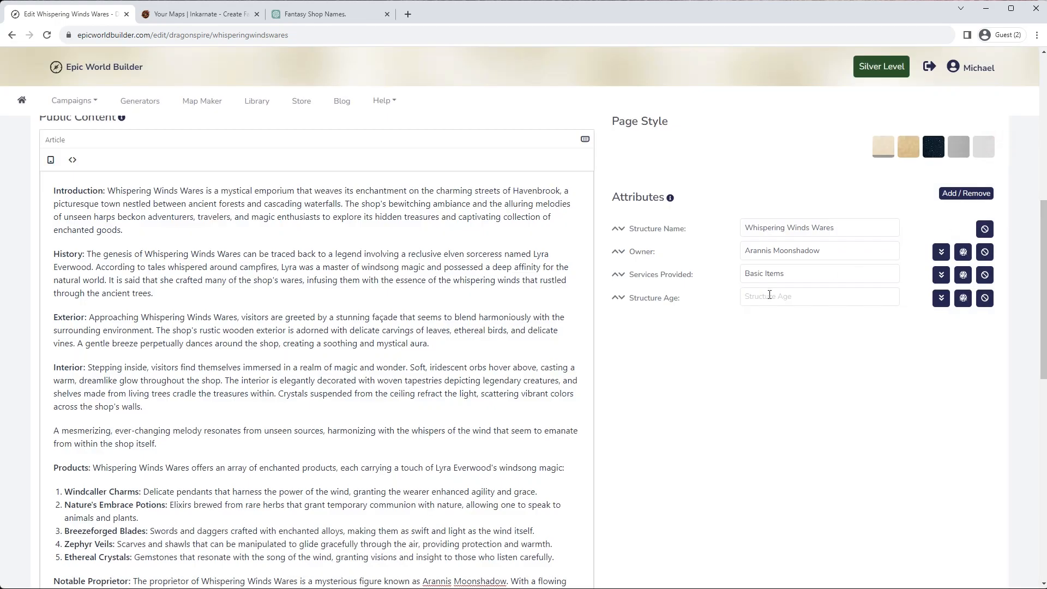
pyautogui.click(964, 298)
# Save the Whispering Winds Wares wiki page
pyautogui.scroll(1, 911, 364)
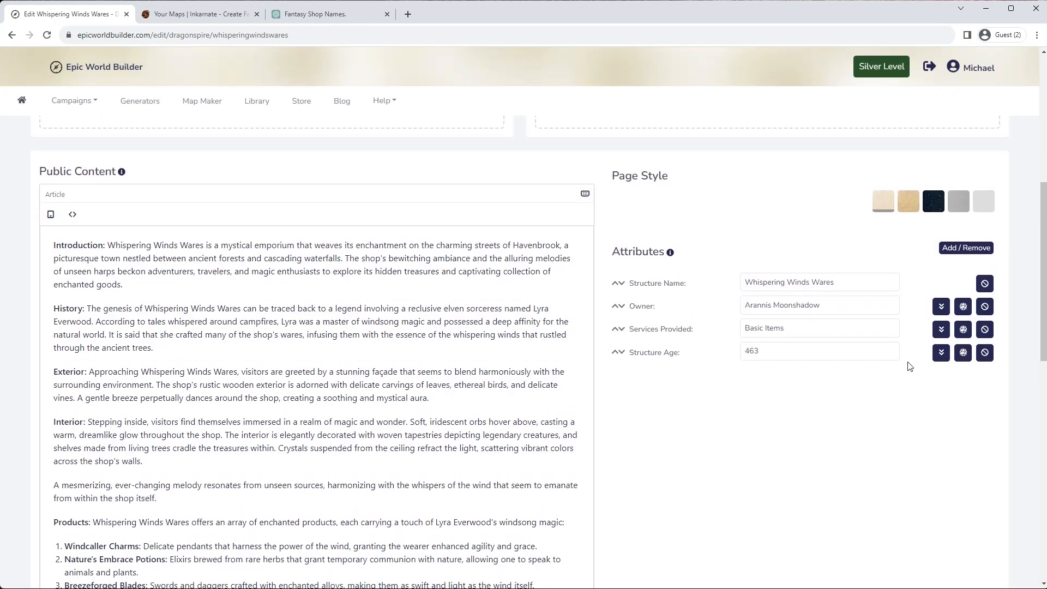
pyautogui.scroll(7, 427, 401)
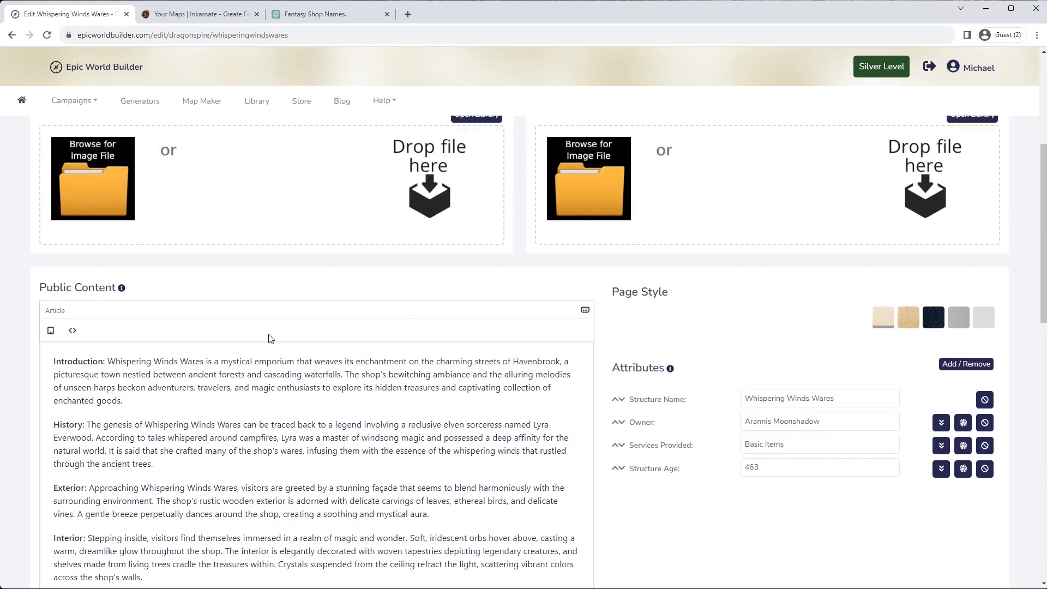
pyautogui.scroll(-2, 275, 347)
pyautogui.scroll(2, 277, 347)
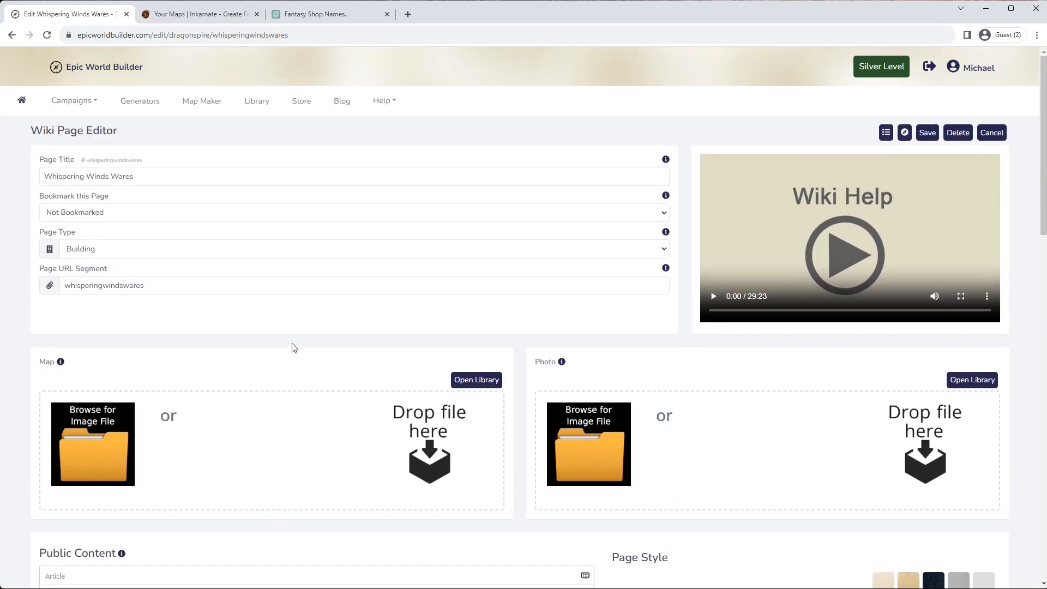
pyautogui.click(933, 131)
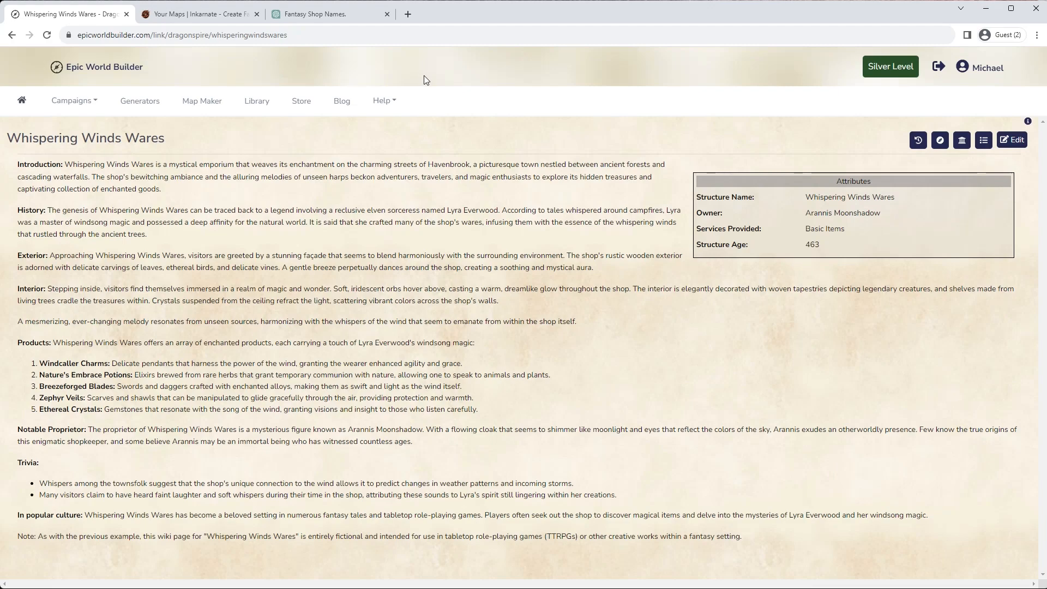
# Open google.com in a new browser tab
pyautogui.click(409, 15)
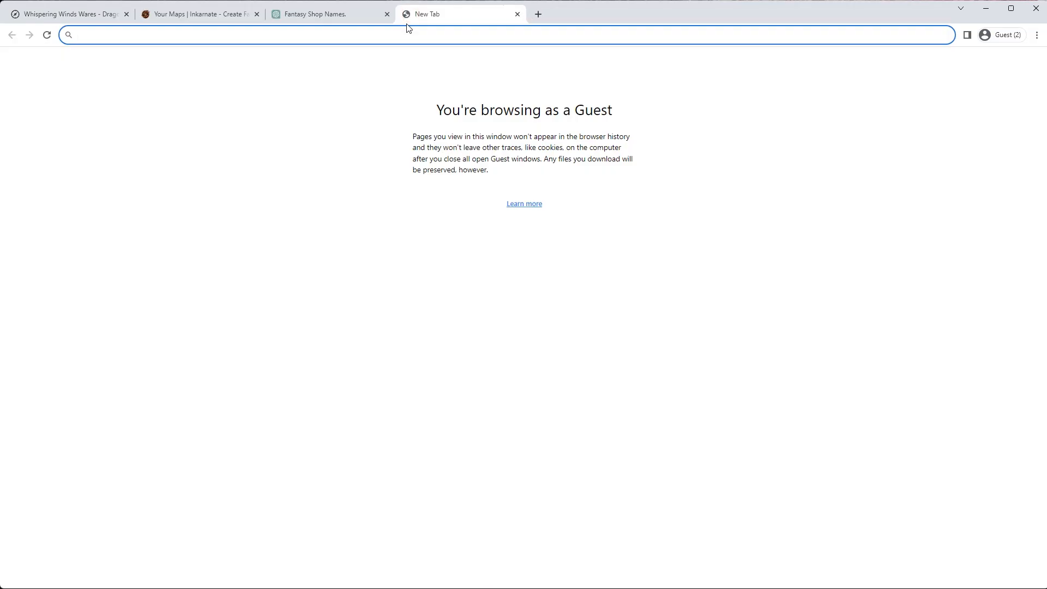
pyautogui.write('google.com')
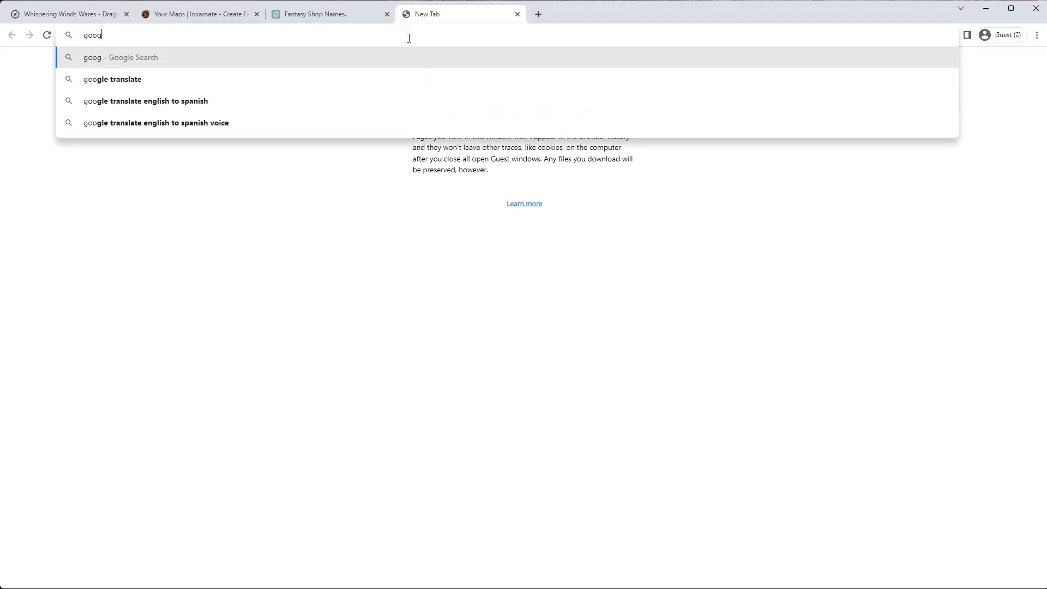
pyautogui.press('Return')
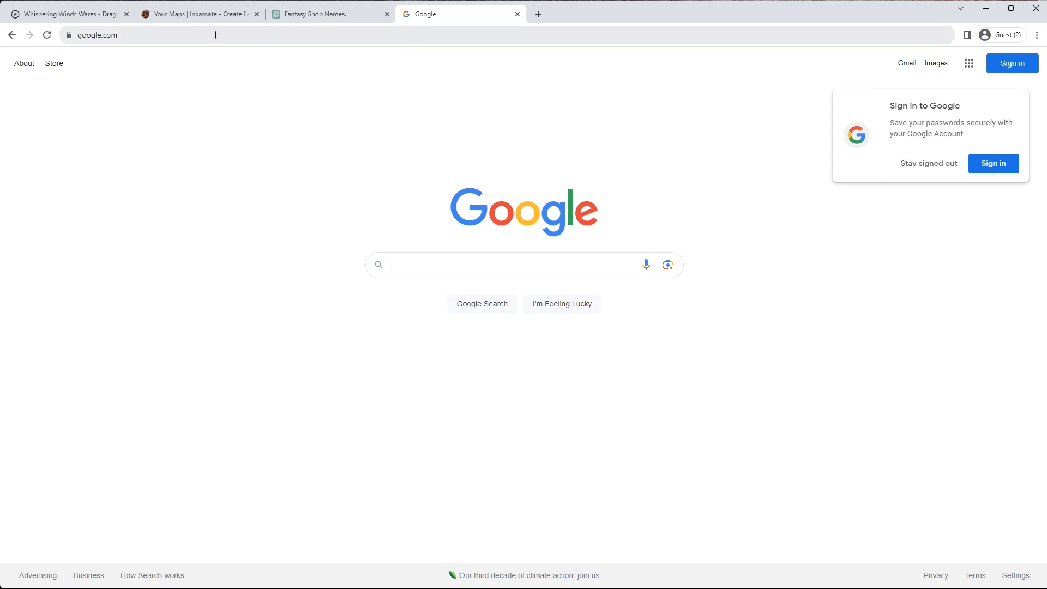
# Return to Epic World Builder and examine the store's image packs and the images in the personal library
pyautogui.click(69, 19)
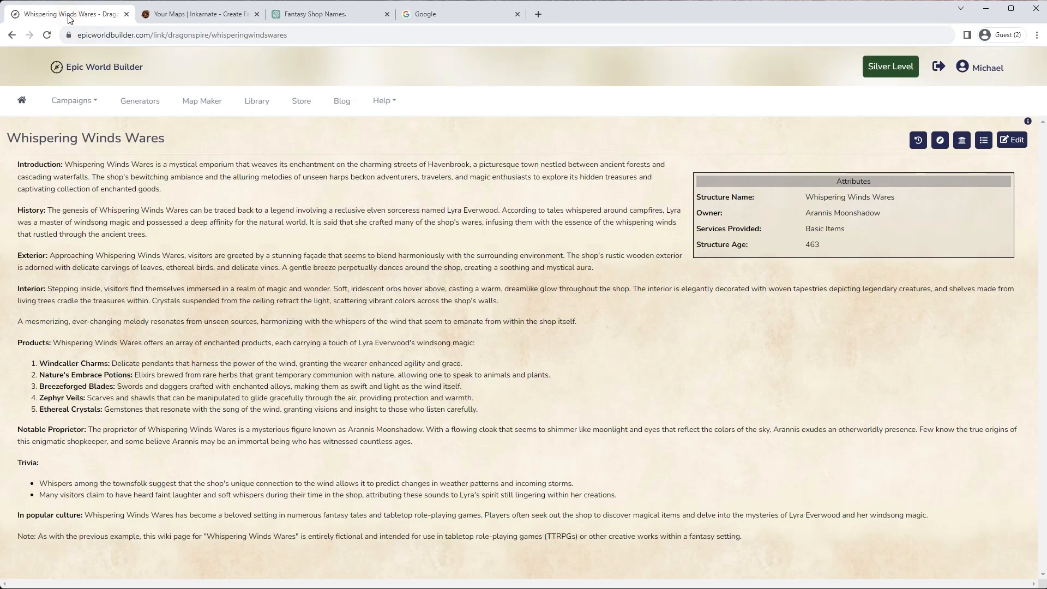
pyautogui.click(301, 101)
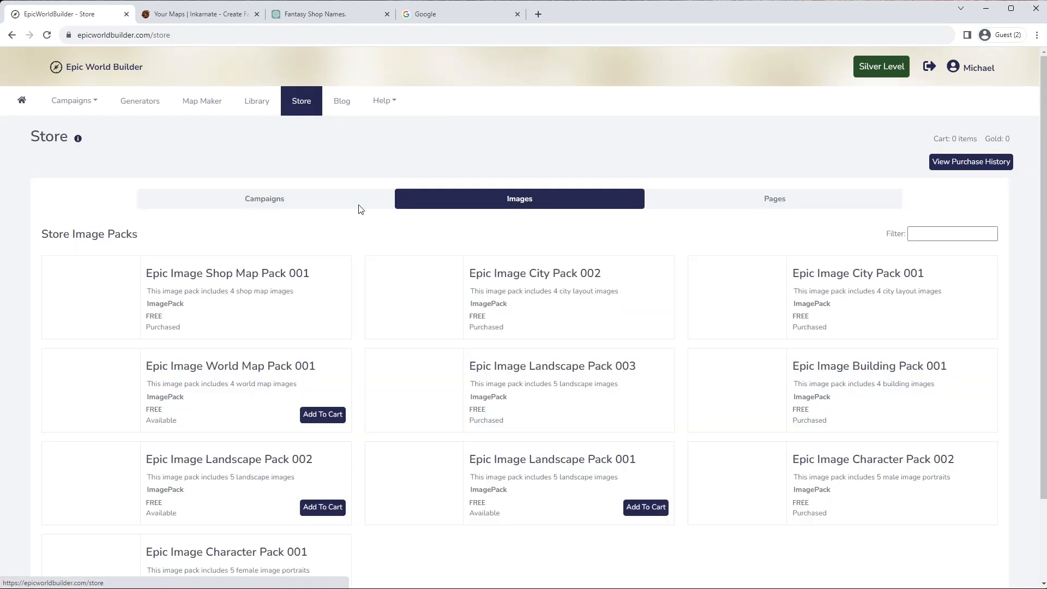
pyautogui.scroll(-1, 420, 319)
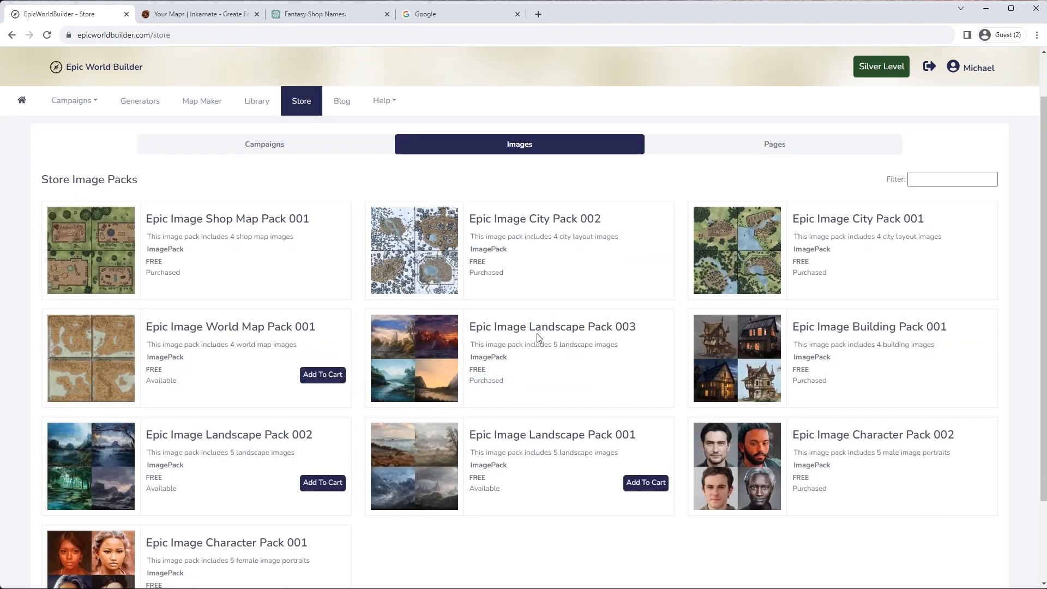
pyautogui.scroll(-1, 536, 333)
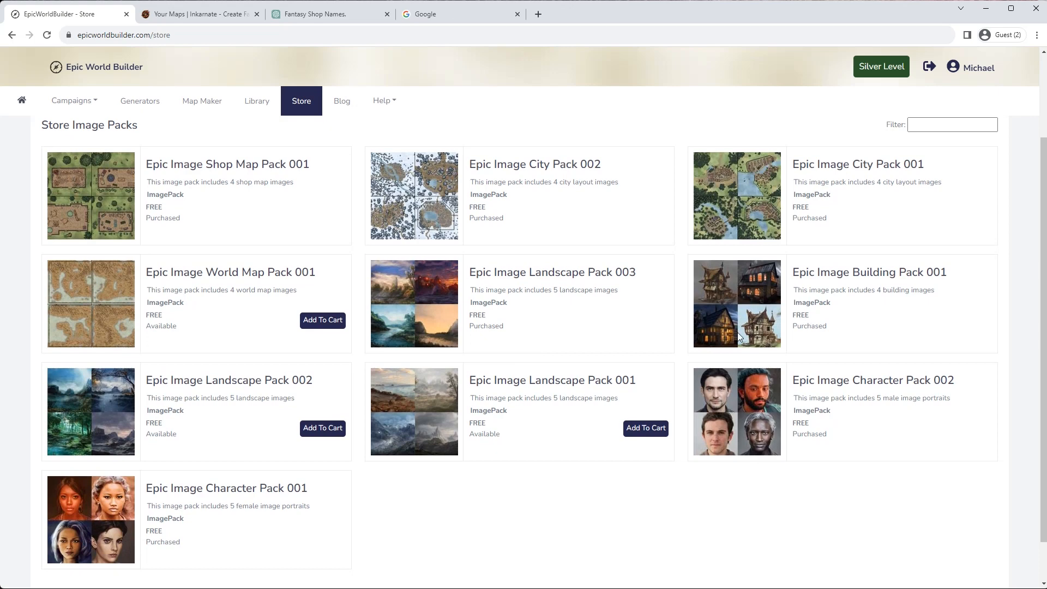
pyautogui.scroll(2, 737, 333)
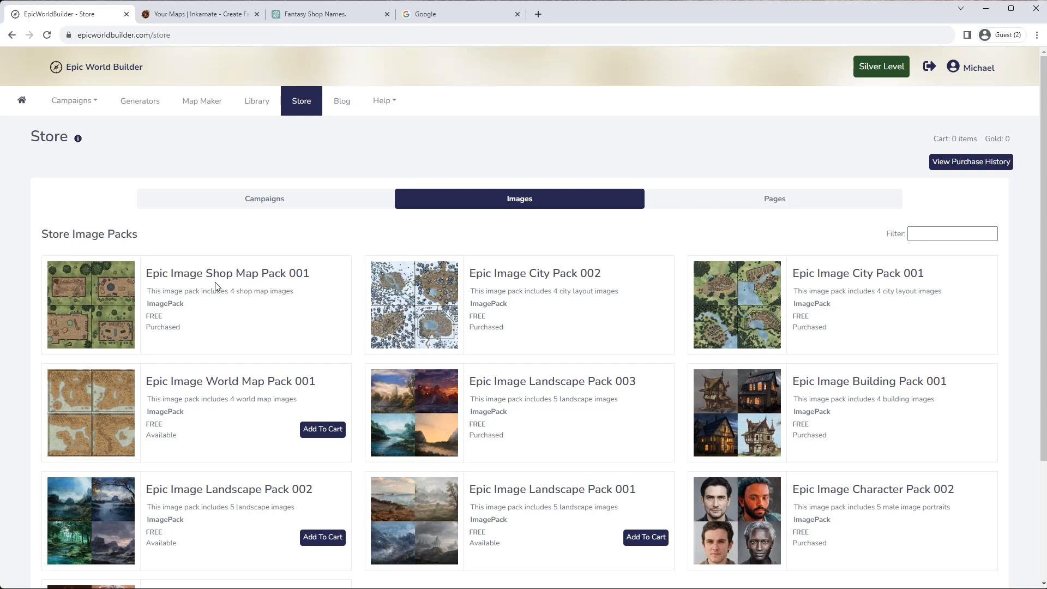
pyautogui.click(261, 111)
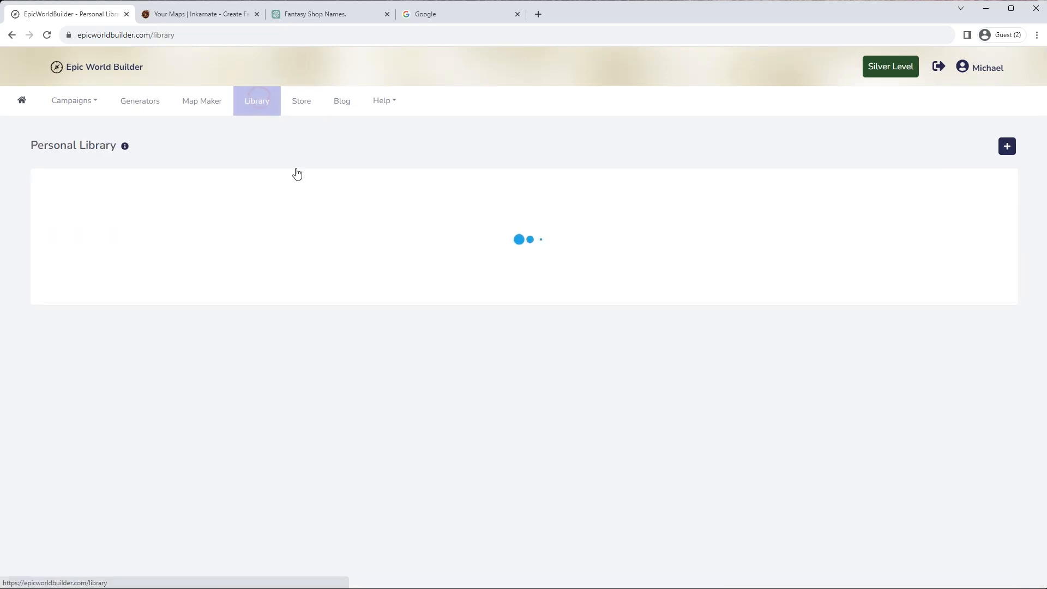
pyautogui.scroll(-9, 412, 341)
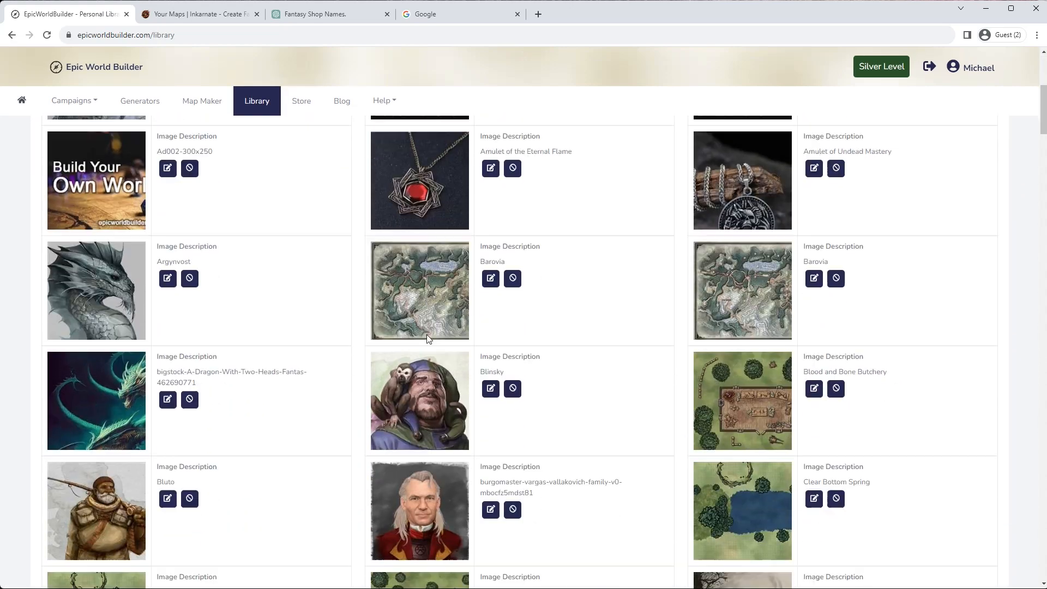
# Launch the Dragonspire campaign from your campaigns and open its Whispering Winds Wares page for editing
pyautogui.click(76, 102)
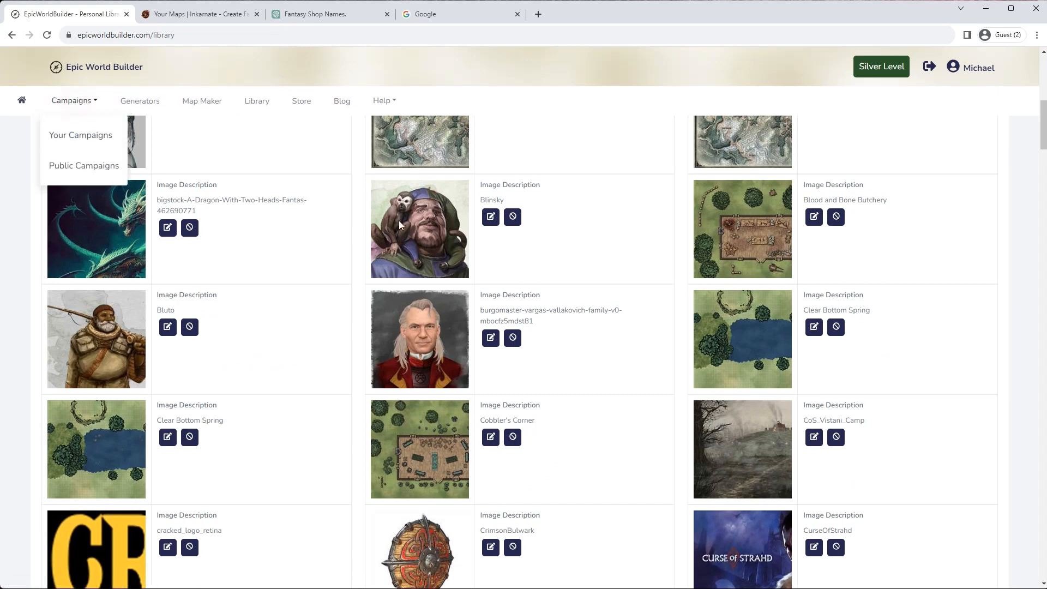
pyautogui.click(69, 137)
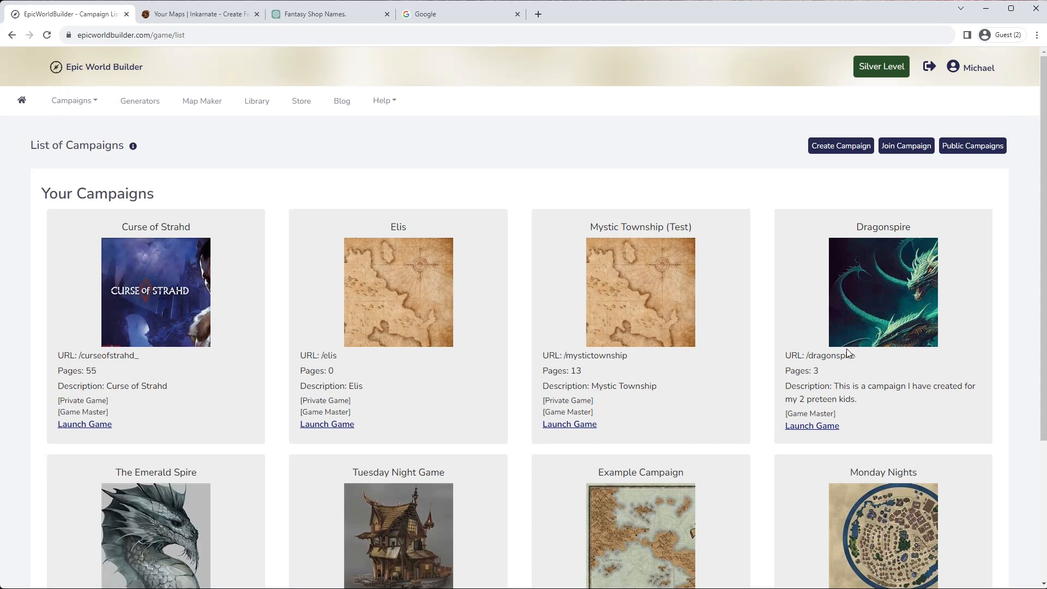
pyautogui.click(814, 426)
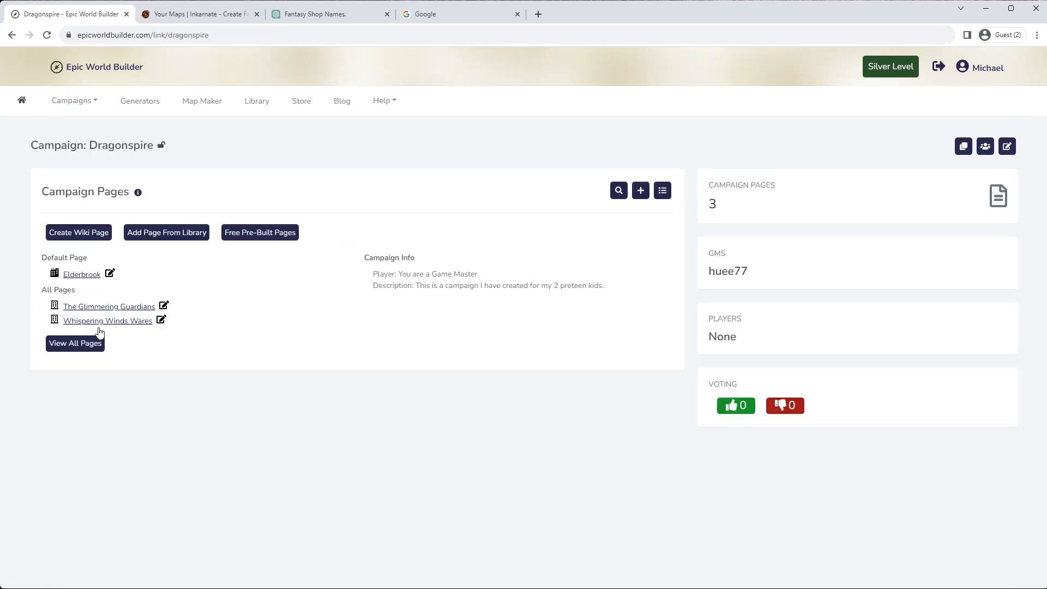
pyautogui.click(161, 320)
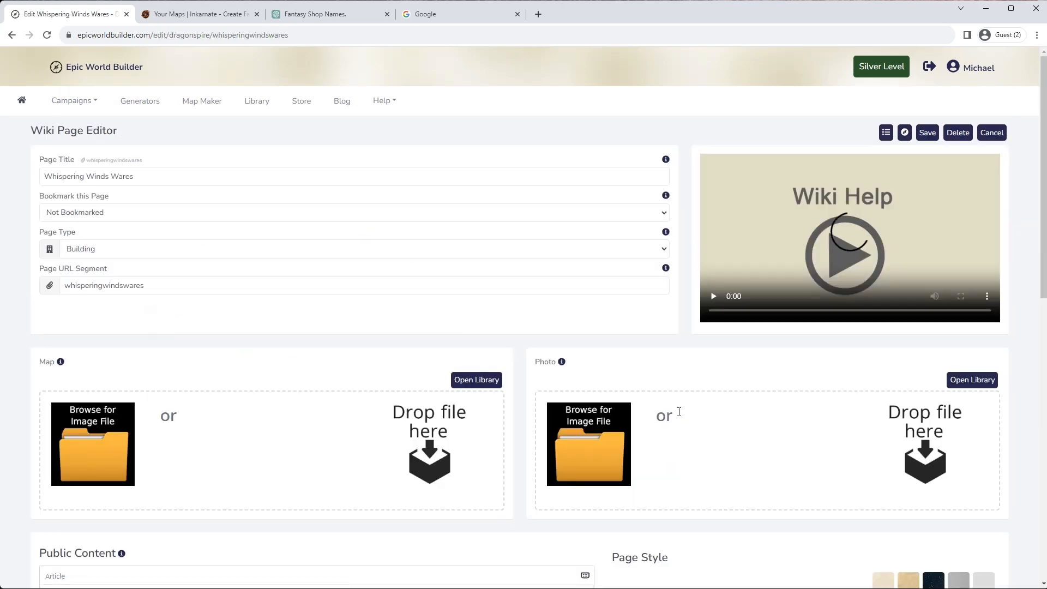
# Set the page's Map image to the library's shop floor plan with the round green rug
pyautogui.scroll(-2, 306, 300)
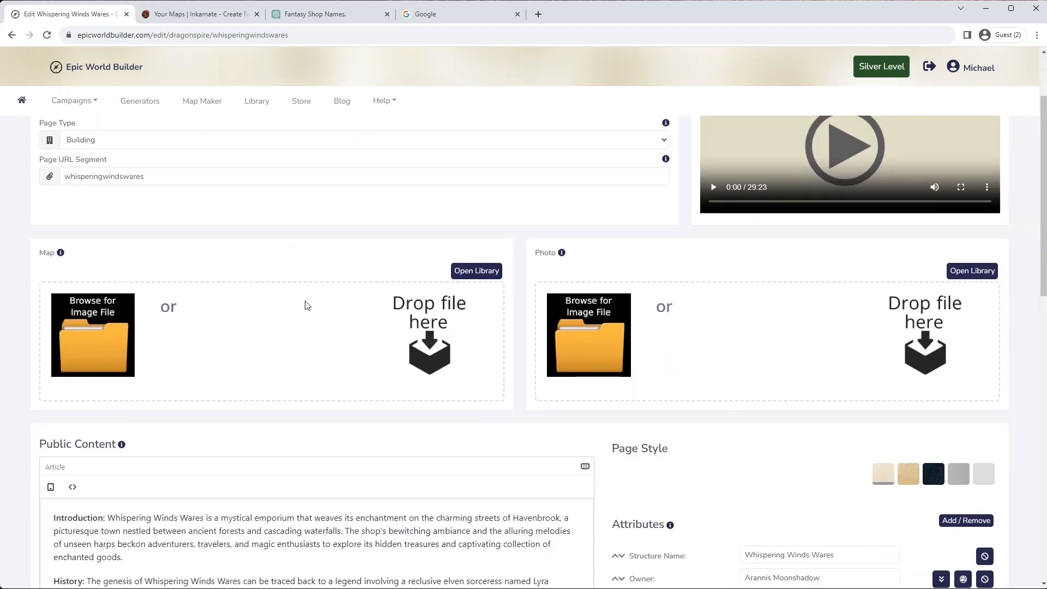
pyautogui.click(485, 277)
pyautogui.scroll(-4, 458, 388)
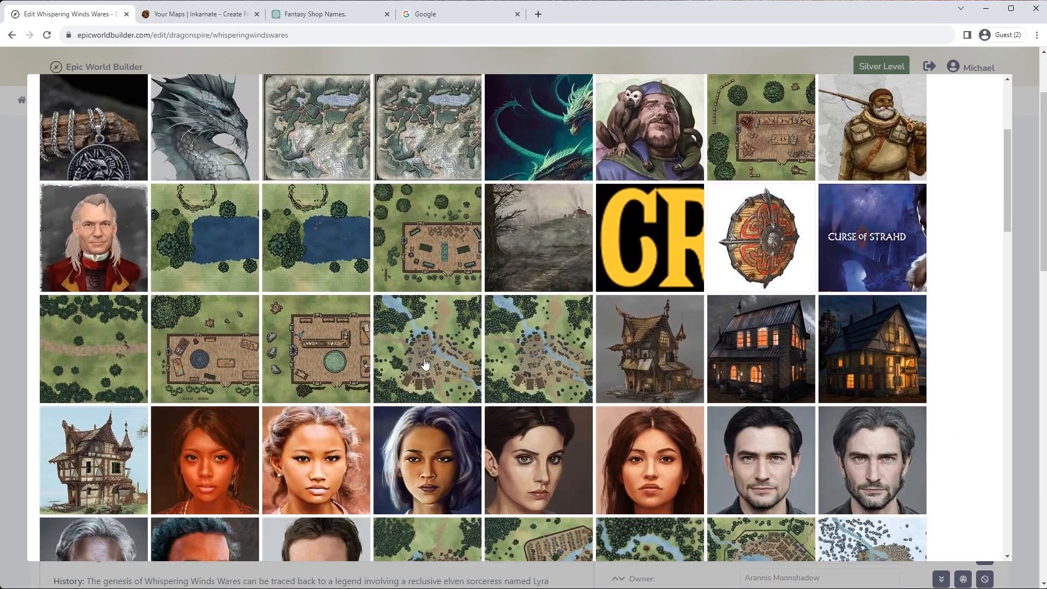
pyautogui.scroll(-2, 203, 364)
pyautogui.scroll(2, 245, 365)
pyautogui.click(344, 358)
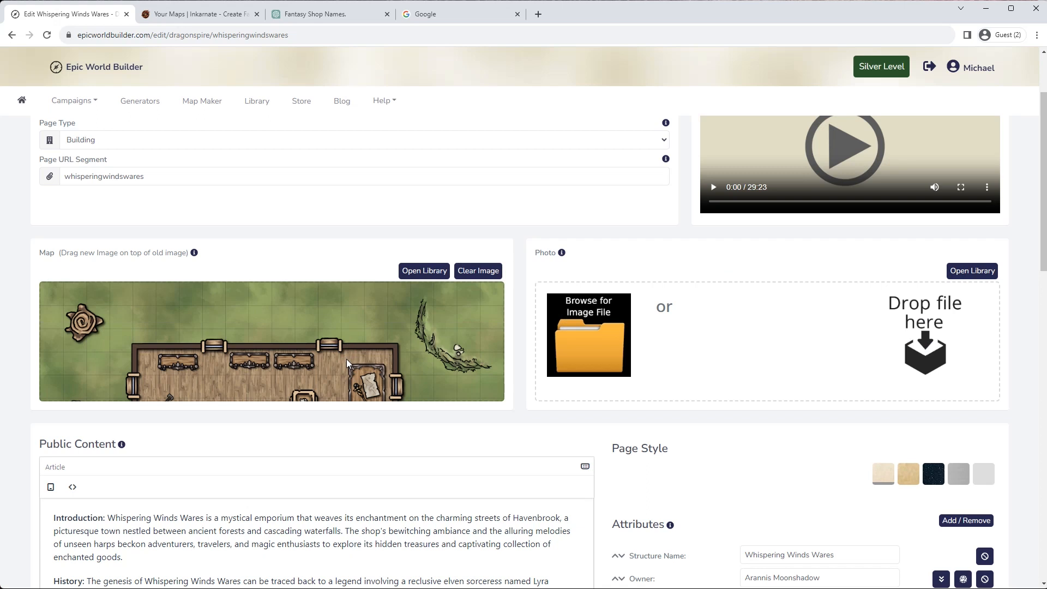
# Set the page's Photo image to the library's timber house with glowing yellow windows at night
pyautogui.scroll(-1, 346, 359)
pyautogui.scroll(1, 381, 355)
pyautogui.scroll(2, 434, 352)
pyautogui.scroll(-2, 327, 344)
pyautogui.click(963, 275)
pyautogui.scroll(-5, 652, 371)
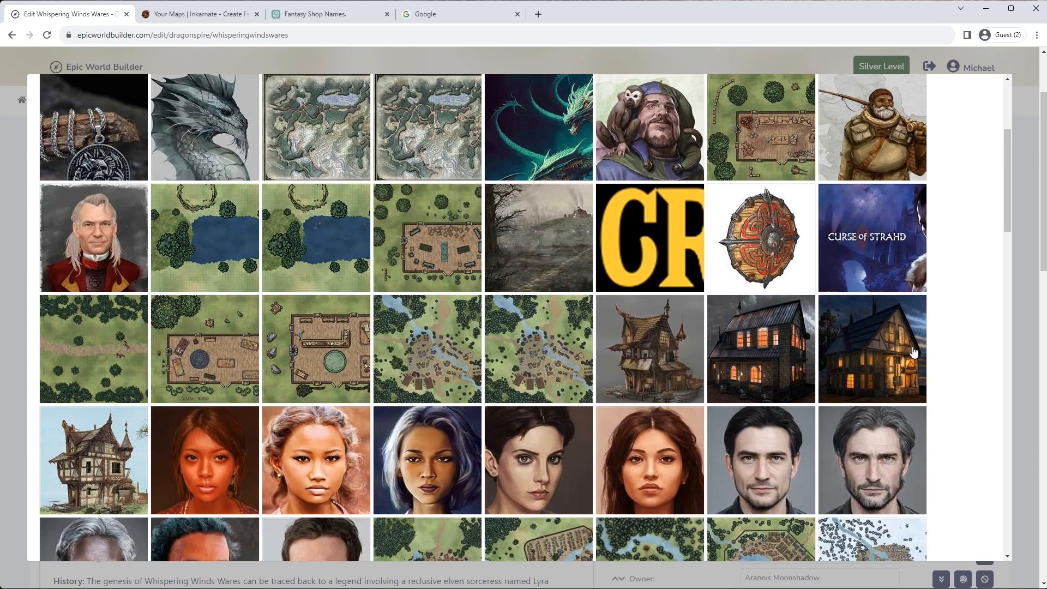
pyautogui.click(883, 360)
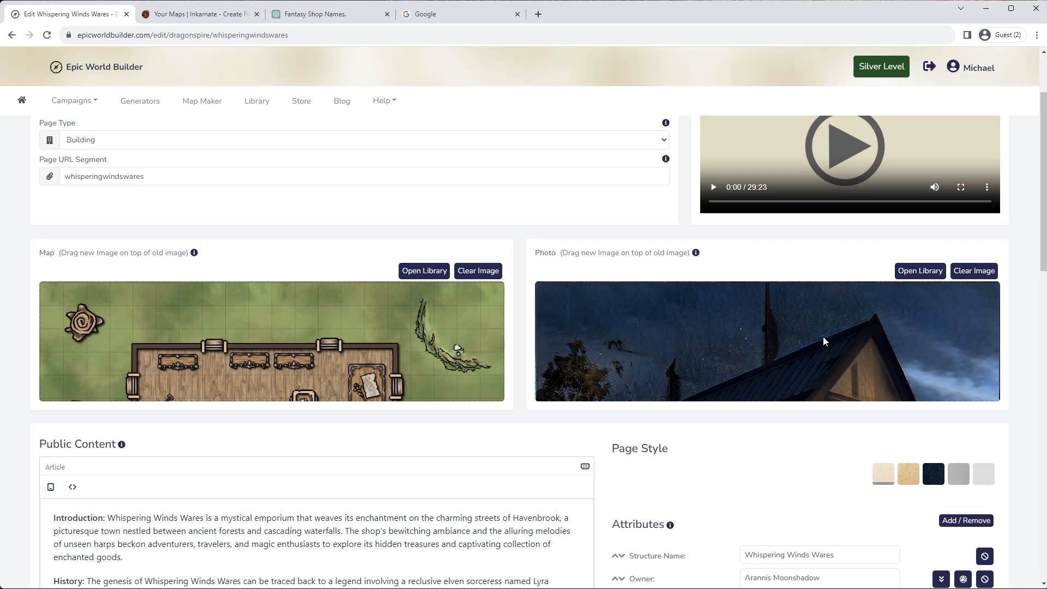
pyautogui.scroll(2, 782, 349)
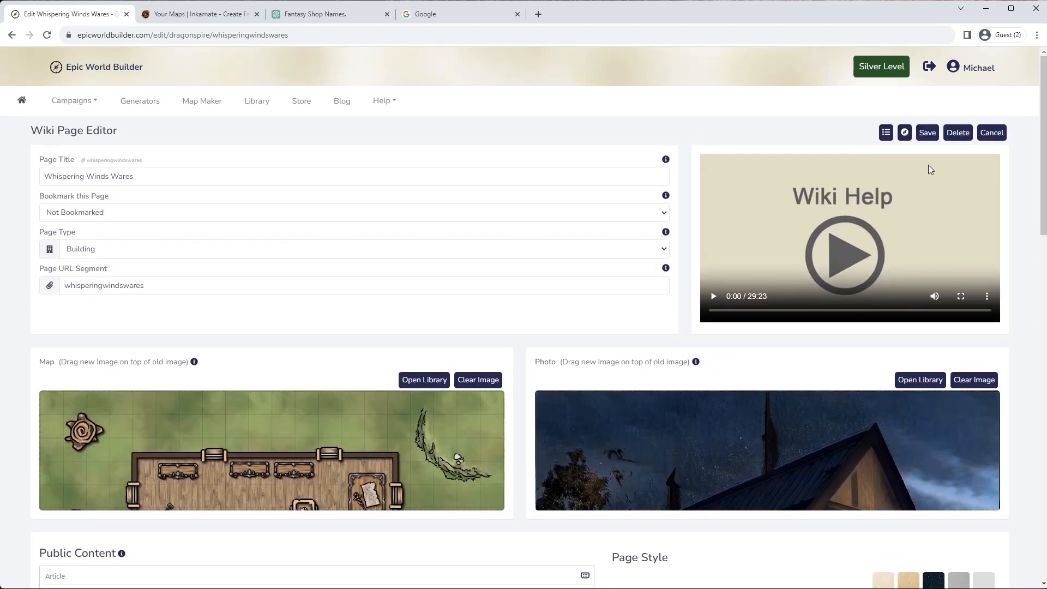
# Save the Whispering Winds Wares page and view its shop floor plan with the page content collapsed
pyautogui.click(935, 134)
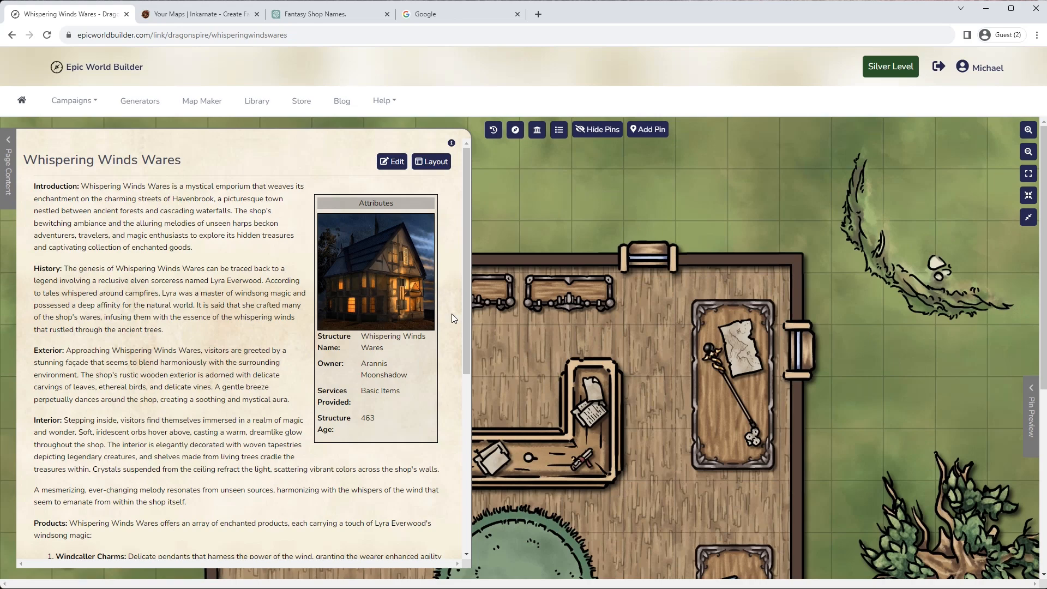
pyautogui.click(623, 210)
pyautogui.scroll(-5, 469, 325)
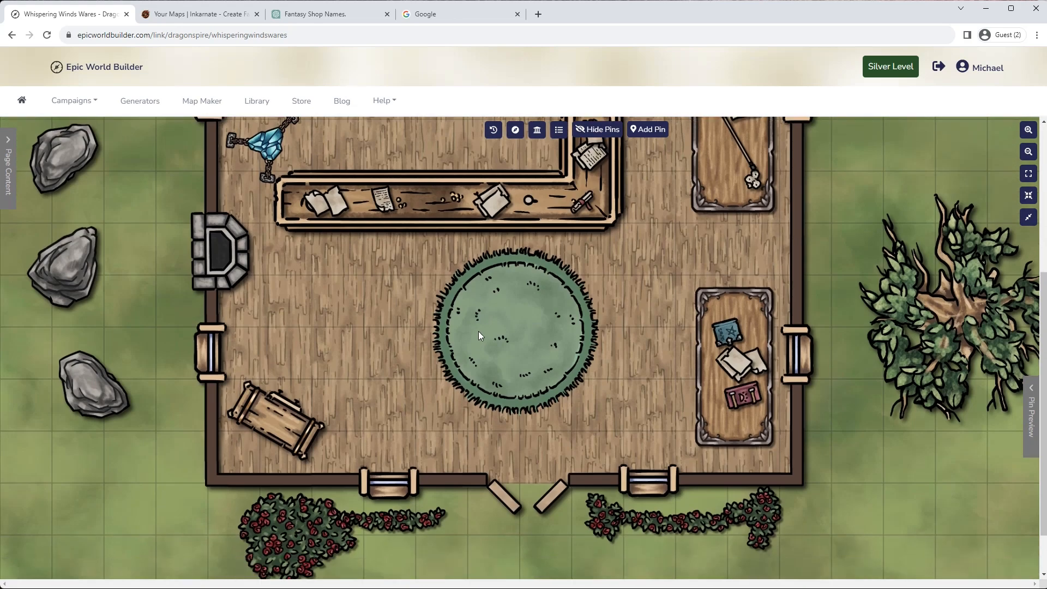
pyautogui.scroll(5, 482, 333)
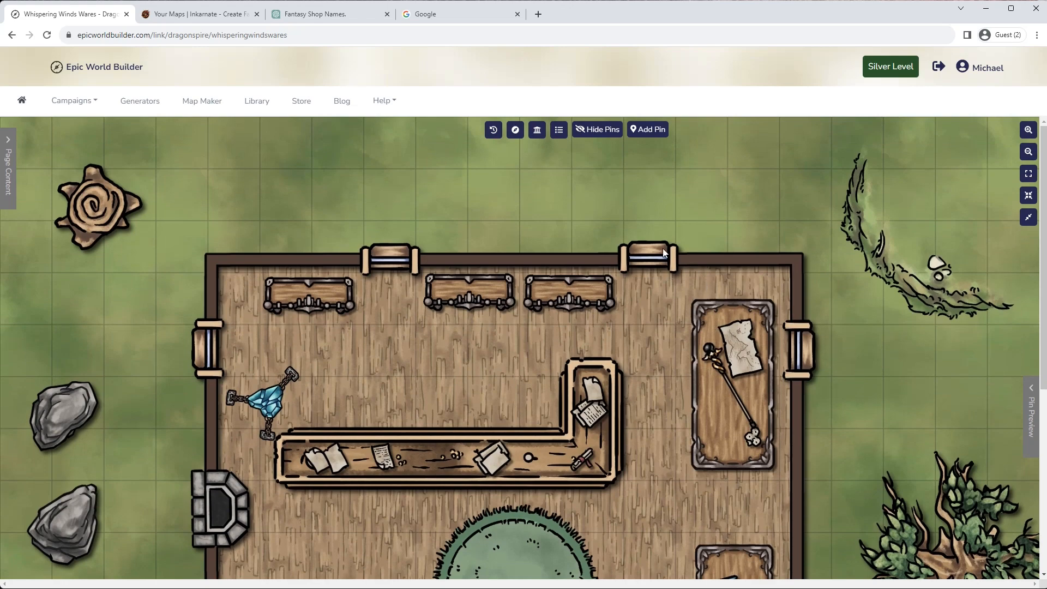
# Link the Whispering Winds Wares pin on the Elderbrook town map to the Whispering Winds Wares campaign page and save the pin
pyautogui.click(537, 130)
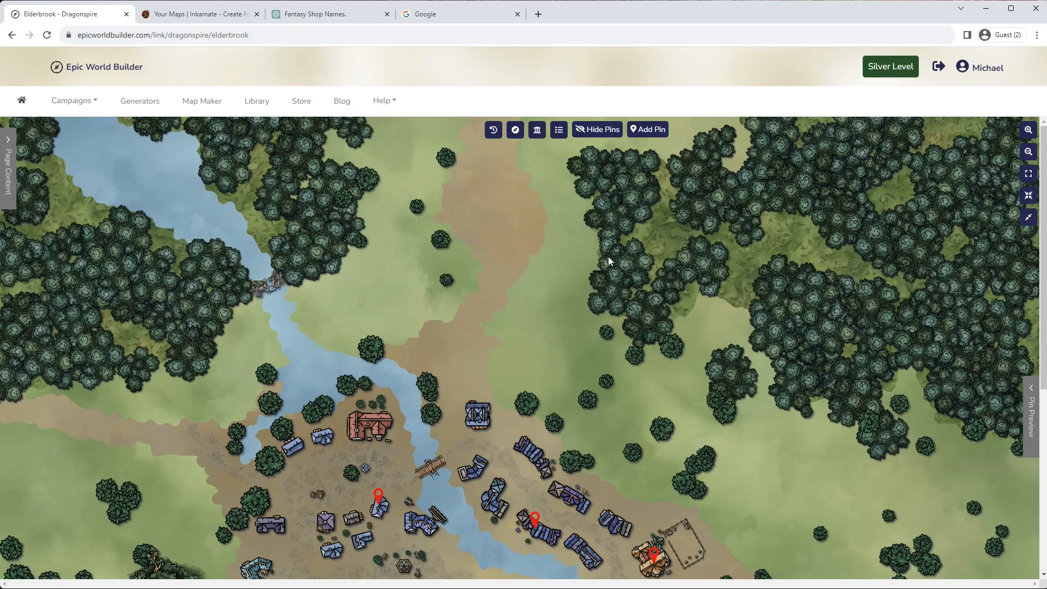
pyautogui.scroll(-2, 605, 254)
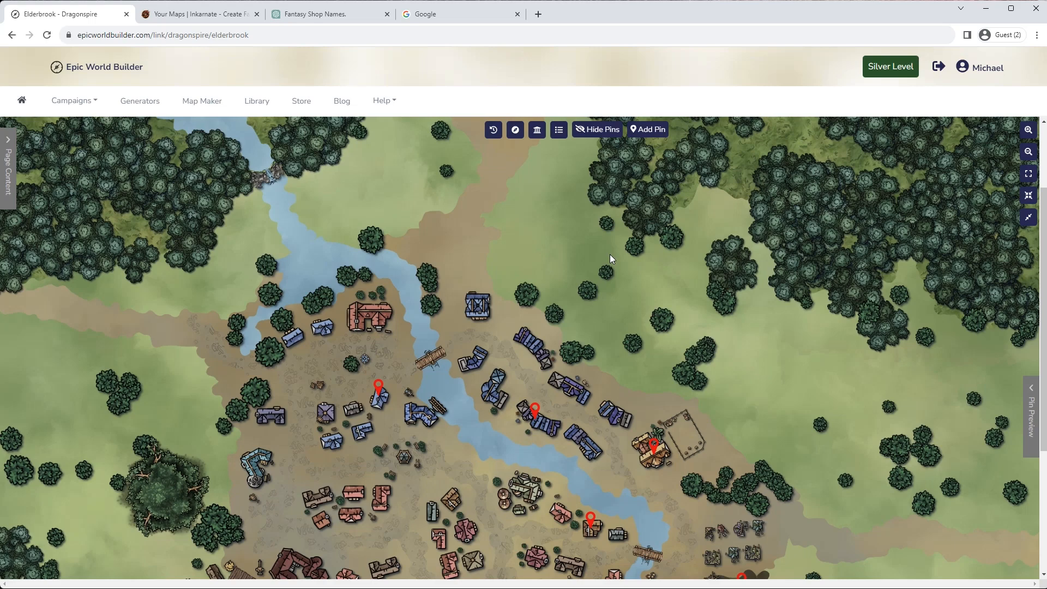
pyautogui.scroll(-2, 563, 330)
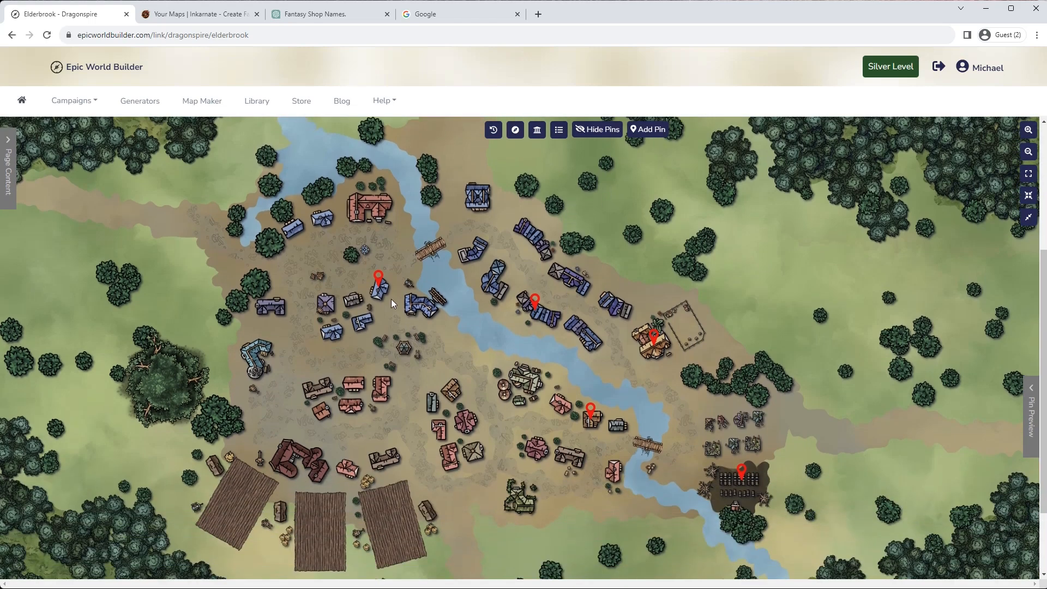
pyautogui.click(379, 279)
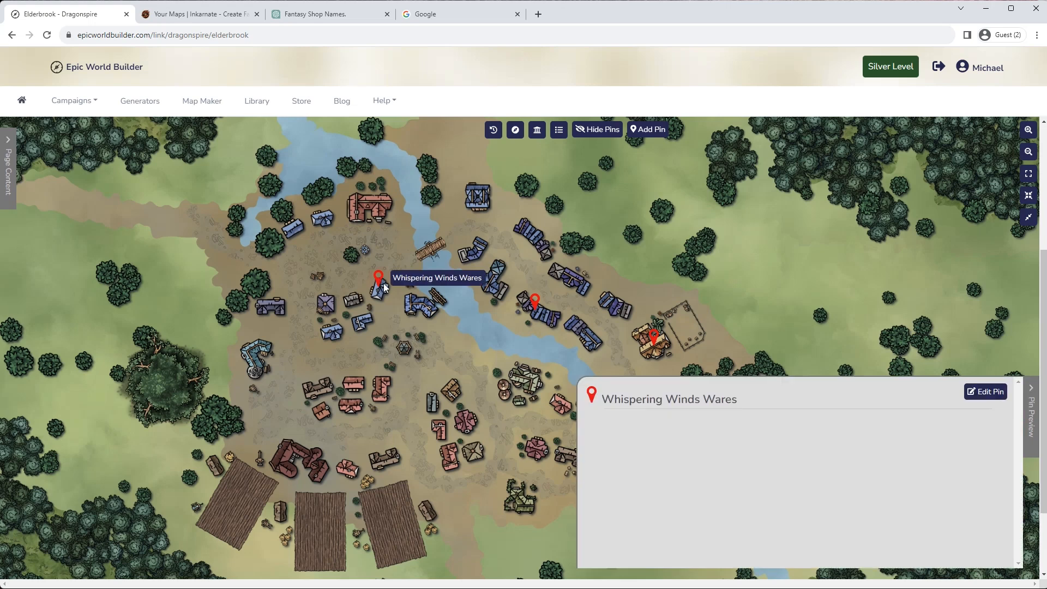
pyautogui.click(995, 394)
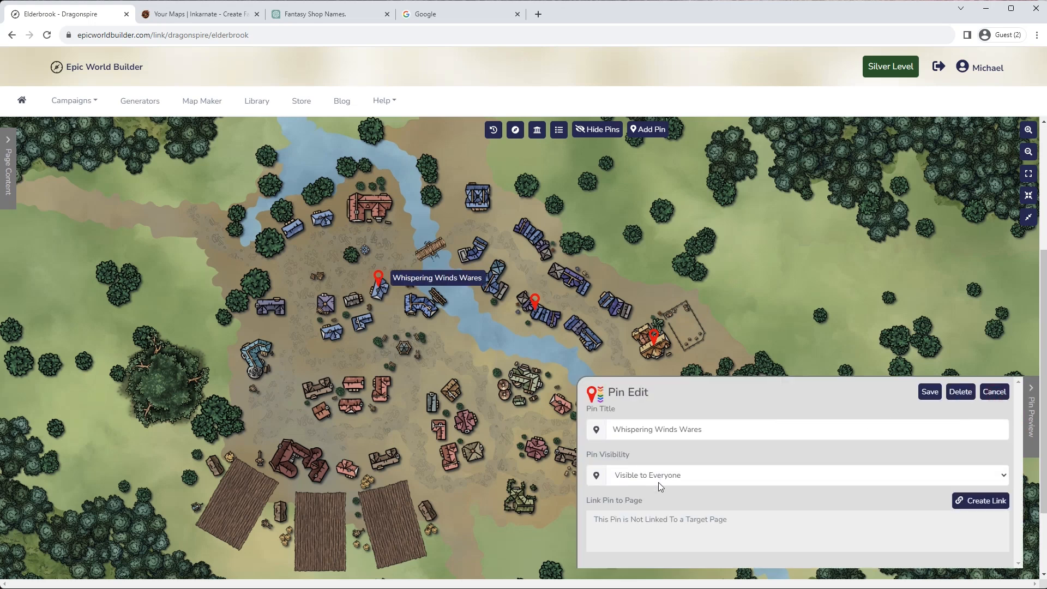
pyautogui.click(967, 502)
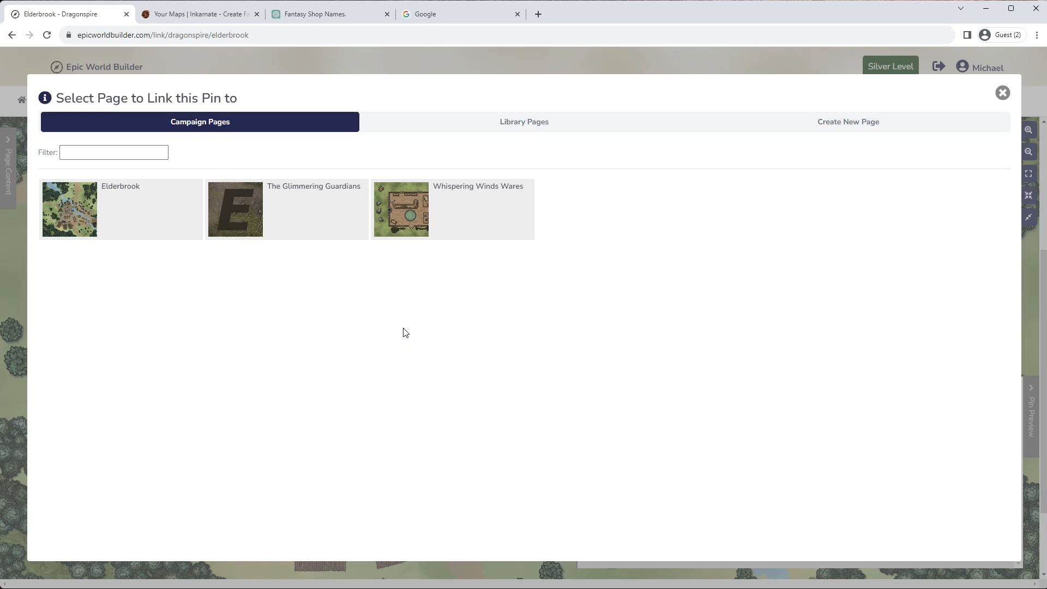
pyautogui.click(442, 211)
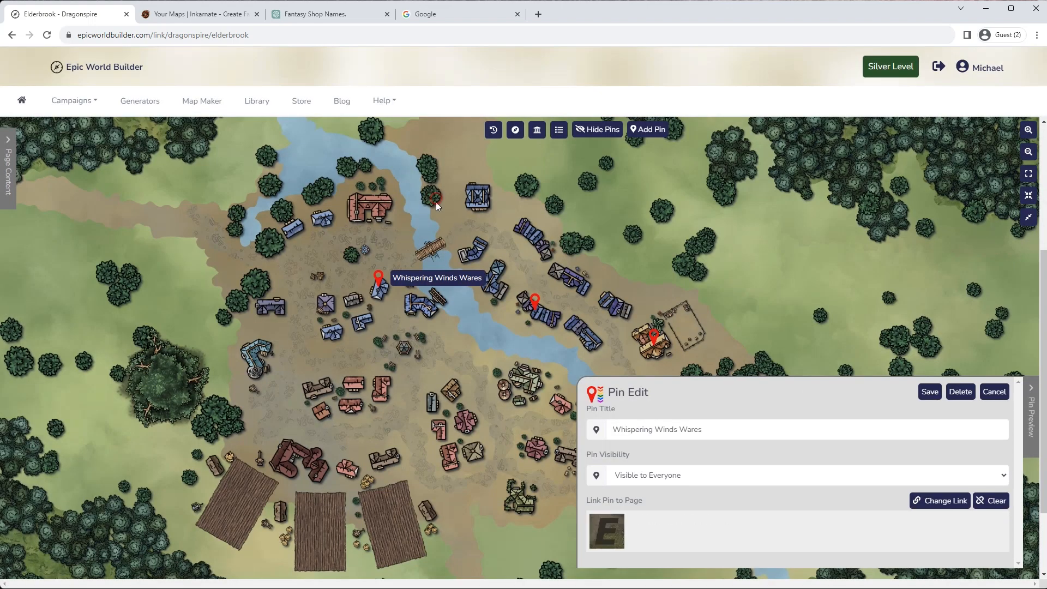
pyautogui.click(931, 395)
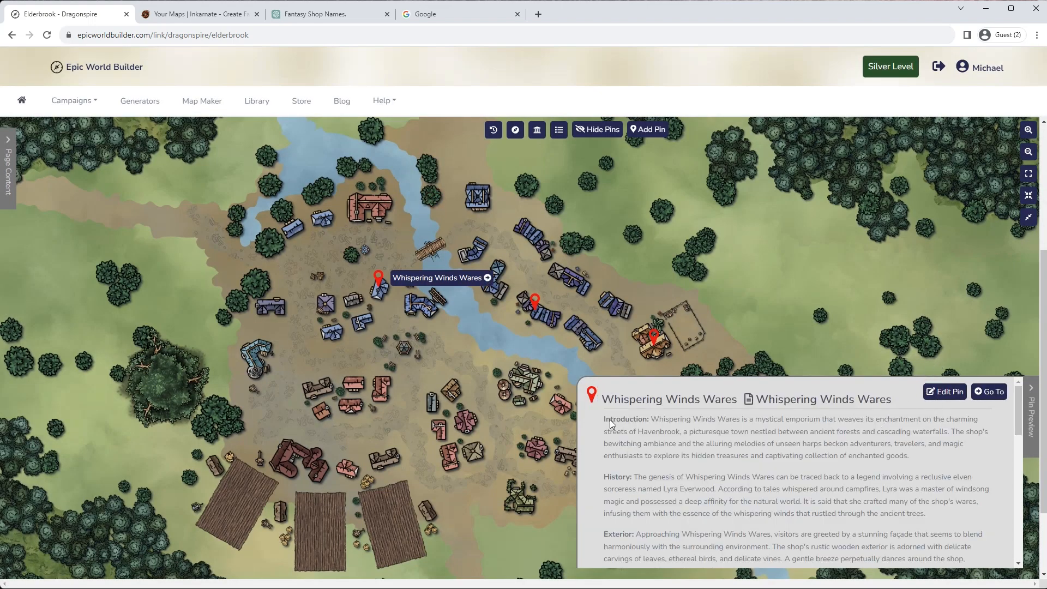
# Follow the Whispering Winds Wares pin's link from the Elderbrook map to the shop's page and open that page for editing
pyautogui.click(866, 259)
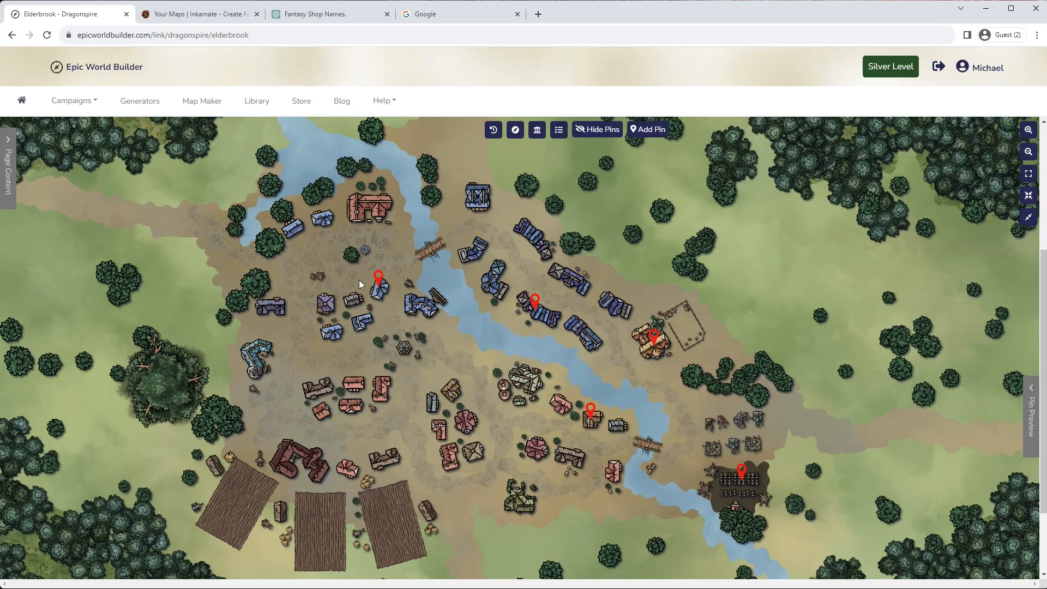
pyautogui.click(377, 278)
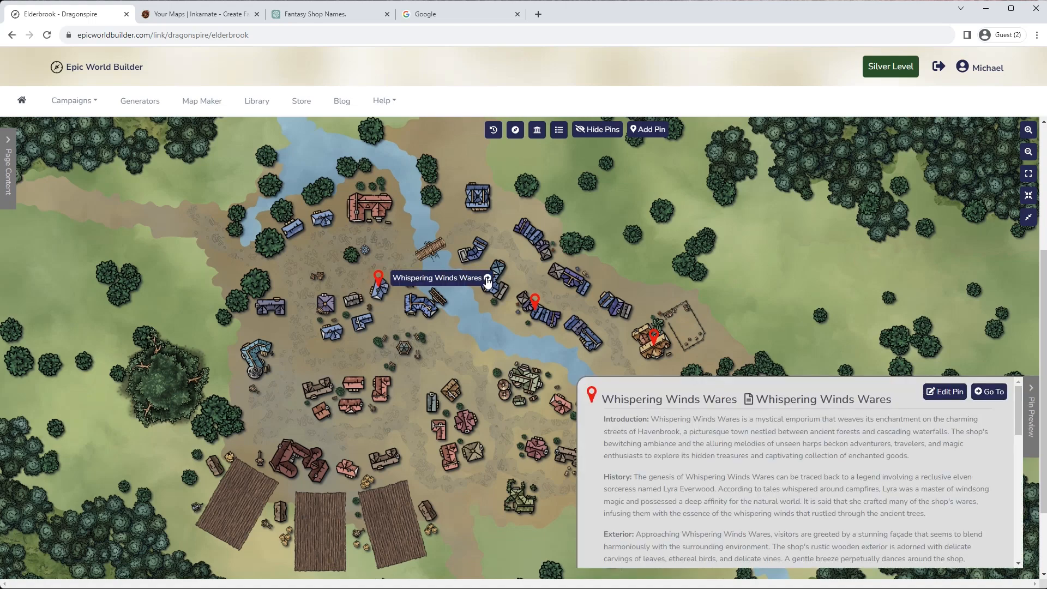
pyautogui.click(487, 277)
pyautogui.click(10, 176)
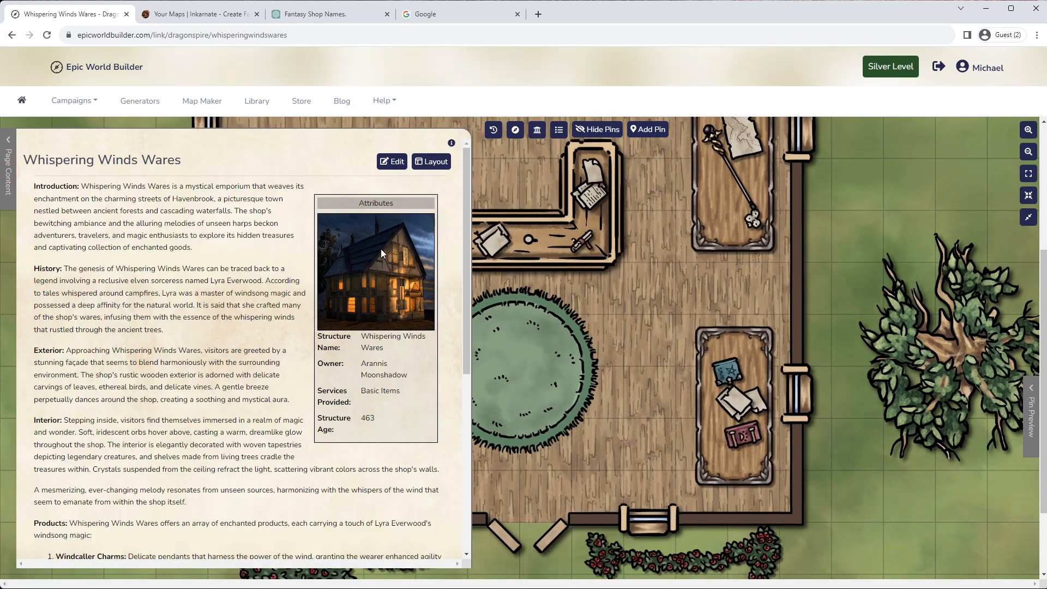
pyautogui.click(397, 162)
# Delete the "Introduction:" label from the start of the public content's first paragraph
pyautogui.scroll(-8, 322, 325)
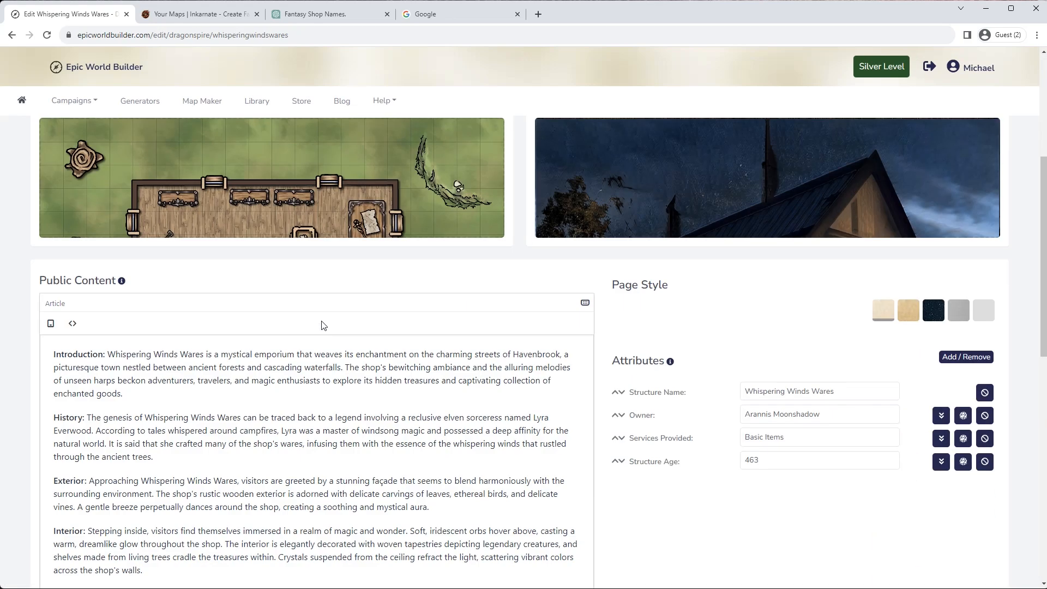
pyautogui.click(109, 191)
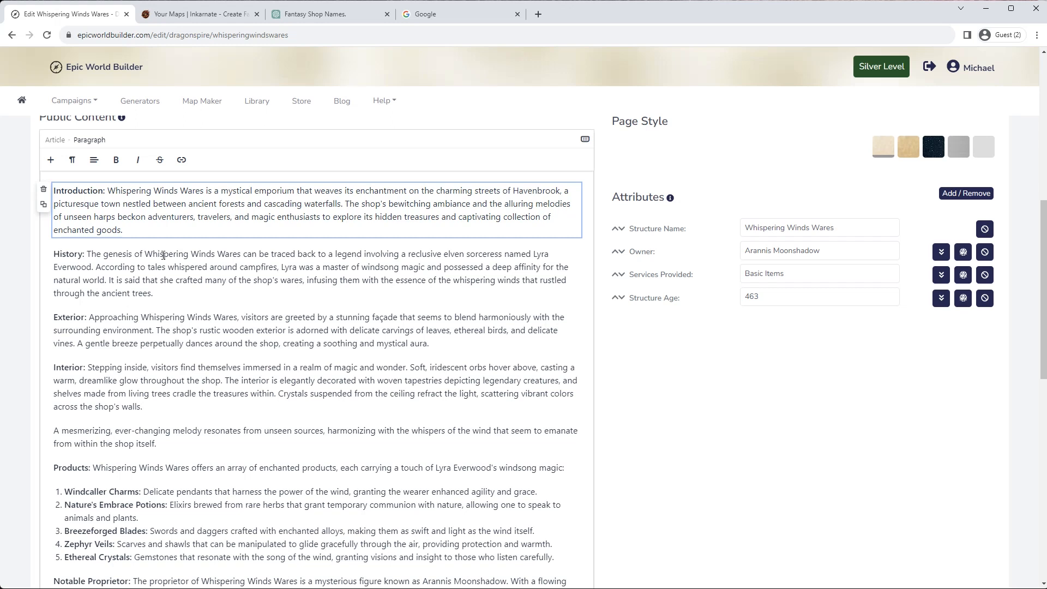
pyautogui.press('BackSpace')
pyautogui.press('BackSpace')
pyautogui.press('BackSpace')
pyautogui.press('BackSpace')
pyautogui.press('BackSpace')
pyautogui.press('BackSpace')
pyautogui.press('BackSpace')
pyautogui.press('BackSpace')
pyautogui.press('BackSpace')
pyautogui.press('BackSpace')
pyautogui.press('BackSpace')
pyautogui.press('BackSpace')
pyautogui.press('BackSpace')
pyautogui.press('BackSpace')
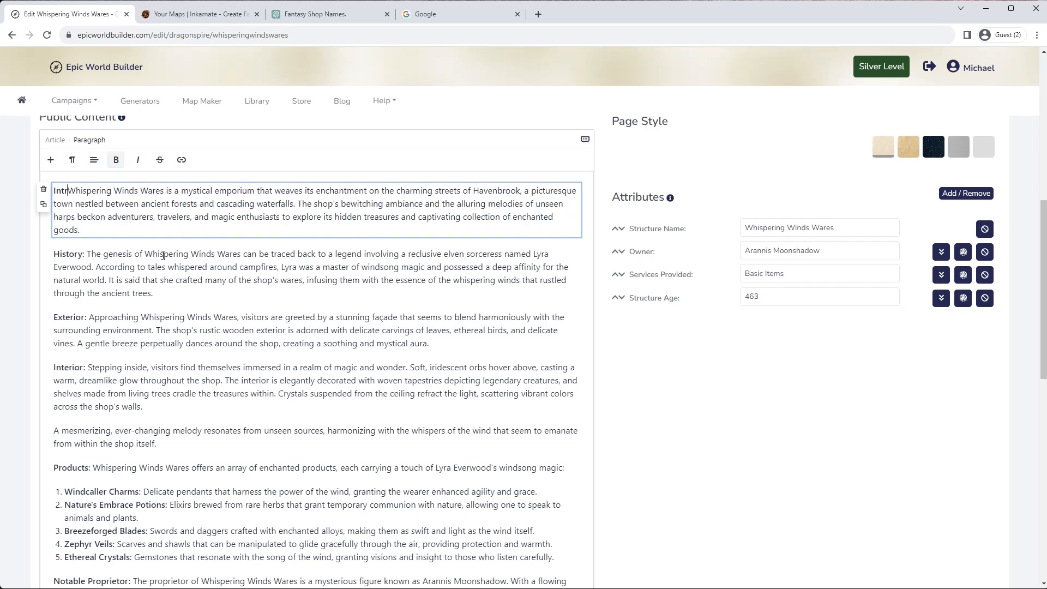
pyautogui.press('BackSpace')
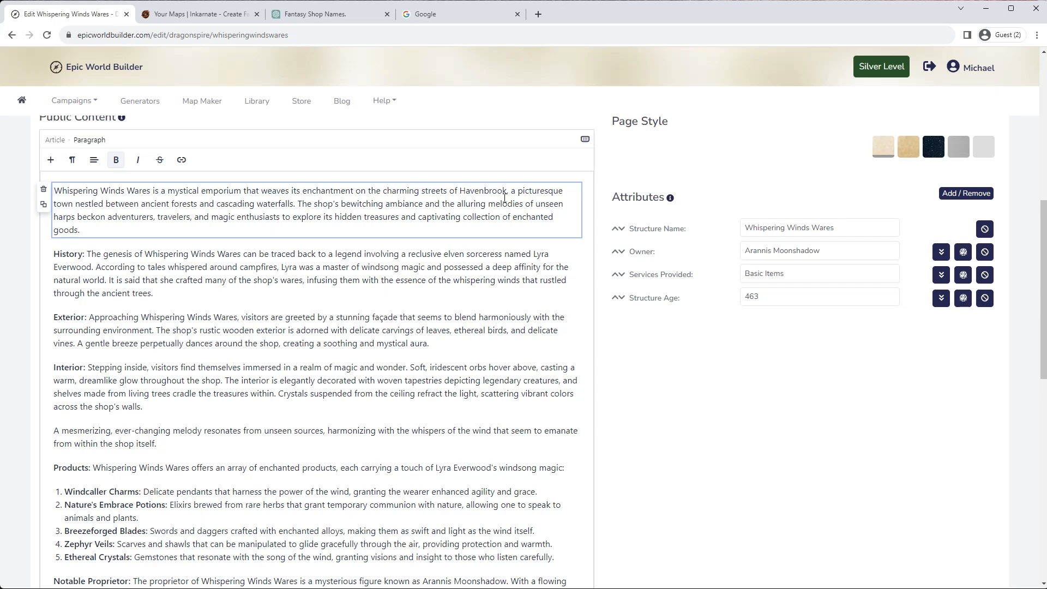
# Duplicate the browser tab, open the Elderbrook page from the campaign's page list in it, and copy the town's name from the page title
pyautogui.scroll(1, 504, 224)
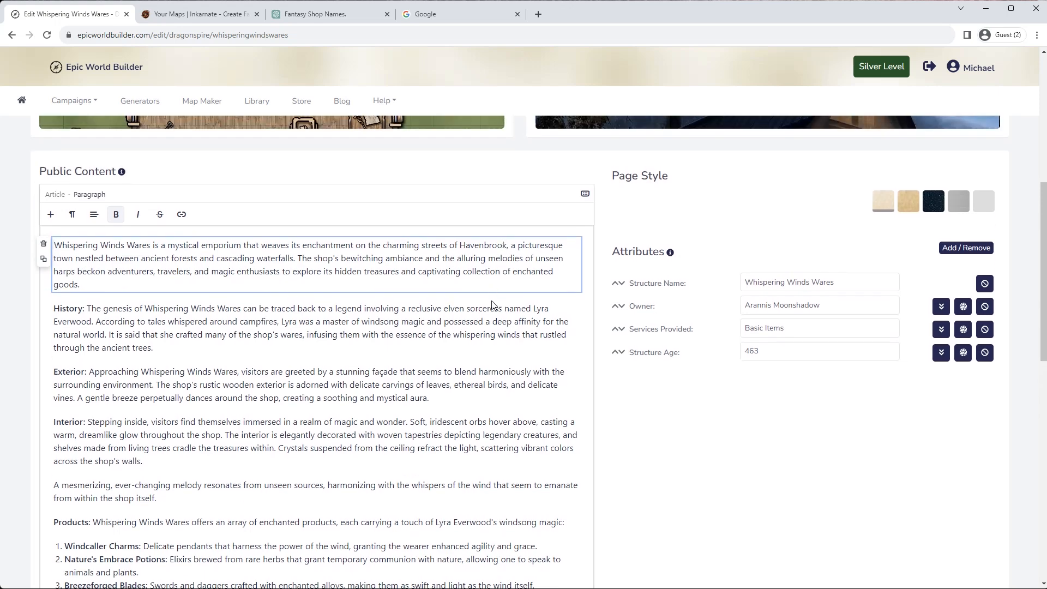
pyautogui.scroll(7, 491, 307)
pyautogui.scroll(-5, 481, 318)
pyautogui.rightClick(103, 16)
pyautogui.click(129, 88)
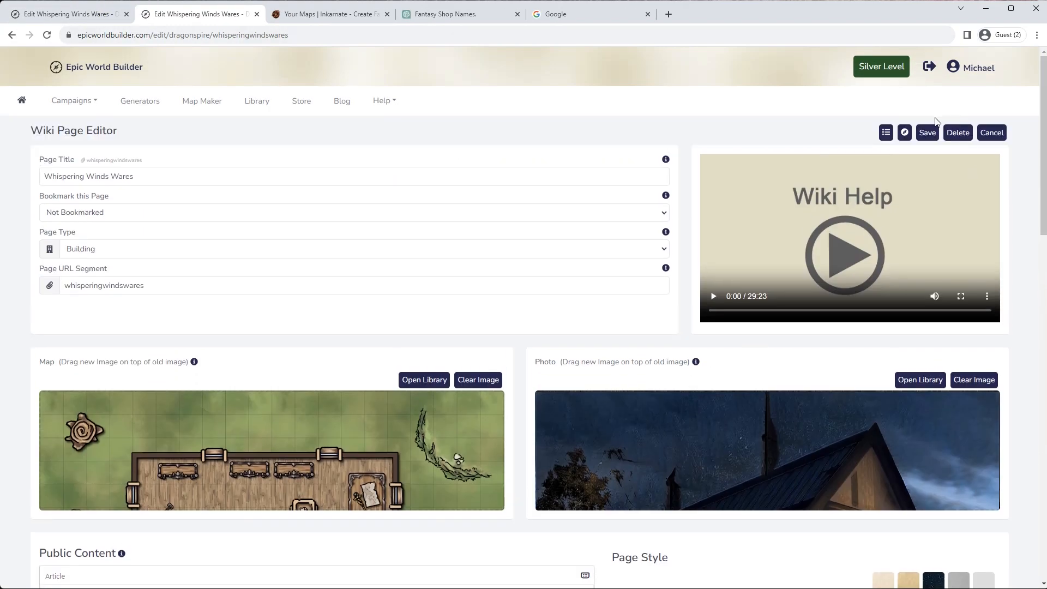
pyautogui.click(886, 132)
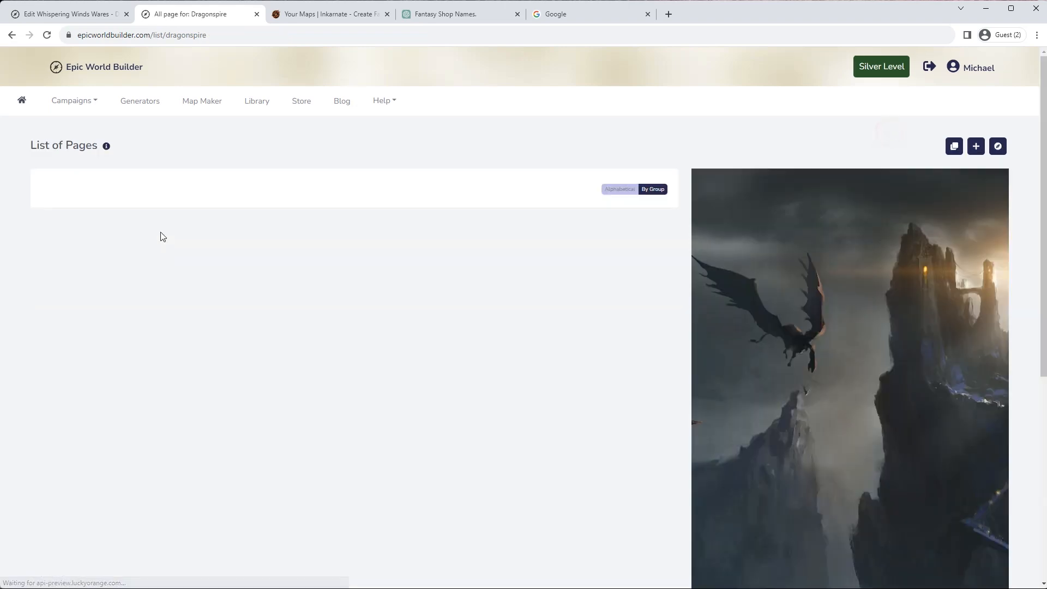
pyautogui.click(74, 213)
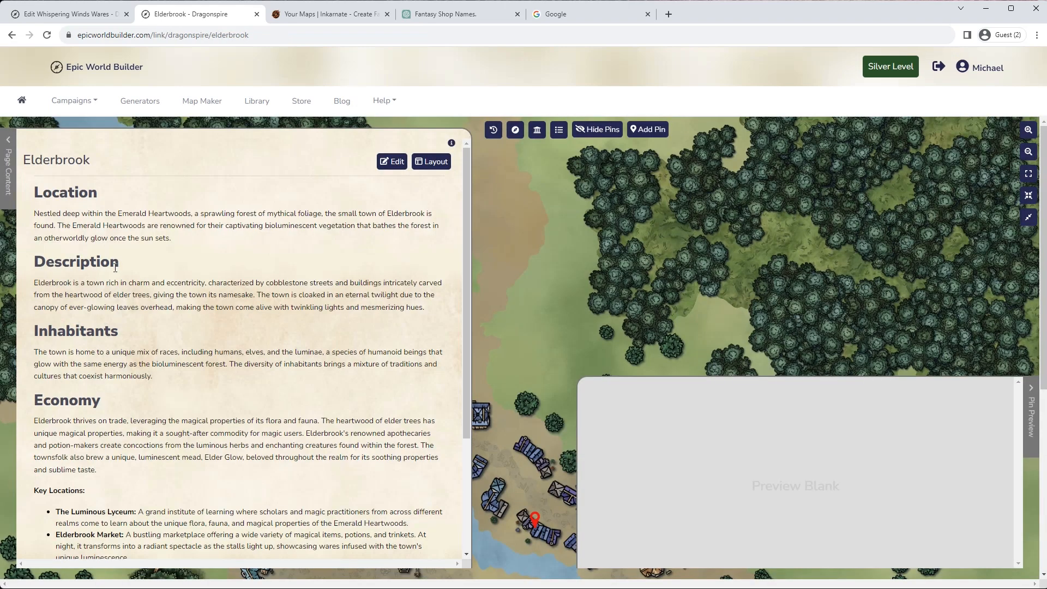
pyautogui.doubleClick(61, 163)
pyautogui.hotkey('ctrl', 'c')
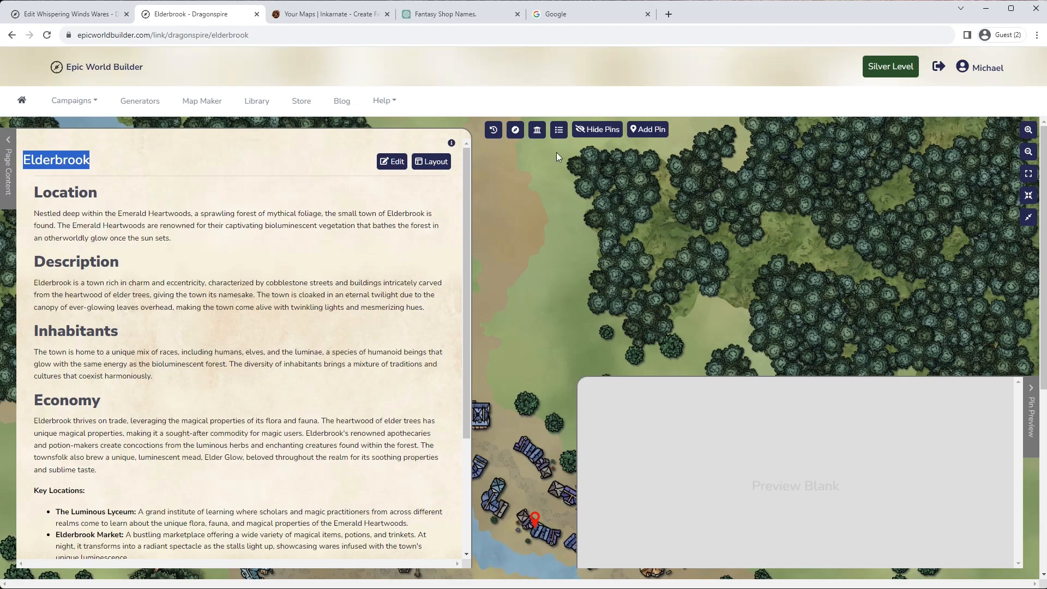
# Go from the Elderbrook map through the Whispering Winds Wares pin to the shop's page and open its public content for editing
pyautogui.click(547, 204)
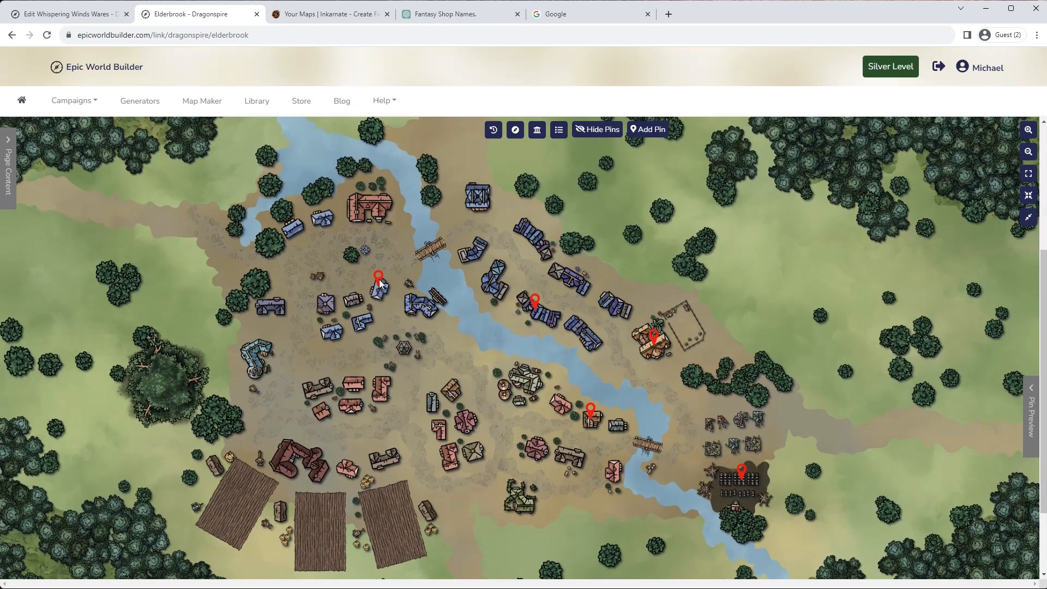
pyautogui.moveTo(379, 279)
pyautogui.click(488, 277)
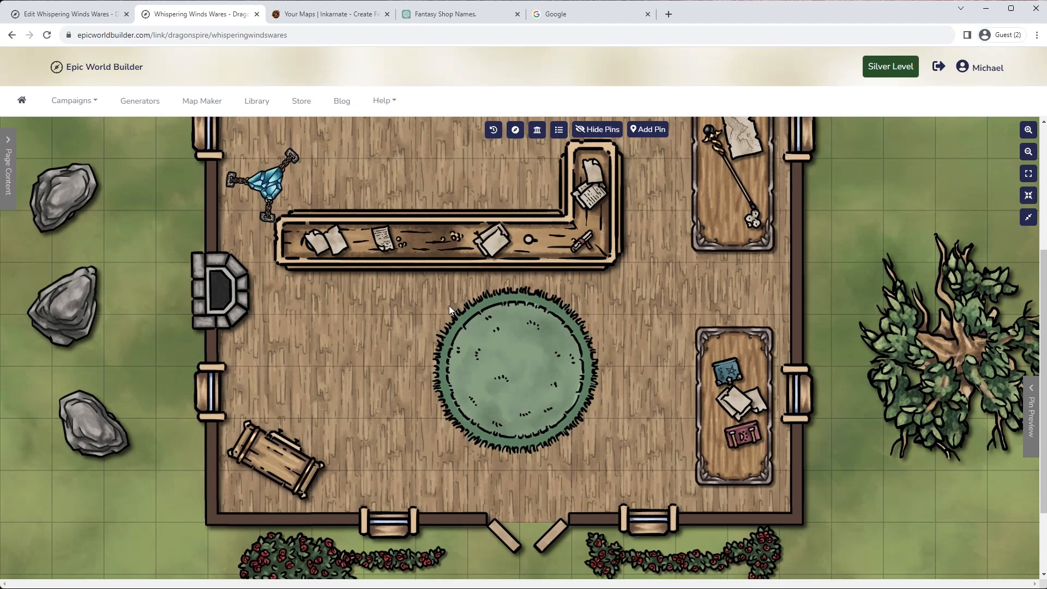
pyautogui.click(5, 157)
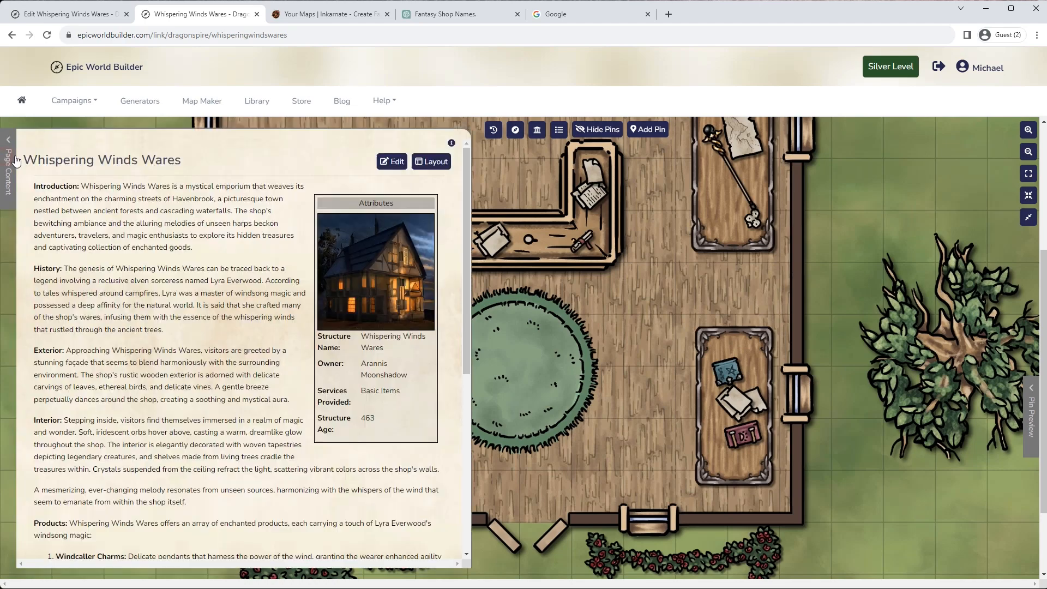
pyautogui.click(393, 163)
pyautogui.scroll(-6, 455, 294)
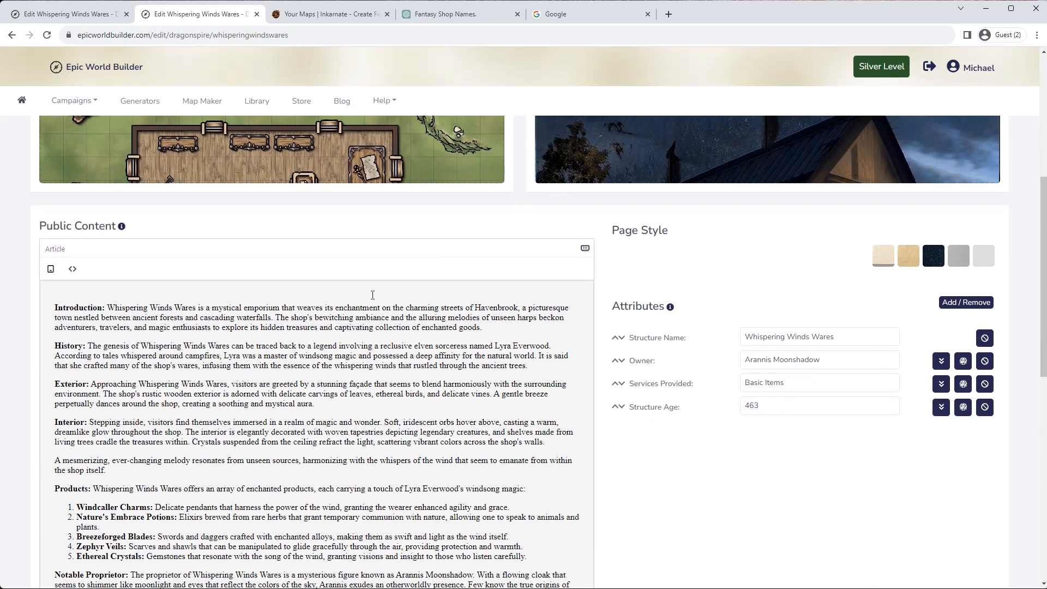
# Delete the "Introduction:" label from the first paragraph in the duplicated tab's editor
pyautogui.click(105, 299)
pyautogui.hotkey('shift', 'Home')
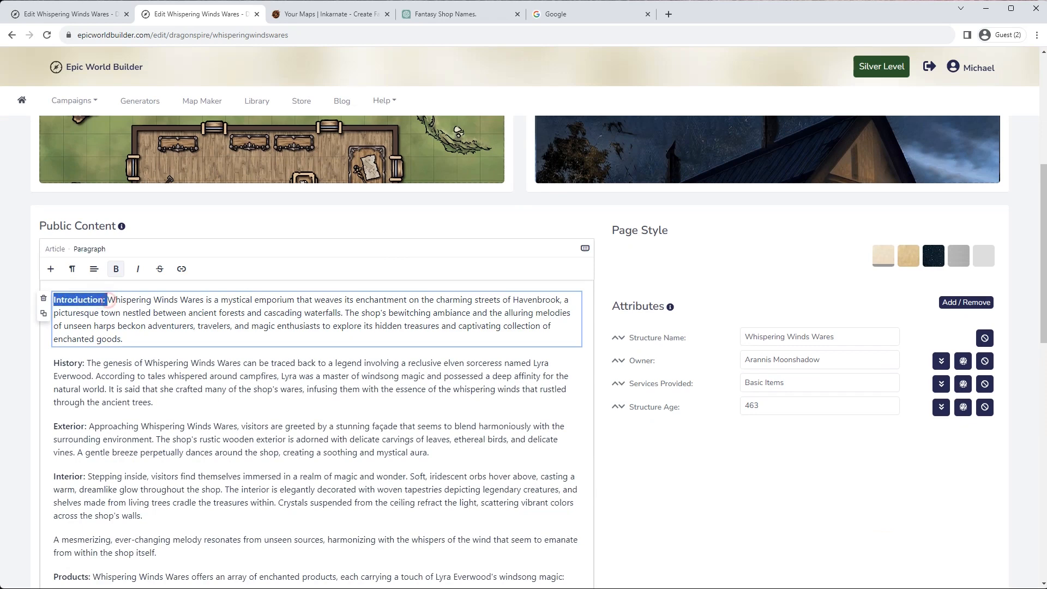
pyautogui.press('BackSpace')
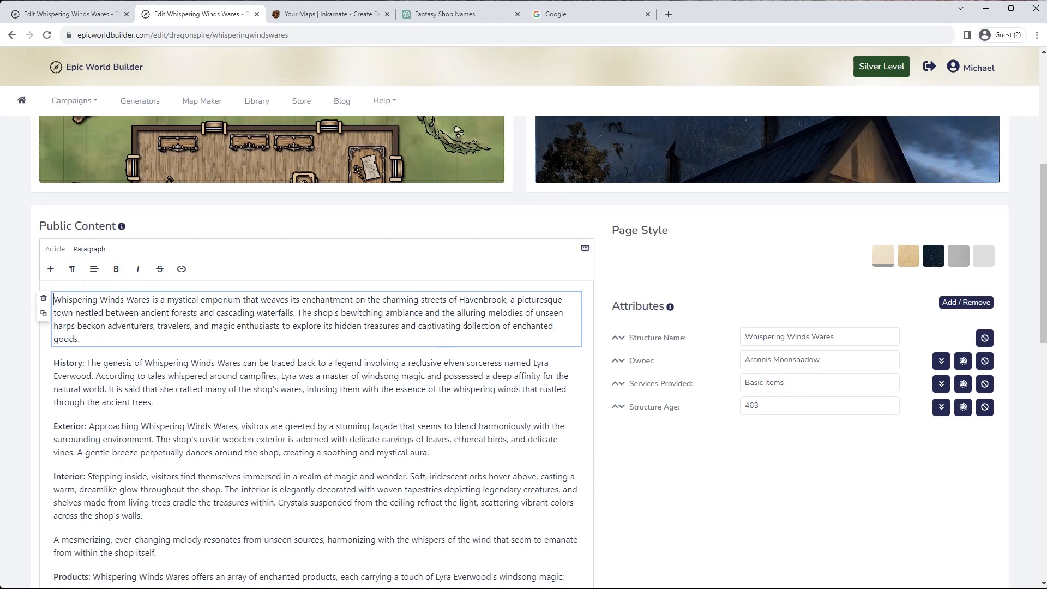
# Try to replace "Havenbrook" in the first paragraph with the copied town name "Elderbrook"
pyautogui.doubleClick(481, 300)
pyautogui.click(486, 325)
pyautogui.doubleClick(481, 300)
pyautogui.hotkey('ctrl', 'v')
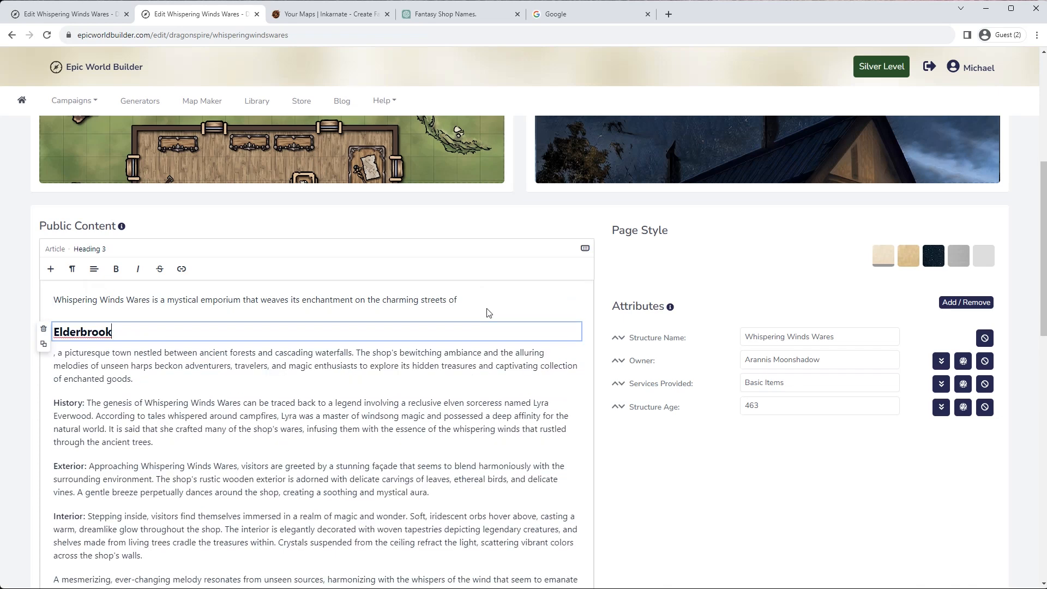
pyautogui.hotkey('ctrl', 'z')
pyautogui.click(485, 300)
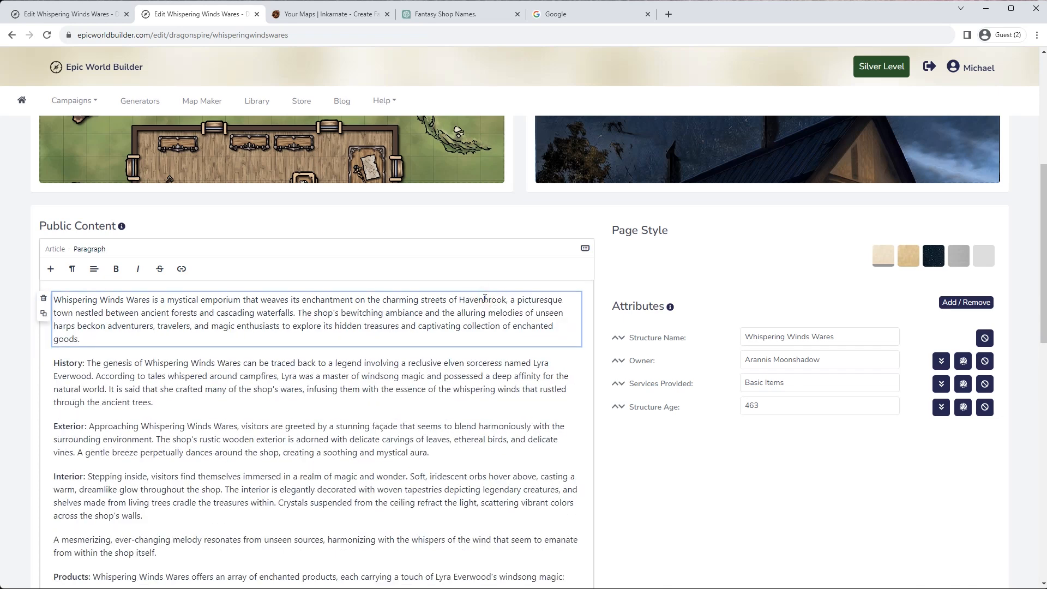
pyautogui.doubleClick(485, 299)
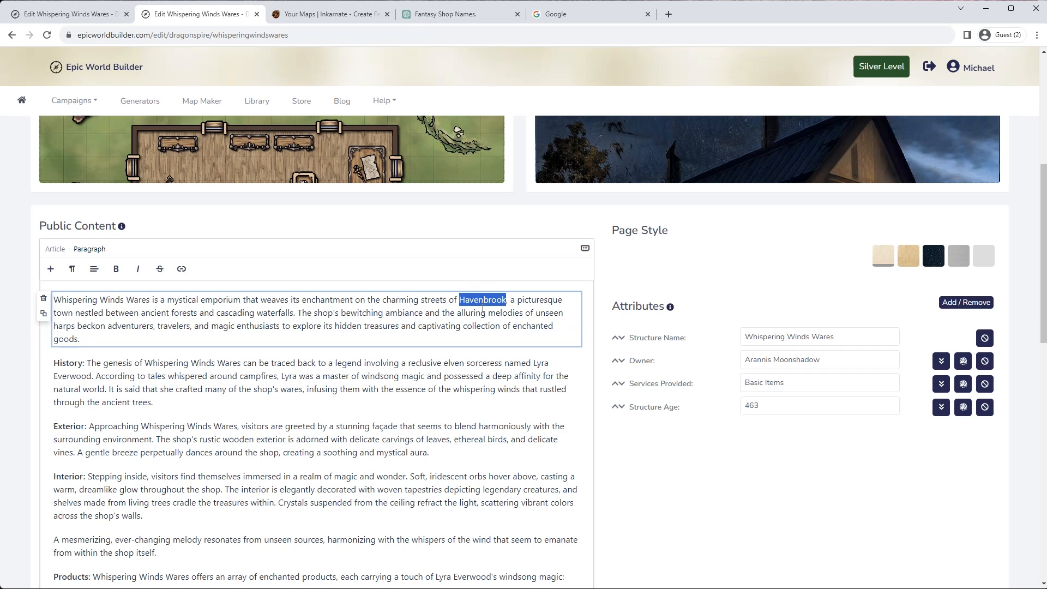
pyautogui.hotkey('ctrl', 'v')
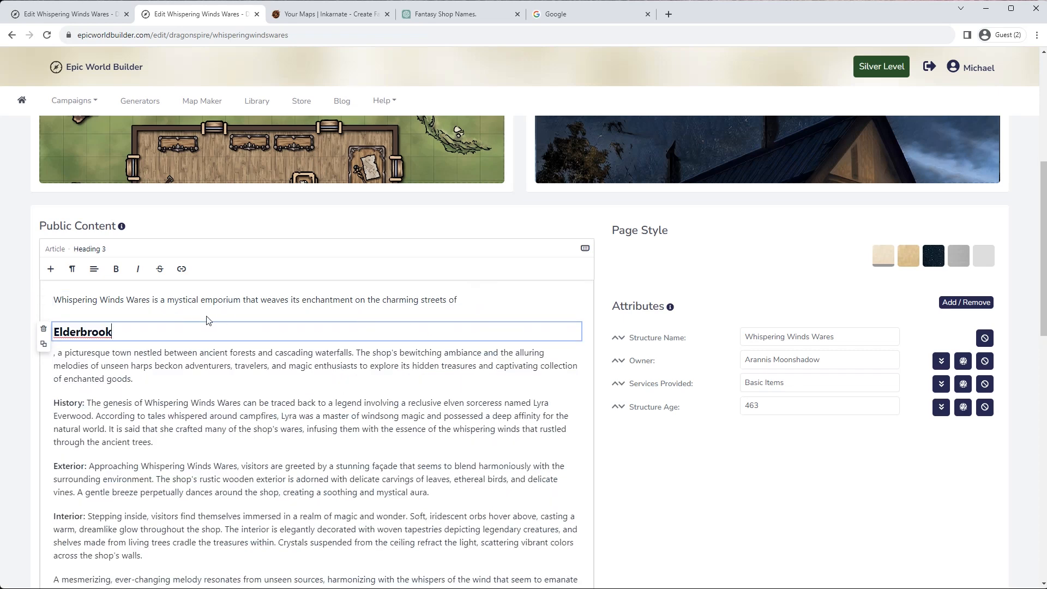
# Discard the unsaved text edits and reopen the Whispering Winds Wares page for editing
pyautogui.hotkey('alt', 'Left')
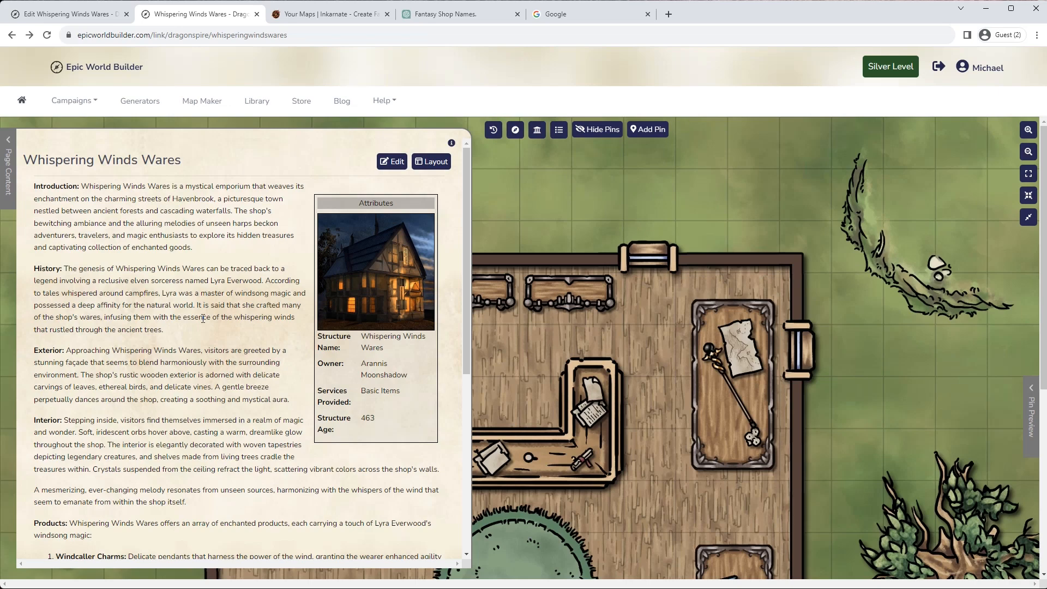
pyautogui.click(399, 162)
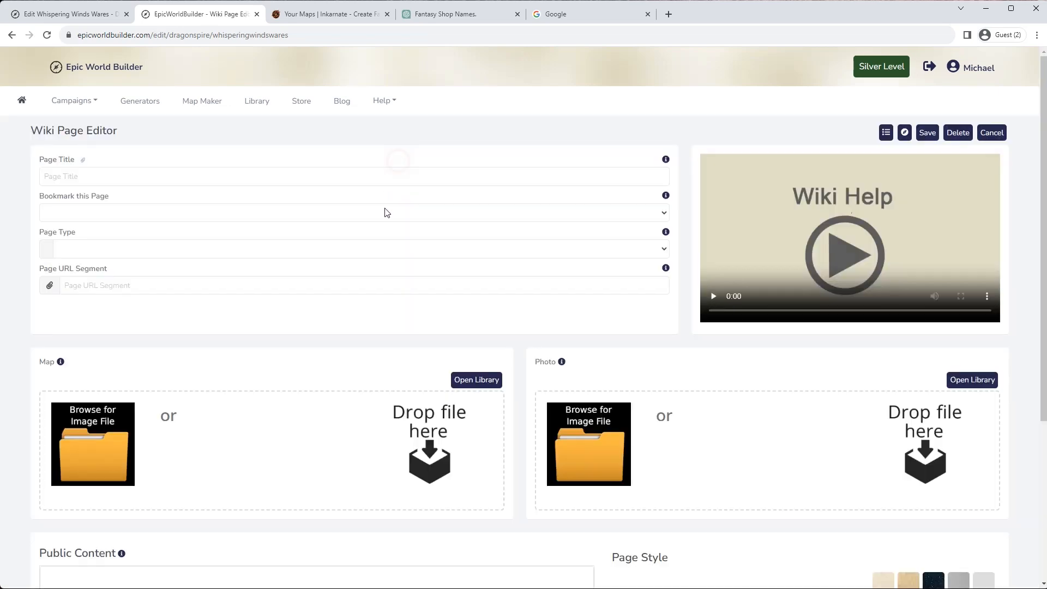
# Delete the bold "Introduction:" label from the start of the first public content paragraph
pyautogui.scroll(-7, 278, 350)
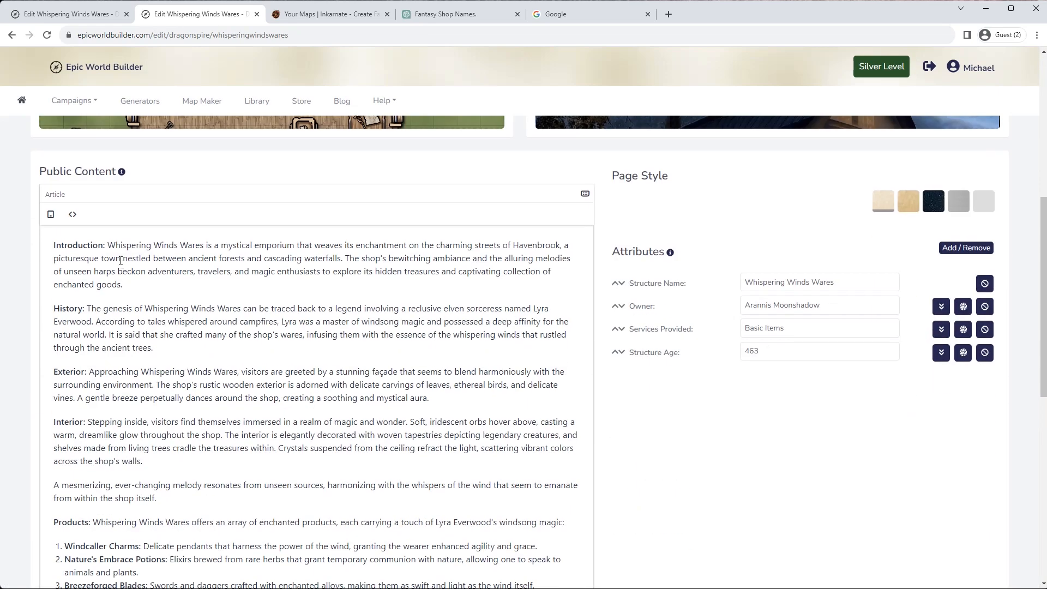
pyautogui.click(110, 242)
pyautogui.press('BackSpace')
pyautogui.press('BackSpace')
pyautogui.press('BackSpace')
pyautogui.press('BackSpace')
pyautogui.press('BackSpace')
pyautogui.press('BackSpace')
pyautogui.press('BackSpace')
pyautogui.press('BackSpace')
pyautogui.press('BackSpace')
pyautogui.press('BackSpace')
pyautogui.press('BackSpace')
pyautogui.press('BackSpace')
pyautogui.press('BackSpace')
pyautogui.press('BackSpace')
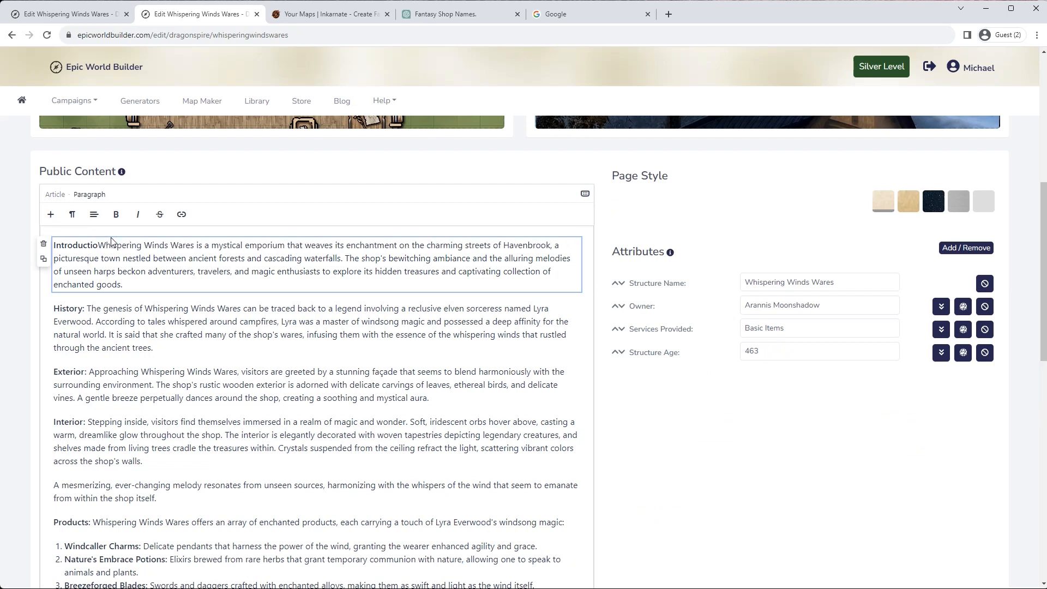
# Replace "Havenbrook" with "Elderbrook" in the first paragraph and keep only one editing tab of this page
pyautogui.doubleClick(484, 245)
pyautogui.write('Elderbrook')
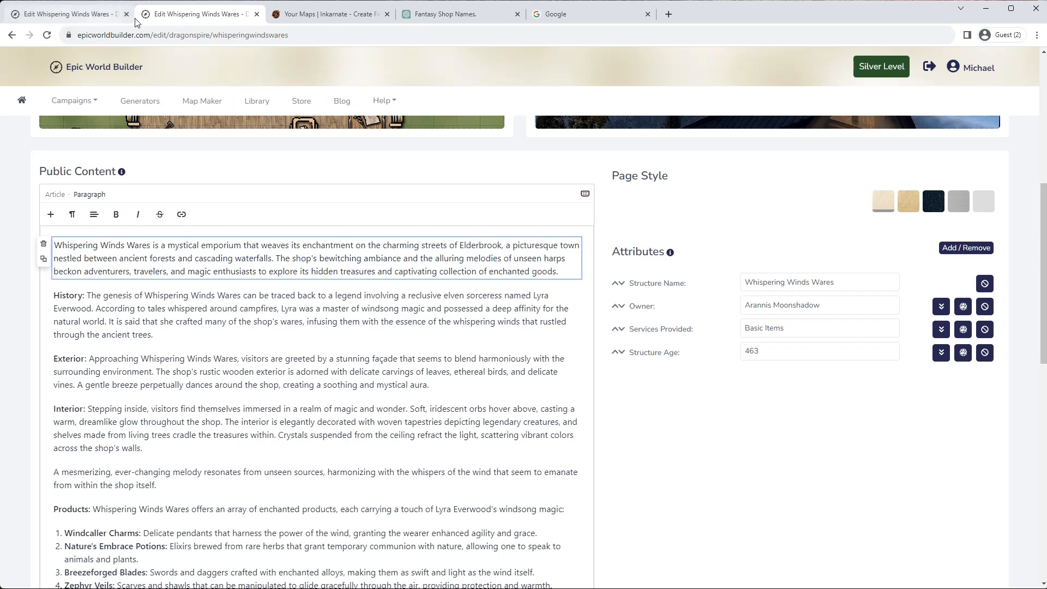
pyautogui.moveTo(89, 17); pyautogui.dragTo(158, 0)
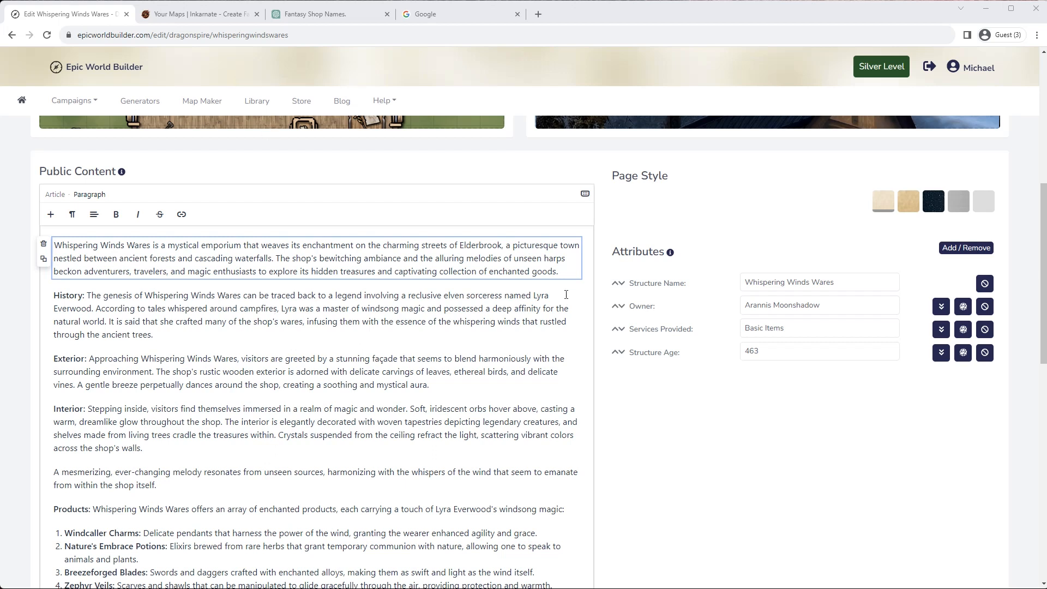
pyautogui.doubleClick(477, 244)
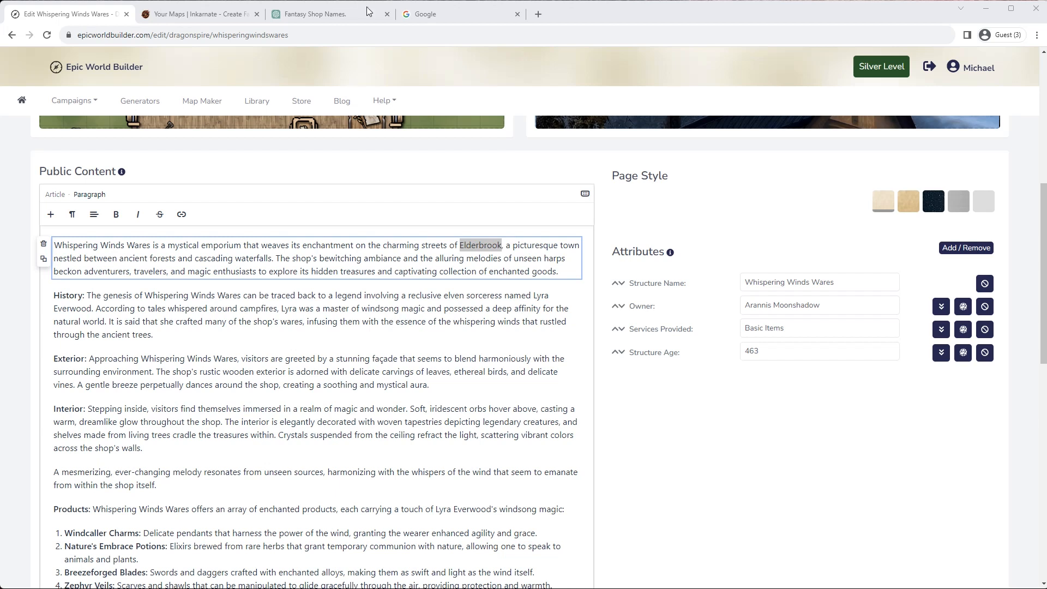
pyautogui.click(182, 214)
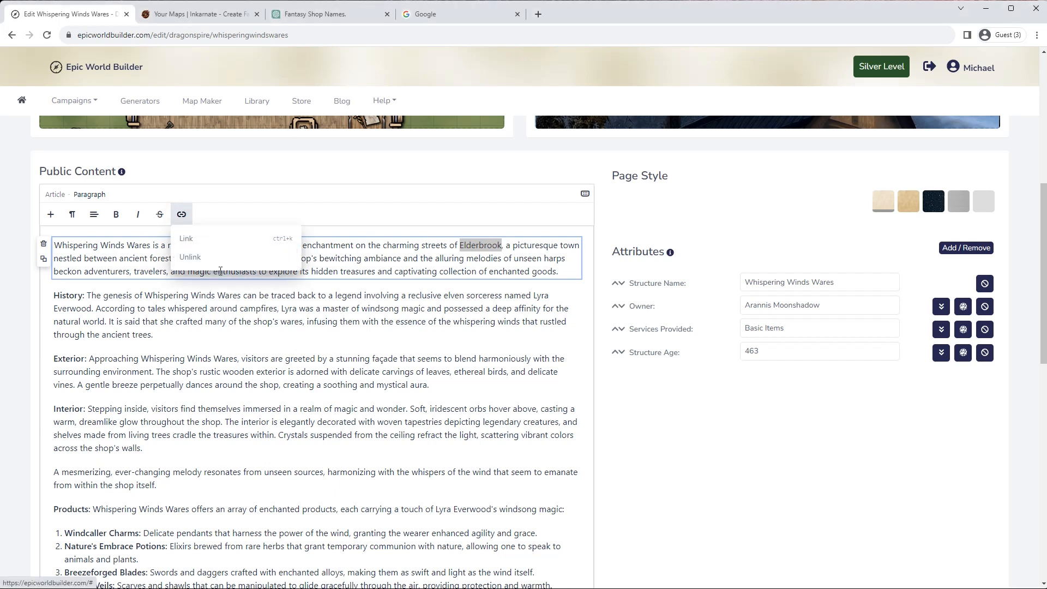
pyautogui.click(198, 238)
pyautogui.click(101, 321)
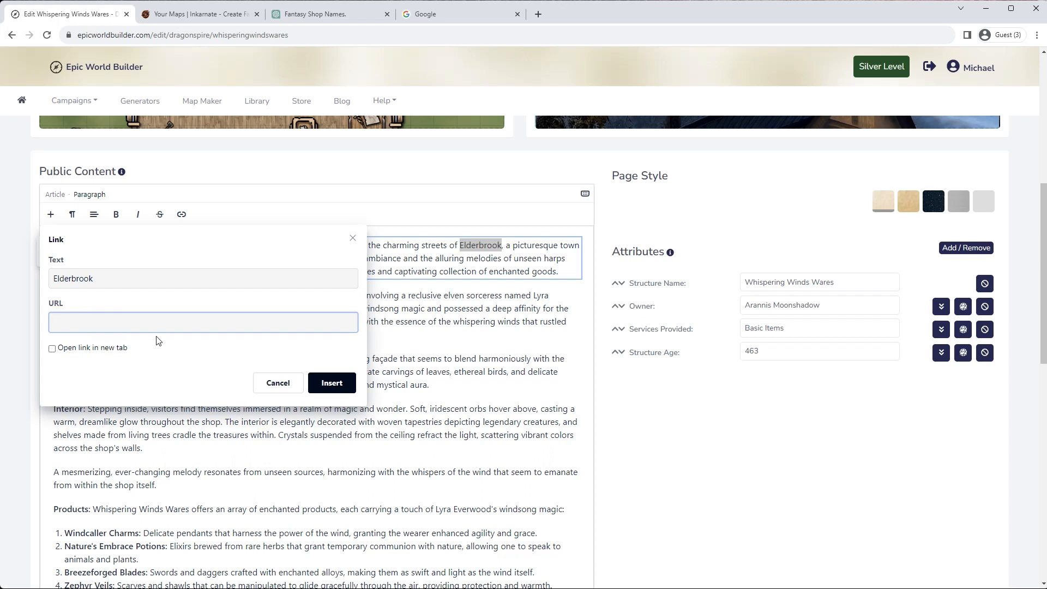
pyautogui.write('https://epicworldbuilder.com/link/dragonspire/elderbrook')
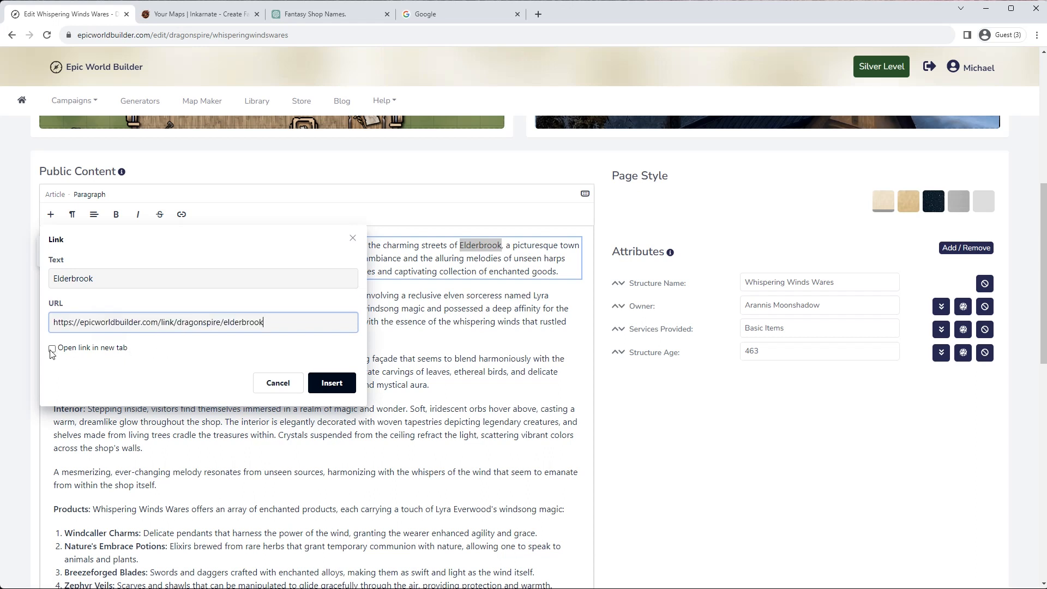
pyautogui.click(330, 383)
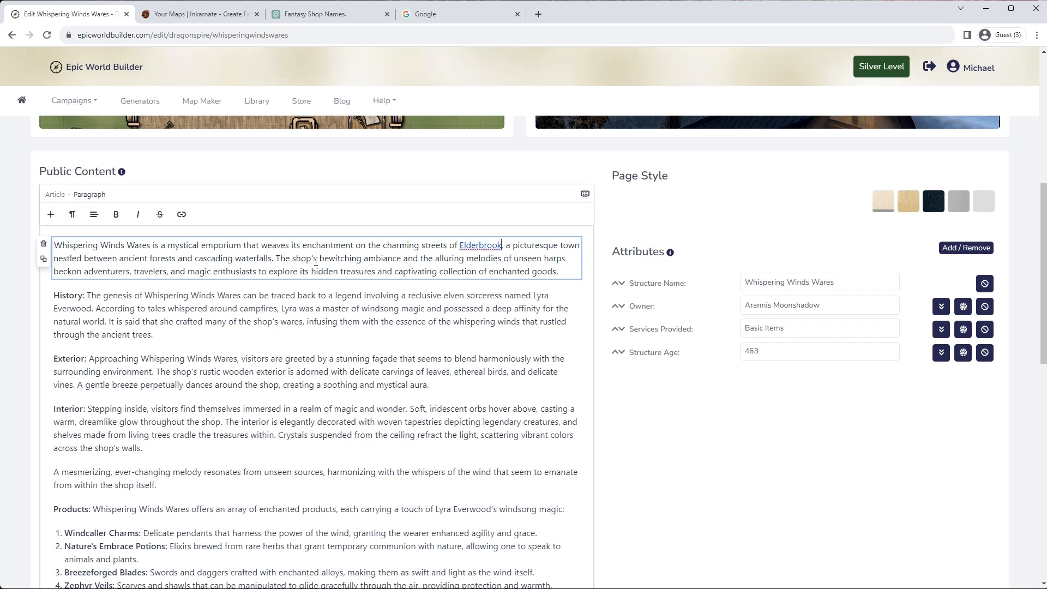
# Remove ", a picturesque town nestled between ancient forests and cascading waterfalls" after the Elderbrook link, ending the sentence there
pyautogui.moveTo(270, 259); pyautogui.dragTo(502, 251)
pyautogui.write('s')
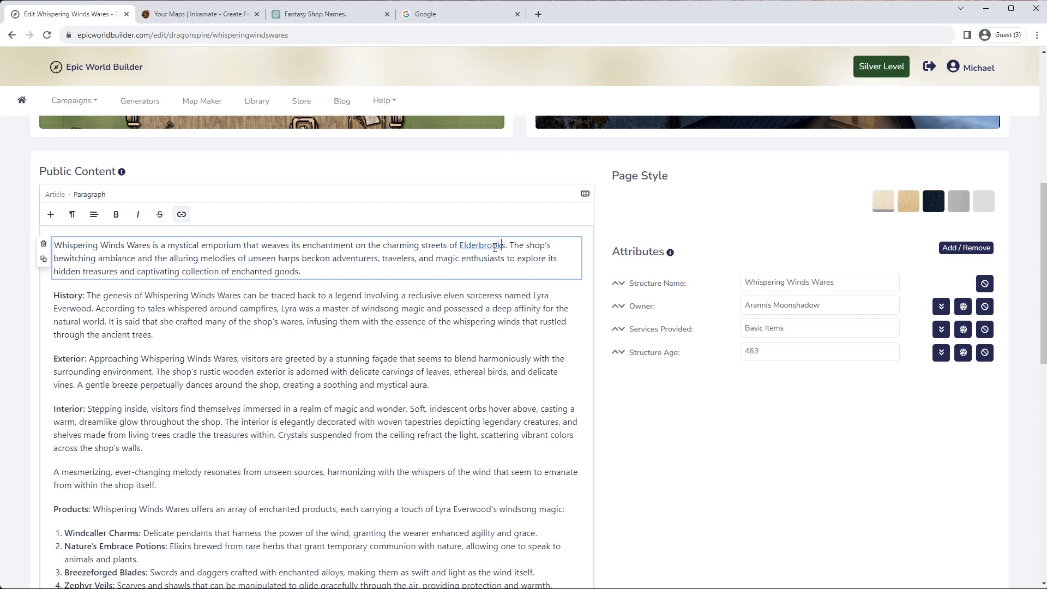
pyautogui.press('Delete')
pyautogui.scroll(-1, 241, 306)
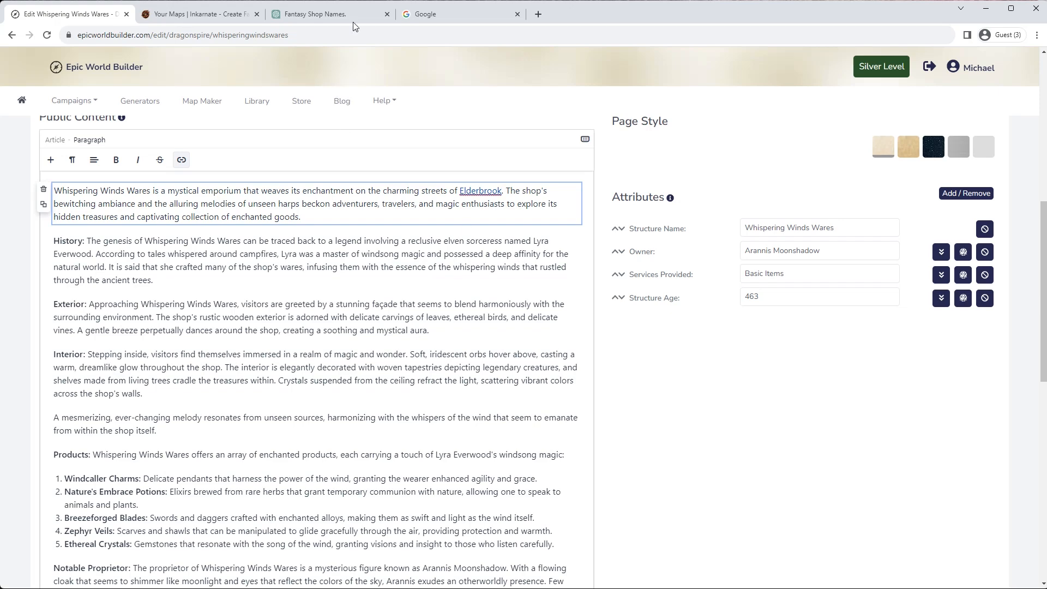
# In ChatGPT, send "Change the history to being passed down the line of shopkeepers that all have a fascination with the locations of very rare magical items"
pyautogui.click(327, 14)
pyautogui.scroll(-12, 472, 417)
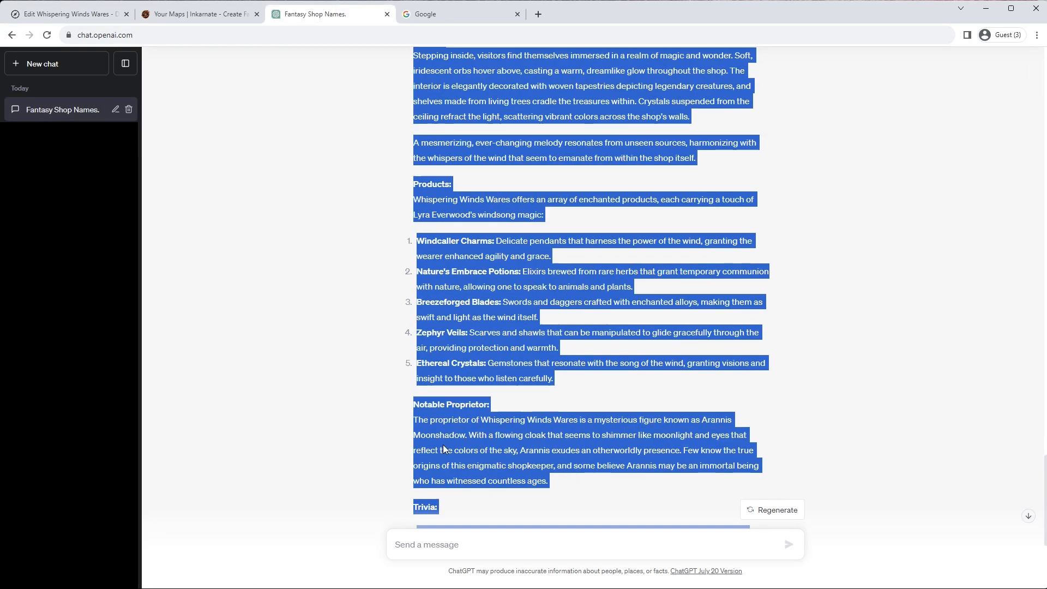
pyautogui.click(423, 546)
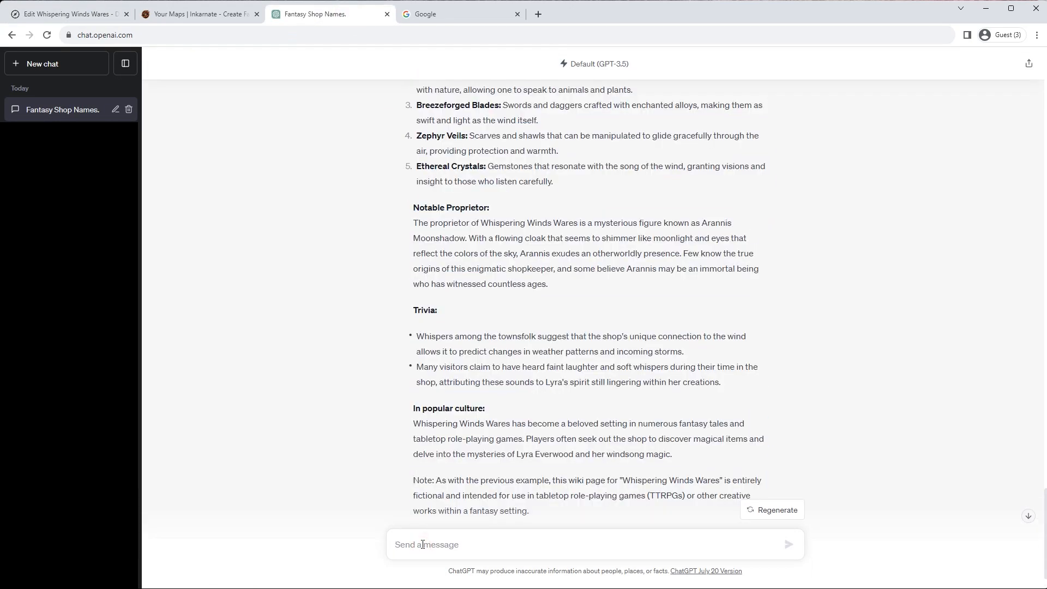
pyautogui.write('Change the ')
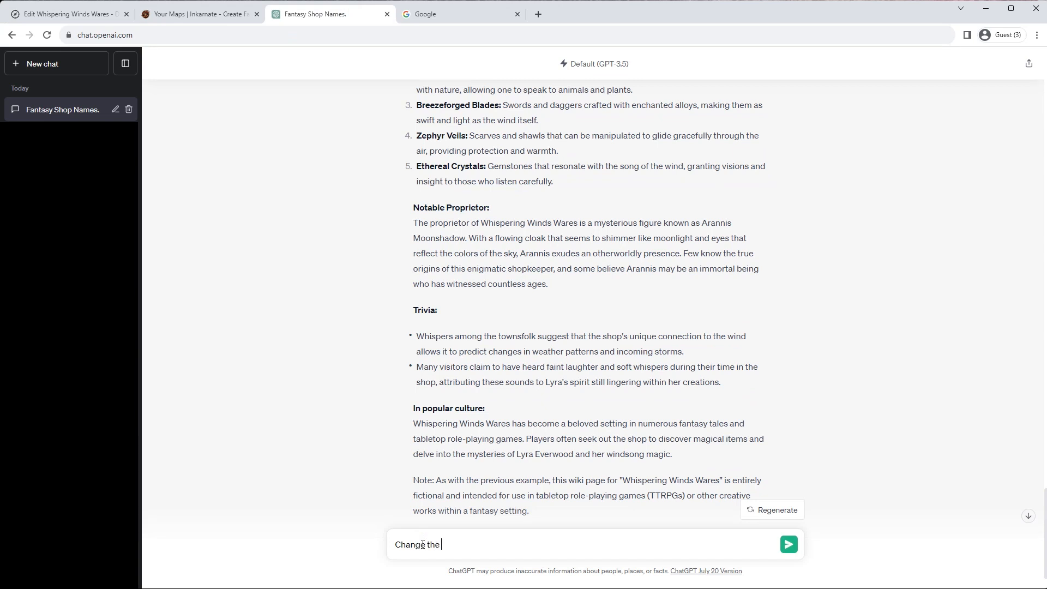
pyautogui.write('history to ')
pyautogui.write('a')
pyautogui.write('being')
pyautogui.write(' passed t')
pyautogui.press('BackSpace')
pyautogui.write('down the line')
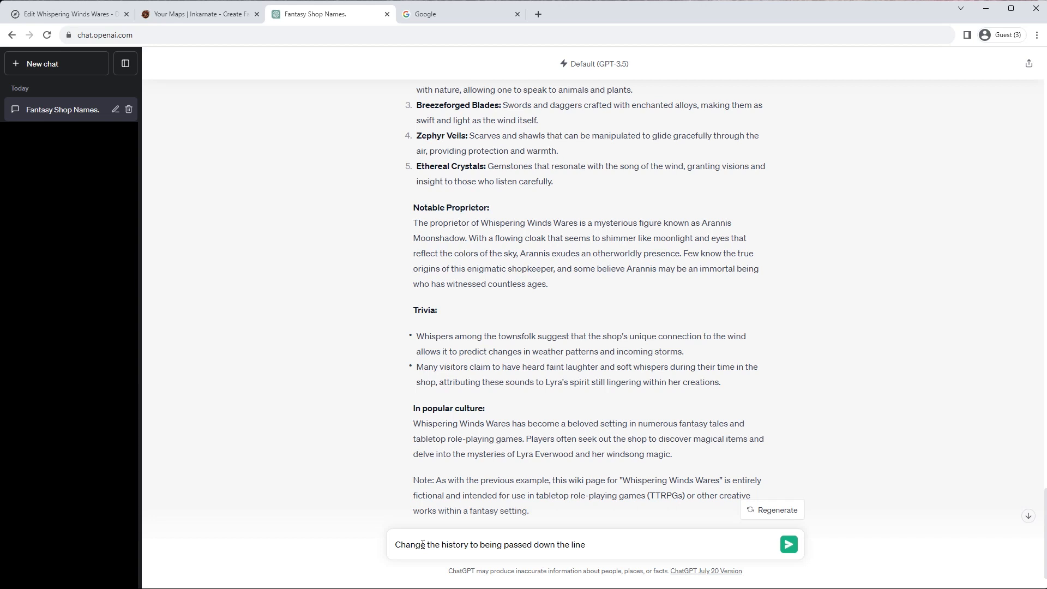
pyautogui.write('of shopkeepers')
pyautogui.write('that all have a fa')
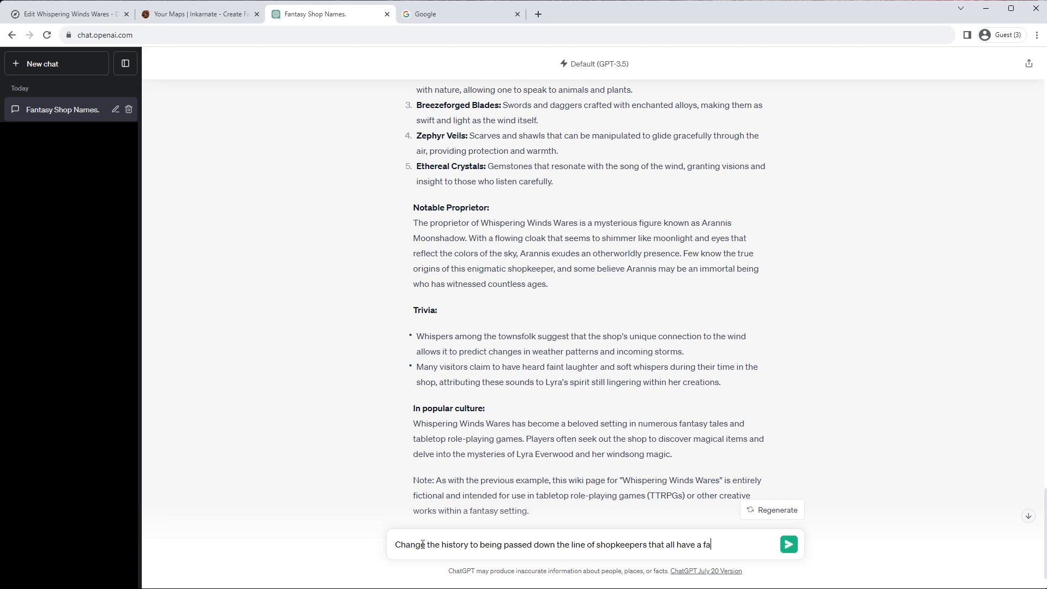
pyautogui.write('sinact')
pyautogui.write('tion')
pyautogui.rightClick(731, 545)
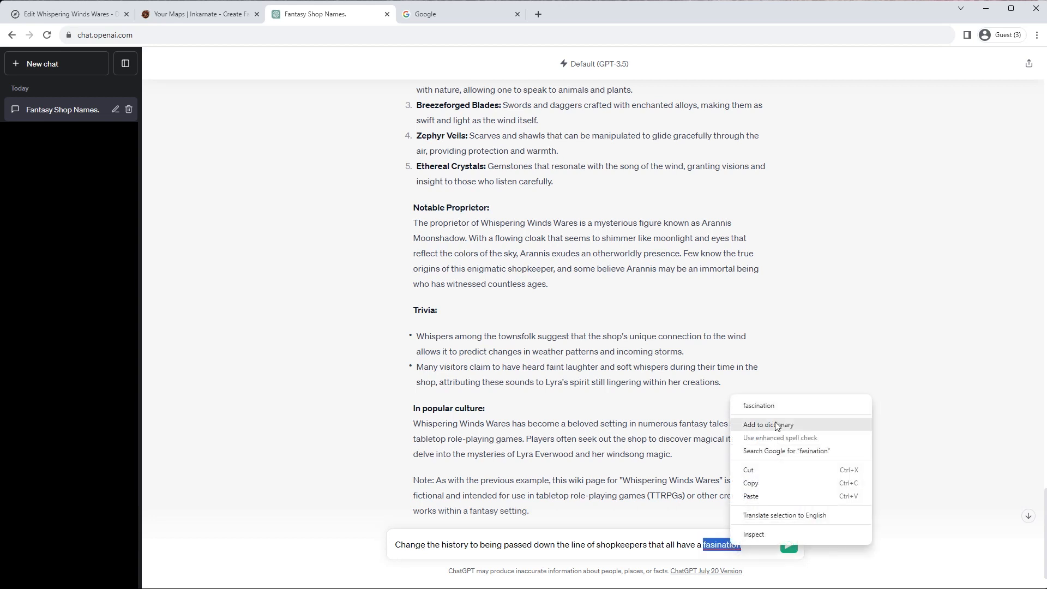
pyautogui.click(758, 406)
pyautogui.write('with ')
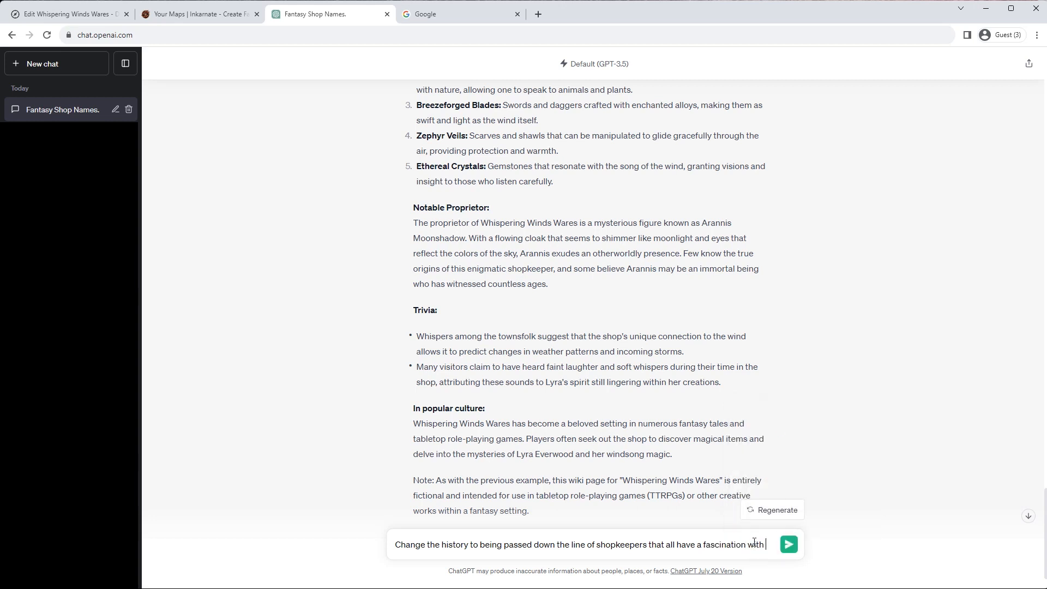
pyautogui.write('the locati')
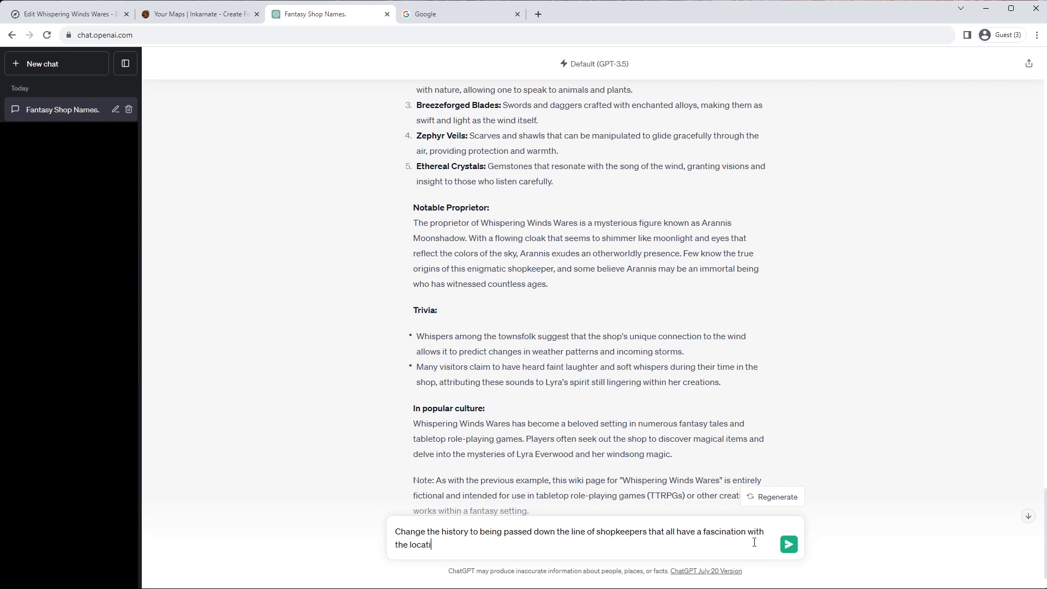
pyautogui.write('ons of')
pyautogui.write(' very rar')
pyautogui.write('e')
pyautogui.write(' magical it')
pyautogui.write('esm')
pyautogui.write('ms')
pyautogui.press('Return')
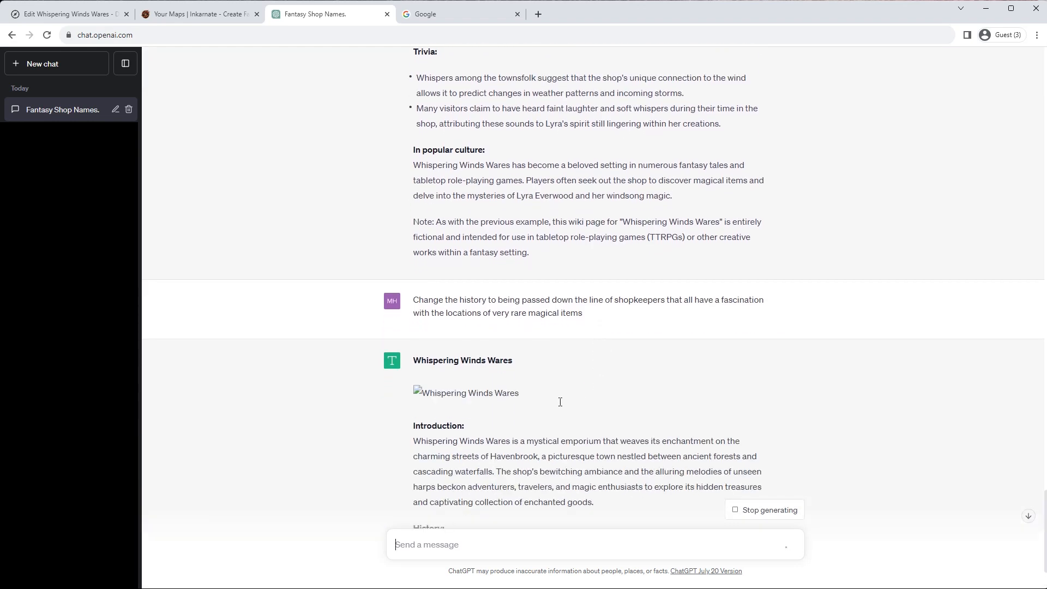
# Copy the first History paragraph of ChatGPT's new reply and replace the wiki page's History text with it, keeping the label
pyautogui.scroll(4, 599, 381)
pyautogui.scroll(-4, 602, 379)
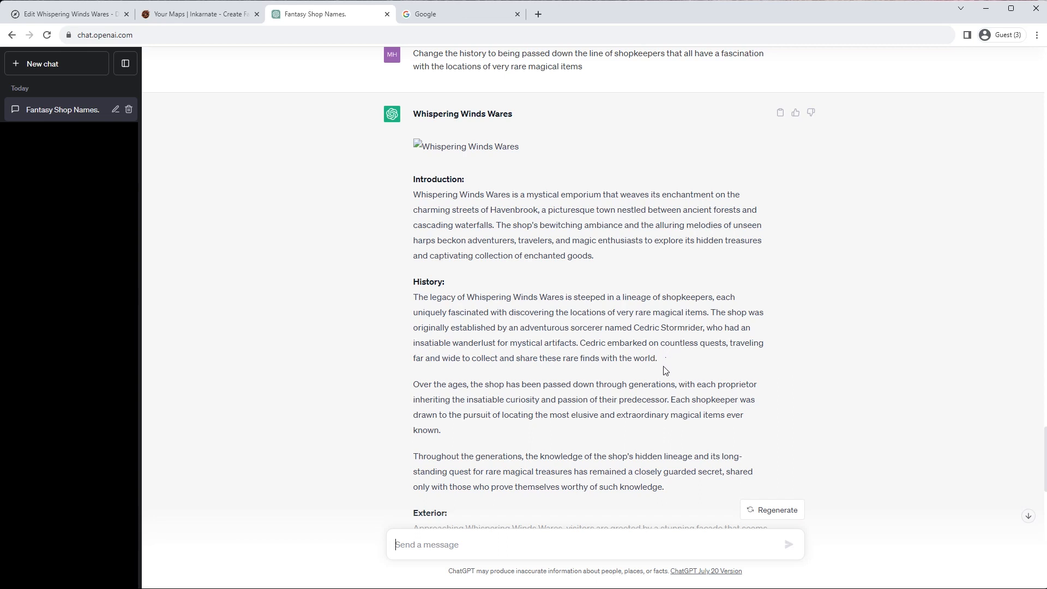
pyautogui.moveTo(660, 360); pyautogui.dragTo(411, 299)
pyautogui.hotkey('ctrl', 'c')
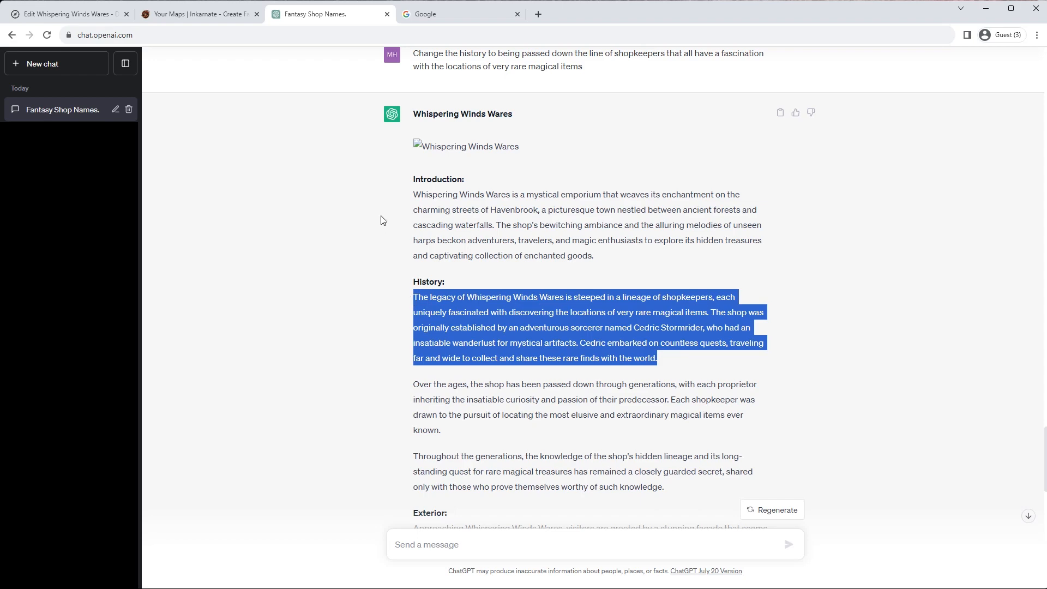
pyautogui.click(74, 15)
pyautogui.moveTo(169, 284); pyautogui.dragTo(88, 242)
pyautogui.hotkey('ctrl', 'v')
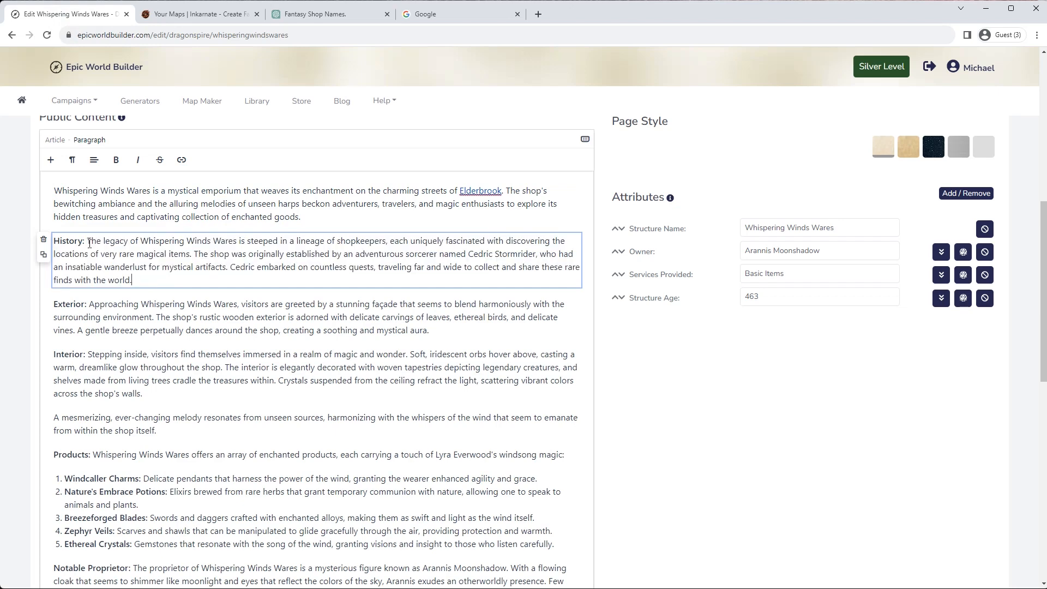
# Put the "History" label on its own line without the colon and format it as Heading 2
pyautogui.click(85, 241)
pyautogui.press('Return')
pyautogui.press('BackSpace')
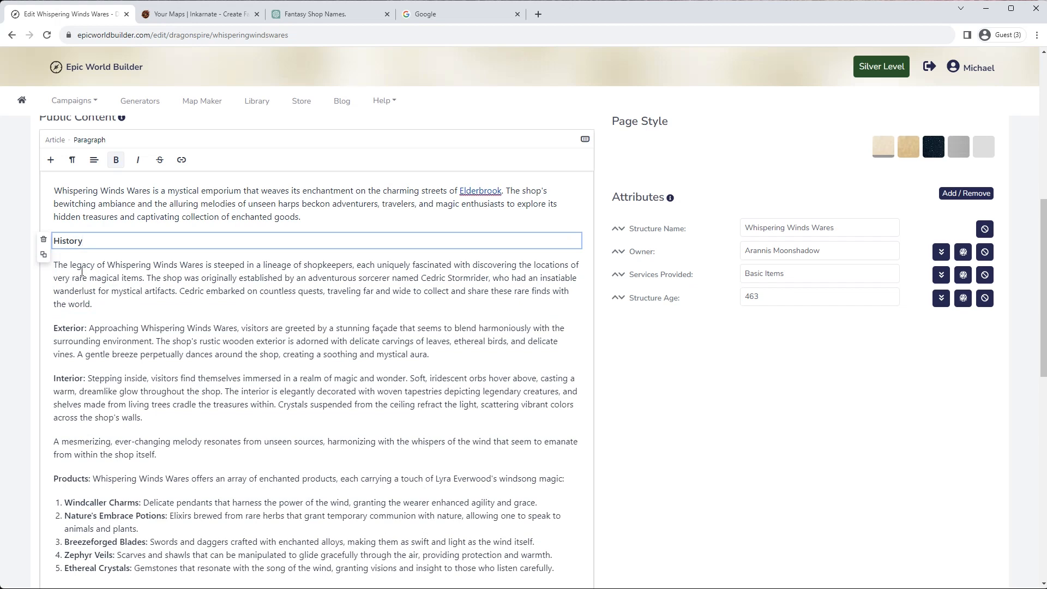
pyautogui.hotkey('ctrl', 'alt', '2')
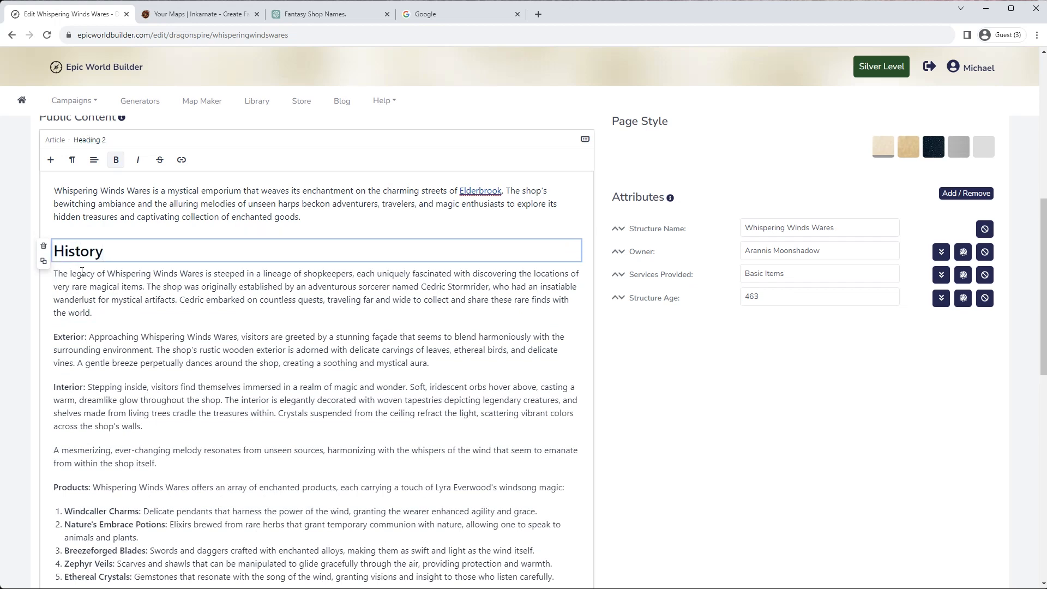
pyautogui.moveTo(113, 252); pyautogui.dragTo(45, 249)
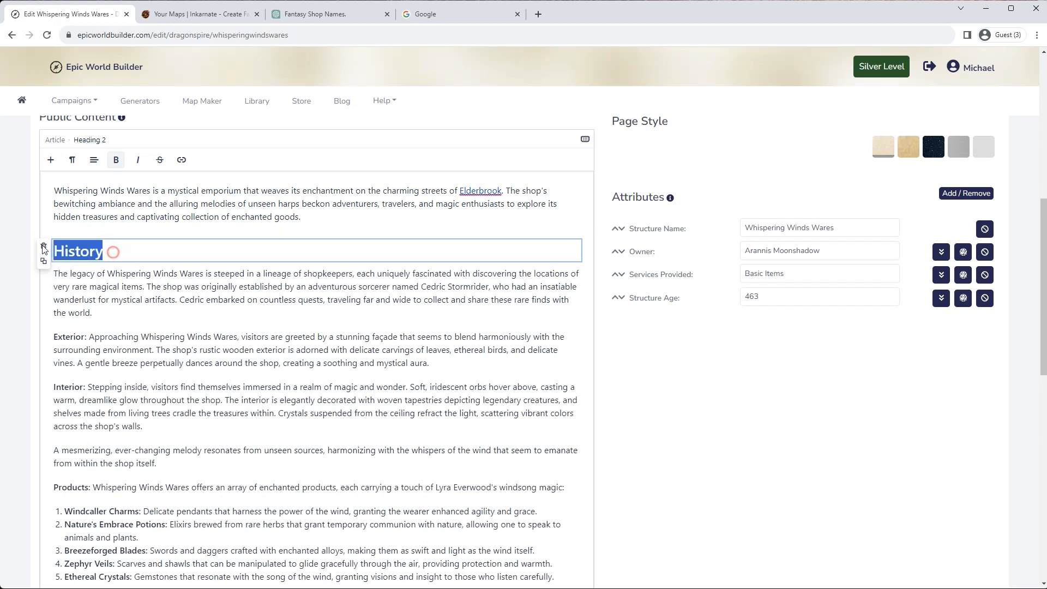
pyautogui.click(73, 161)
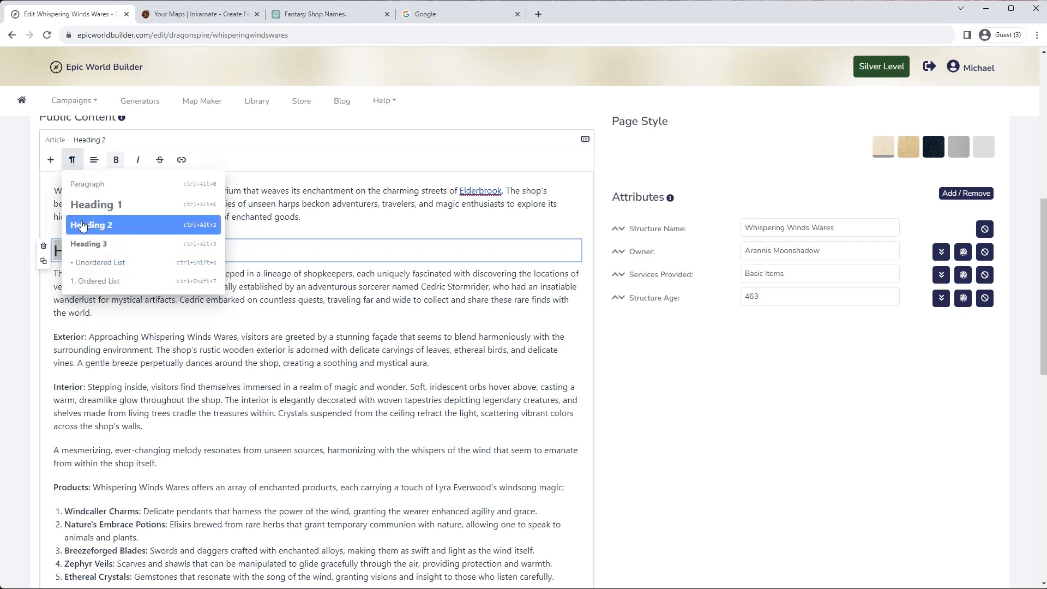
pyautogui.click(190, 232)
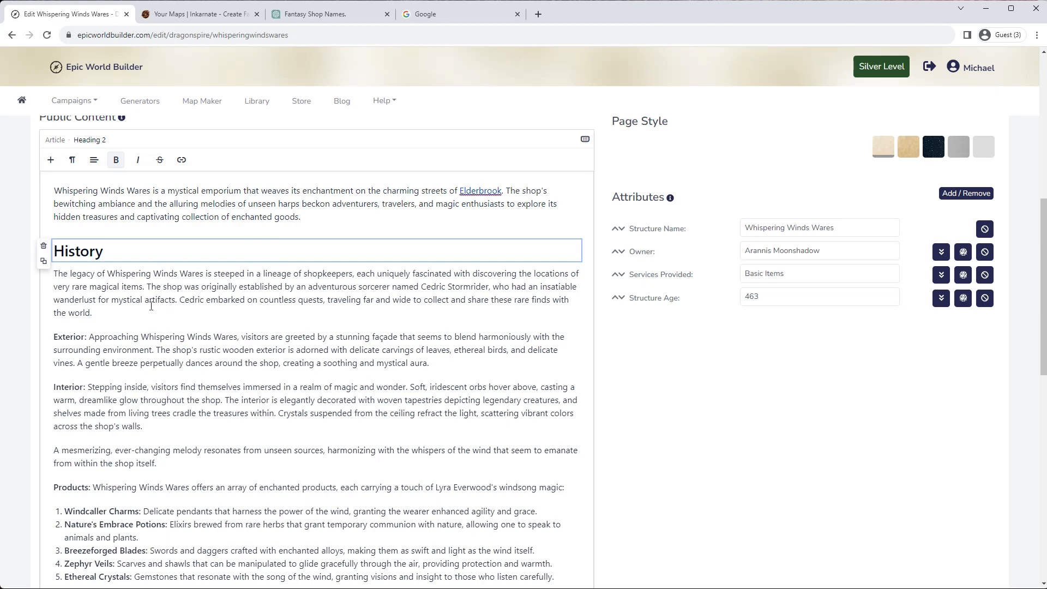
# Remove the colon from the "Exterior" label and split it onto its own line above its paragraph
pyautogui.click(89, 337)
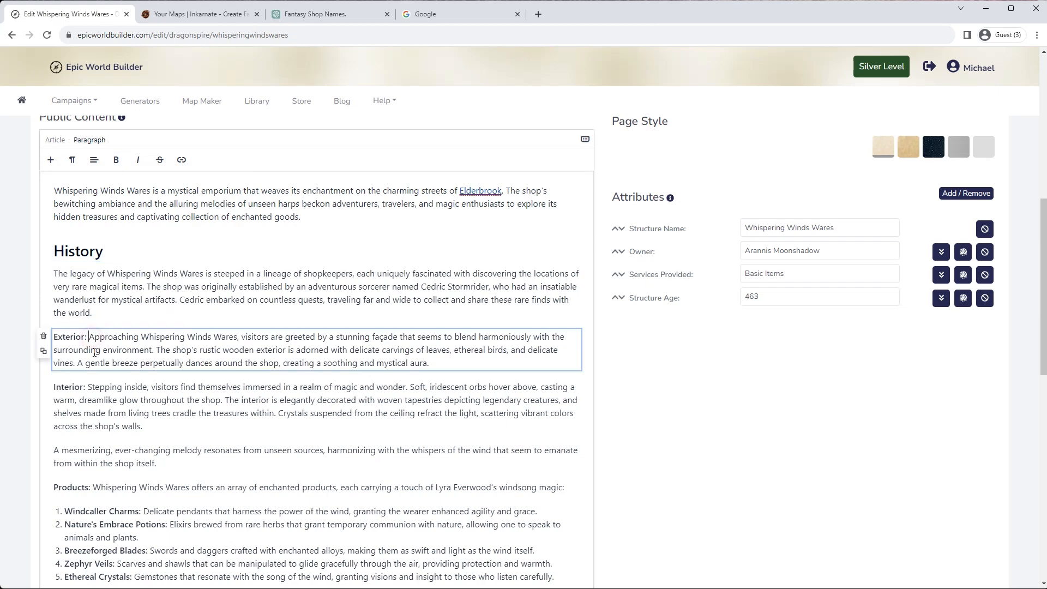
pyautogui.press('BackSpace')
pyautogui.press('BackSpace')
pyautogui.press('Return')
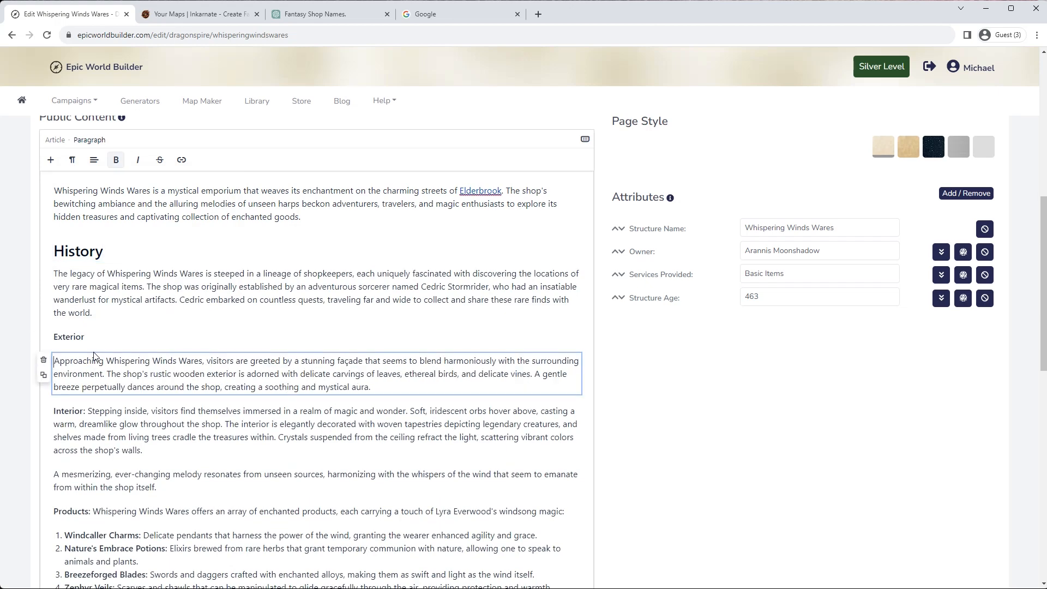
# Save the edited Whispering Winds Wares wiki page
pyautogui.scroll(5, 746, 432)
pyautogui.scroll(3, 746, 432)
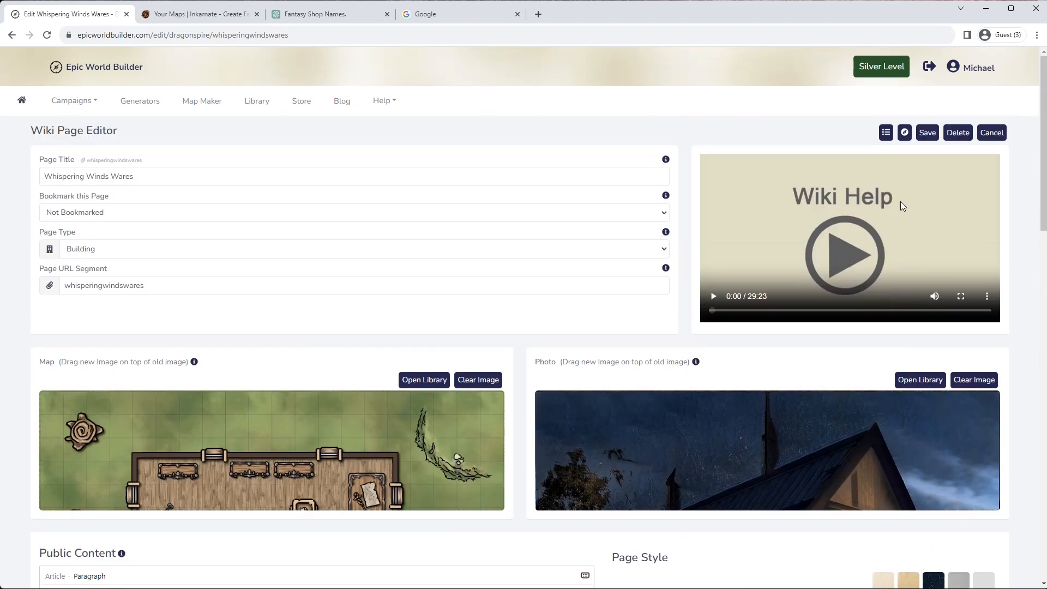
pyautogui.click(928, 133)
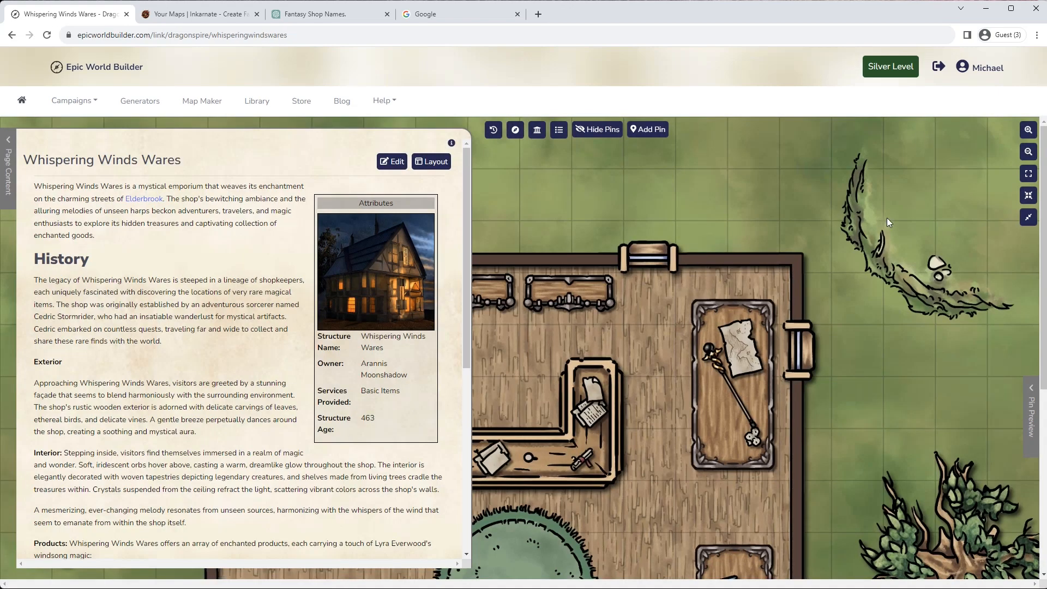
# Reopen the saved Whispering Winds Wares page for editing and look over its public content and images
pyautogui.click(394, 162)
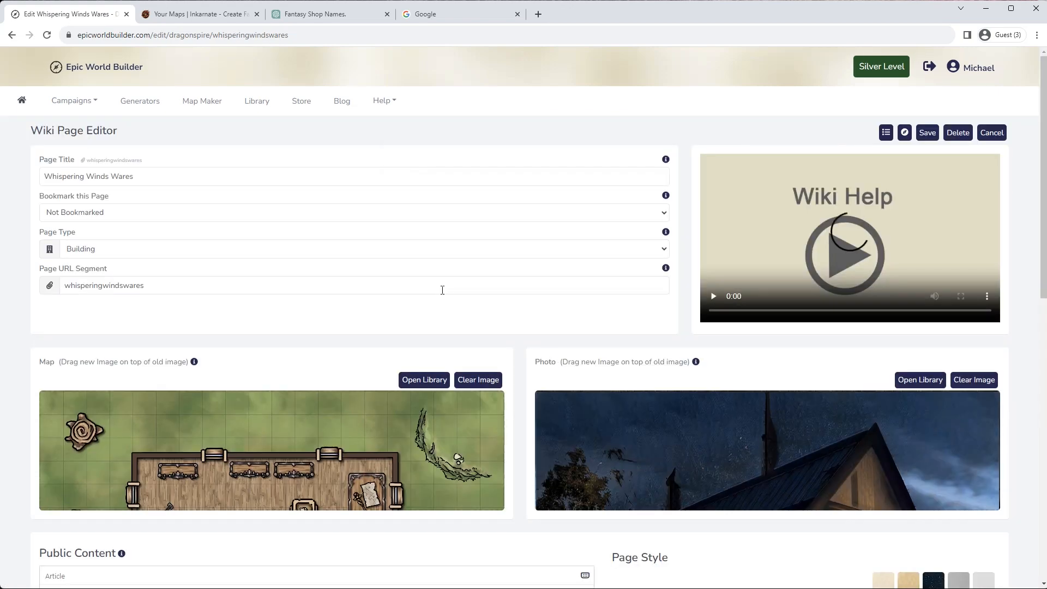
pyautogui.scroll(-8, 388, 316)
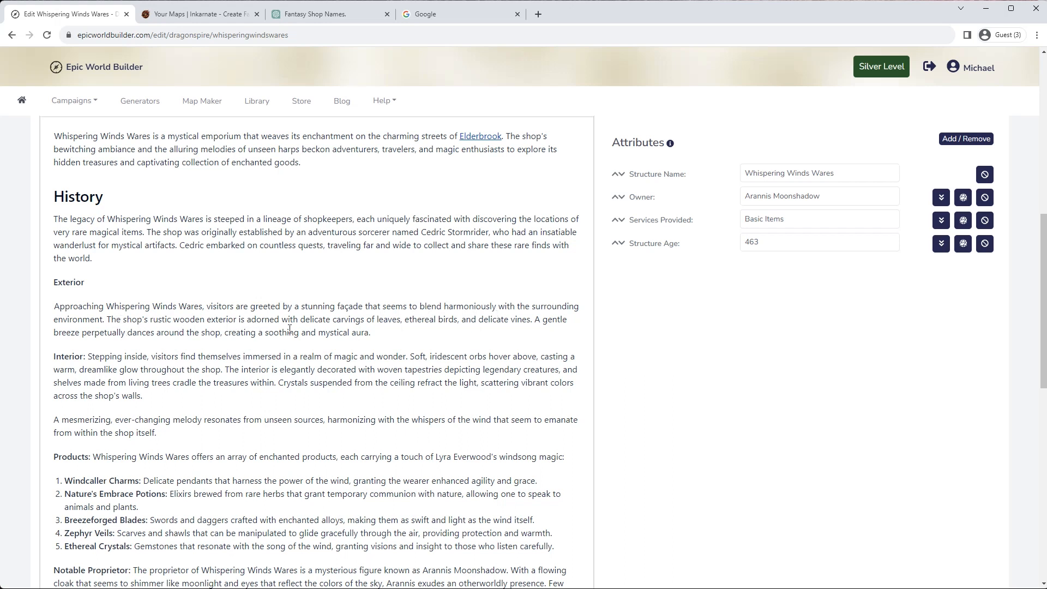
pyautogui.scroll(1, 599, 299)
pyautogui.scroll(7, 611, 311)
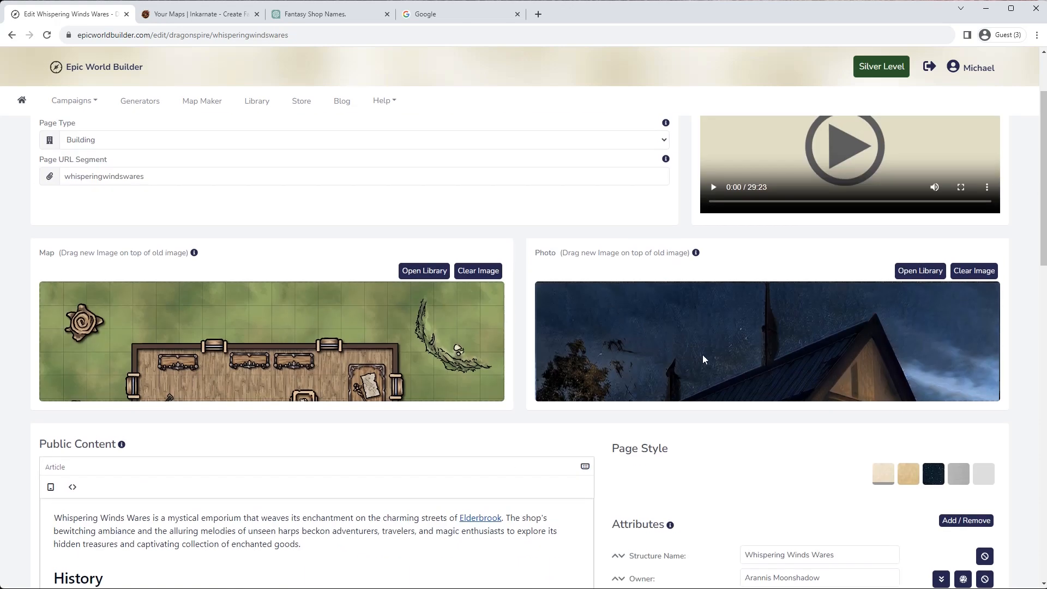
# Format the "Exterior" label in the public content as Heading 2
pyautogui.scroll(-4, 703, 355)
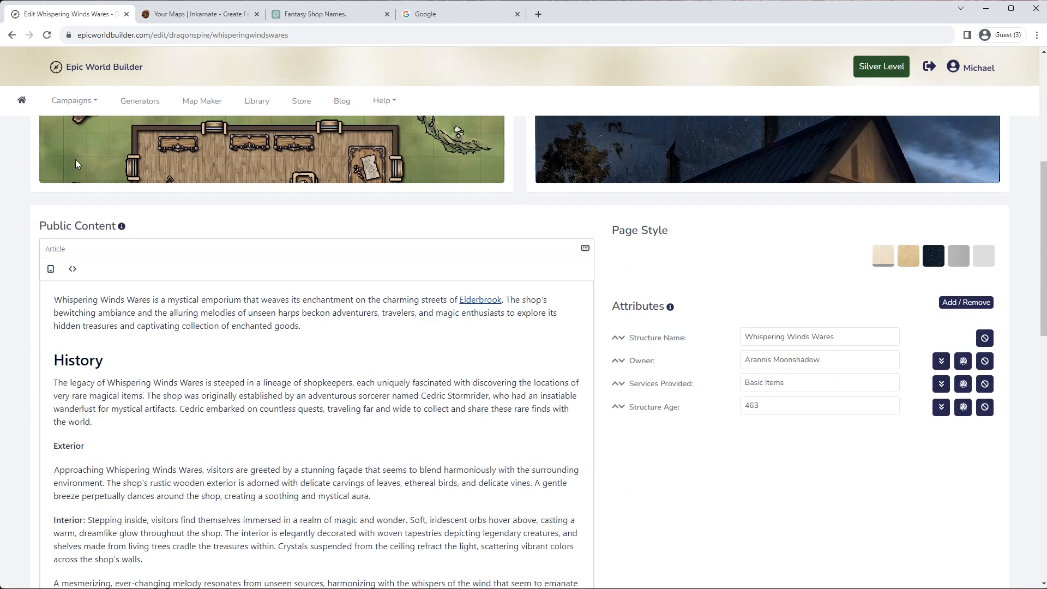
pyautogui.scroll(-3, 255, 354)
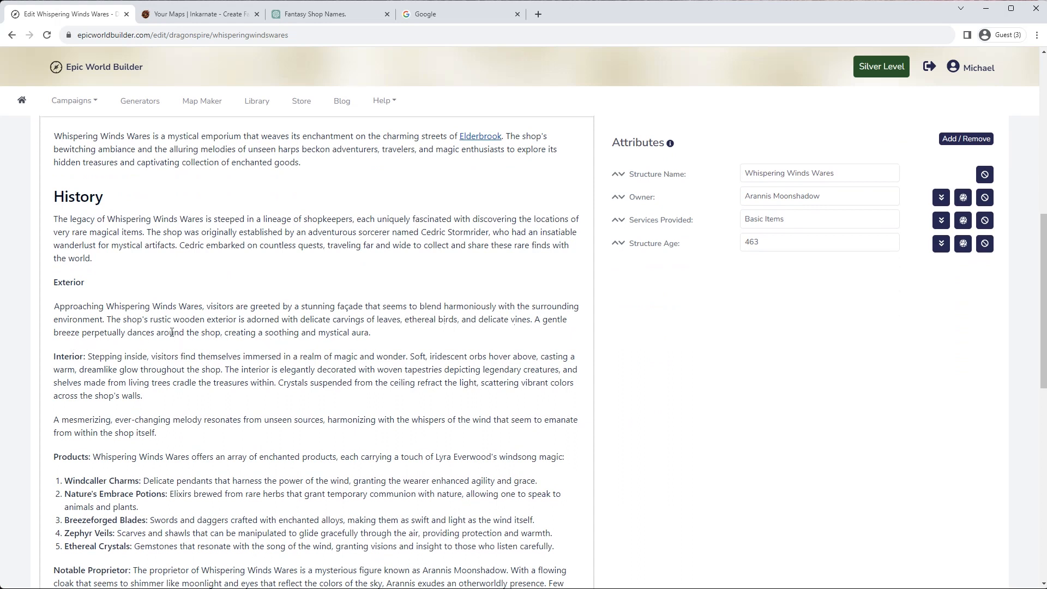
pyautogui.click(62, 281)
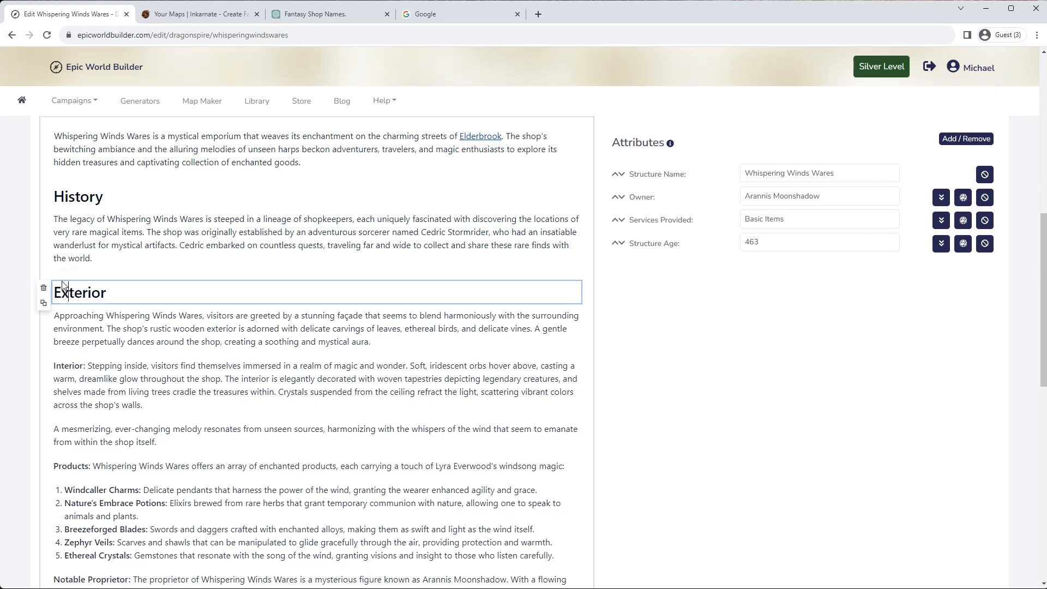
# Put the "Interior" label on its own line without the colon and format it as Heading 2
pyautogui.scroll(-2, 63, 283)
pyautogui.click(84, 257)
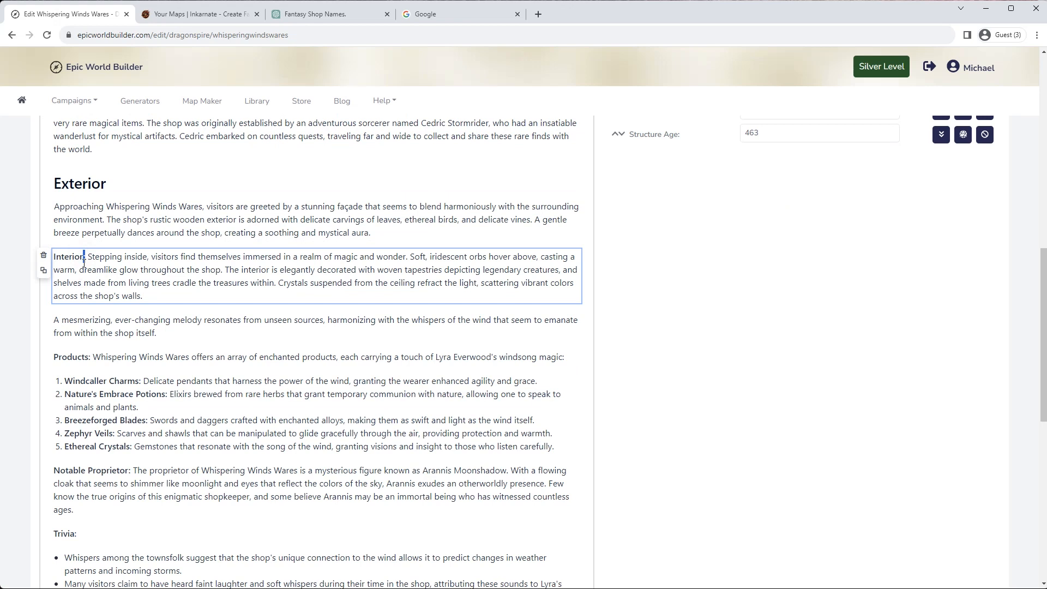
pyautogui.press('BackSpace')
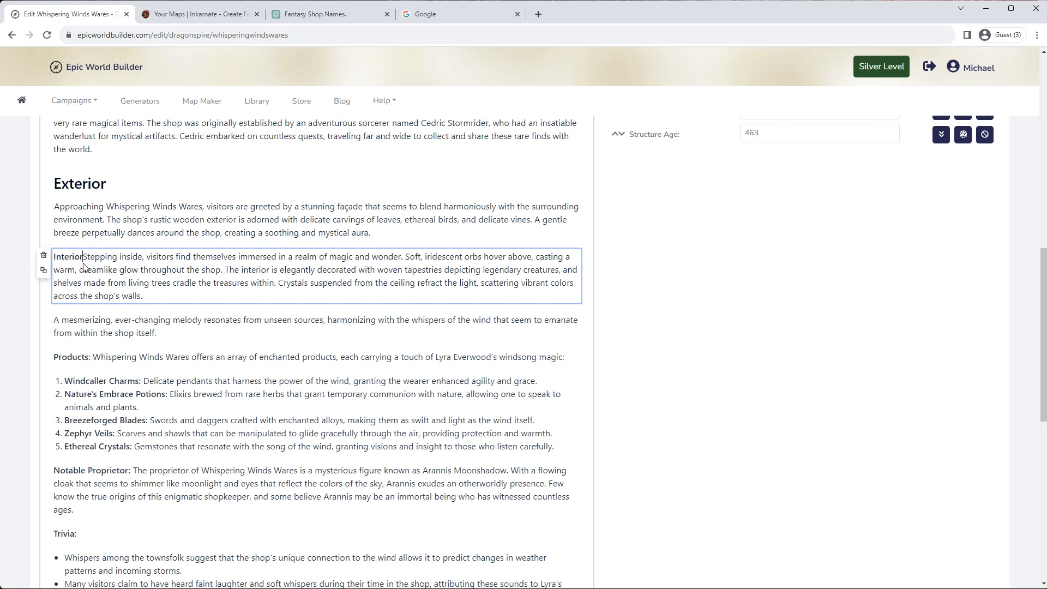
pyautogui.press('Return')
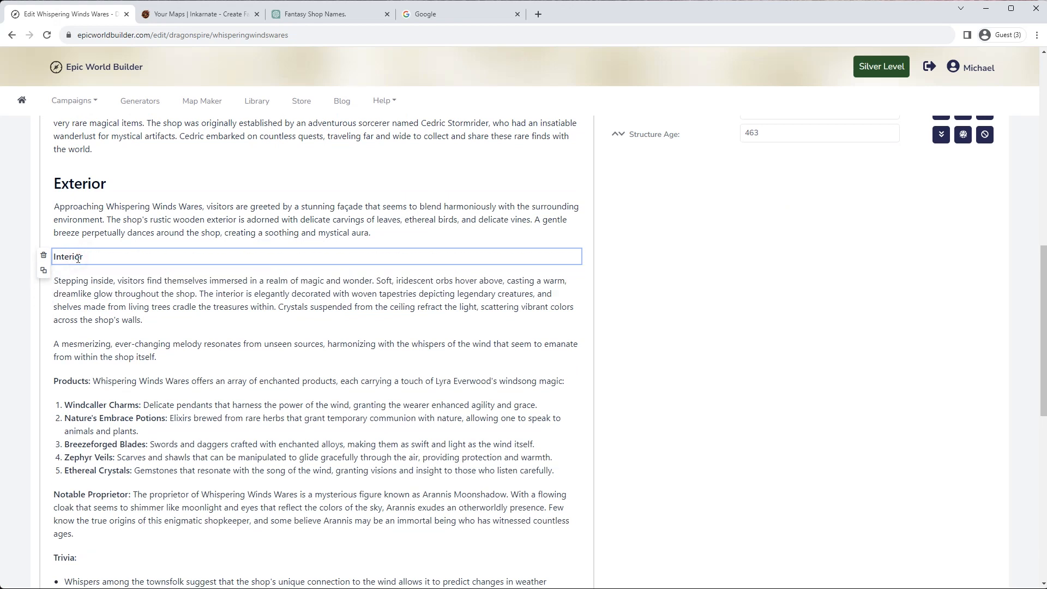
pyautogui.hotkey('ctrl', 'alt', '2')
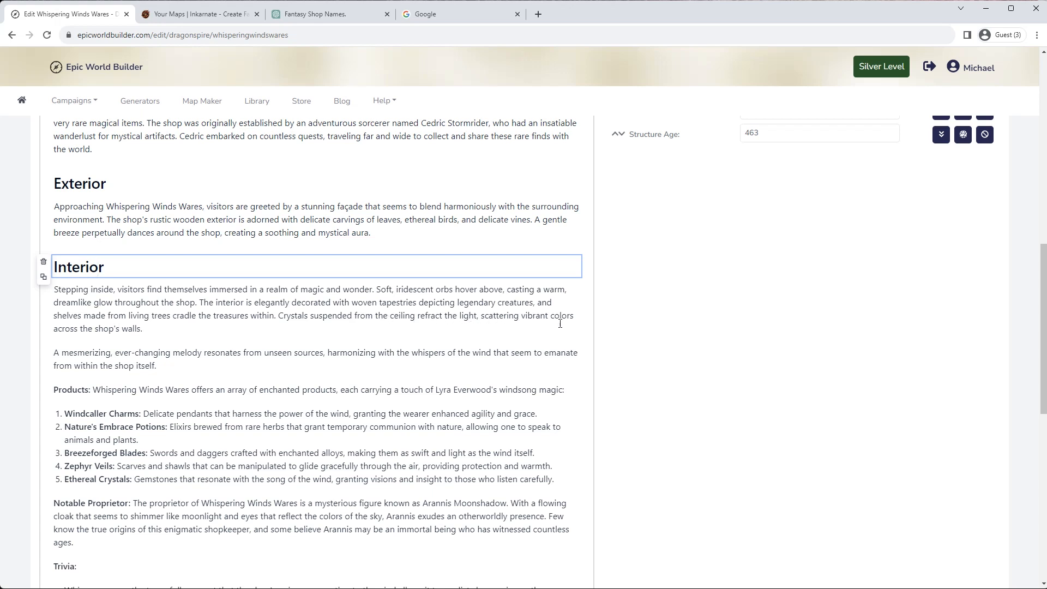
# Copy the "Notable Proprietor" paragraph into a new paragraph between the interior description and the "Products" line
pyautogui.scroll(-1, 87, 350)
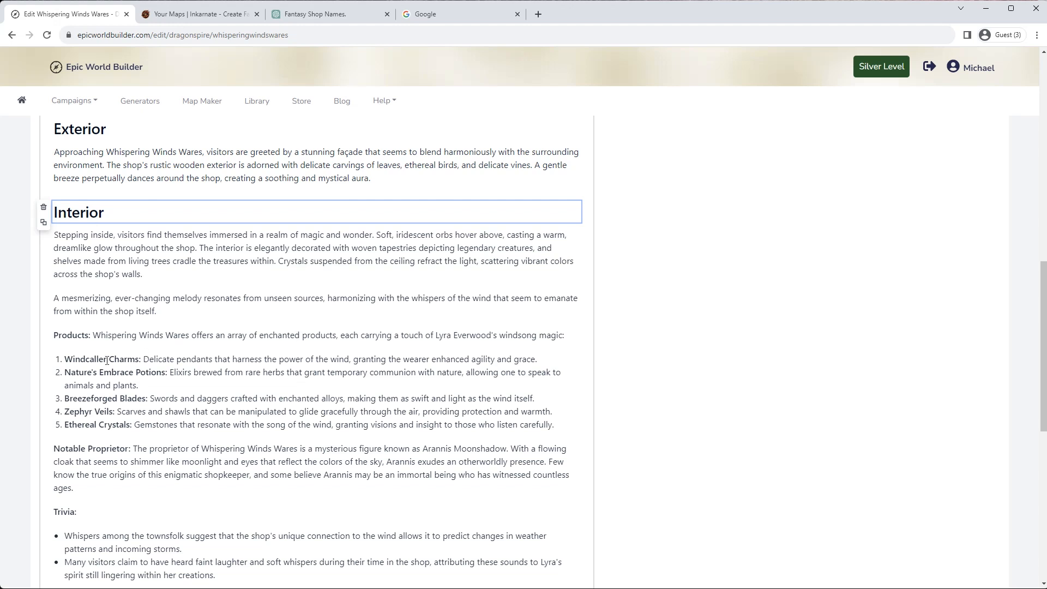
pyautogui.scroll(-2, 107, 361)
pyautogui.scroll(1, 138, 397)
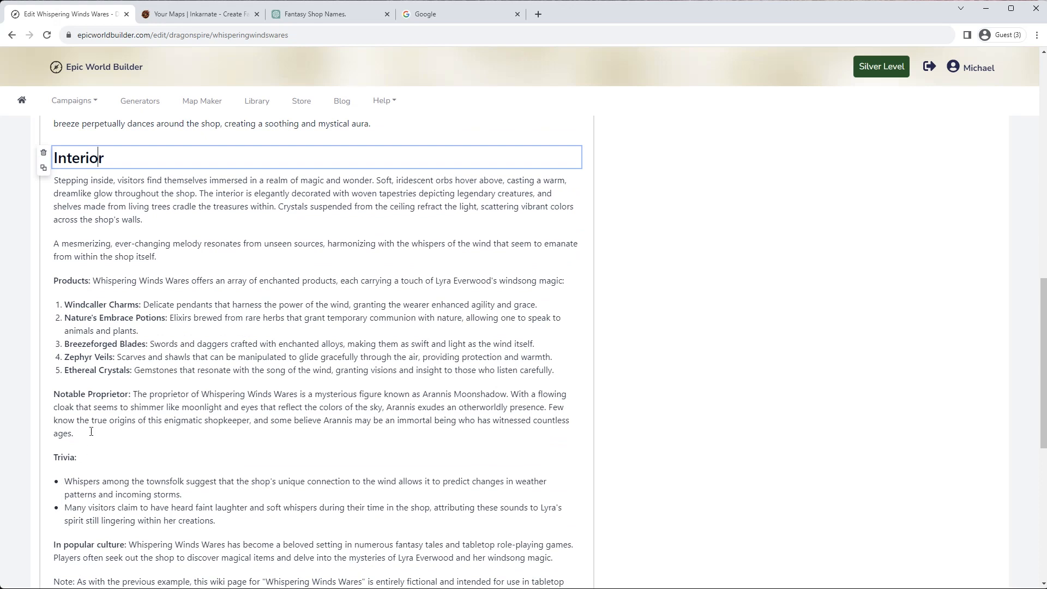
pyautogui.moveTo(81, 434); pyautogui.dragTo(55, 393)
pyautogui.hotkey('ctrl', 'c')
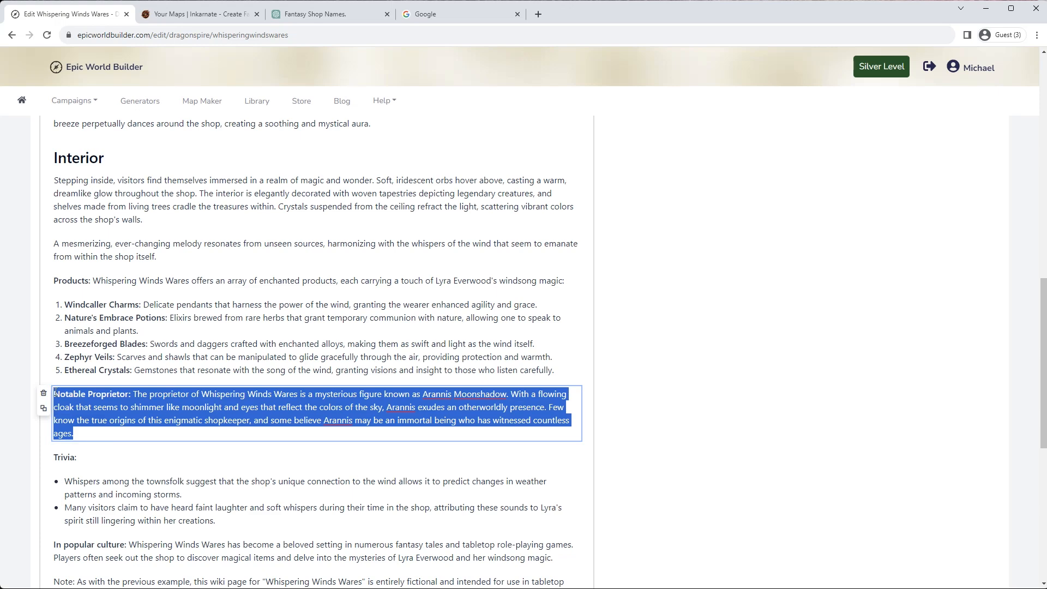
pyautogui.click(171, 256)
pyautogui.press('Return')
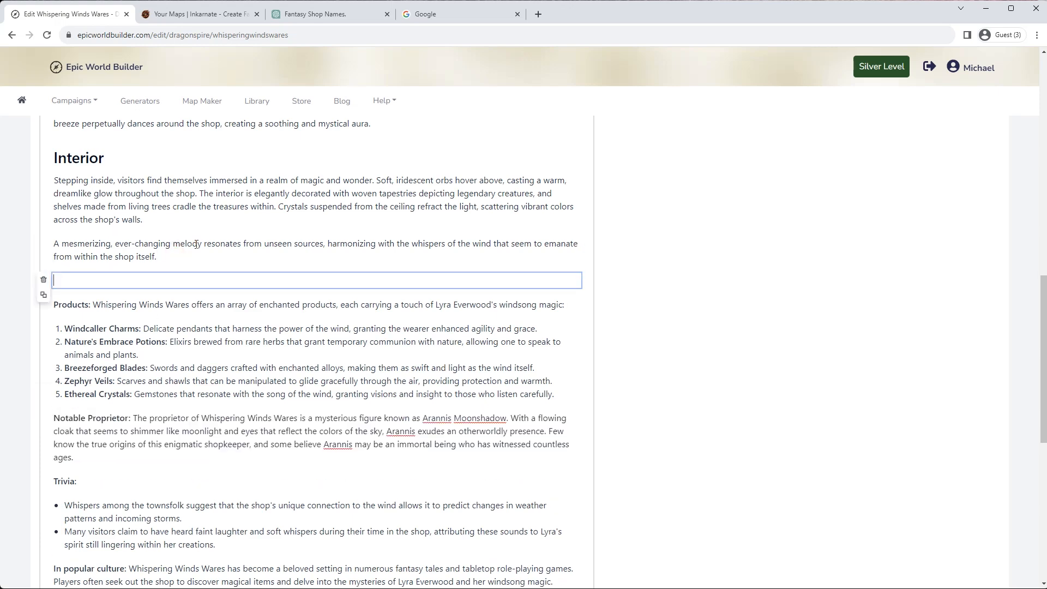
pyautogui.hotkey('ctrl', 'v')
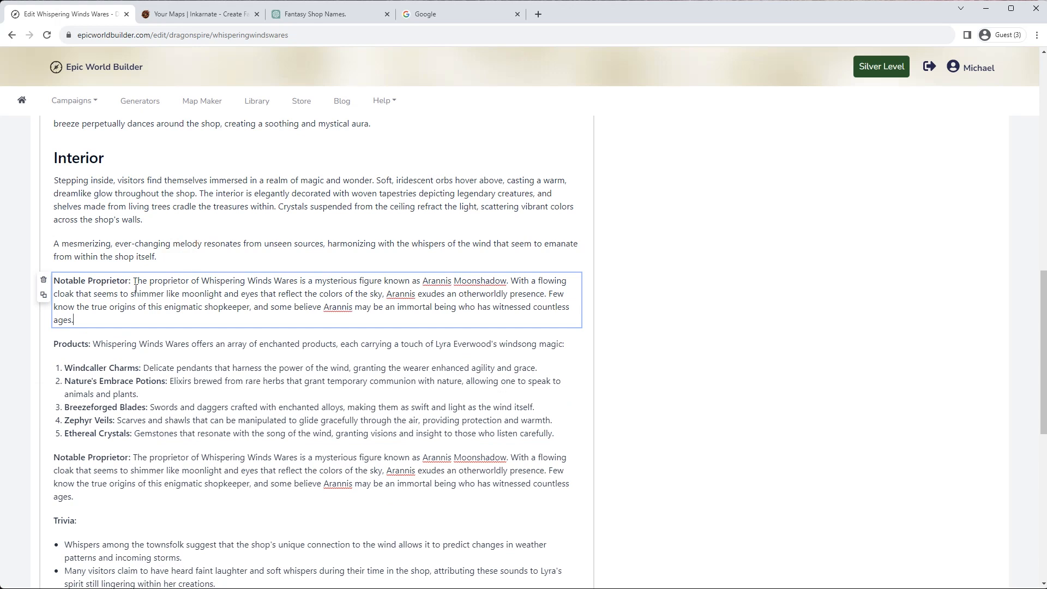
# Replace the copied paragraph's "Notable Proprietor:" label with "Owner" on its own line and format it as Heading 2
pyautogui.moveTo(135, 282); pyautogui.dragTo(112, 281)
pyautogui.click(134, 281)
pyautogui.press('BackSpace')
pyautogui.press('BackSpace')
pyautogui.press('BackSpace')
pyautogui.press('BackSpace')
pyautogui.press('BackSpace')
pyautogui.press('BackSpace')
pyautogui.press('BackSpace')
pyautogui.press('BackSpace')
pyautogui.press('BackSpace')
pyautogui.press('BackSpace')
pyautogui.press('BackSpace')
pyautogui.press('BackSpace')
pyautogui.press('BackSpace')
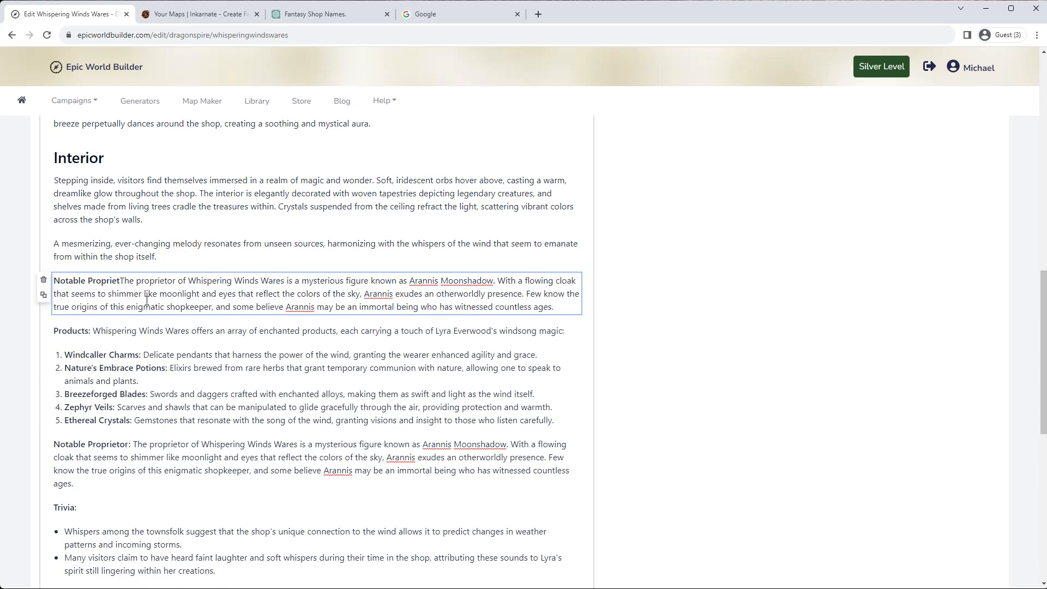
pyautogui.press('BackSpace')
pyautogui.press('BackSpace')
pyautogui.press('BackSpace')
pyautogui.press('BackSpace')
pyautogui.press('BackSpace')
pyautogui.press('BackSpace')
pyautogui.press('BackSpace')
pyautogui.write('Owner')
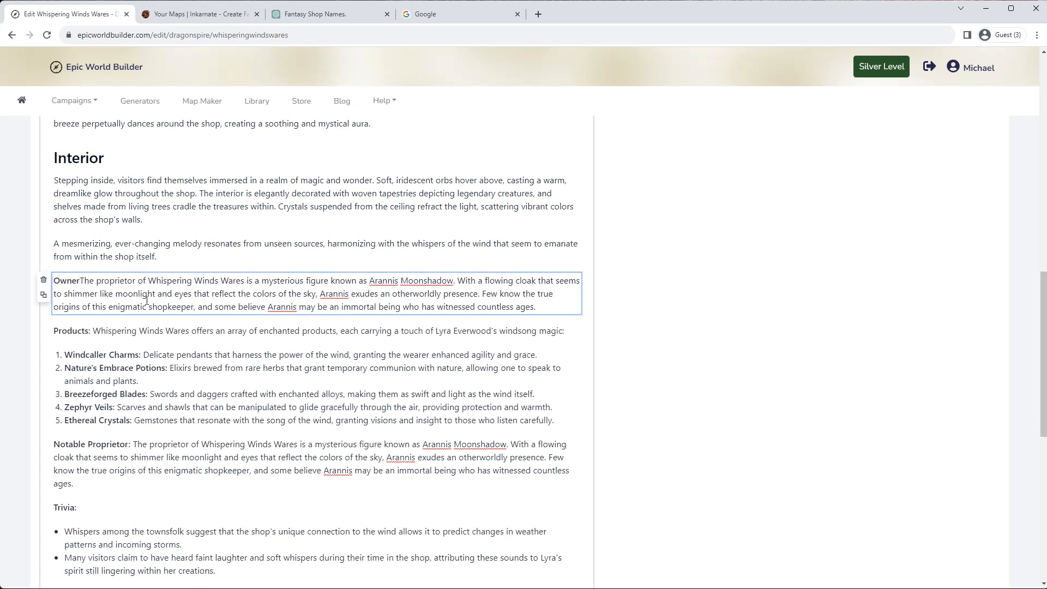
pyautogui.press('Return')
pyautogui.press('Left')
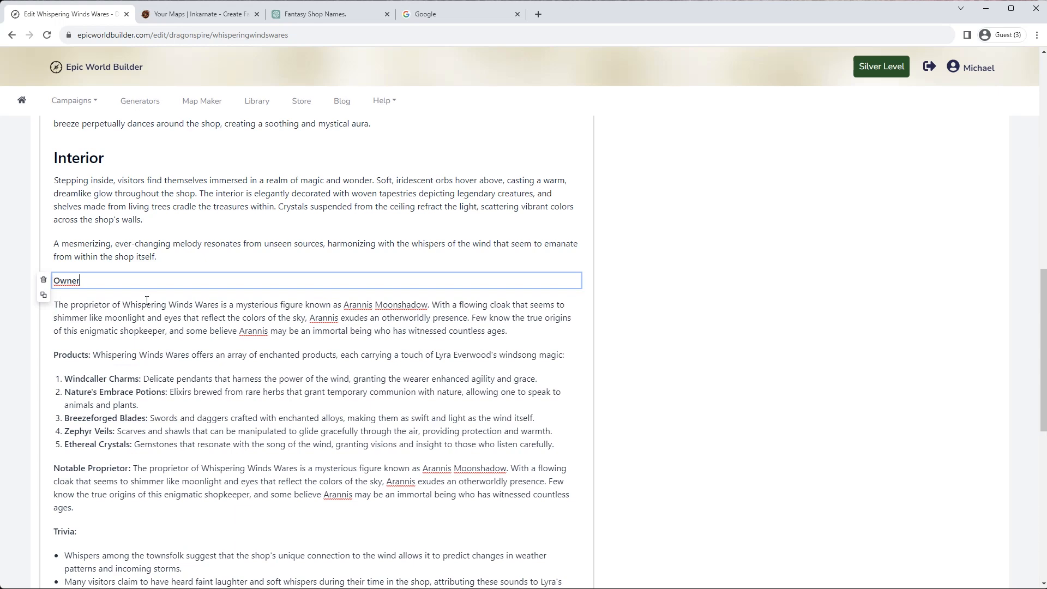
pyautogui.hotkey('ctrl', 'alt', '2')
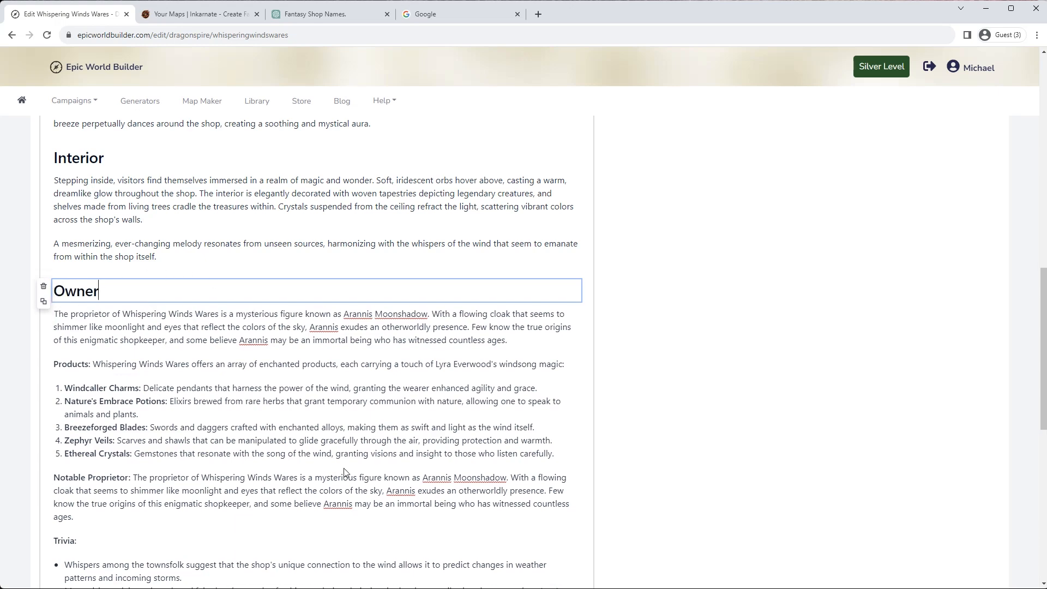
# Review the page's attributes, public content sections and the GM Content area
pyautogui.scroll(1, 517, 455)
pyautogui.scroll(1, 517, 456)
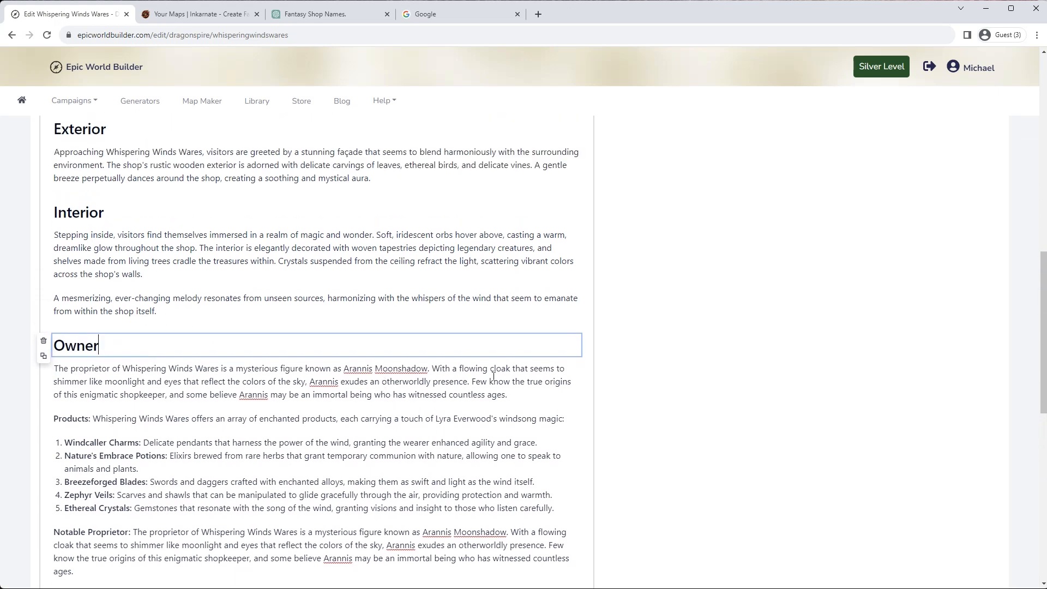
pyautogui.scroll(3, 688, 413)
pyautogui.scroll(3, 688, 414)
pyautogui.scroll(-5, 666, 429)
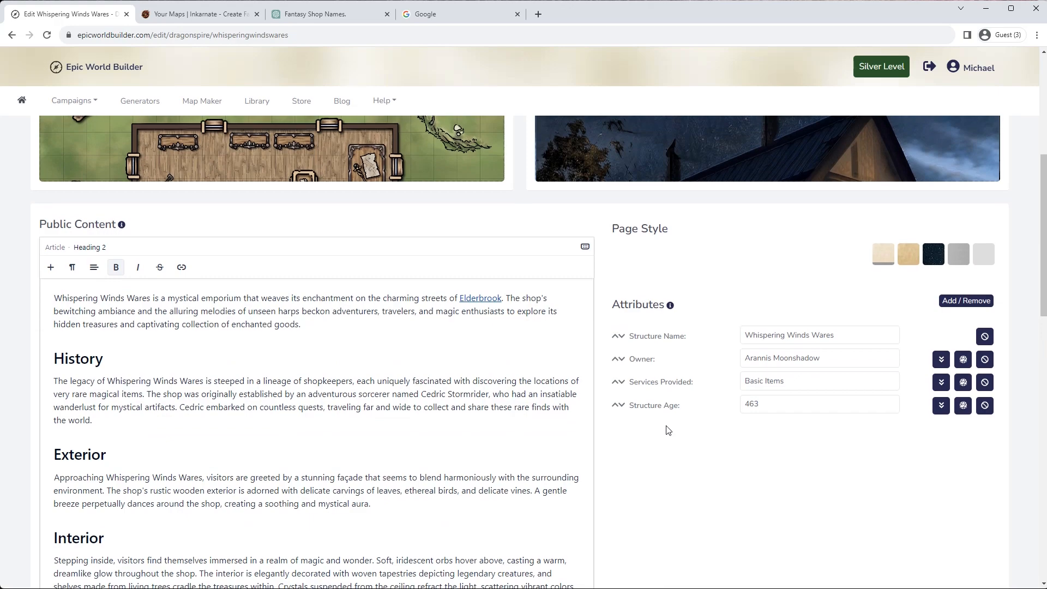
pyautogui.scroll(-2, 103, 393)
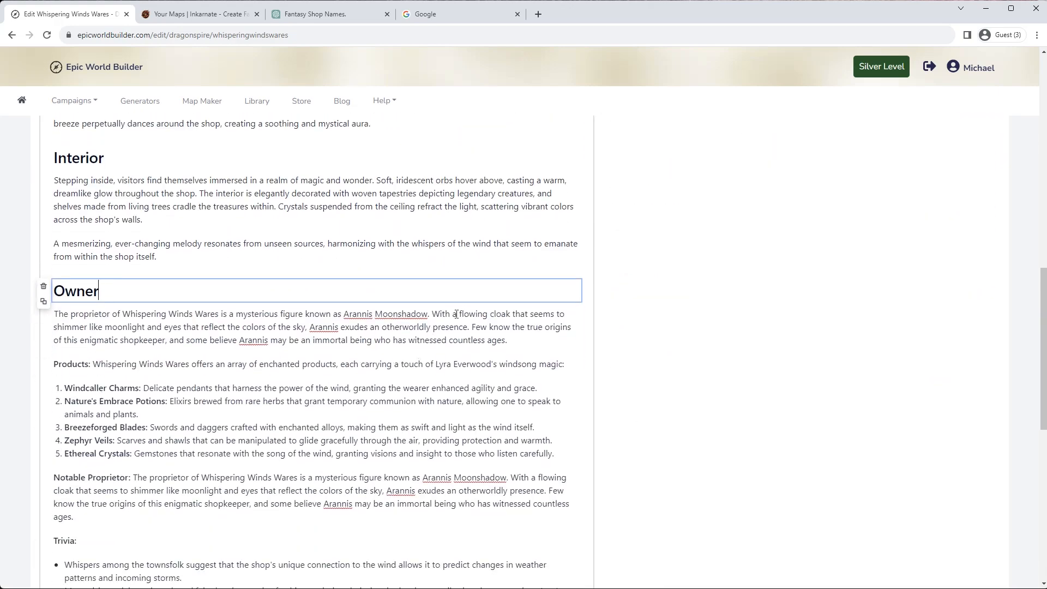
pyautogui.scroll(-2, 256, 402)
pyautogui.scroll(-2, 195, 411)
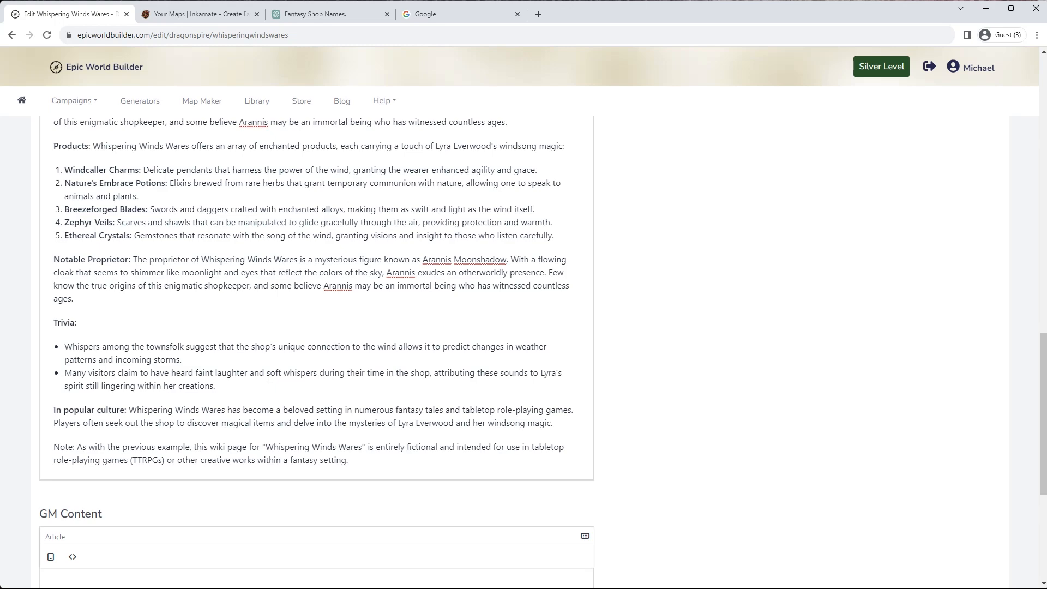
pyautogui.scroll(-1, 268, 380)
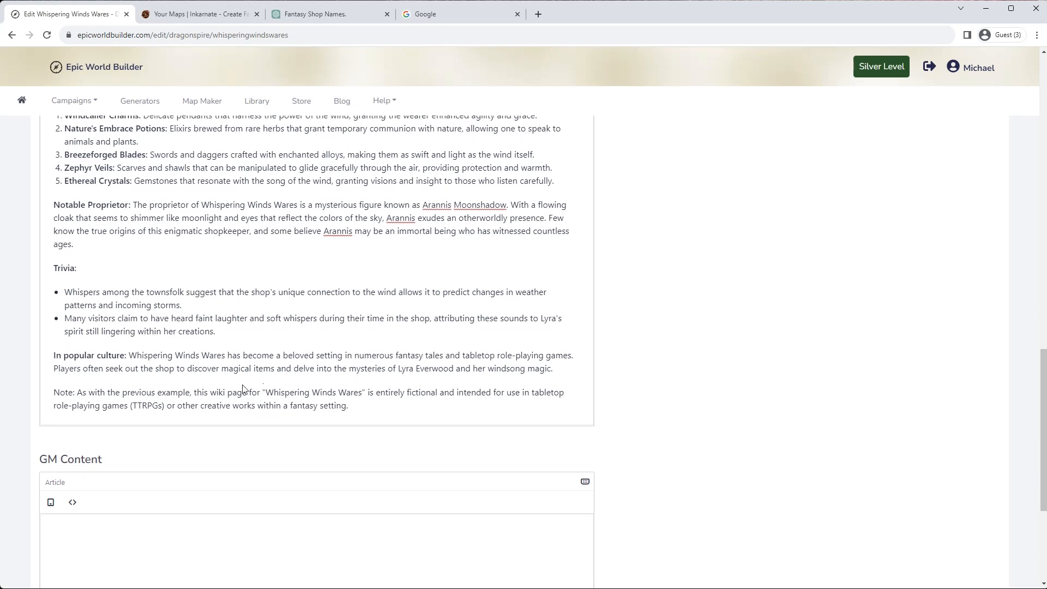
pyautogui.scroll(-4, 110, 362)
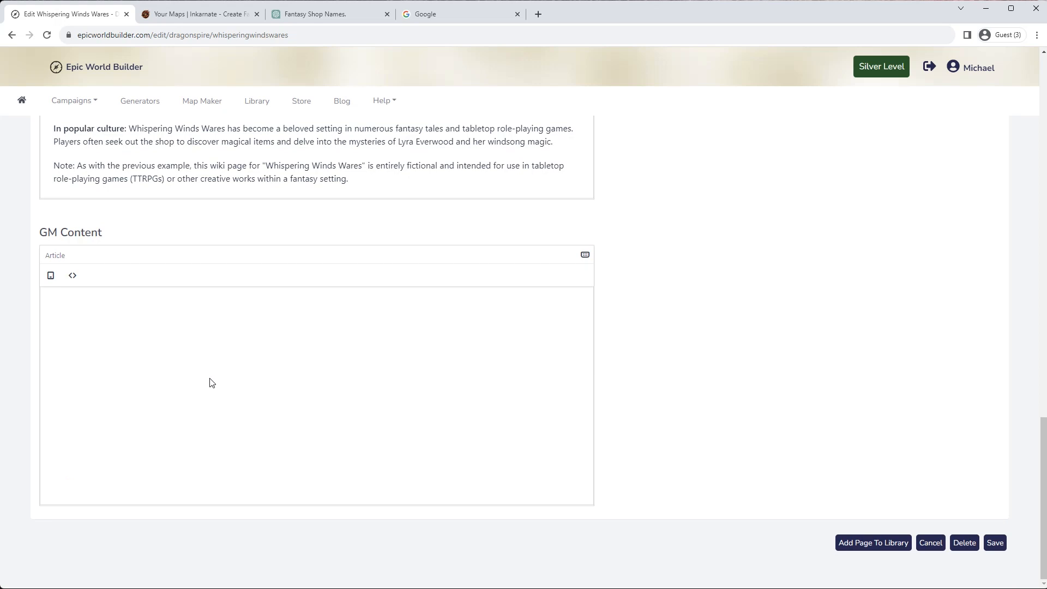
# Delete the closing "Note" paragraph and the "In popular culture" paragraph from the public content
pyautogui.scroll(4, 210, 384)
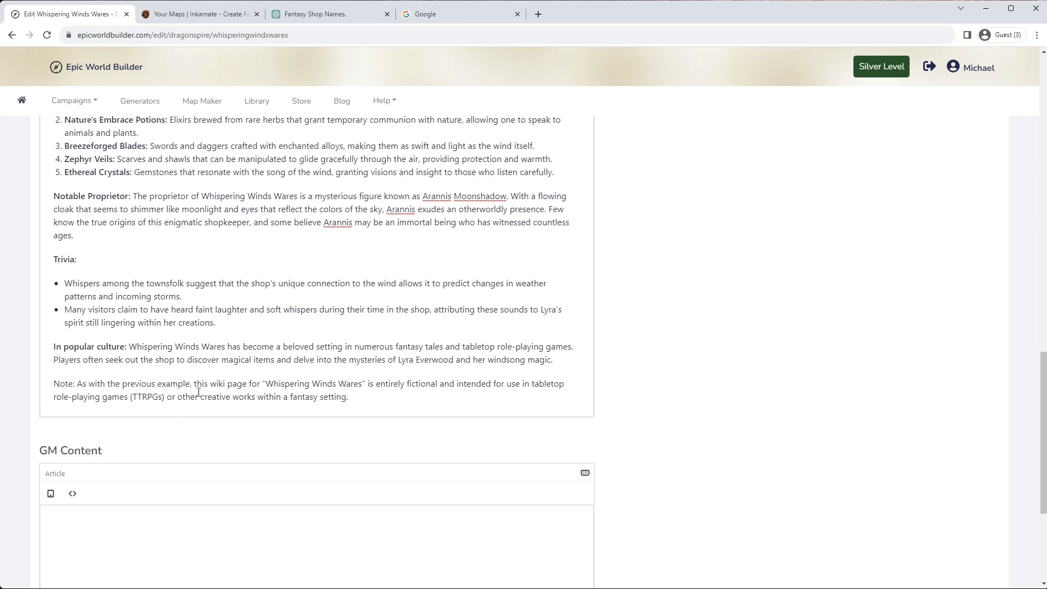
pyautogui.moveTo(377, 405); pyautogui.dragTo(195, 384)
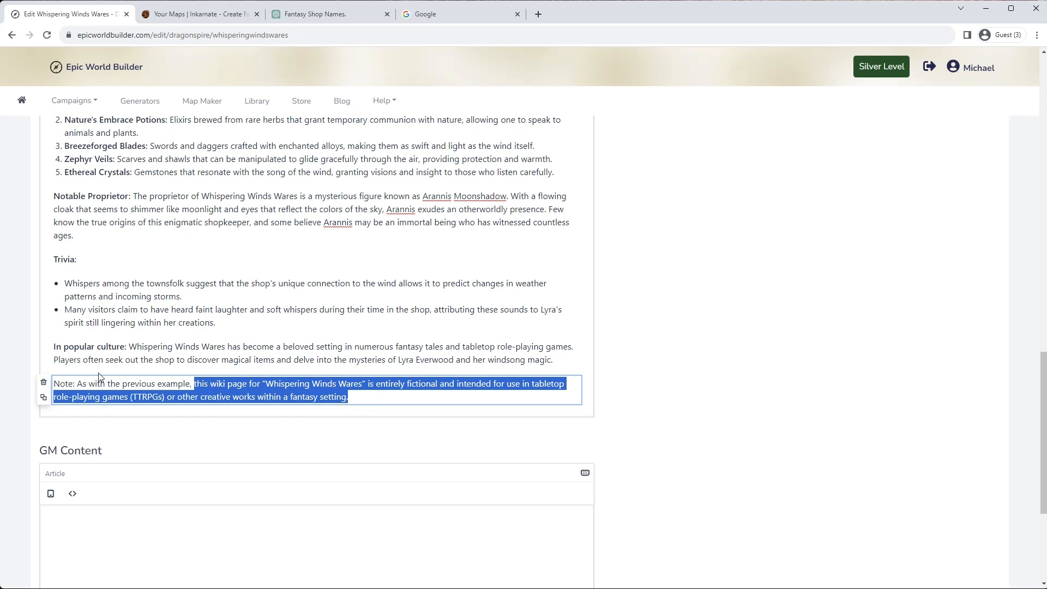
pyautogui.click(43, 385)
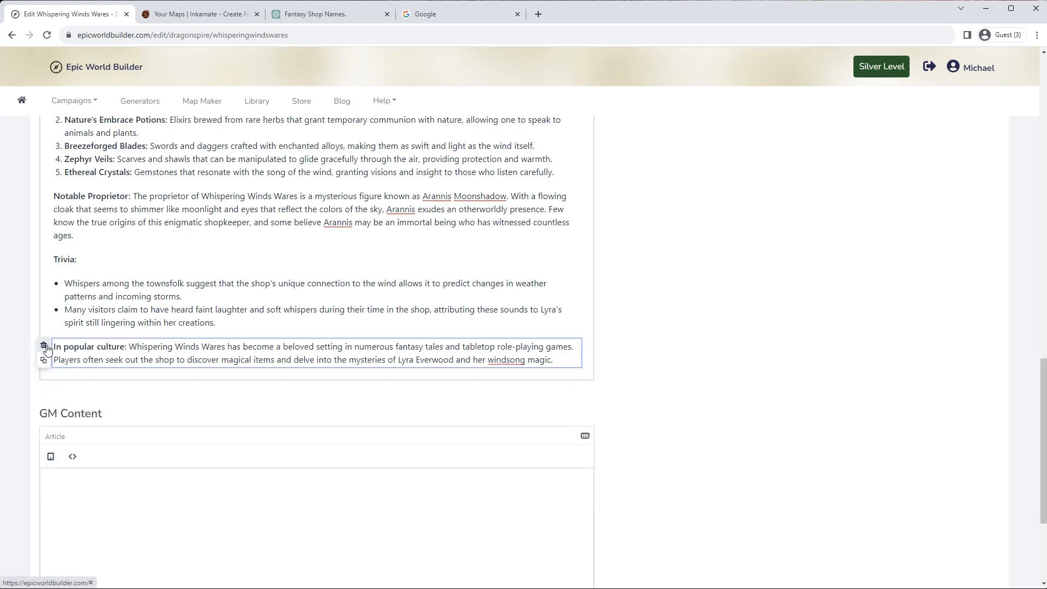
pyautogui.click(44, 344)
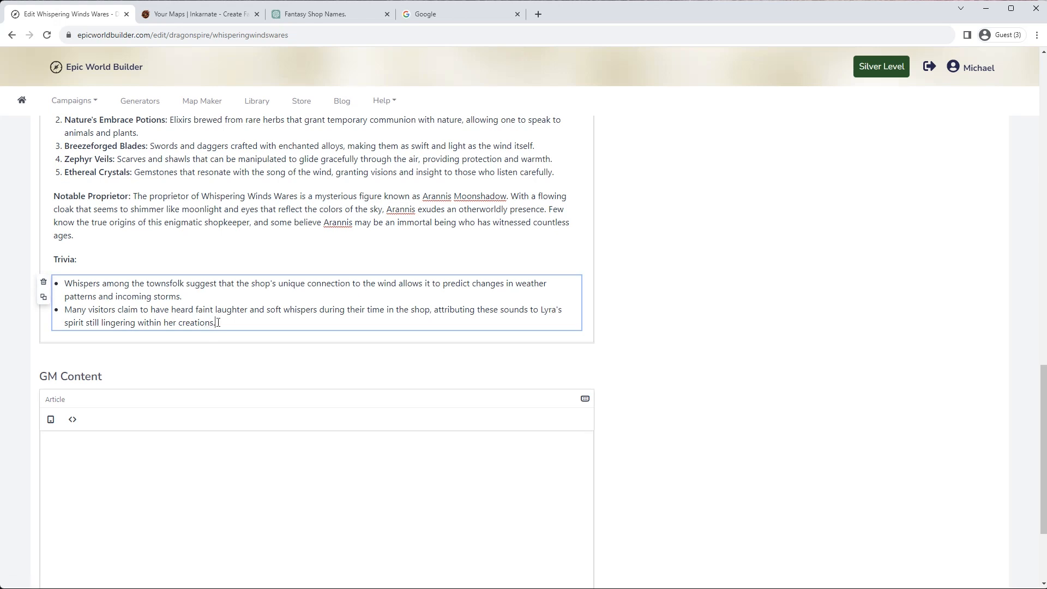
# Delete the trivia bullet list and its "Trivia" label from the public content
pyautogui.moveTo(218, 323); pyautogui.dragTo(65, 283)
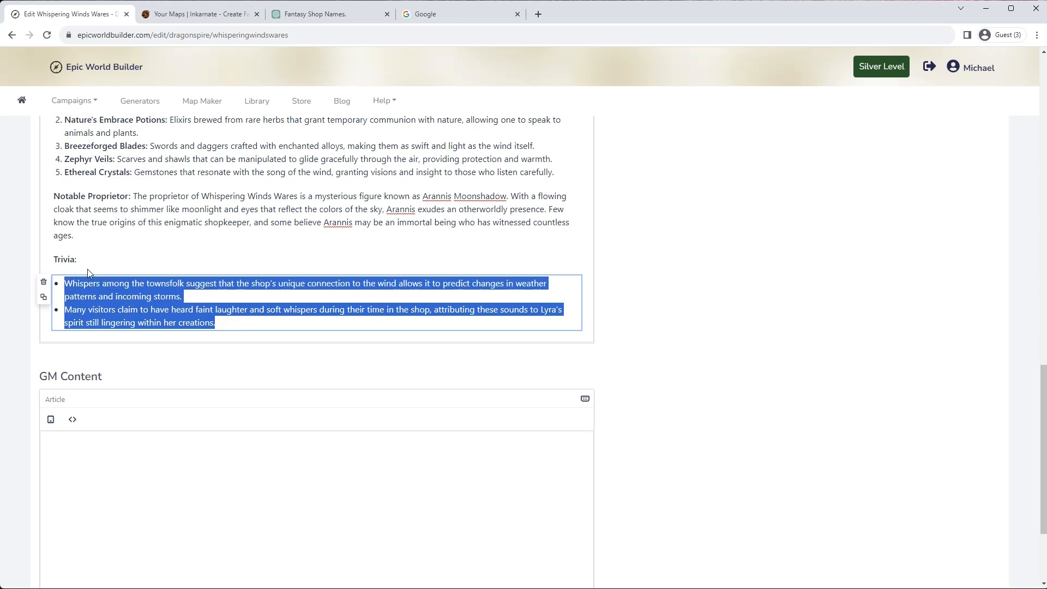
pyautogui.click(43, 281)
pyautogui.click(45, 258)
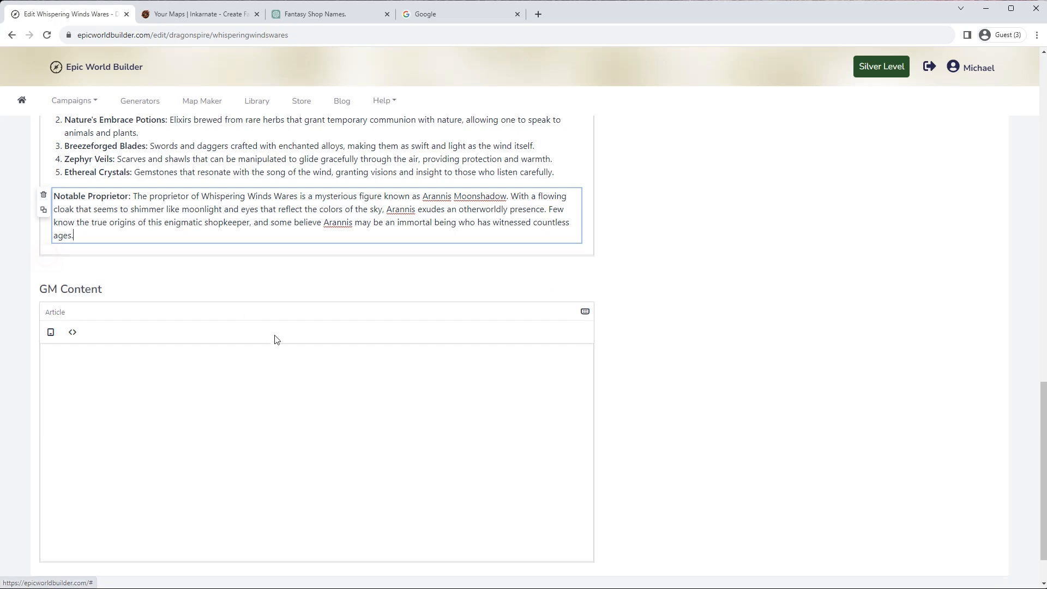
# Delete the original "Notable Proprietor" paragraph below the product list and the "Products" introduction line
pyautogui.scroll(2, 276, 344)
pyautogui.click(132, 305)
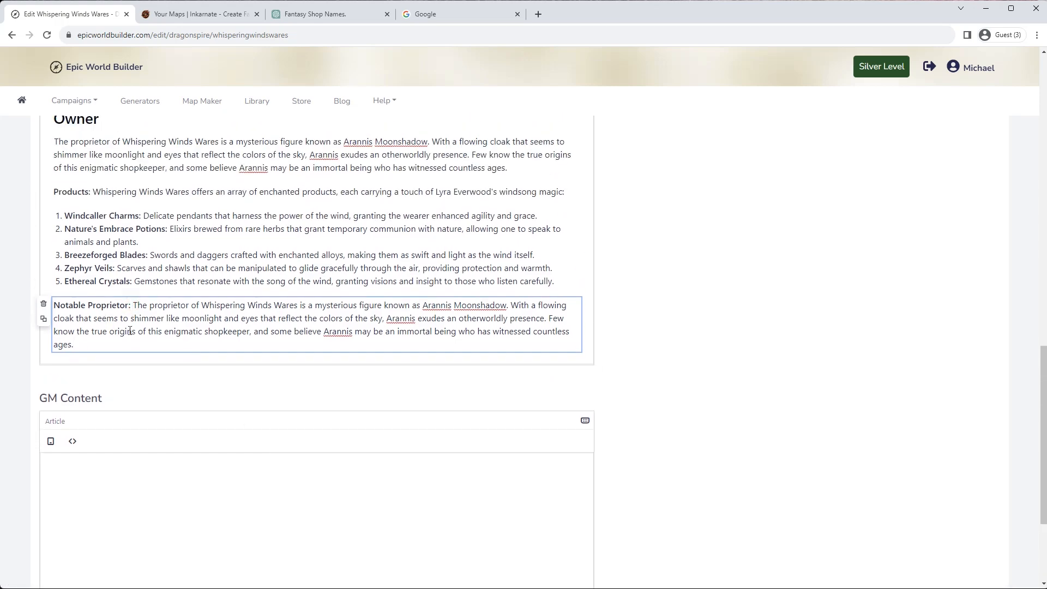
pyautogui.scroll(2, 145, 306)
pyautogui.click(44, 412)
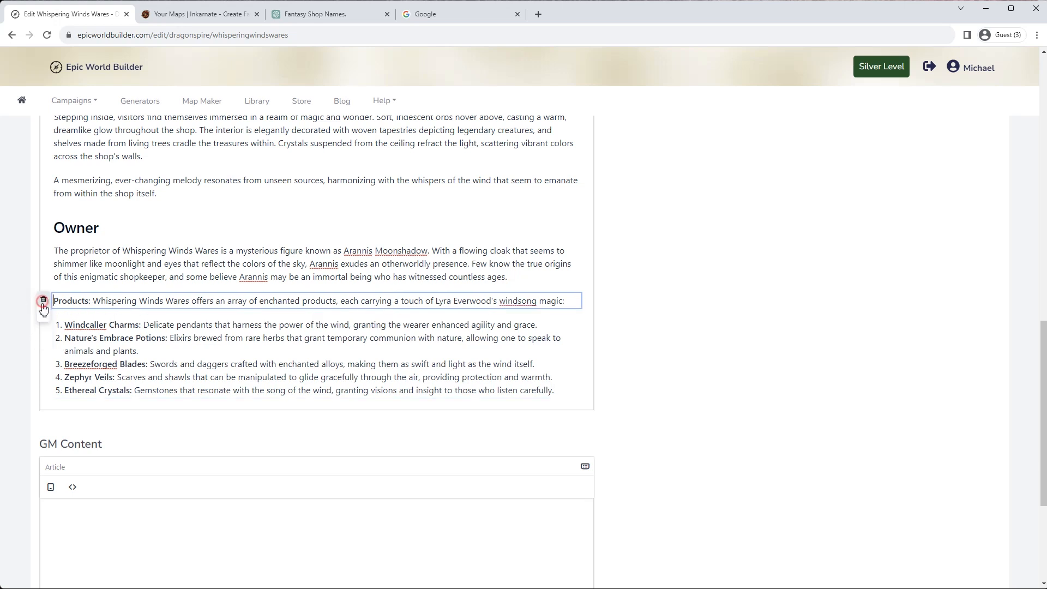
pyautogui.click(44, 300)
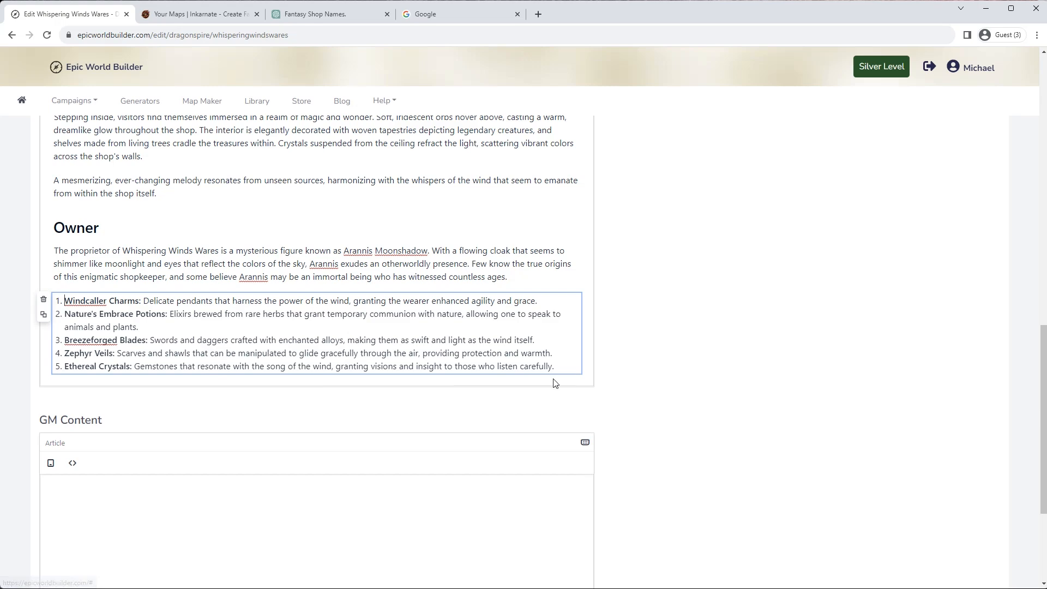
# Copy the numbered product list from the public content into the GM Content article
pyautogui.moveTo(565, 366); pyautogui.dragTo(50, 282)
pyautogui.hotkey('ctrl', 'c')
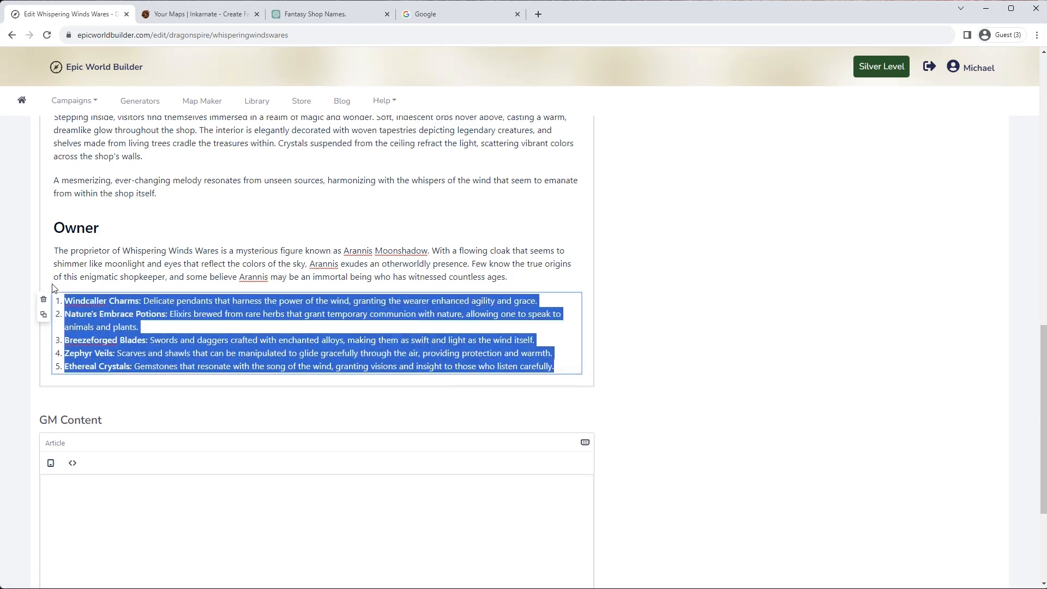
pyautogui.click(102, 493)
pyautogui.hotkey('ctrl', 'v')
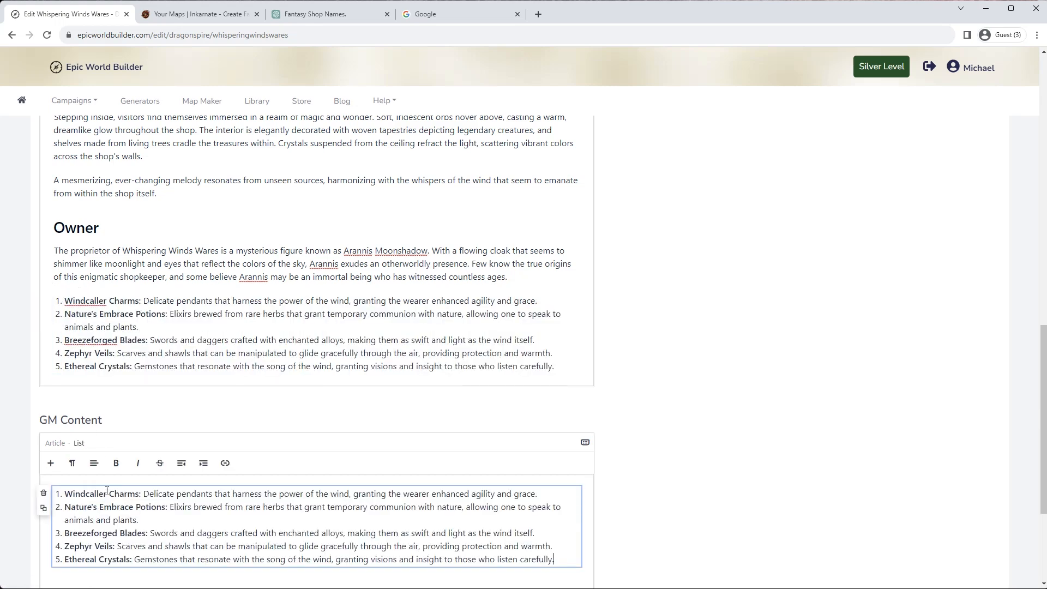
# Delete the numbered product list from the public content and save the page
pyautogui.click(54, 306)
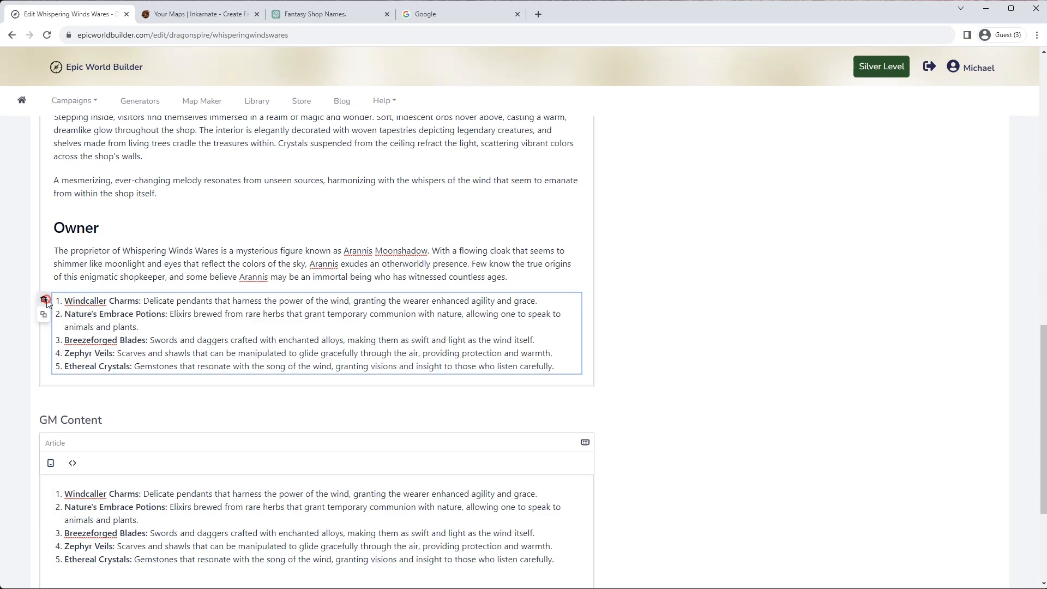
pyautogui.click(43, 299)
pyautogui.scroll(6, 638, 329)
pyautogui.scroll(10, 638, 329)
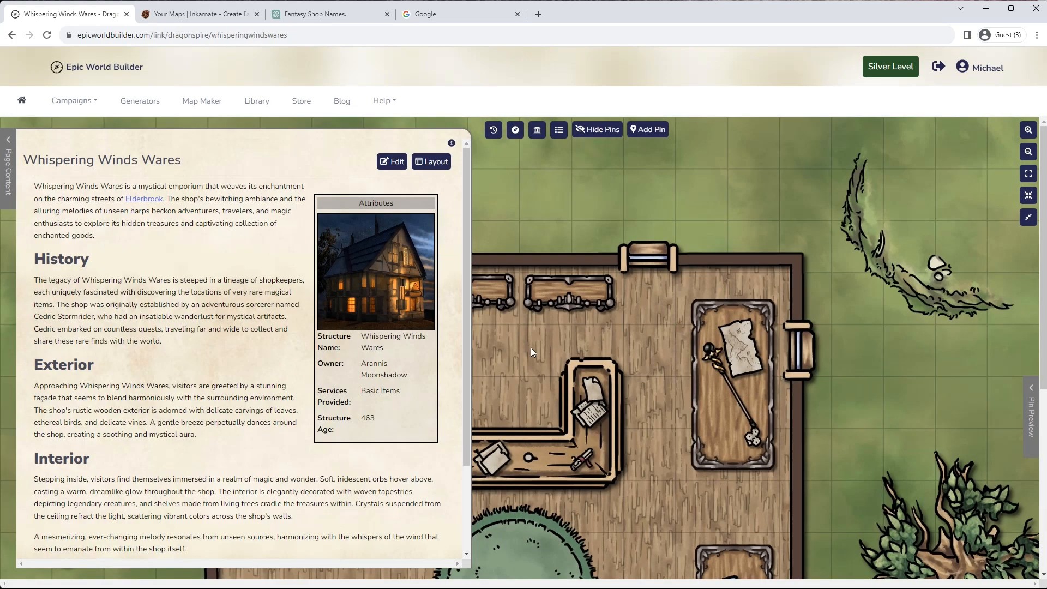
# Show and hide the Game Master section to check the product list, and reopen the Whispering Winds Wares page for editing
pyautogui.scroll(-2, 129, 417)
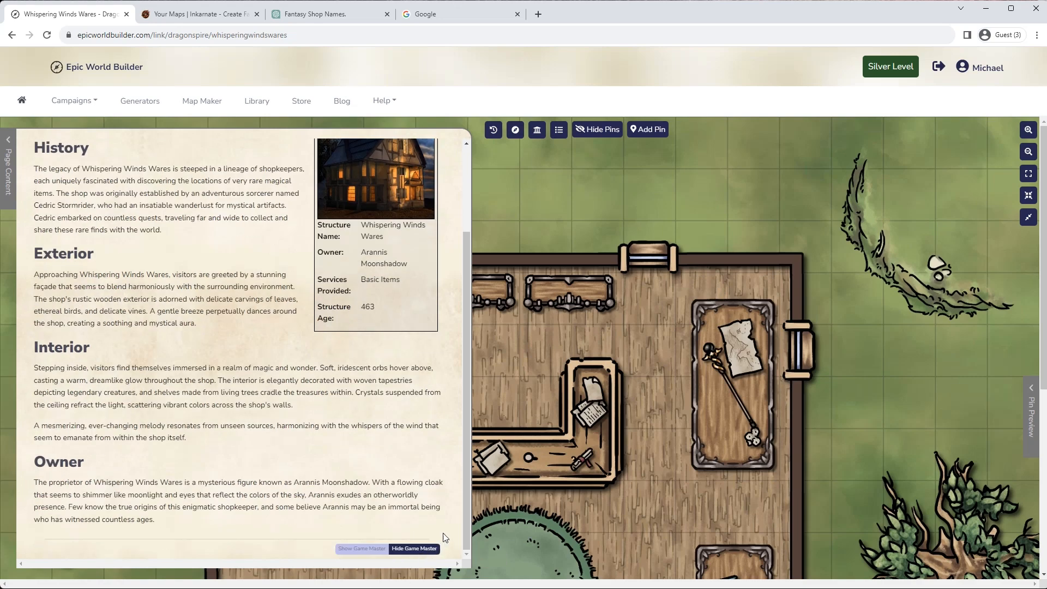
pyautogui.click(397, 550)
pyautogui.scroll(-2, 204, 514)
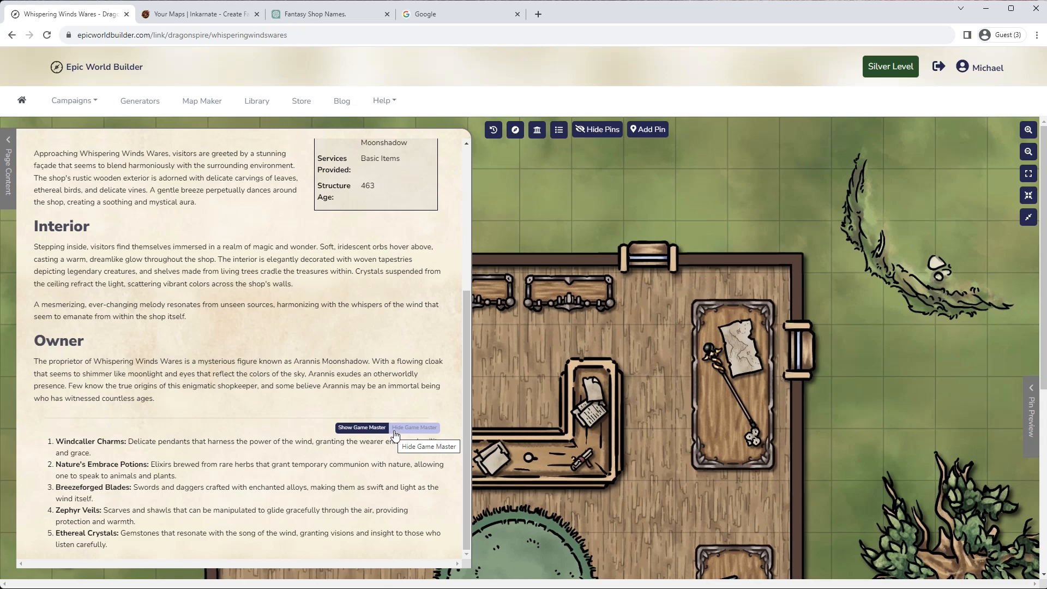
pyautogui.click(393, 429)
pyautogui.scroll(5, 371, 424)
pyautogui.click(389, 162)
pyautogui.scroll(-12, 328, 365)
# Try to insert three blank entries above the numbered product list in the GM Content
pyautogui.click(137, 324)
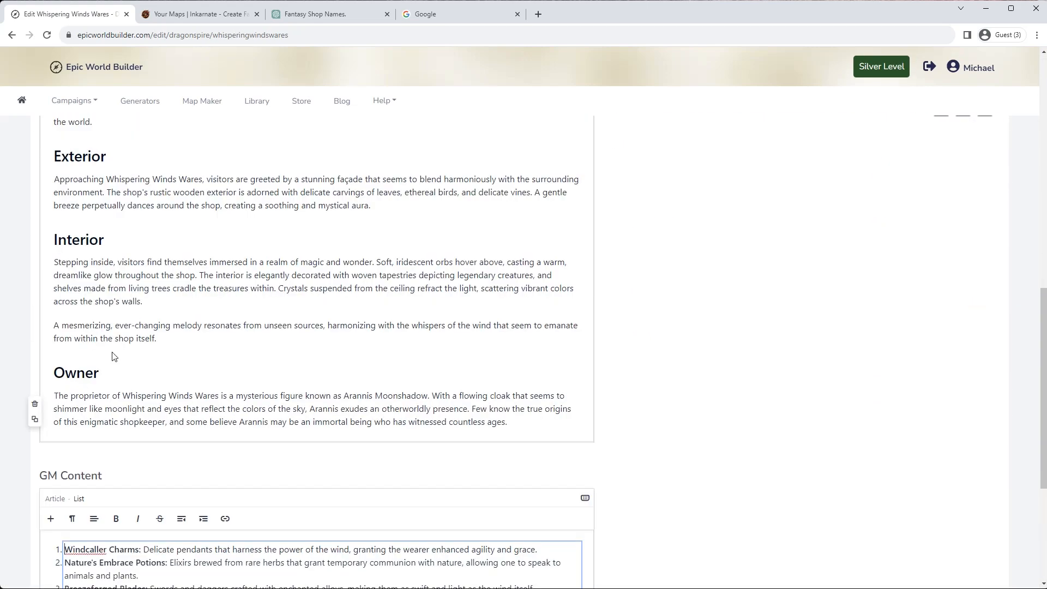
pyautogui.scroll(-2, 66, 499)
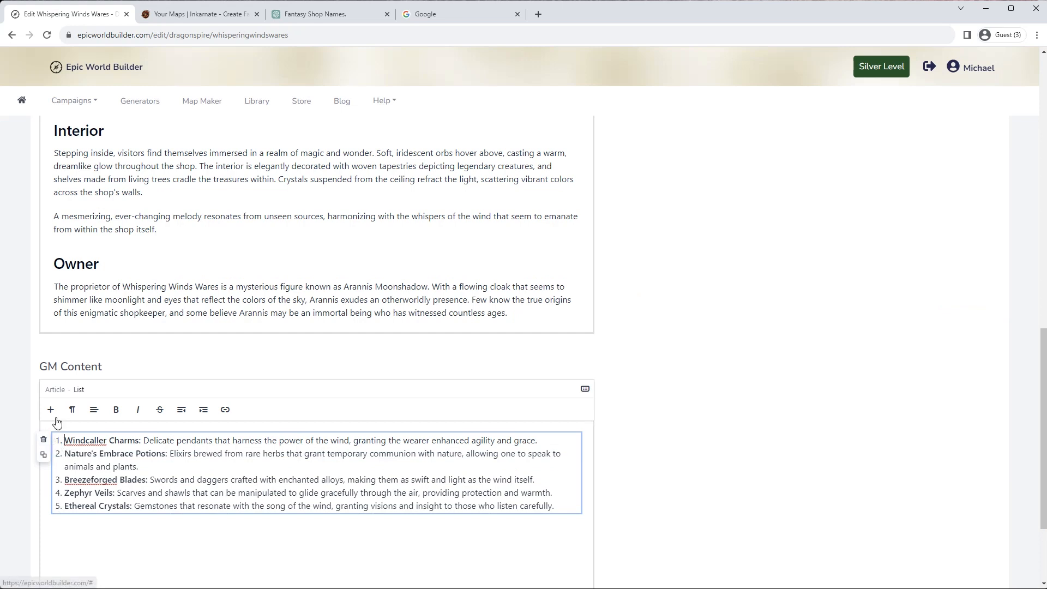
pyautogui.click(70, 440)
pyautogui.click(64, 440)
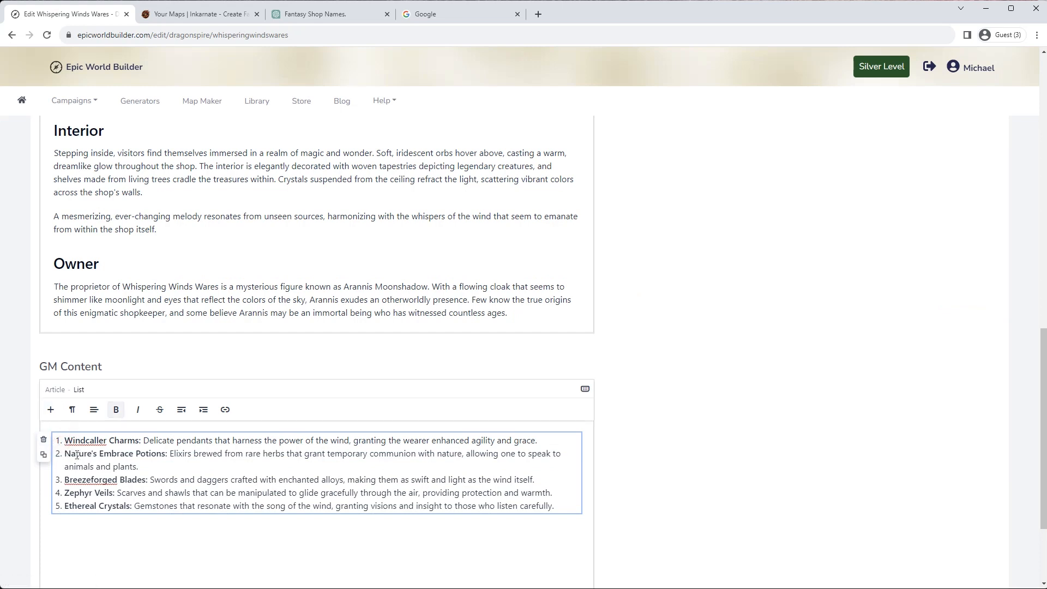
pyautogui.press('Return')
pyautogui.press('Return')
pyautogui.press('Return')
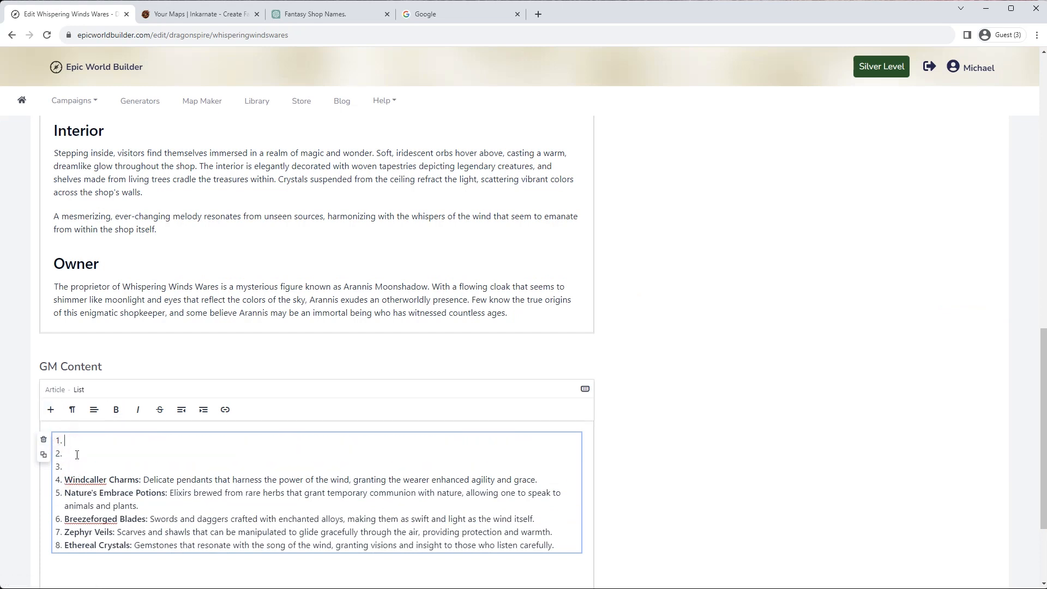
pyautogui.click(77, 455)
pyautogui.moveTo(566, 546); pyautogui.dragTo(22, 471)
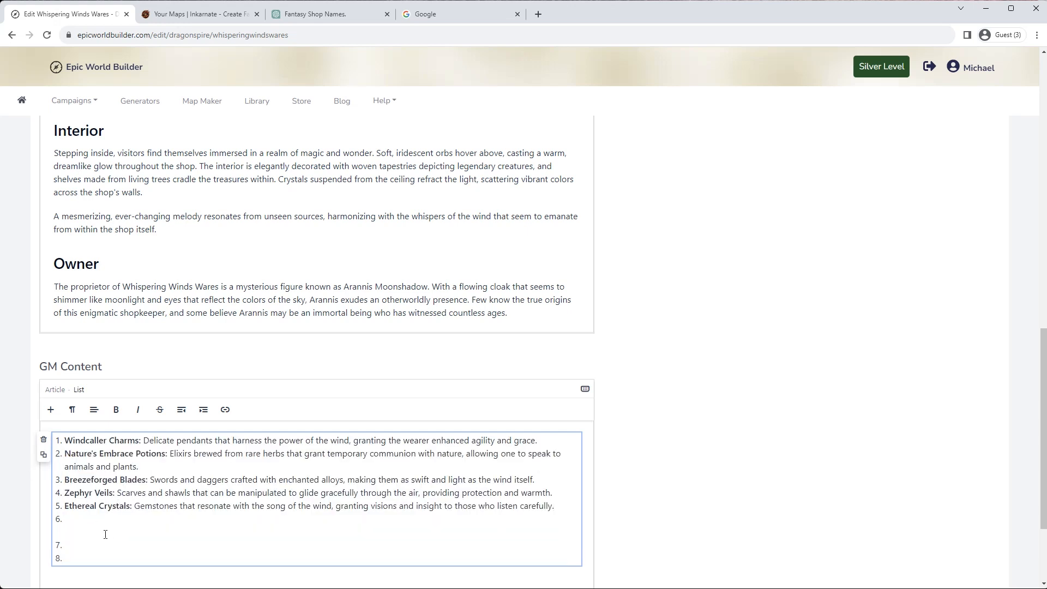
pyautogui.scroll(-2, 105, 535)
pyautogui.click(88, 450)
pyautogui.press('BackSpace')
pyautogui.press('BackSpace')
pyautogui.press('BackSpace')
pyautogui.press('BackSpace')
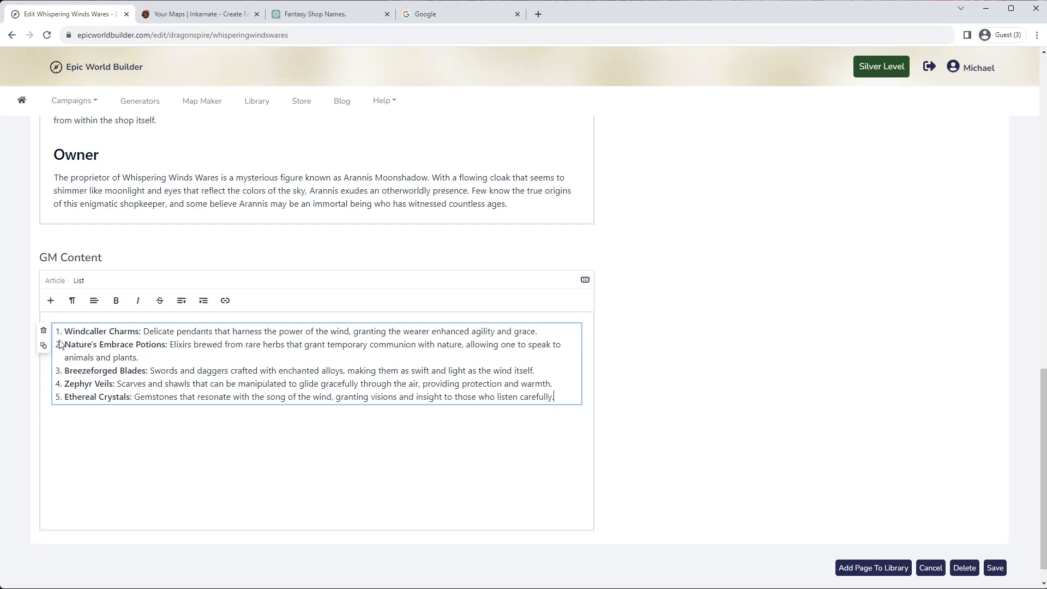
# Delete the numbered product list from the GM Content
pyautogui.click(44, 331)
pyautogui.scroll(7, 449, 430)
pyautogui.scroll(-1, 483, 427)
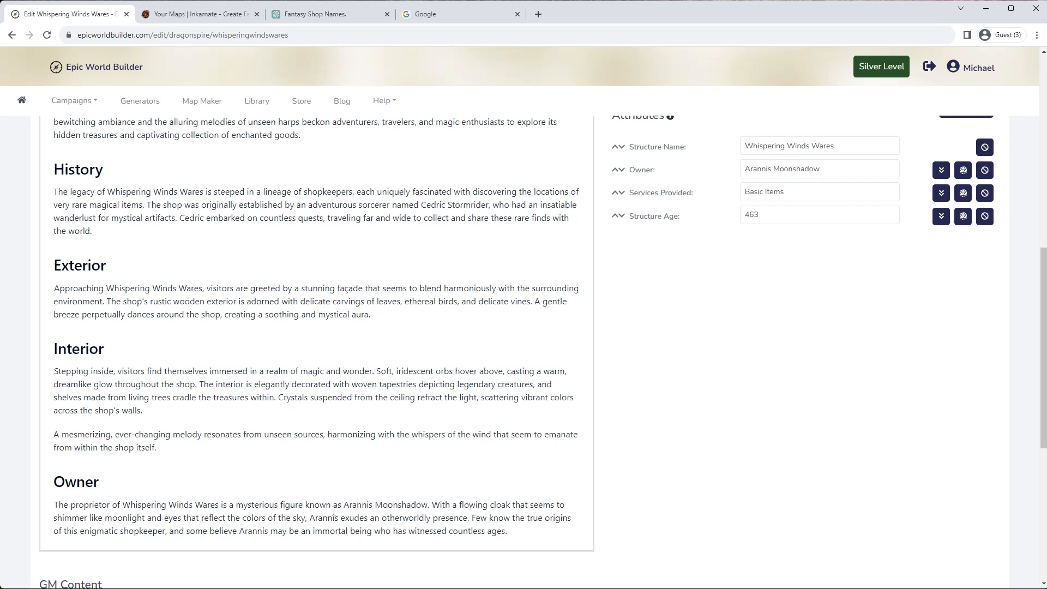
# Copy the proprietor's name from the Owner paragraph and save the page
pyautogui.moveTo(429, 505); pyautogui.dragTo(343, 506)
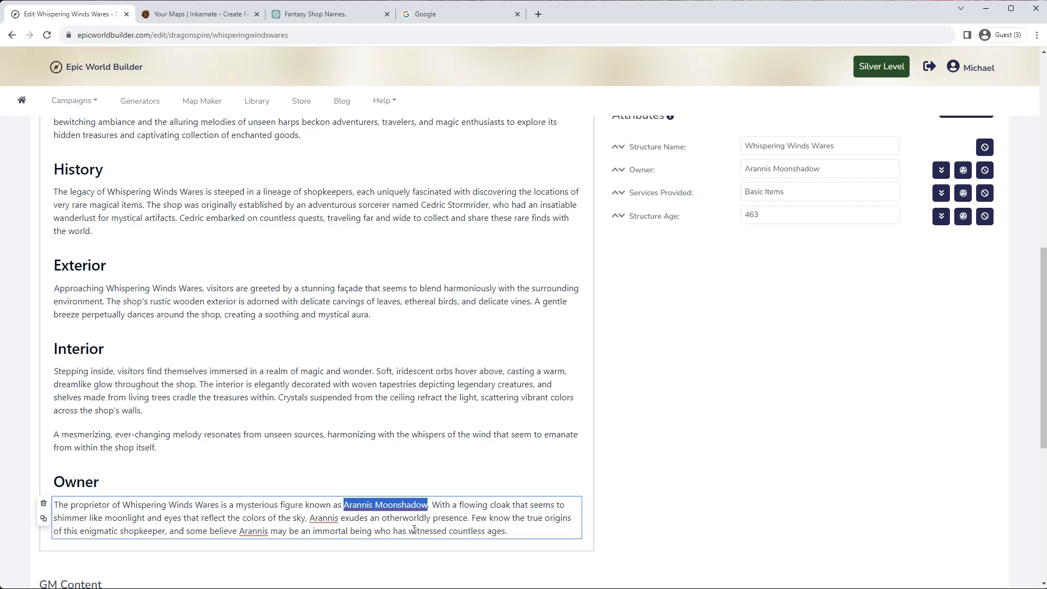
pyautogui.scroll(-2, 413, 529)
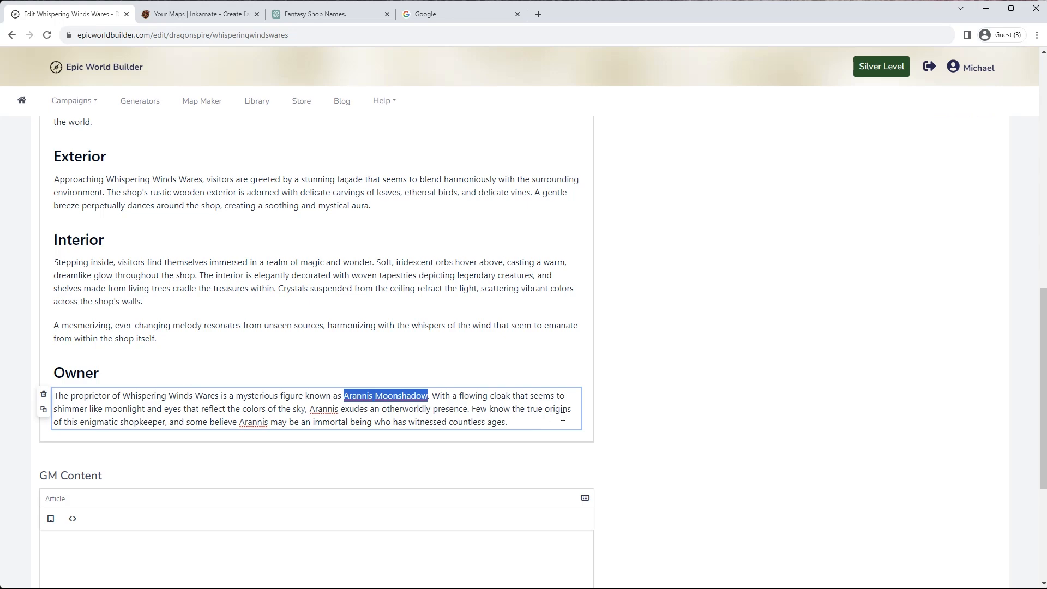
pyautogui.scroll(15, 563, 416)
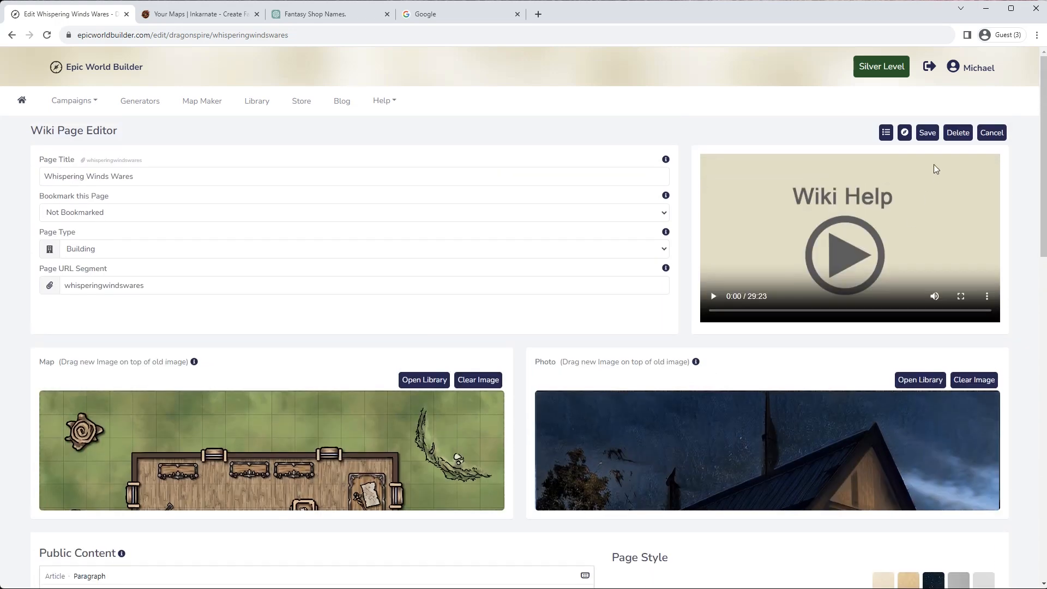
pyautogui.click(927, 132)
# Switch to the ChatGPT conversation and send the prompt "Give me some info on Arannis Moonshadow"
pyautogui.click(319, 15)
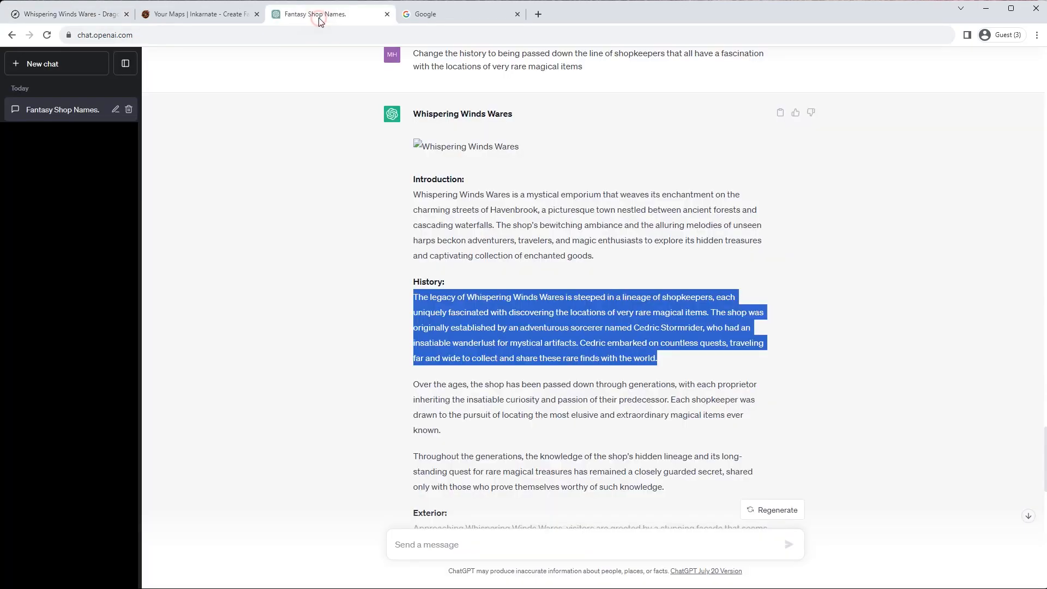
pyautogui.scroll(-15, 442, 488)
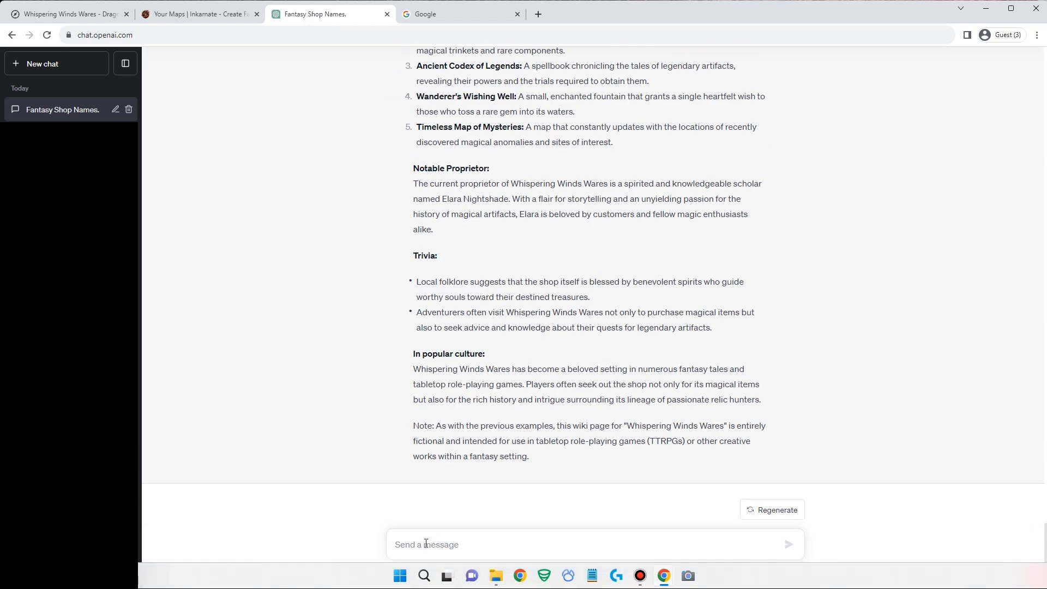
pyautogui.write('Give ma')
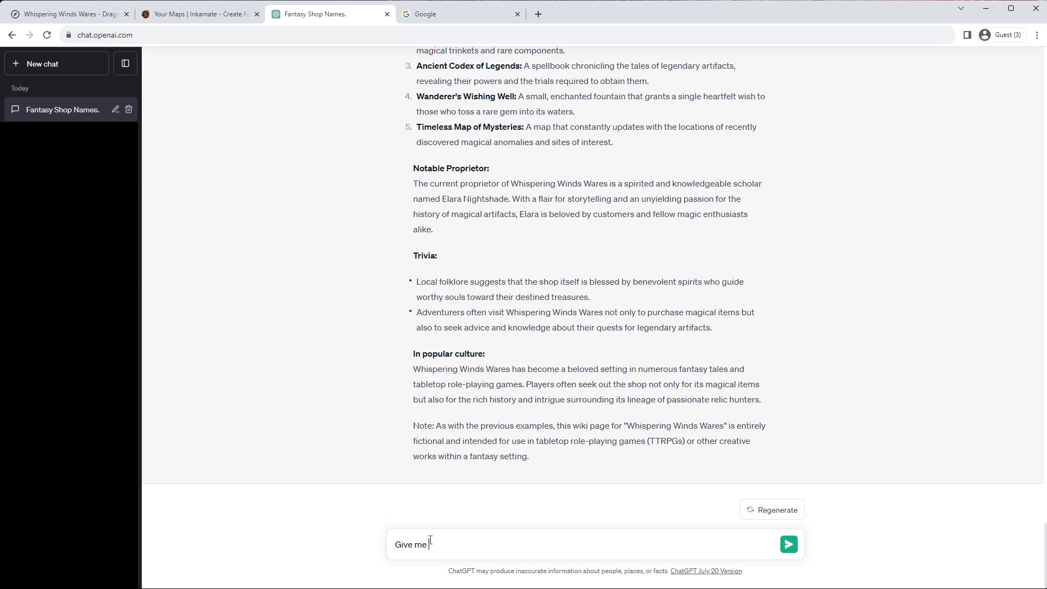
pyautogui.write('some info on')
pyautogui.write('Arannis Moonshadow')
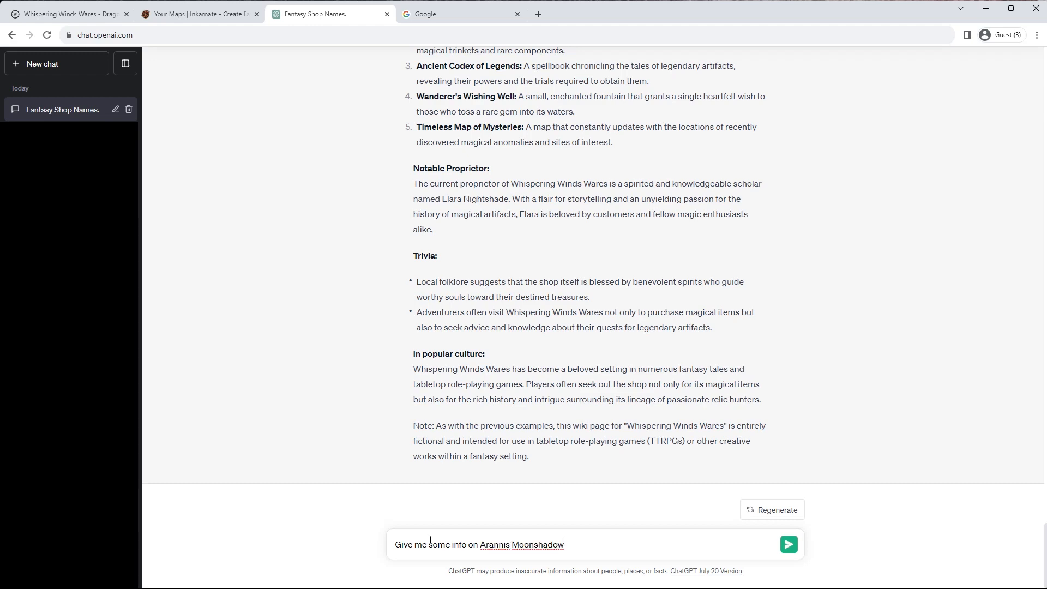
pyautogui.press('Return')
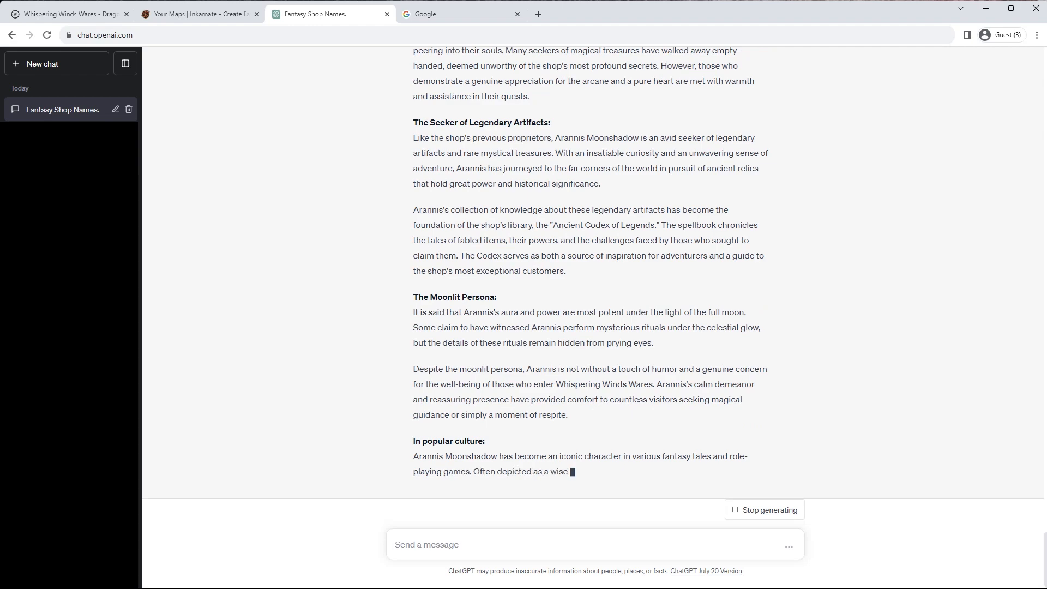
# Review the generated character description and copy its title, "Arannis Moonshadow"
pyautogui.scroll(15, 517, 473)
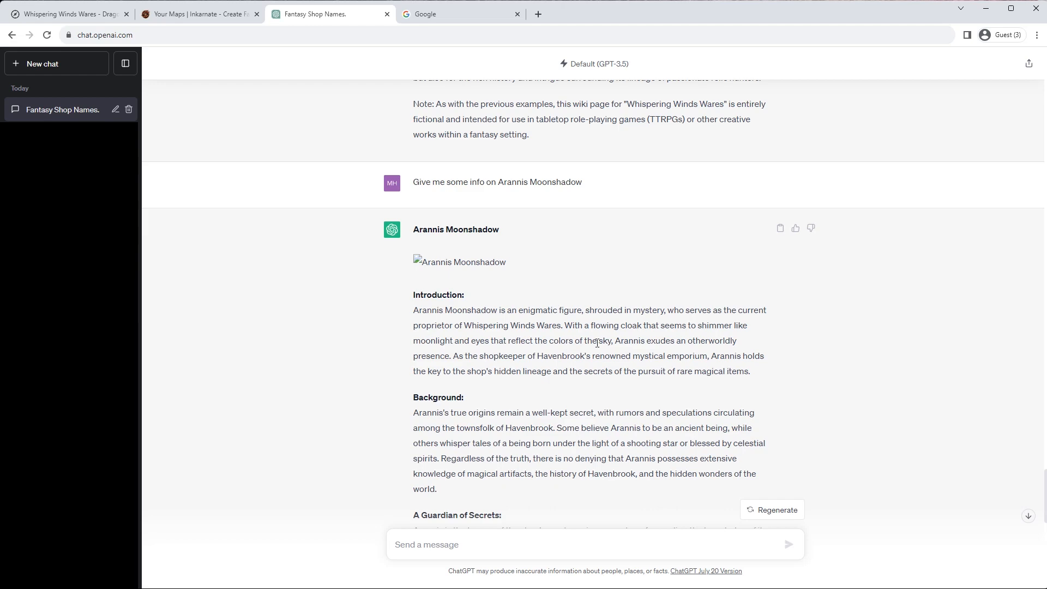
pyautogui.scroll(-2, 591, 360)
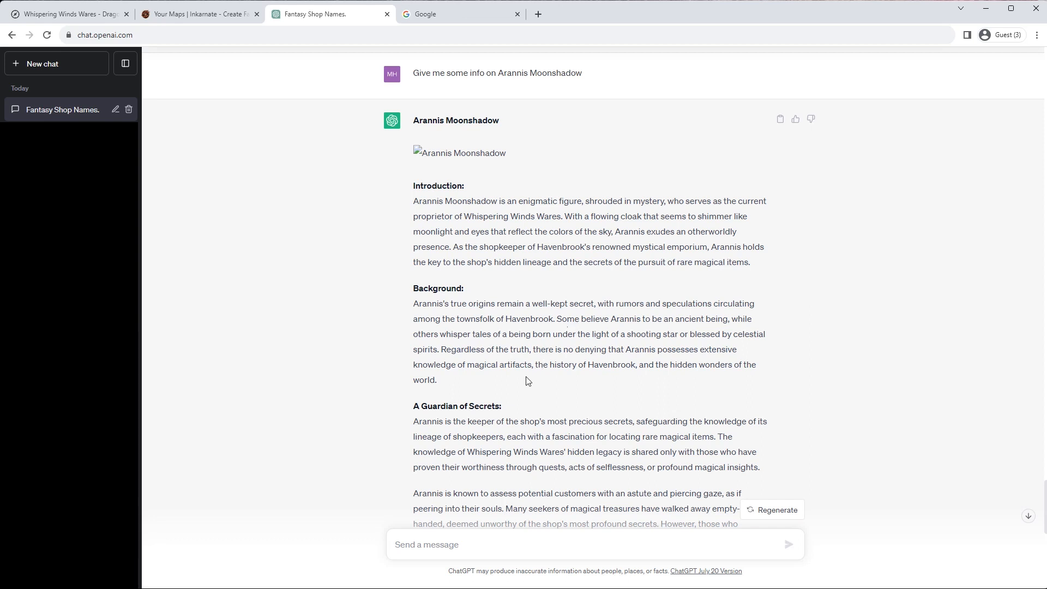
pyautogui.scroll(-1, 526, 379)
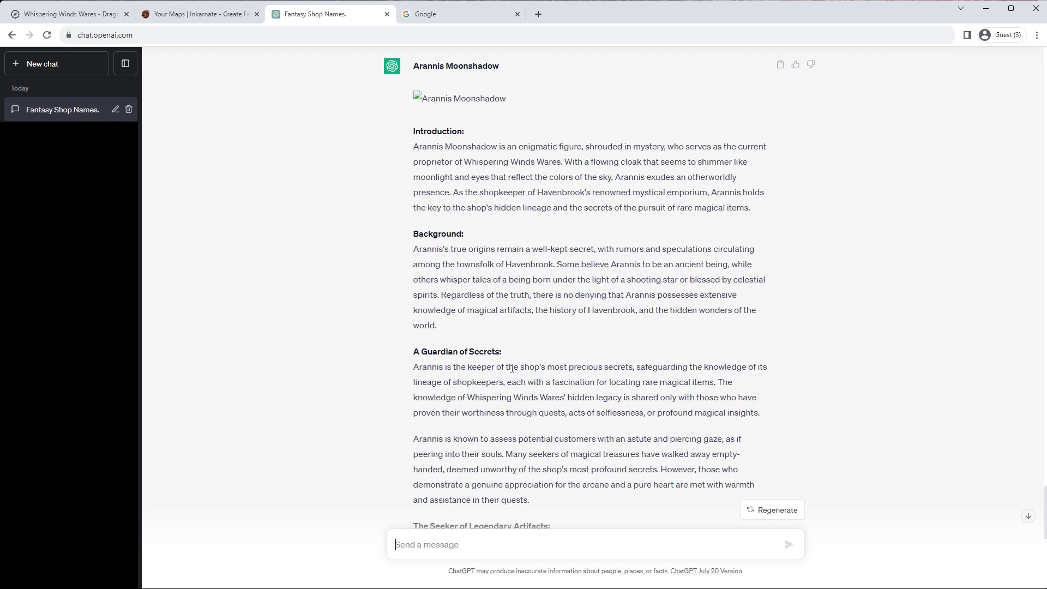
pyautogui.scroll(1, 475, 323)
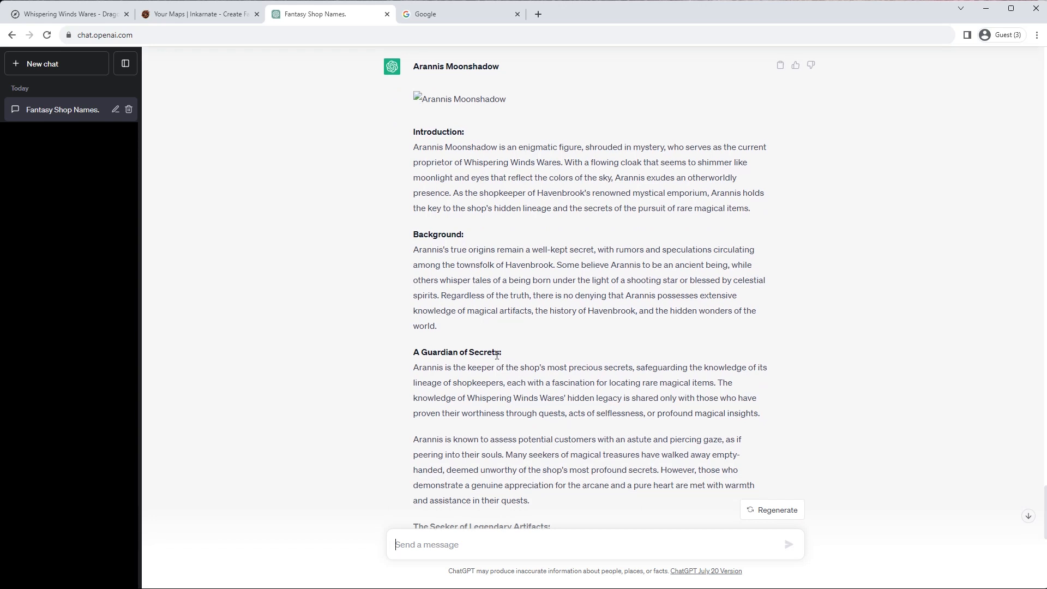
pyautogui.click(507, 154)
pyautogui.moveTo(499, 122); pyautogui.dragTo(412, 127)
pyautogui.hotkey('ctrl', 'c')
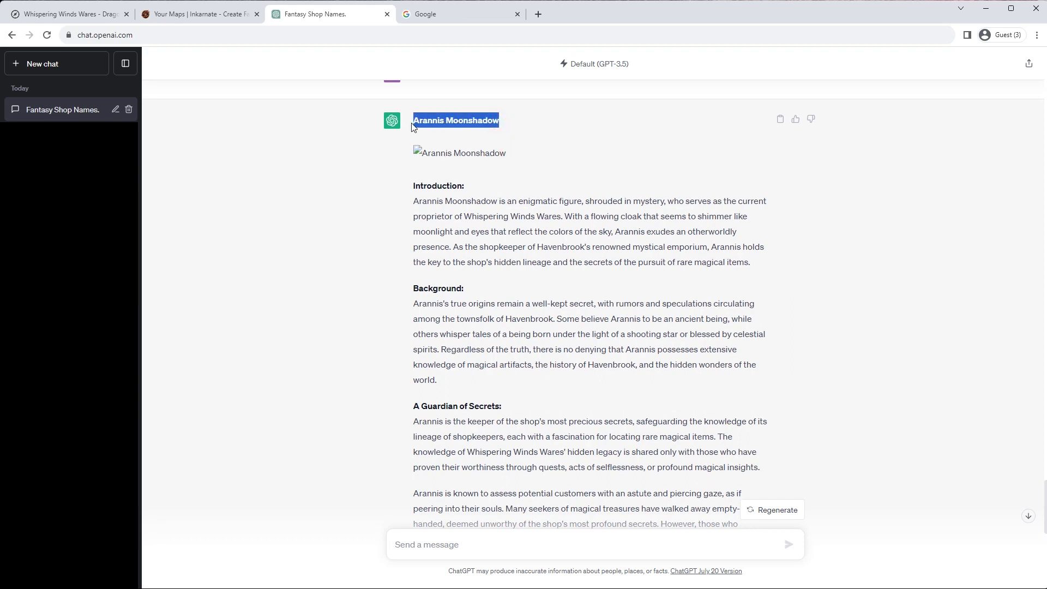
# Switch to Epic World Builder and create a new Character page titled "Arannis Moonshadow" in the Dragonspire campaign
pyautogui.click(60, 15)
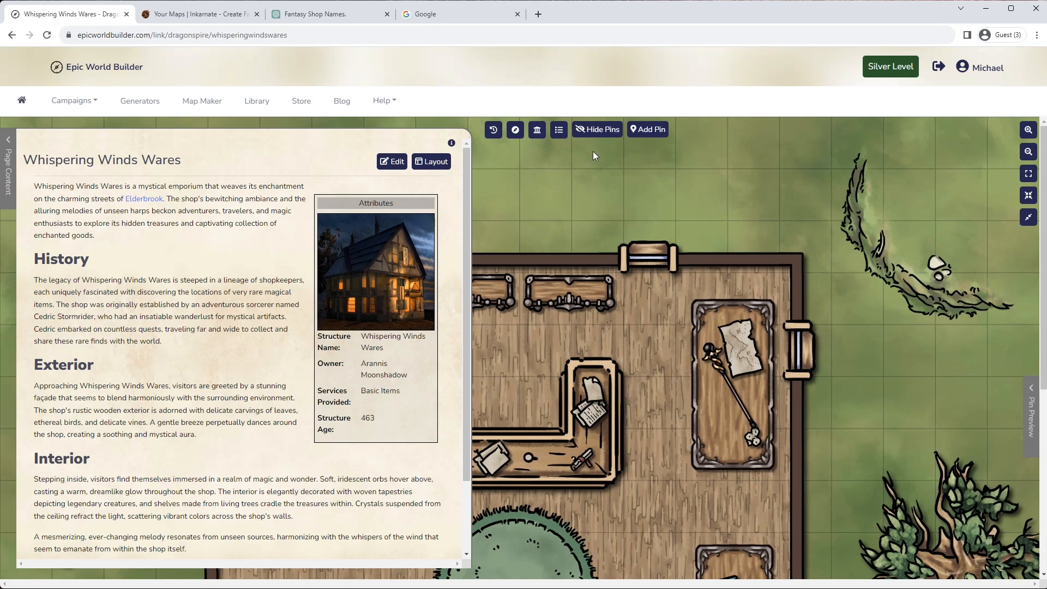
pyautogui.click(563, 133)
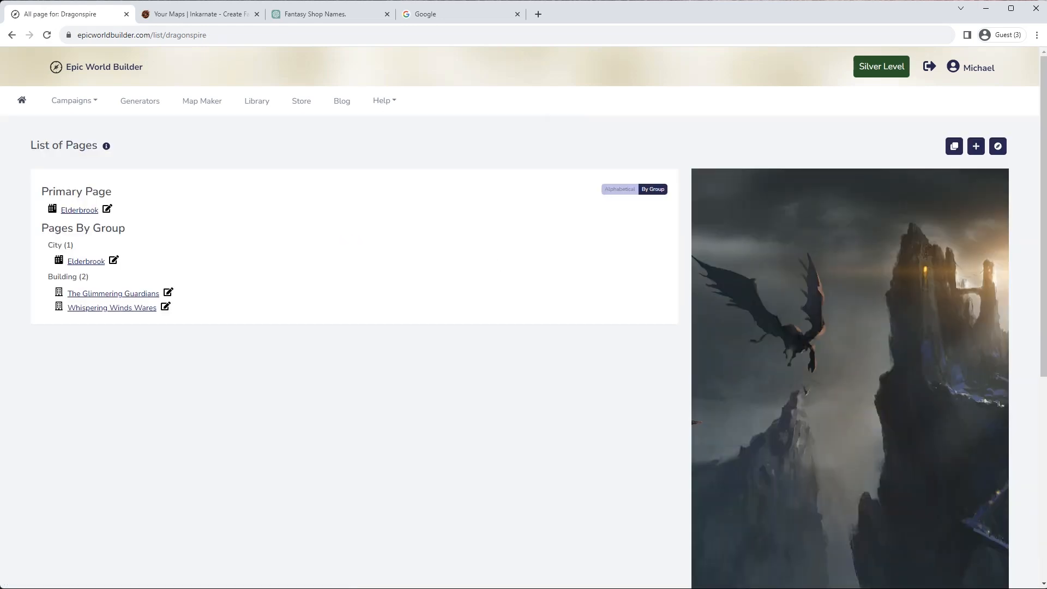
pyautogui.click(976, 147)
pyautogui.click(90, 173)
pyautogui.hotkey('ctrl', 'v')
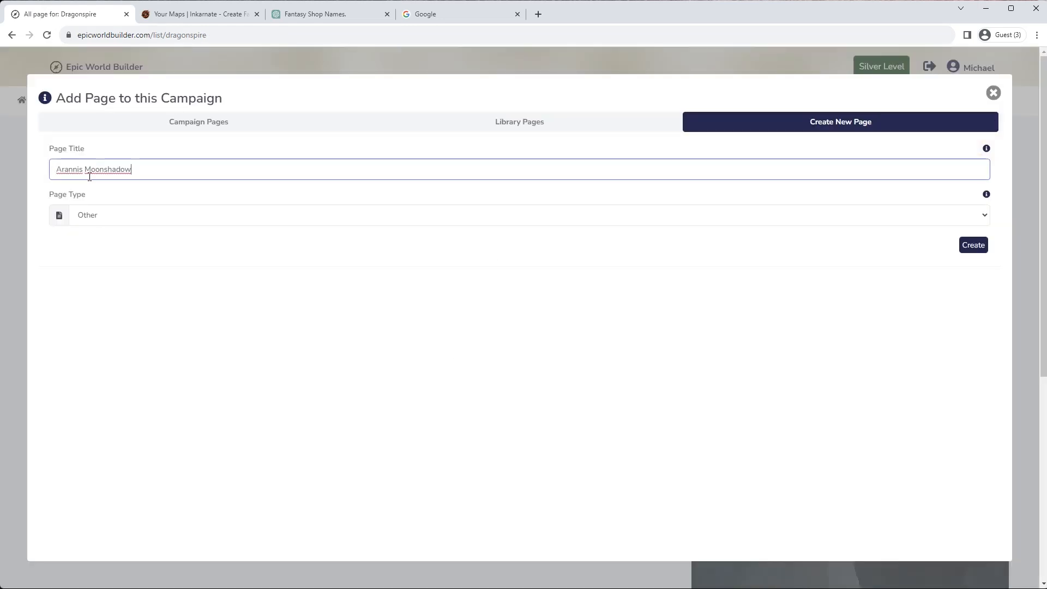
pyautogui.click(92, 216)
pyautogui.click(93, 243)
pyautogui.click(967, 249)
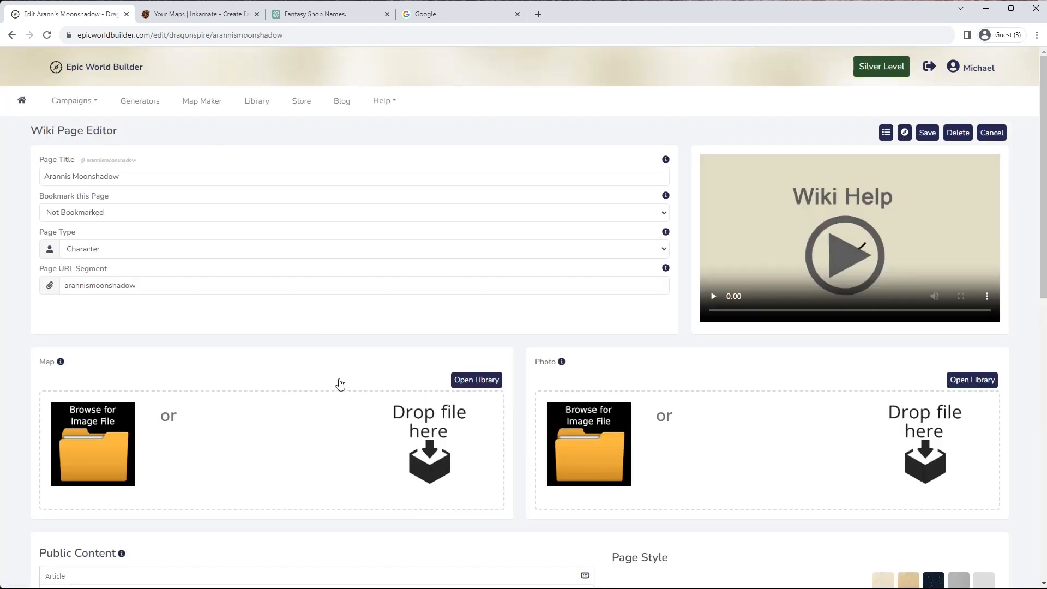
# Copy the page title into the character's Name attribute
pyautogui.scroll(-7, 329, 381)
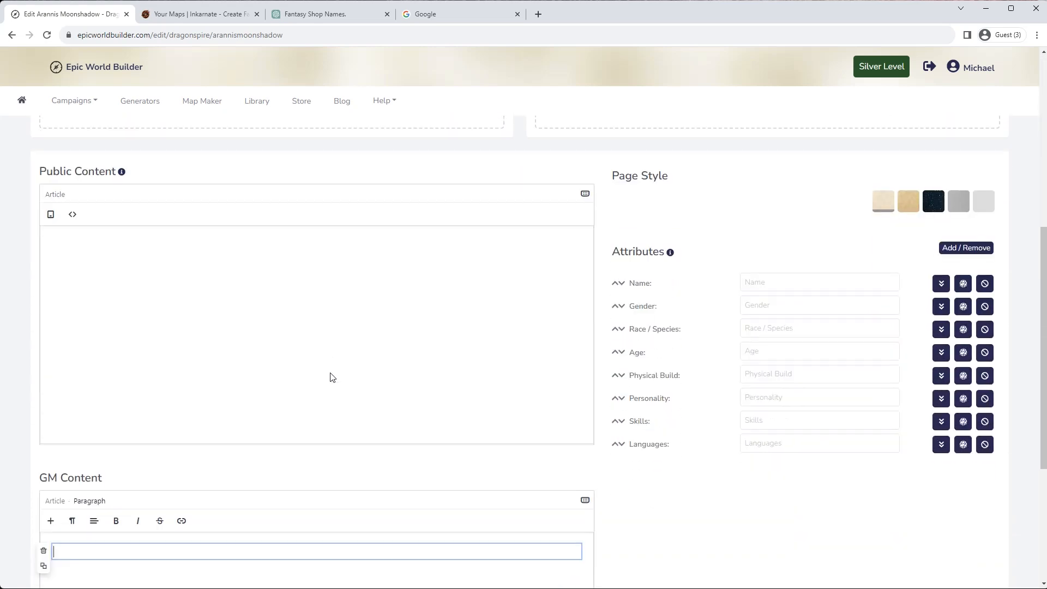
pyautogui.scroll(7, 312, 277)
pyautogui.moveTo(133, 180); pyautogui.dragTo(34, 174)
pyautogui.hotkey('ctrl', 'c')
pyautogui.scroll(-6, 794, 421)
pyautogui.click(778, 335)
pyautogui.hotkey('ctrl', 'v')
# Set the Gender attribute to Male and the Race / Species attribute to Elf
pyautogui.click(941, 360)
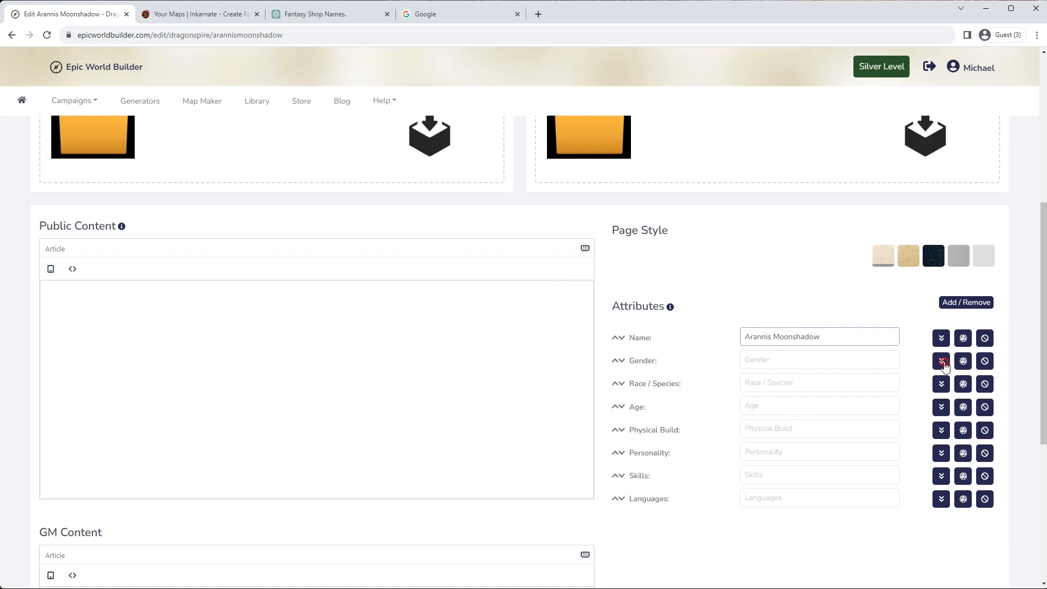
pyautogui.click(842, 393)
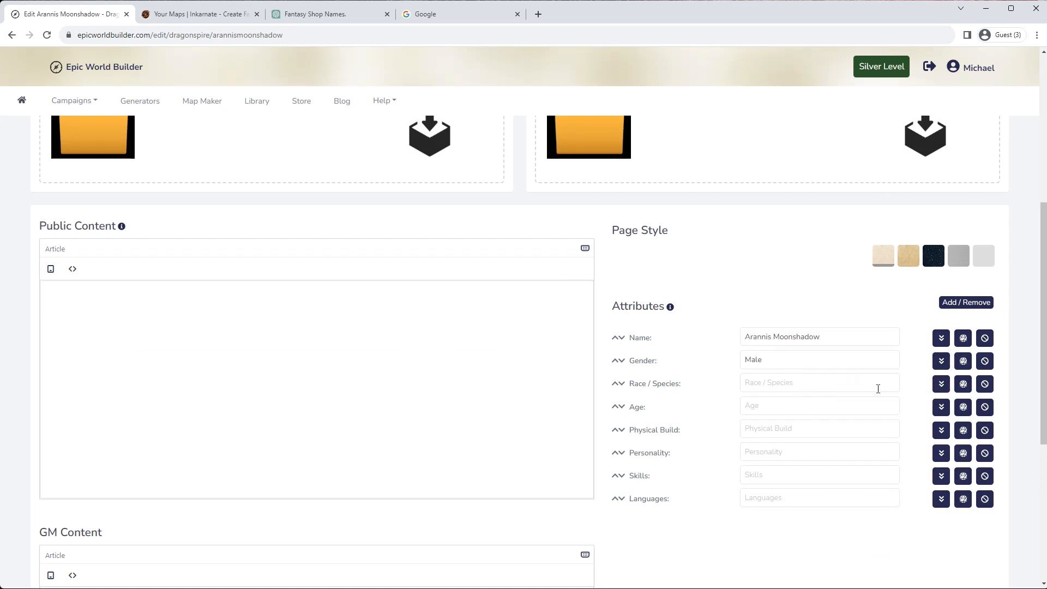
pyautogui.click(961, 385)
# Set the Age attribute to "No one really knows", replacing the randomly generated age
pyautogui.click(963, 409)
pyautogui.click(965, 410)
pyautogui.click(964, 413)
pyautogui.click(964, 414)
pyautogui.moveTo(776, 406); pyautogui.dragTo(717, 412)
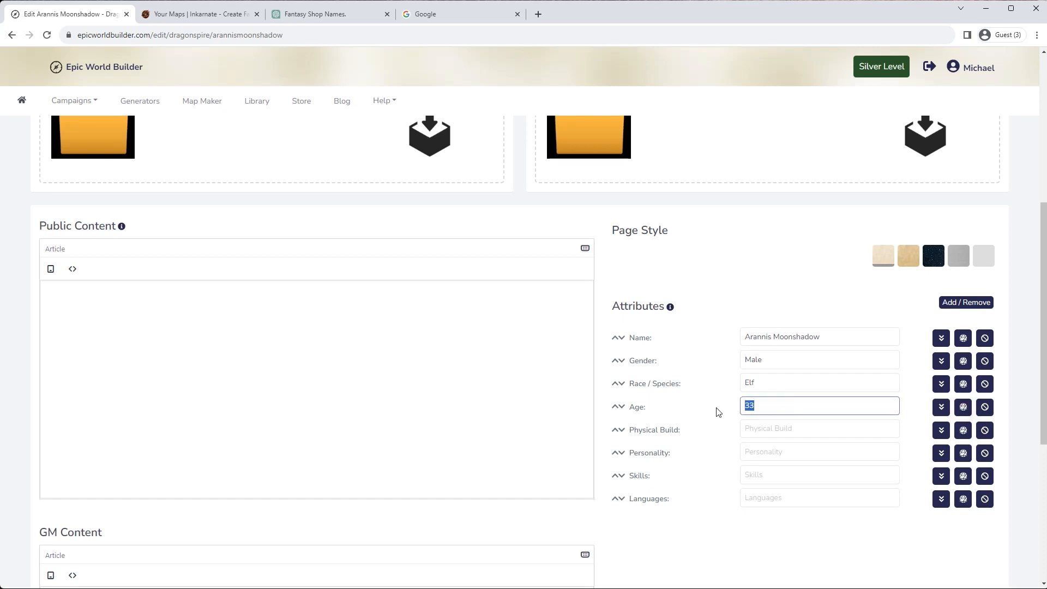
pyautogui.write('No one really knows')
# Generate several random suggestions for the Physical Build attribute
pyautogui.click(968, 434)
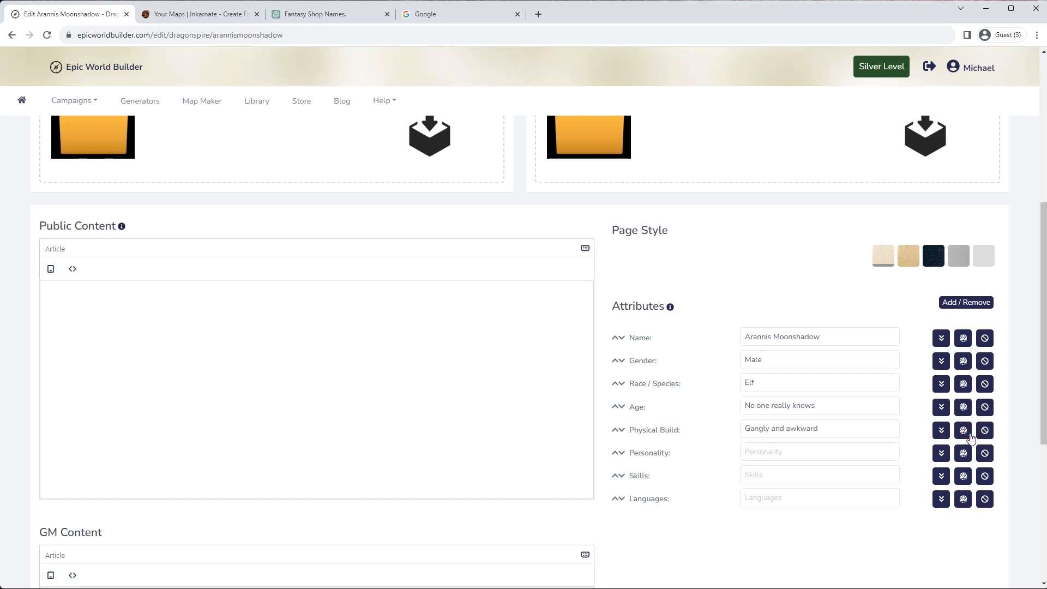
pyautogui.click(969, 436)
pyautogui.click(969, 437)
pyautogui.click(969, 437)
pyautogui.click(969, 437)
pyautogui.click(969, 437)
pyautogui.click(969, 436)
pyautogui.click(964, 440)
pyautogui.click(964, 439)
# Set the Physical Build attribute to "Thin and wiry" and the Personality attribute to Curious
pyautogui.click(941, 431)
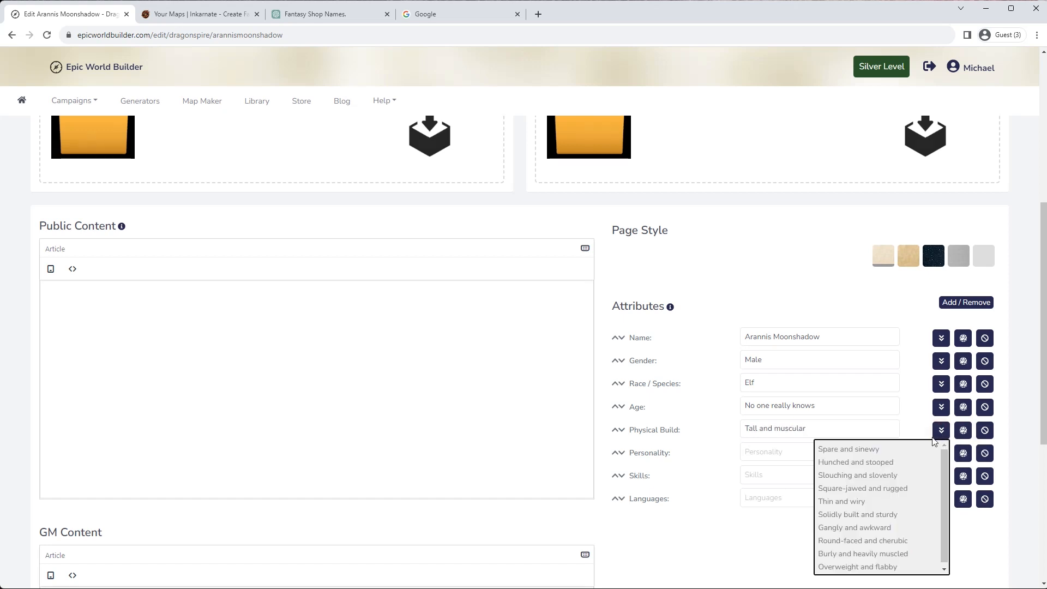
pyautogui.click(909, 501)
pyautogui.click(962, 454)
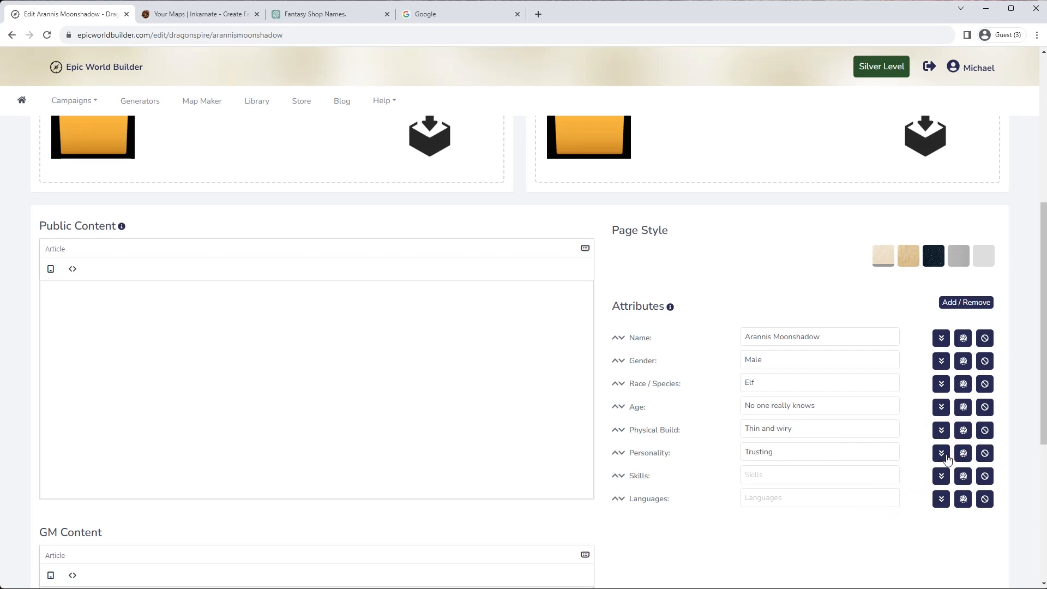
pyautogui.click(943, 454)
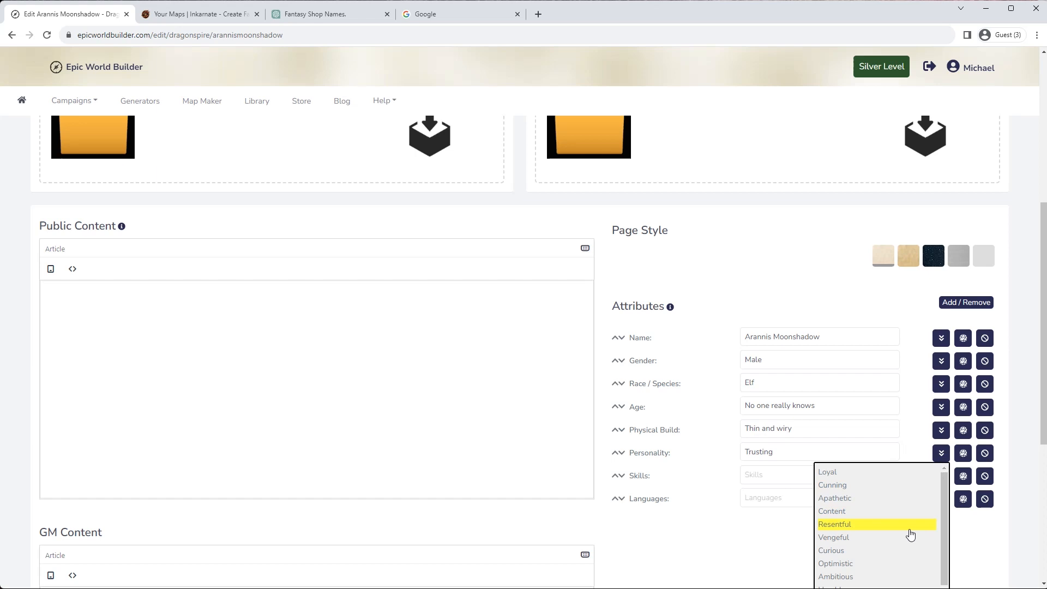
pyautogui.click(873, 550)
pyautogui.scroll(-2, 894, 508)
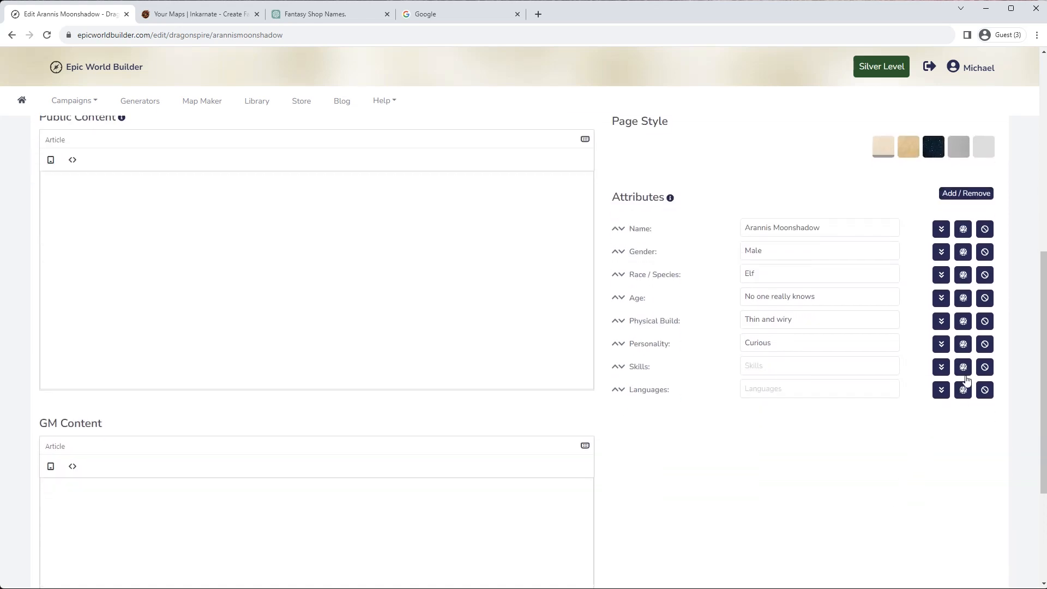
# Set the Languages attribute to Common and remove the empty Skills attribute
pyautogui.click(940, 392)
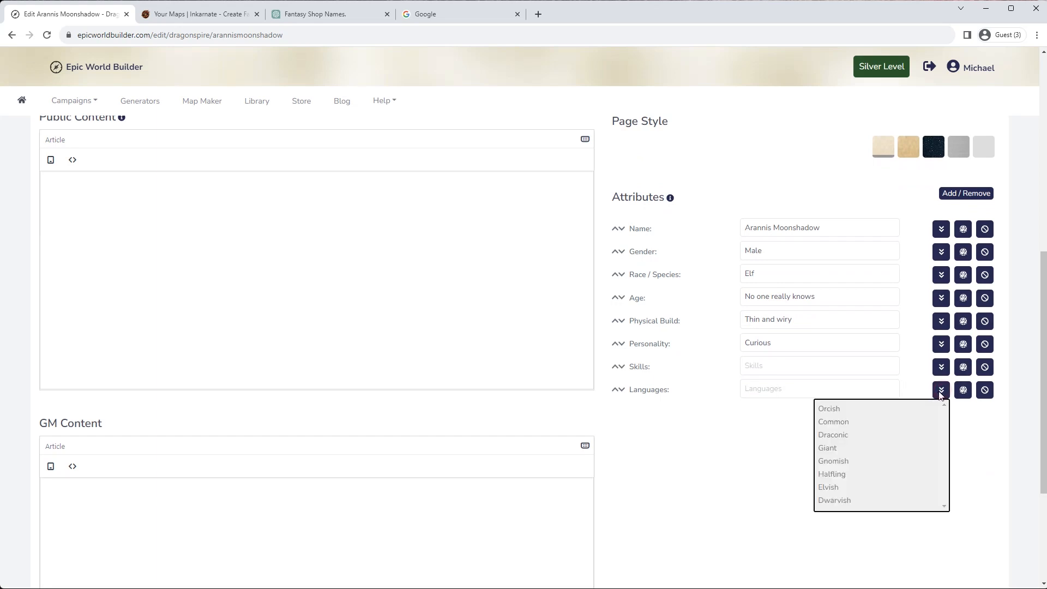
pyautogui.scroll(1, 893, 472)
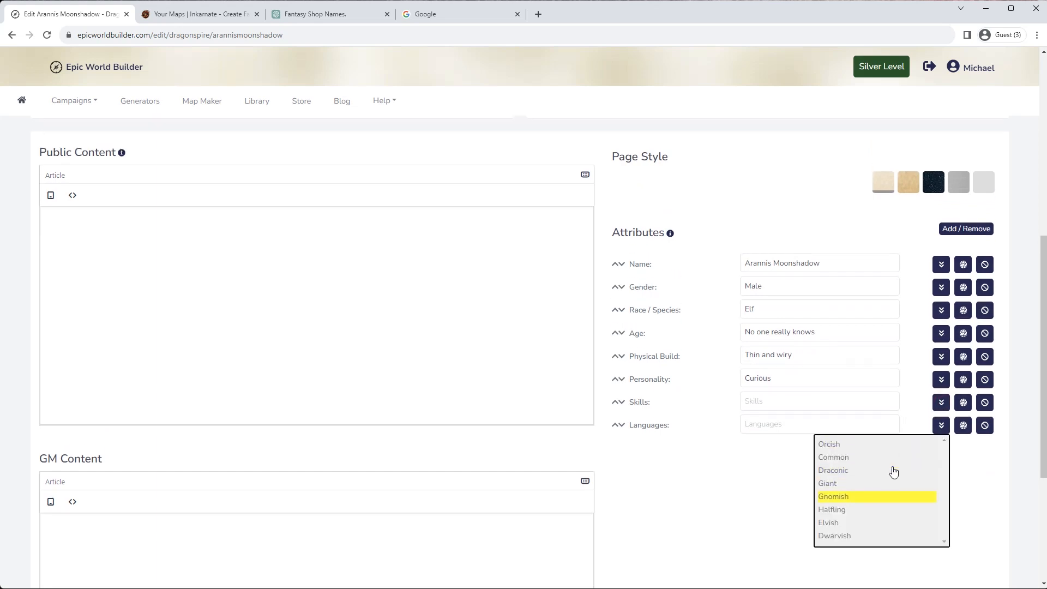
pyautogui.click(853, 477)
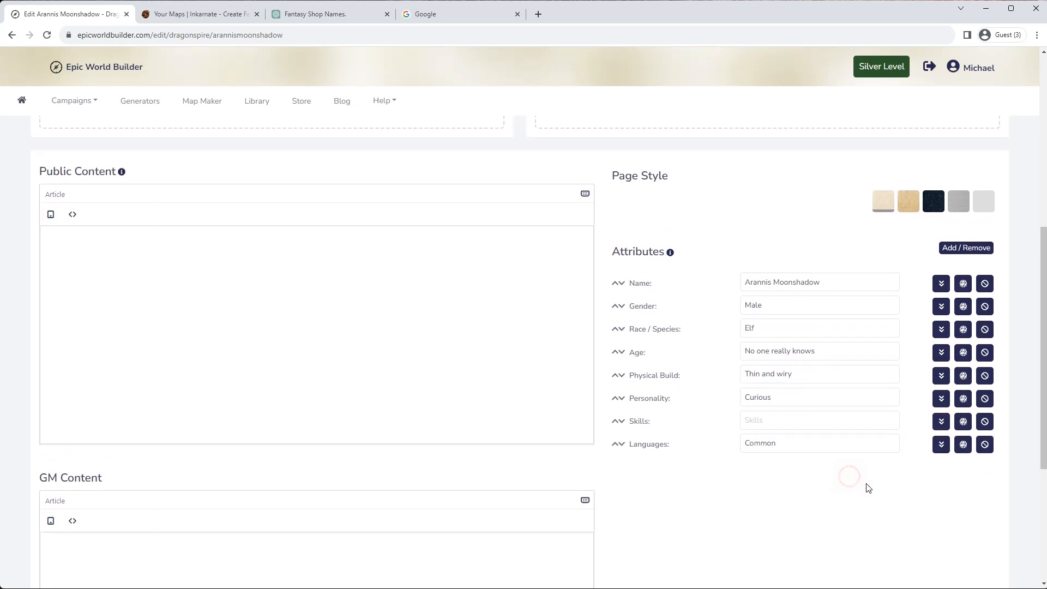
pyautogui.click(985, 421)
# Copy the Introduction and Background sections about Arannis Moonshadow from the ChatGPT conversation into the page's Public Content
pyautogui.scroll(4, 495, 440)
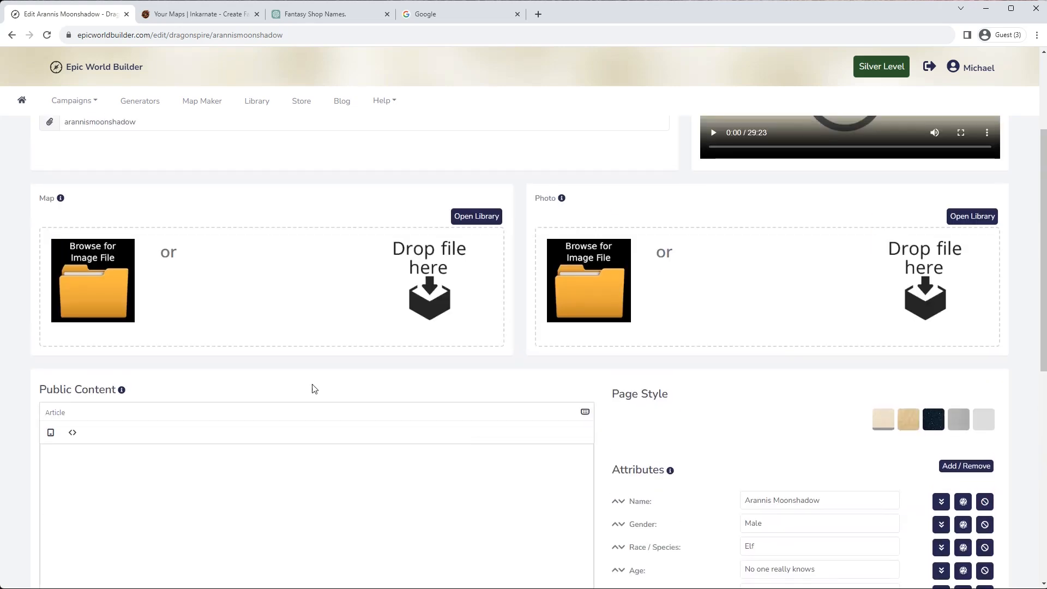
pyautogui.click(316, 14)
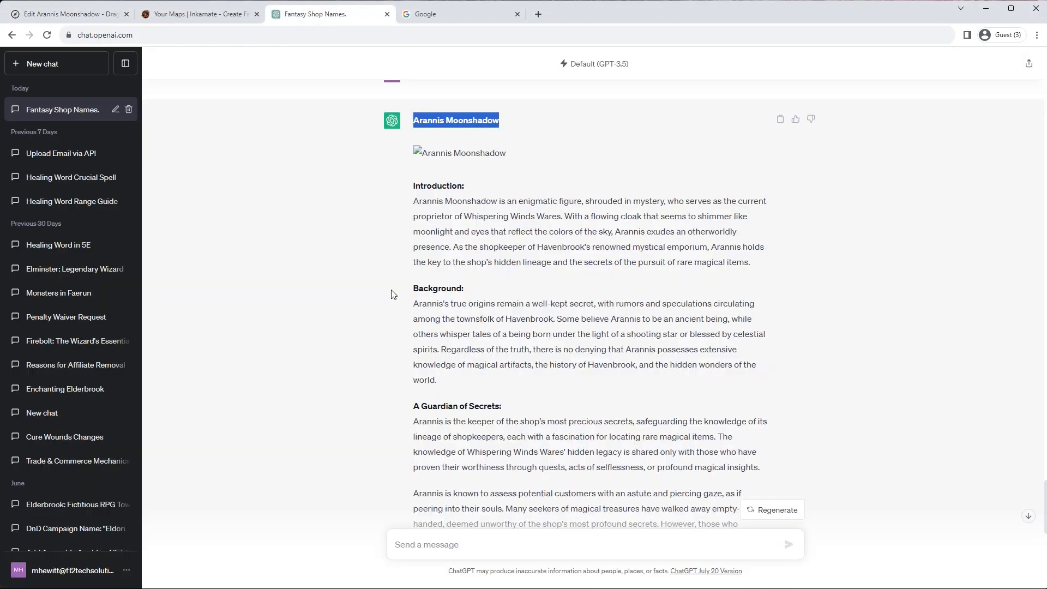
pyautogui.moveTo(440, 382); pyautogui.dragTo(414, 192)
pyautogui.hotkey('ctrl', 'c')
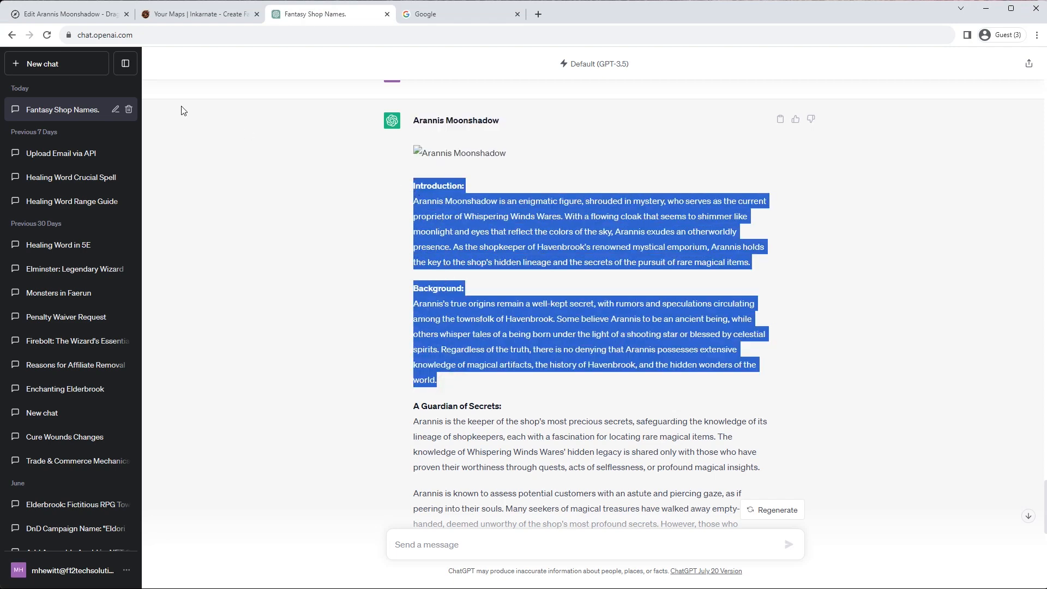
pyautogui.click(94, 15)
pyautogui.scroll(-5, 134, 486)
pyautogui.click(117, 230)
pyautogui.hotkey('ctrl', 'v')
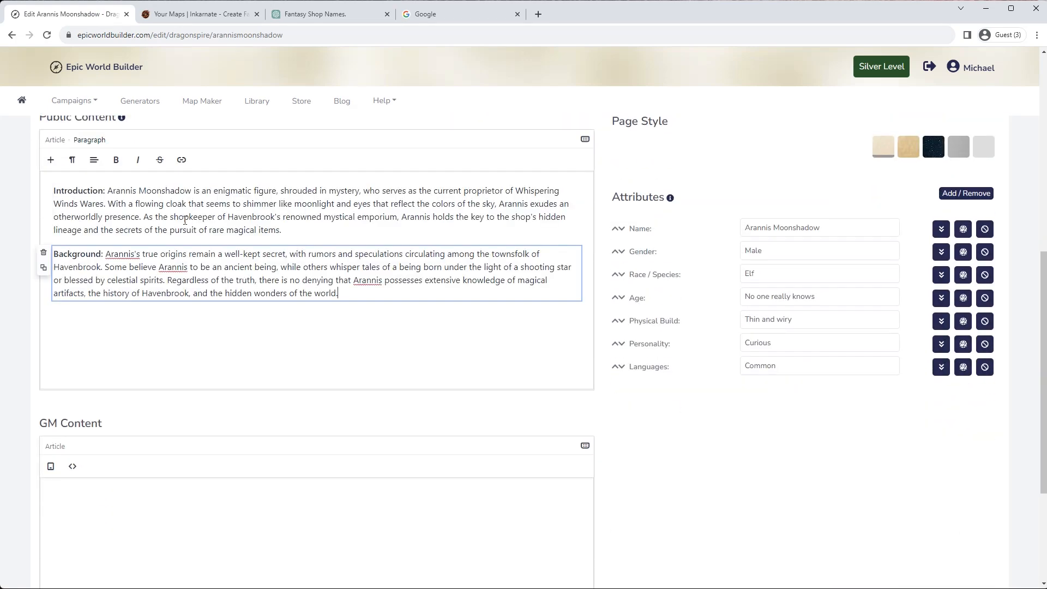
# Delete the bold "Introduction:" label from the start of the first Public Content paragraph
pyautogui.click(109, 191)
pyautogui.press('BackSpace')
pyautogui.press('BackSpace')
pyautogui.press('BackSpace')
pyautogui.press('BackSpace')
pyautogui.press('BackSpace')
pyautogui.press('BackSpace')
pyautogui.press('BackSpace')
pyautogui.press('BackSpace')
pyautogui.press('BackSpace')
pyautogui.press('BackSpace')
pyautogui.press('BackSpace')
pyautogui.press('BackSpace')
pyautogui.press('BackSpace')
pyautogui.press('BackSpace')
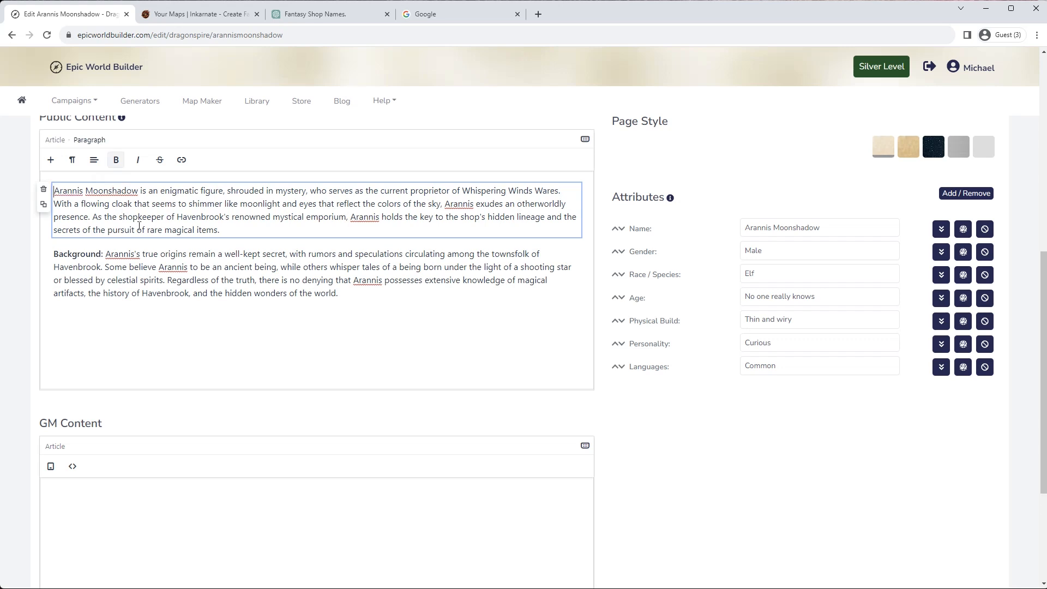
# Replace the first mention of Havenbrook in the Background paragraph with Elderbrook
pyautogui.doubleClick(81, 267)
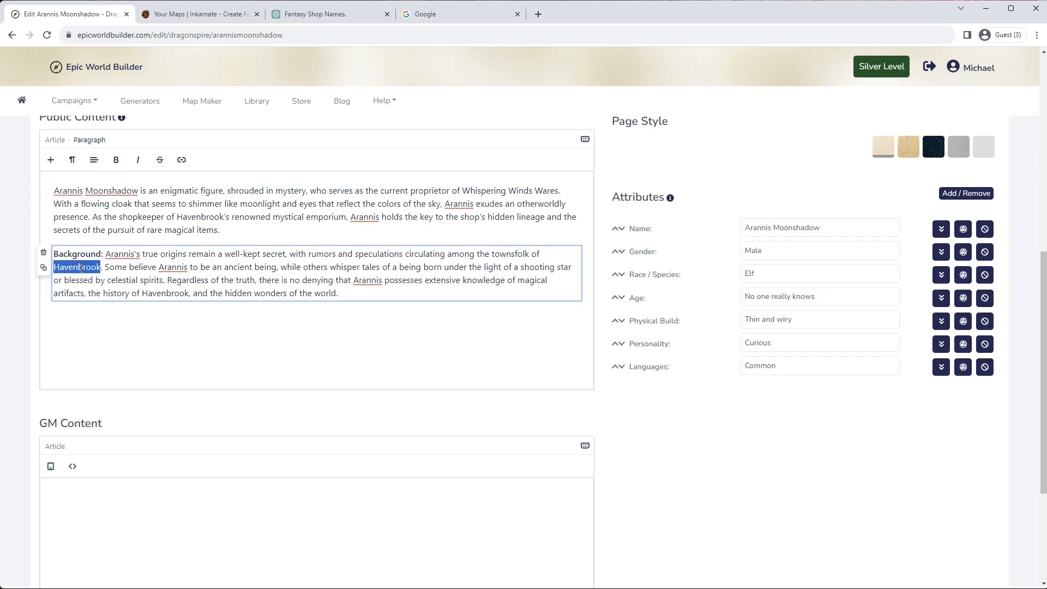
pyautogui.write('El')
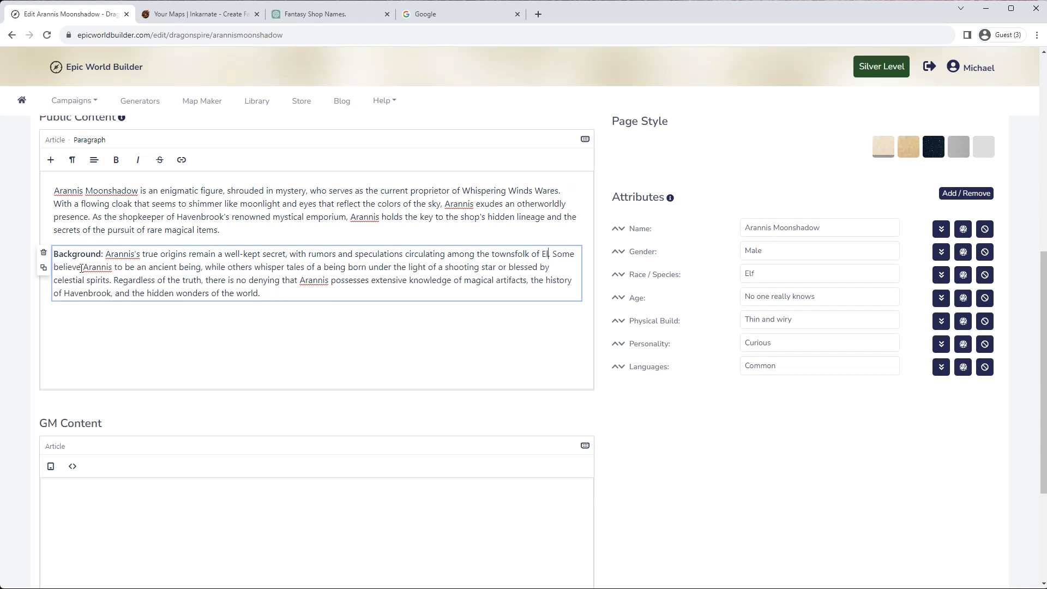
pyautogui.write('derbrook')
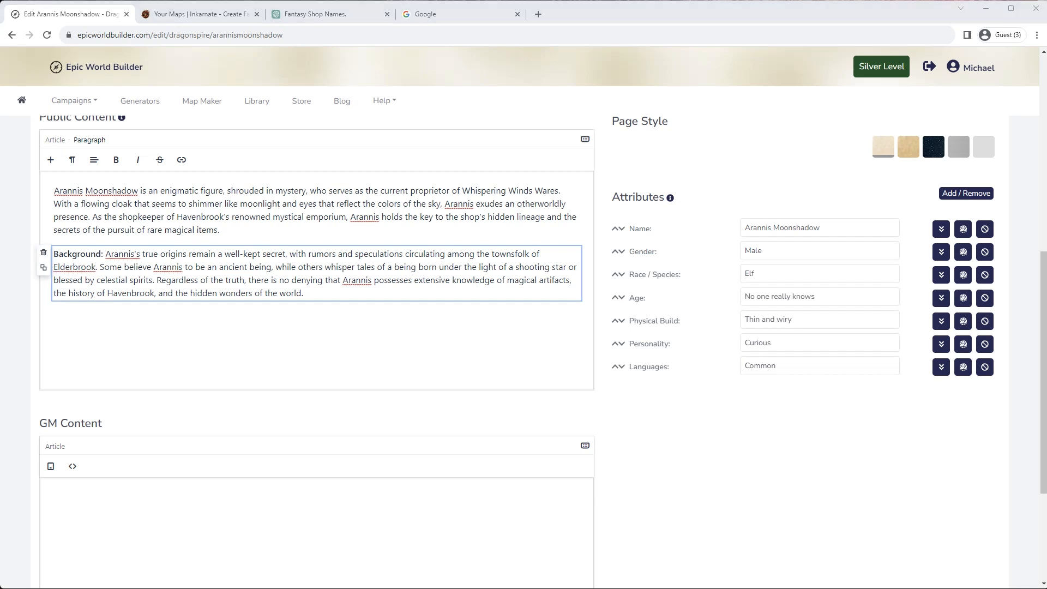
pyautogui.doubleClick(74, 267)
pyautogui.click(181, 160)
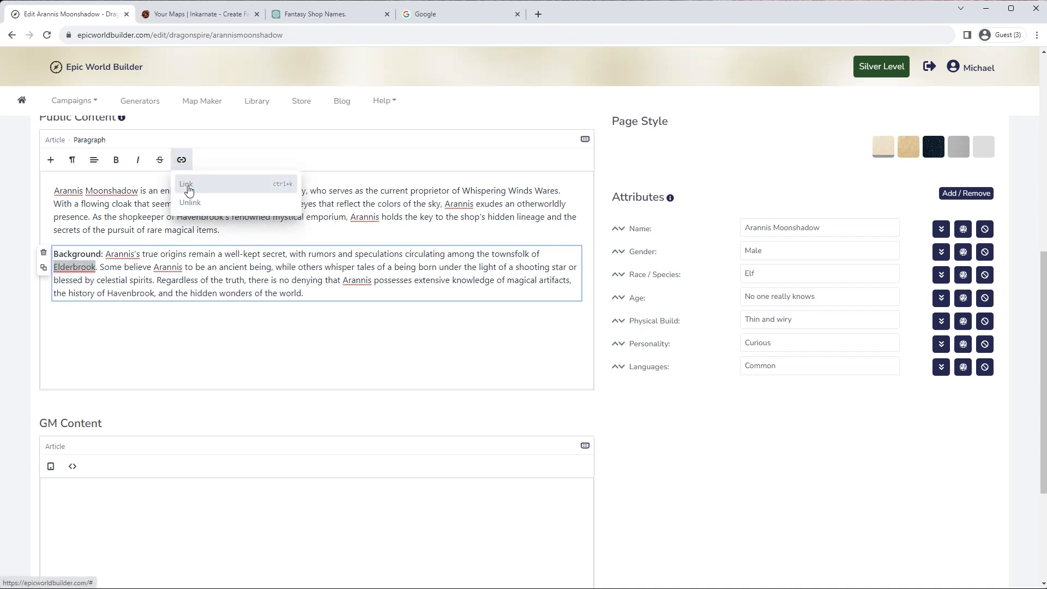
pyautogui.click(187, 187)
pyautogui.click(126, 274)
pyautogui.write('https://epicworldbuilder.com/link/dragonspire/elderbrook')
pyautogui.click(330, 328)
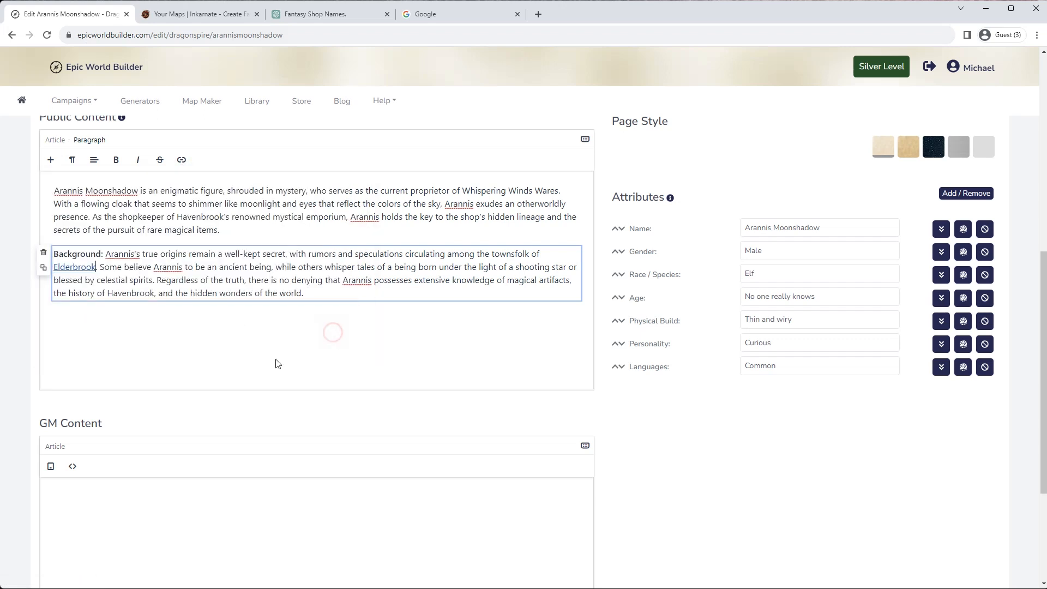
# Turn the Background label into its own Heading 2 line without the colon, and save the page
pyautogui.click(106, 254)
pyautogui.press('Return')
pyautogui.click(107, 254)
pyautogui.press('BackSpace')
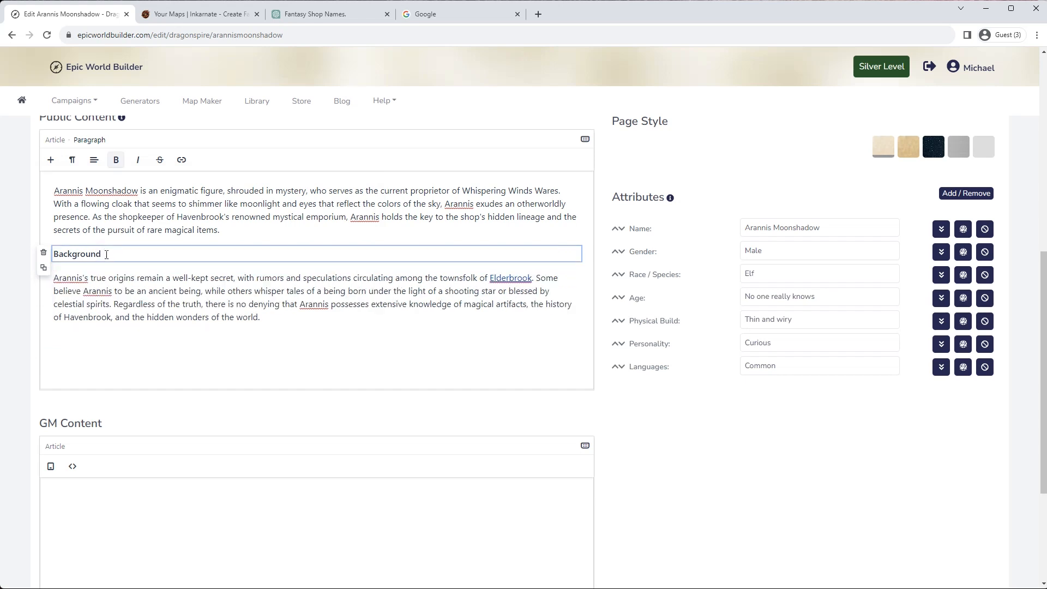
pyautogui.hotkey('ctrl', 'alt', '2')
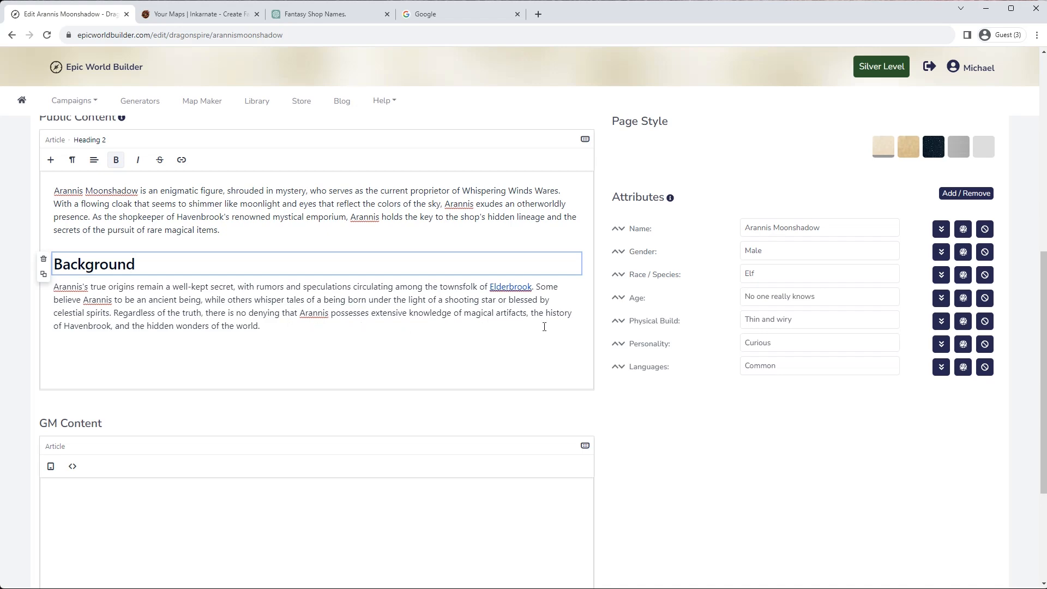
pyautogui.scroll(8, 615, 313)
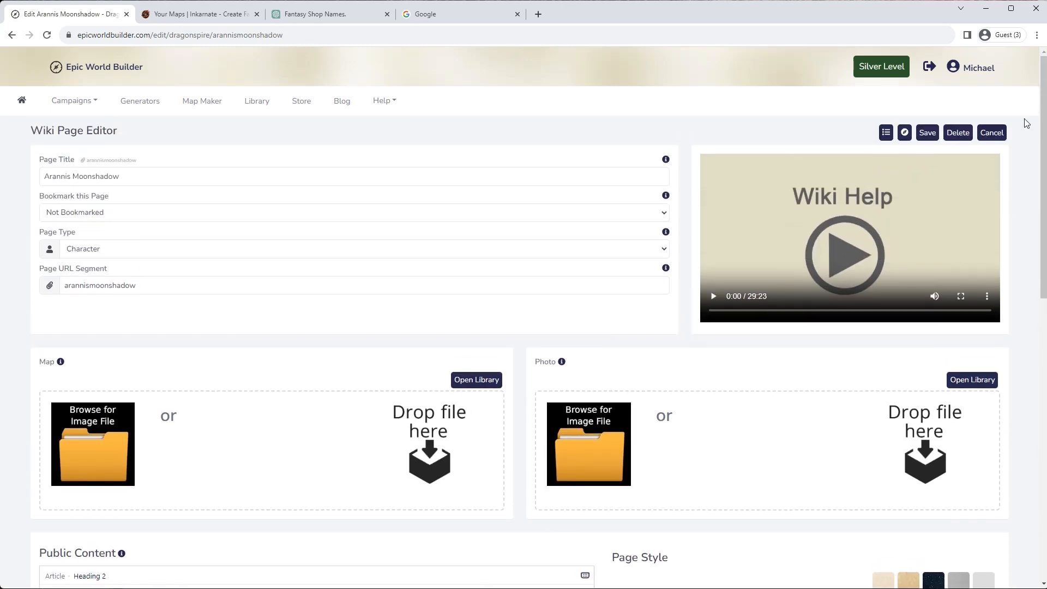
pyautogui.click(927, 132)
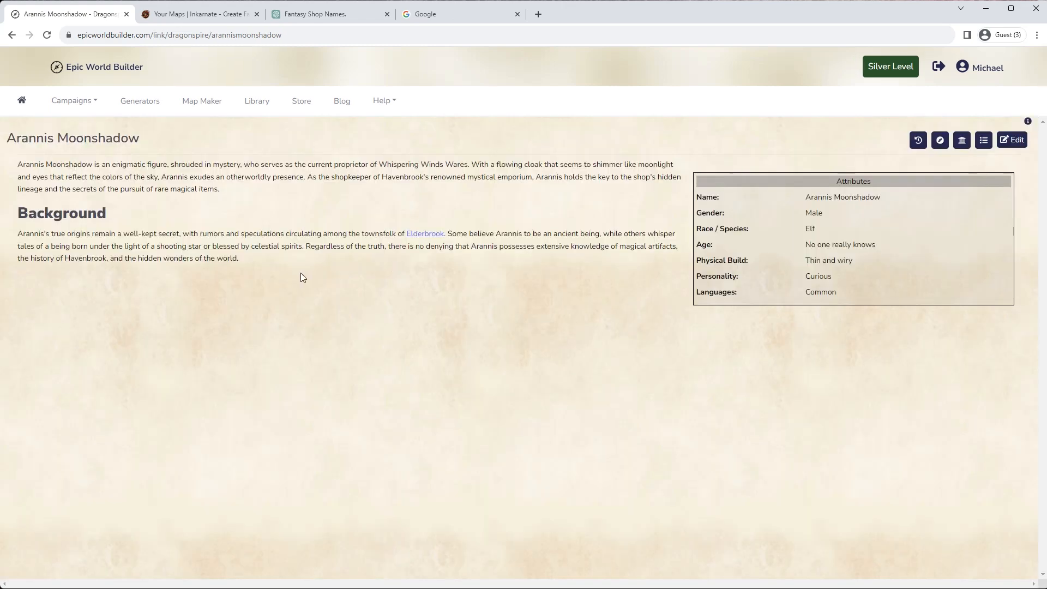
# Look through the images in the personal library for character portraits
pyautogui.click(254, 104)
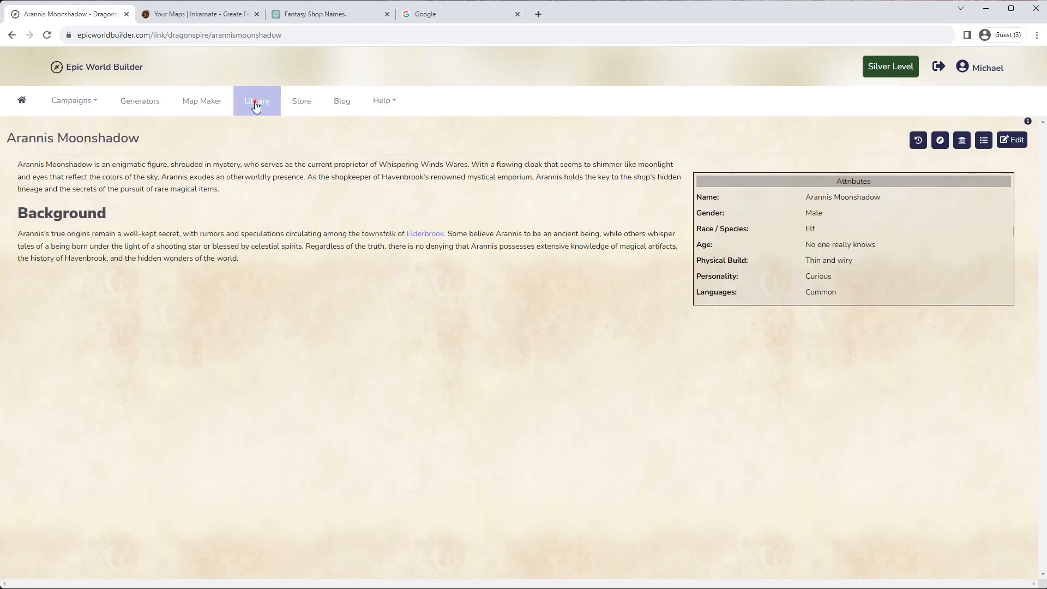
pyautogui.scroll(-13, 282, 371)
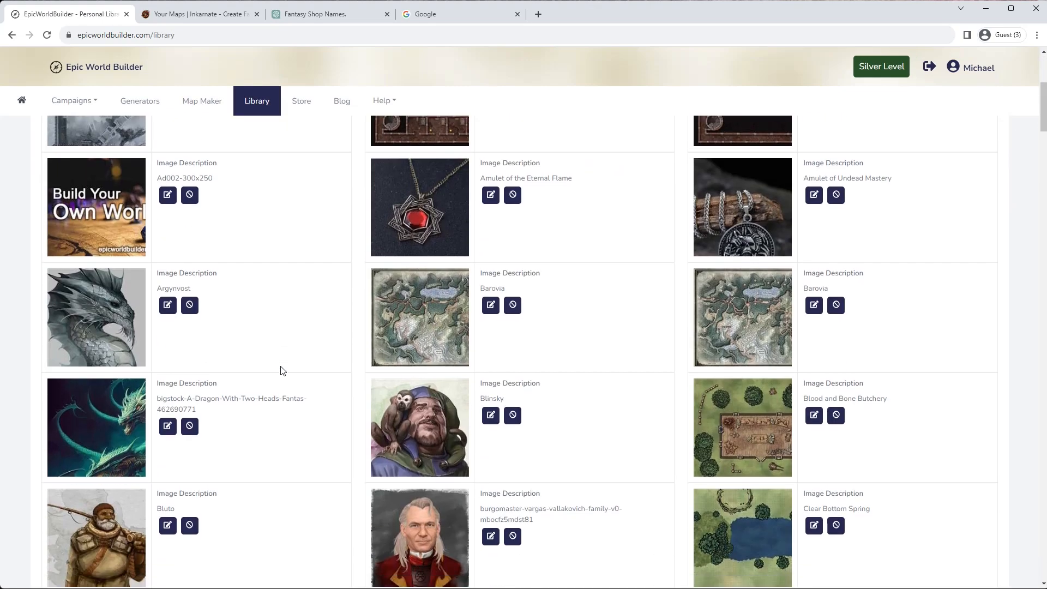
pyautogui.scroll(2, 282, 371)
pyautogui.scroll(-12, 282, 371)
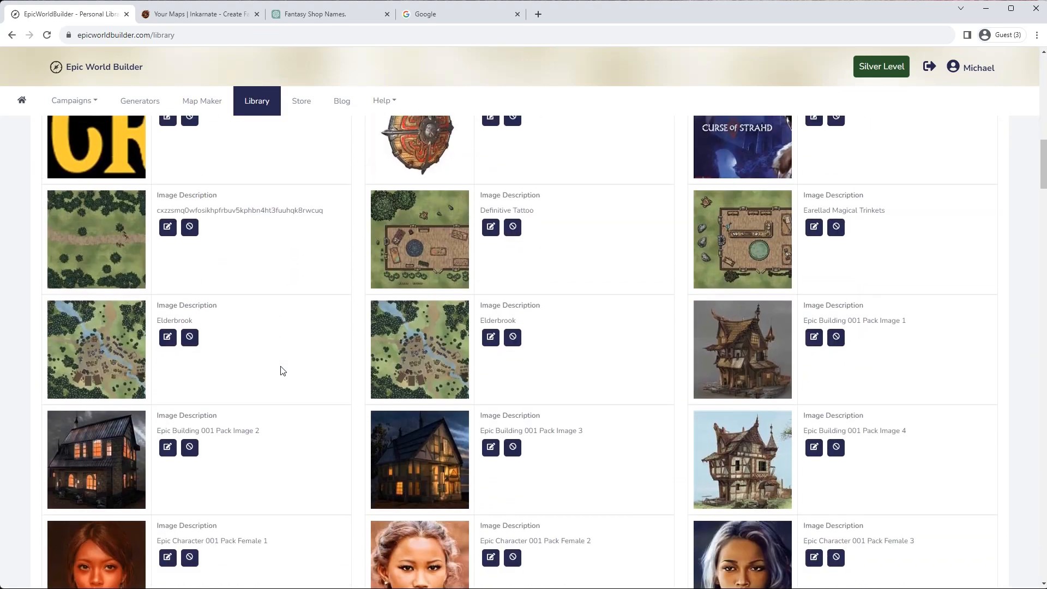
pyautogui.scroll(-1, 282, 371)
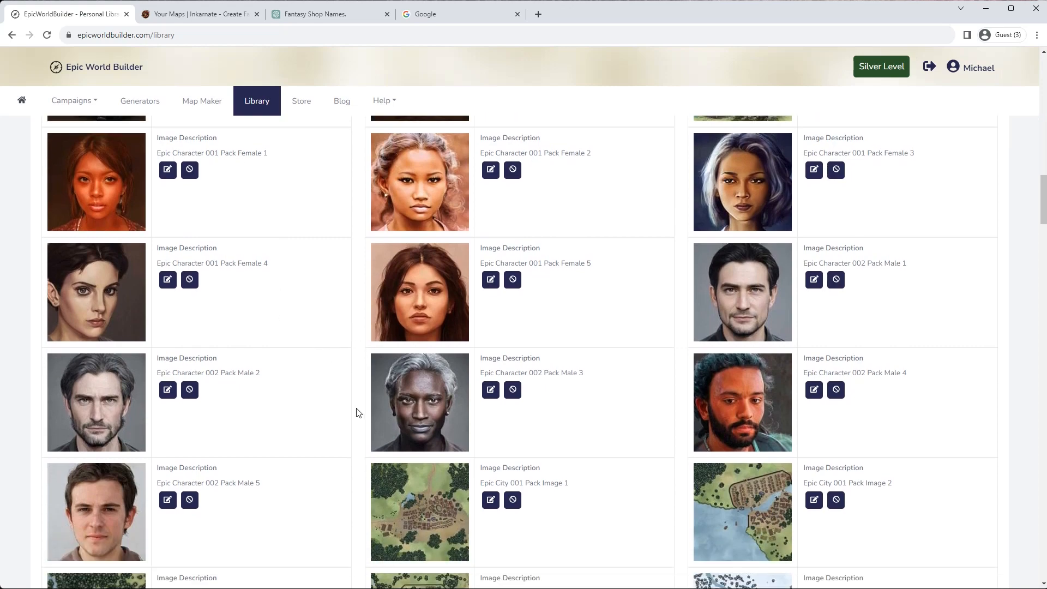
pyautogui.scroll(-9, 371, 412)
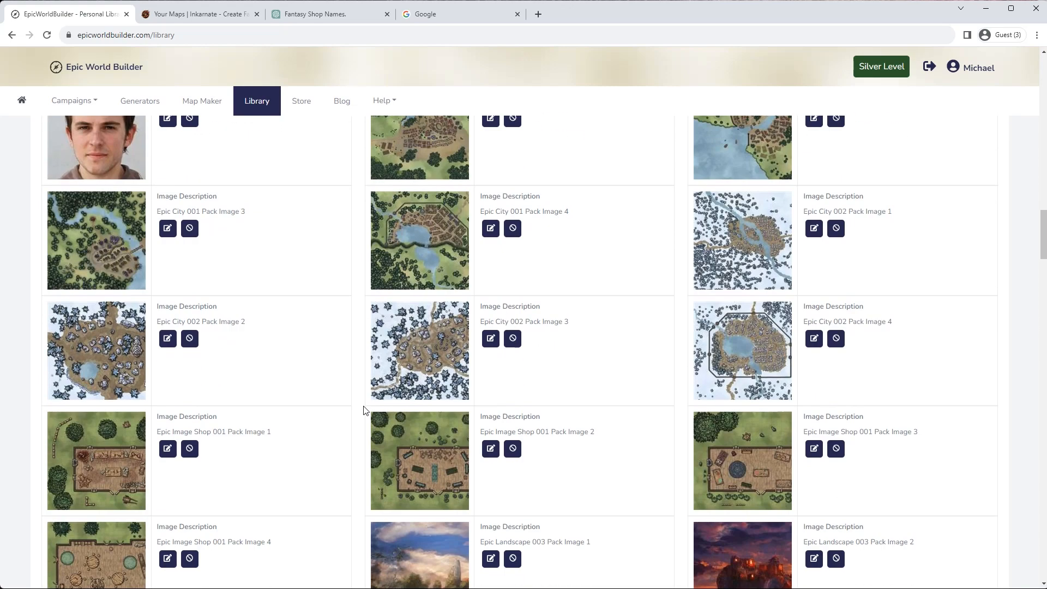
pyautogui.scroll(-8, 375, 412)
pyautogui.scroll(12, 377, 408)
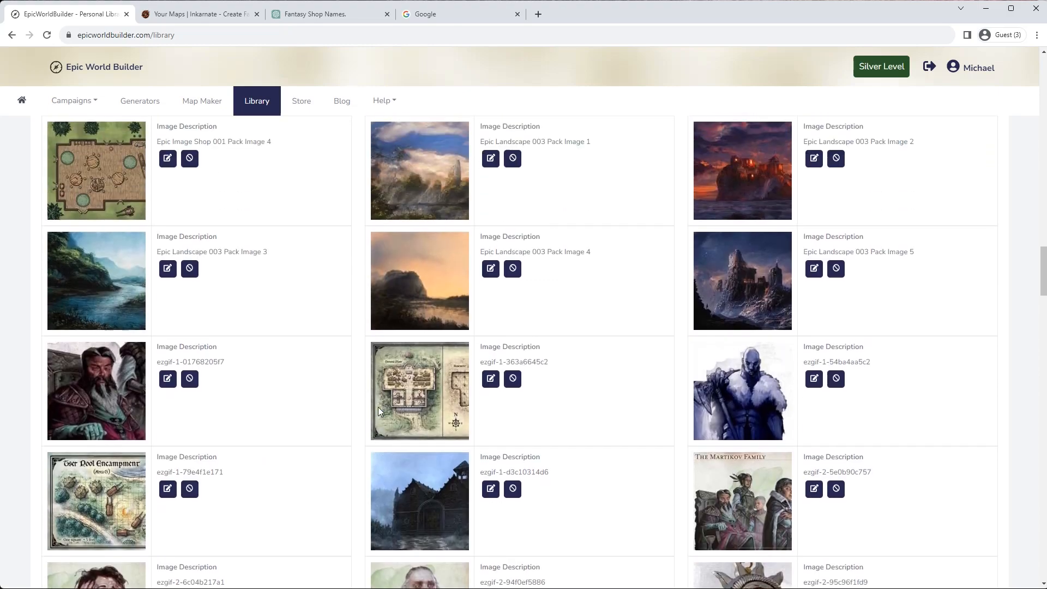
pyautogui.scroll(4, 355, 413)
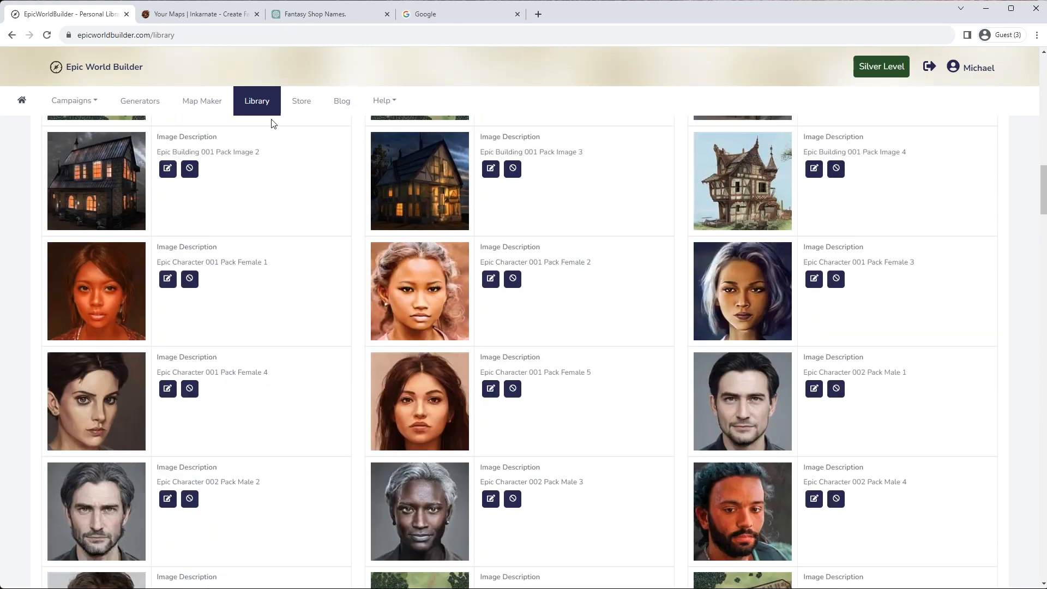
# Browse the store's image packs and page packs for character content
pyautogui.click(298, 103)
pyautogui.scroll(-3, 533, 402)
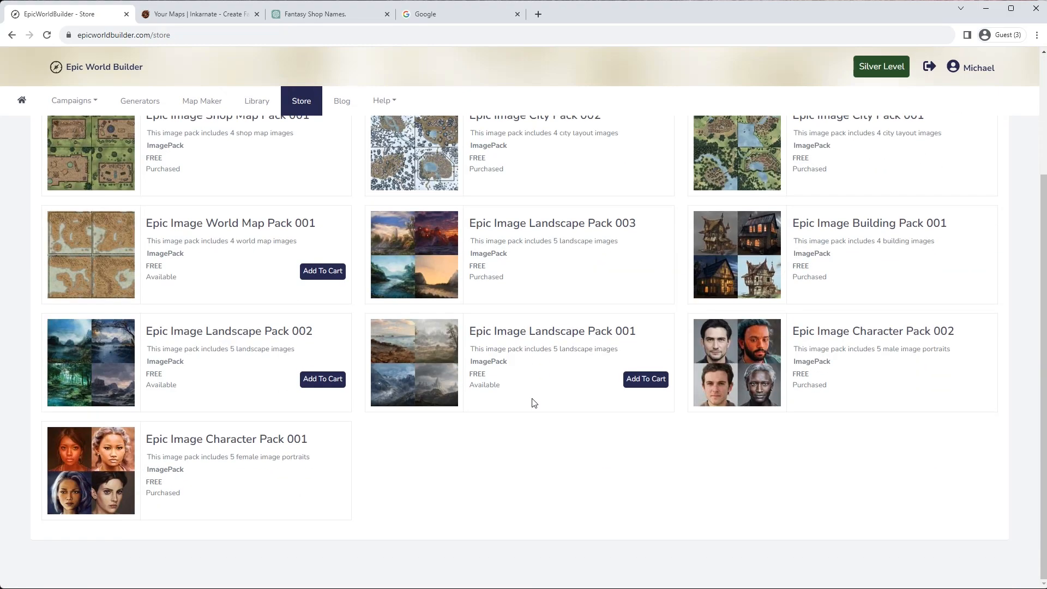
pyautogui.scroll(3, 596, 397)
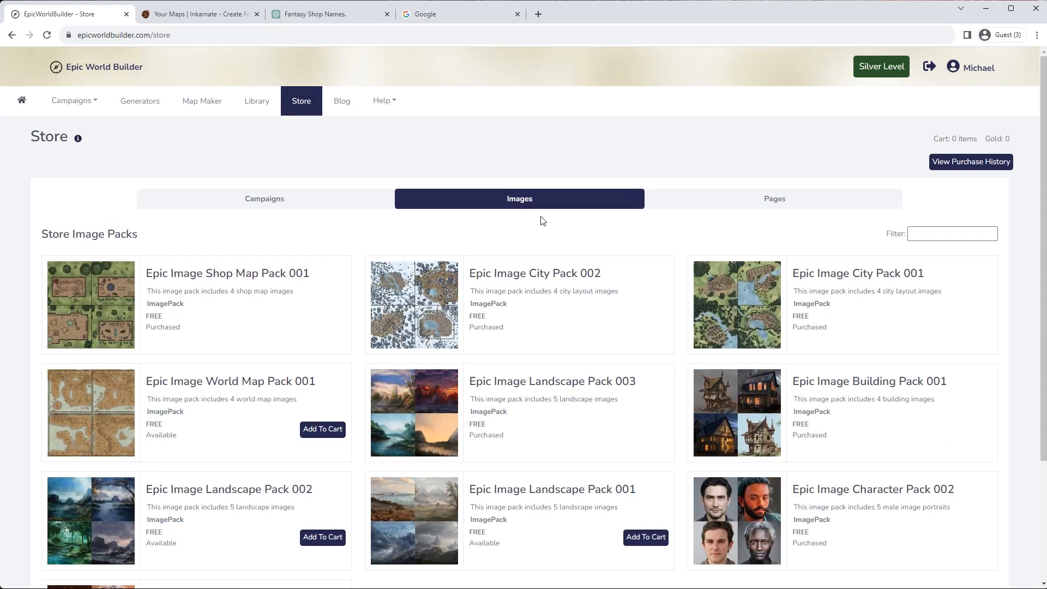
pyautogui.click(725, 202)
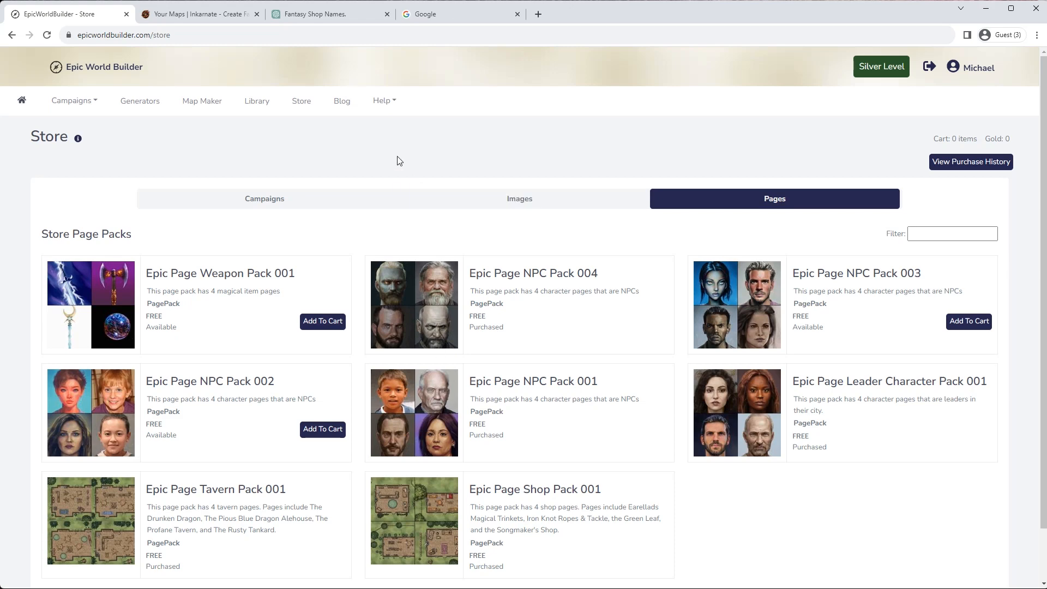
pyautogui.click(522, 218)
pyautogui.scroll(-3, 526, 465)
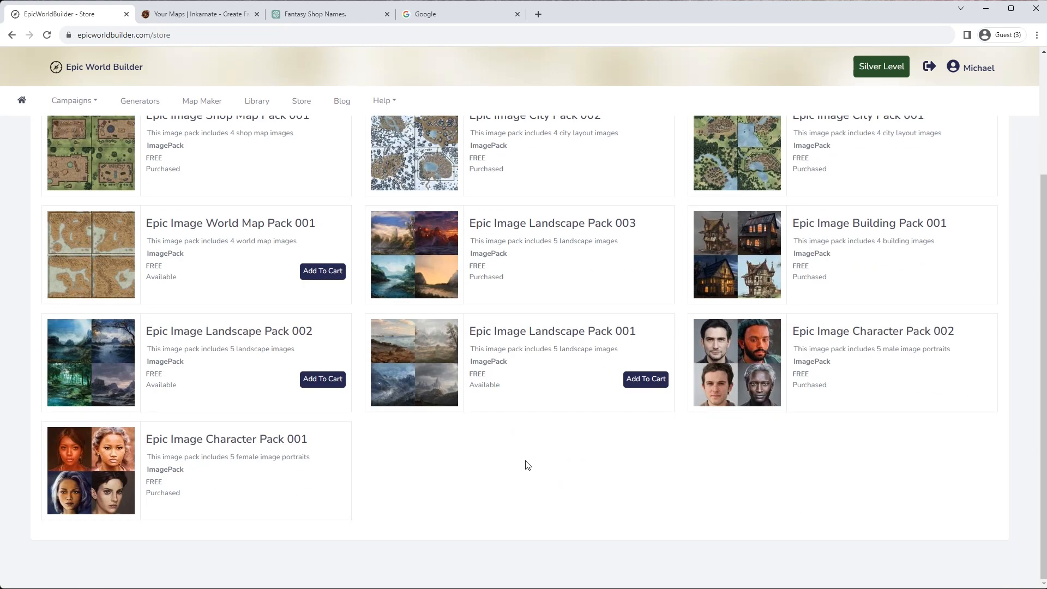
# Examine the male and female character pack portraits in the personal library again
pyautogui.click(273, 108)
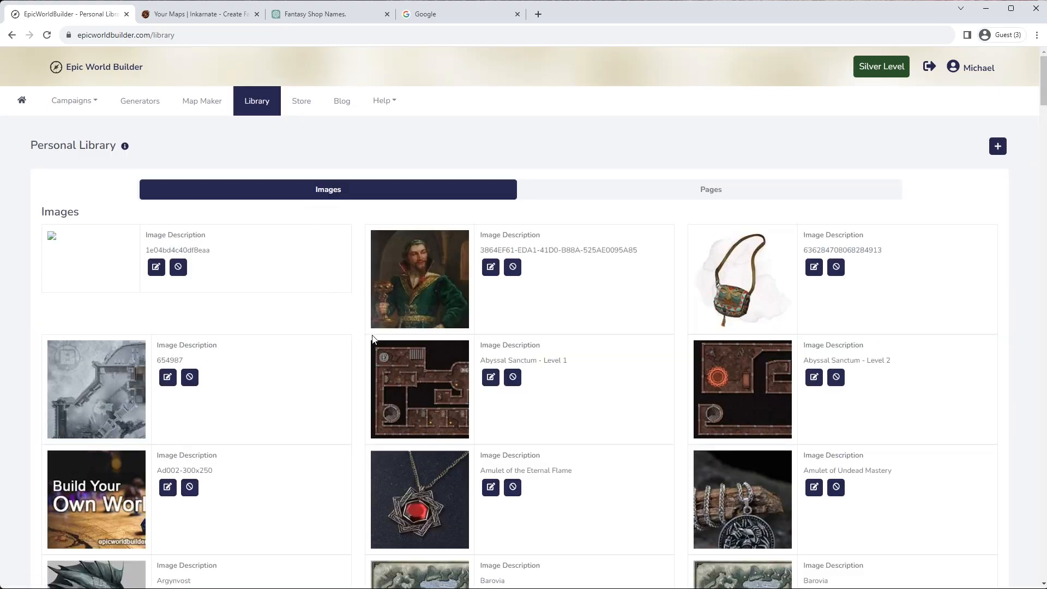
pyautogui.scroll(-4, 377, 337)
pyautogui.scroll(-20, 378, 339)
pyautogui.scroll(4, 458, 303)
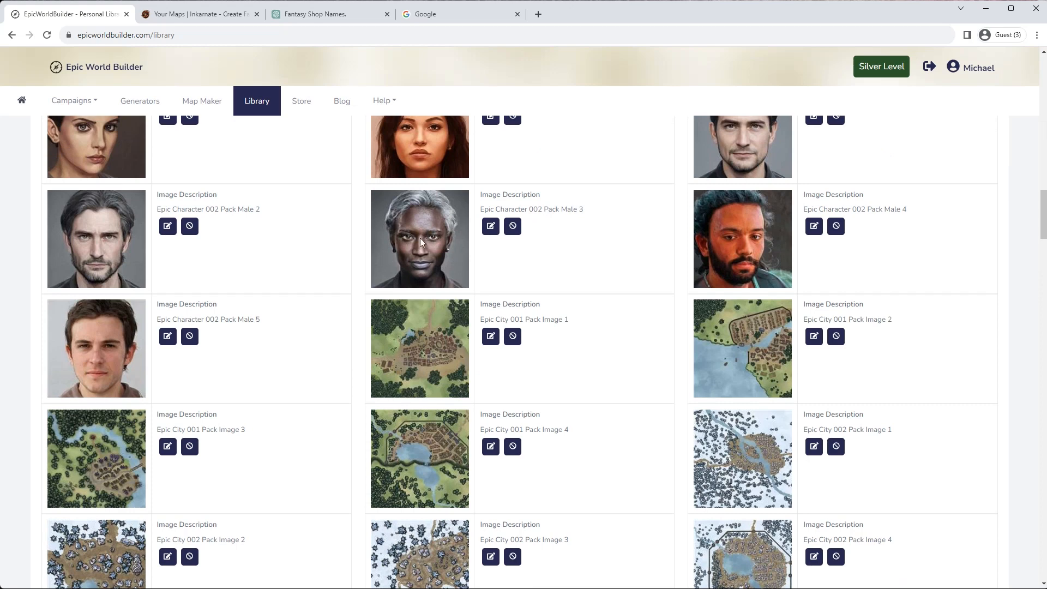
pyautogui.scroll(1, 283, 352)
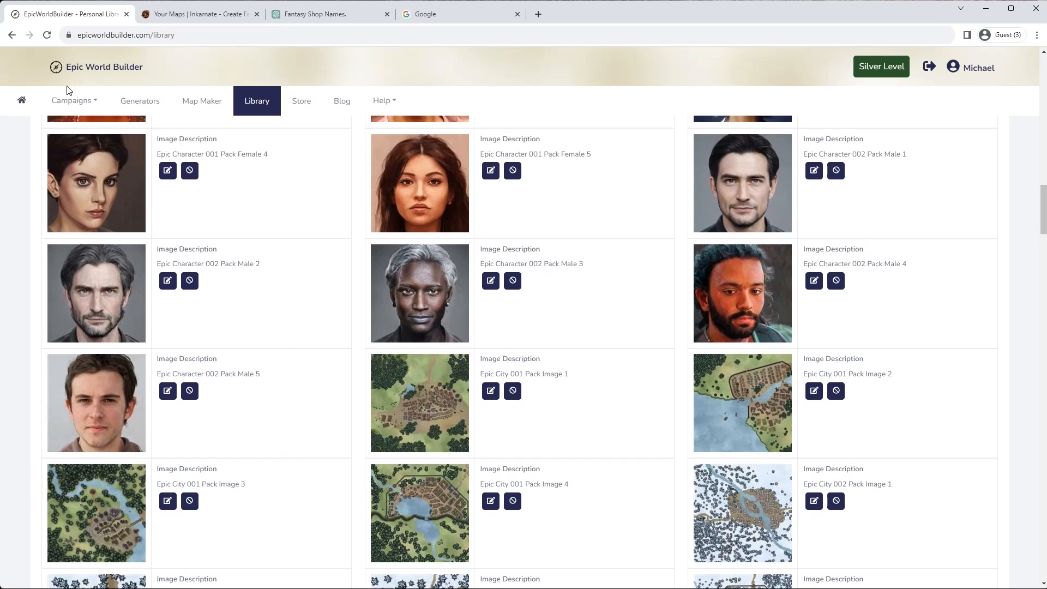
pyautogui.scroll(2, 236, 280)
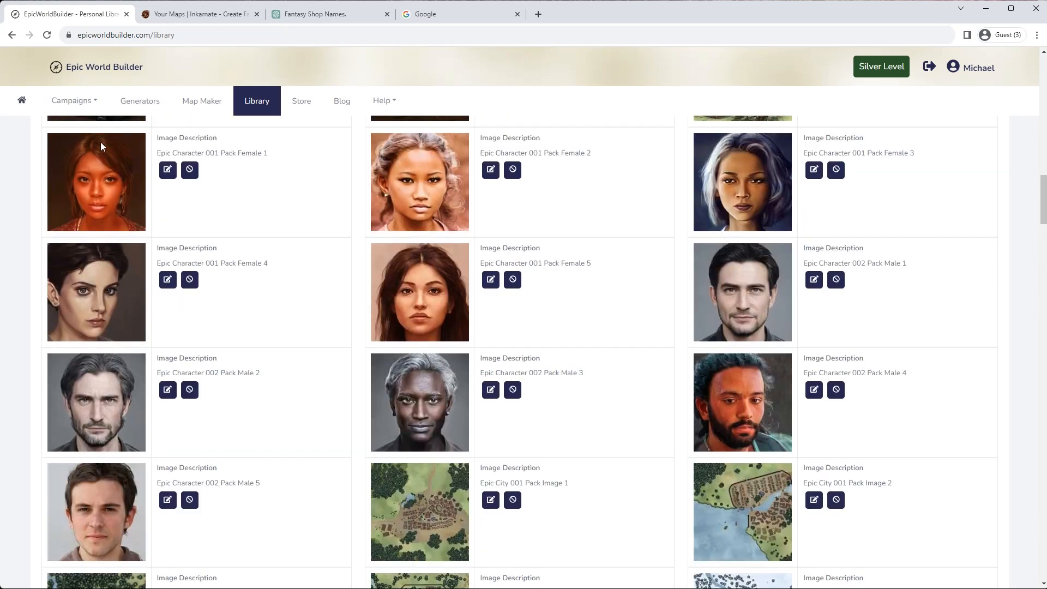
# Open the Arannis Moonshadow page of the Dragonspire campaign for editing
pyautogui.click(71, 101)
pyautogui.click(89, 131)
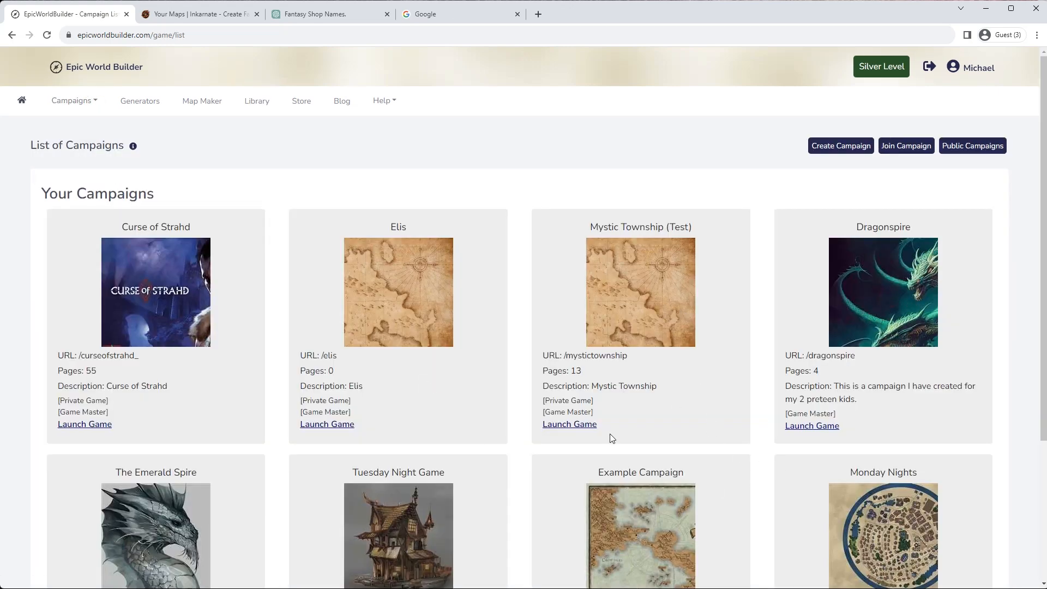
pyautogui.click(869, 304)
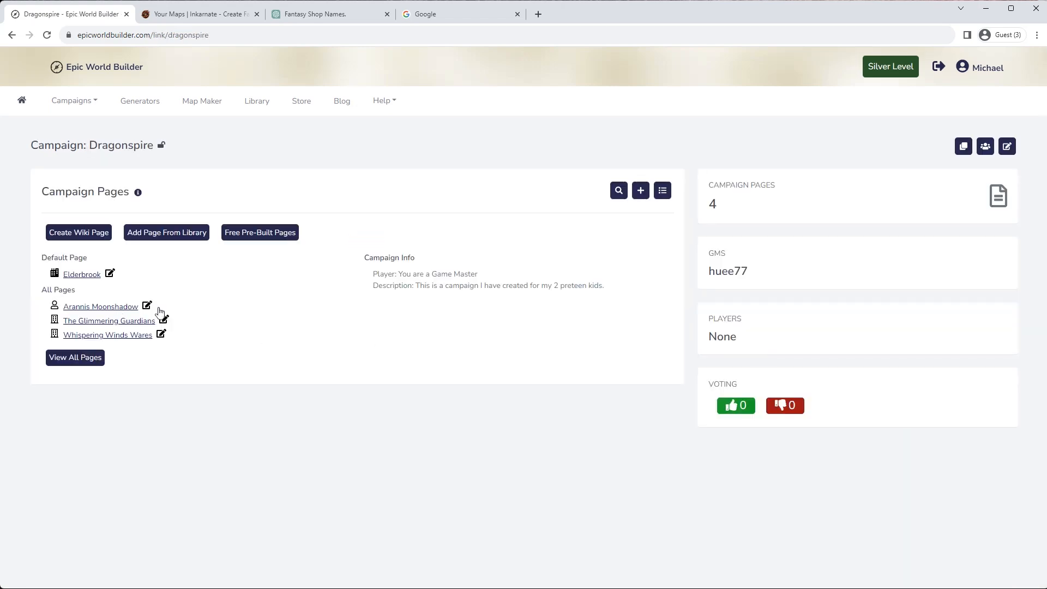
pyautogui.click(147, 305)
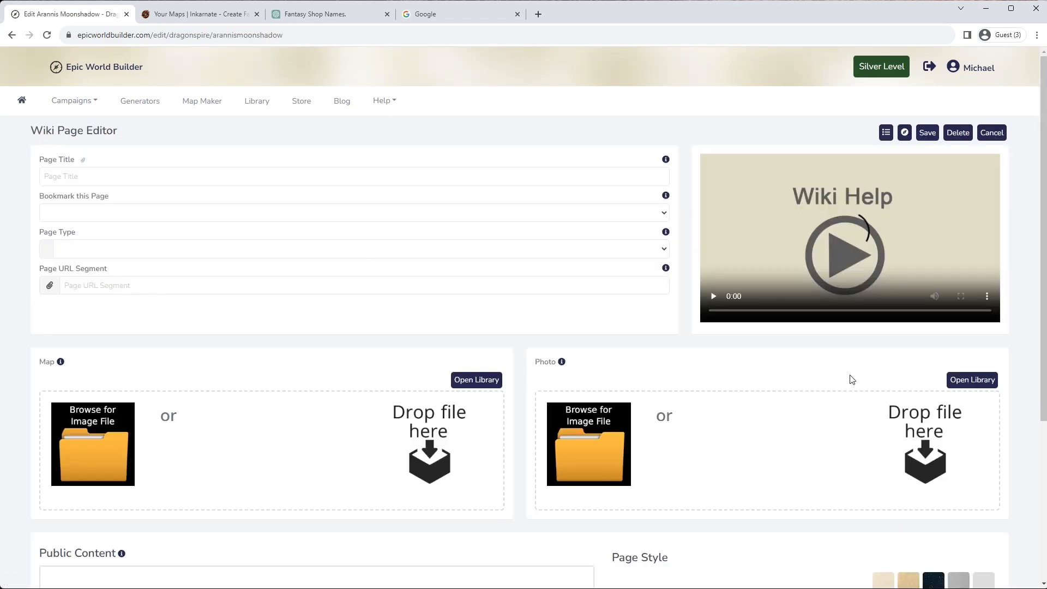
# Set the page's photo to the library portrait of the dark-skinned character with short silver hair
pyautogui.scroll(-3, 673, 404)
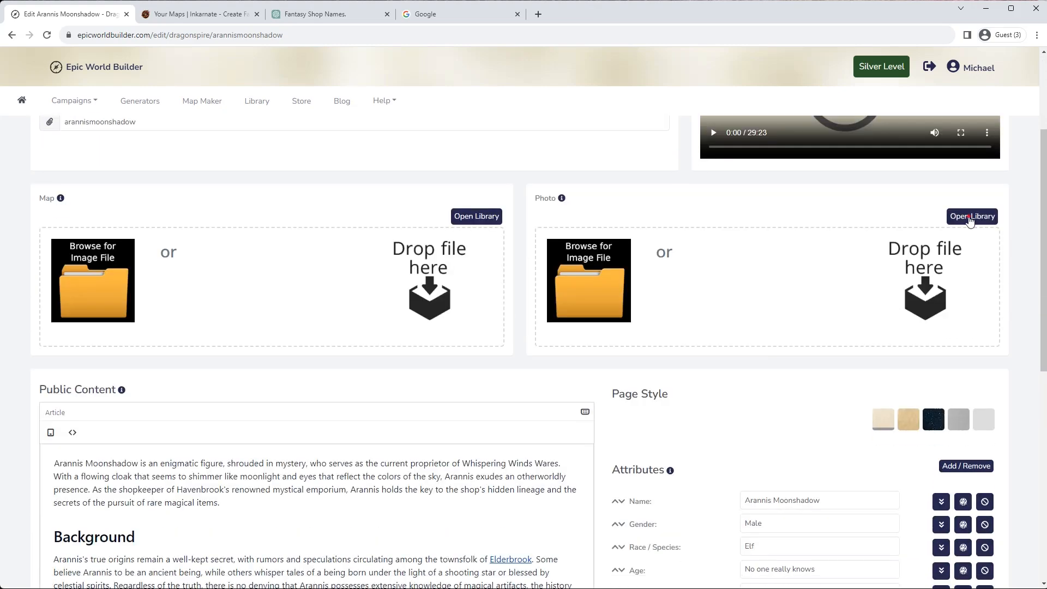
pyautogui.click(971, 217)
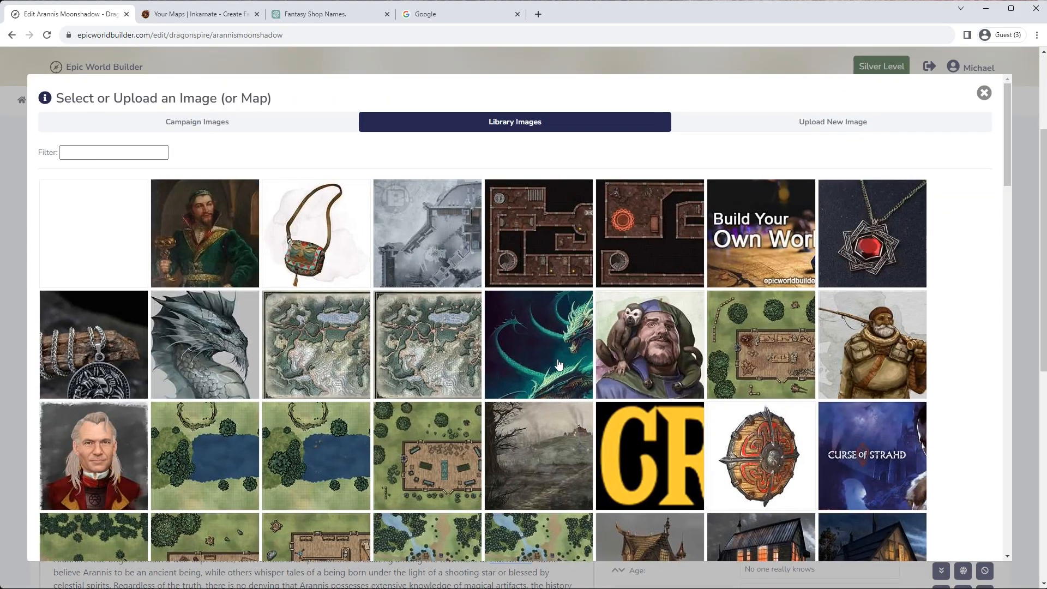
pyautogui.scroll(-6, 559, 365)
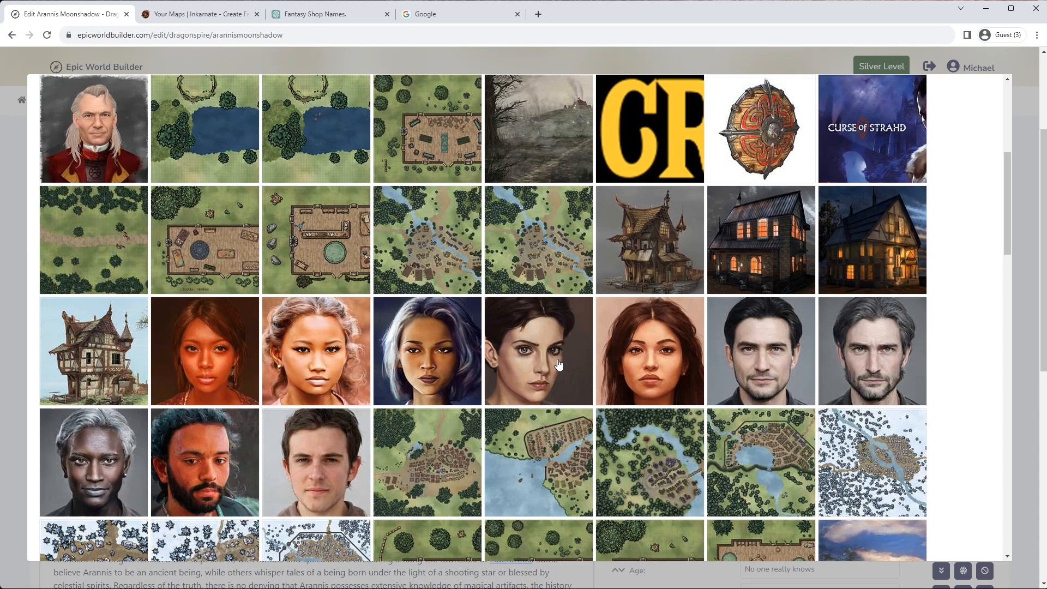
pyautogui.click(97, 473)
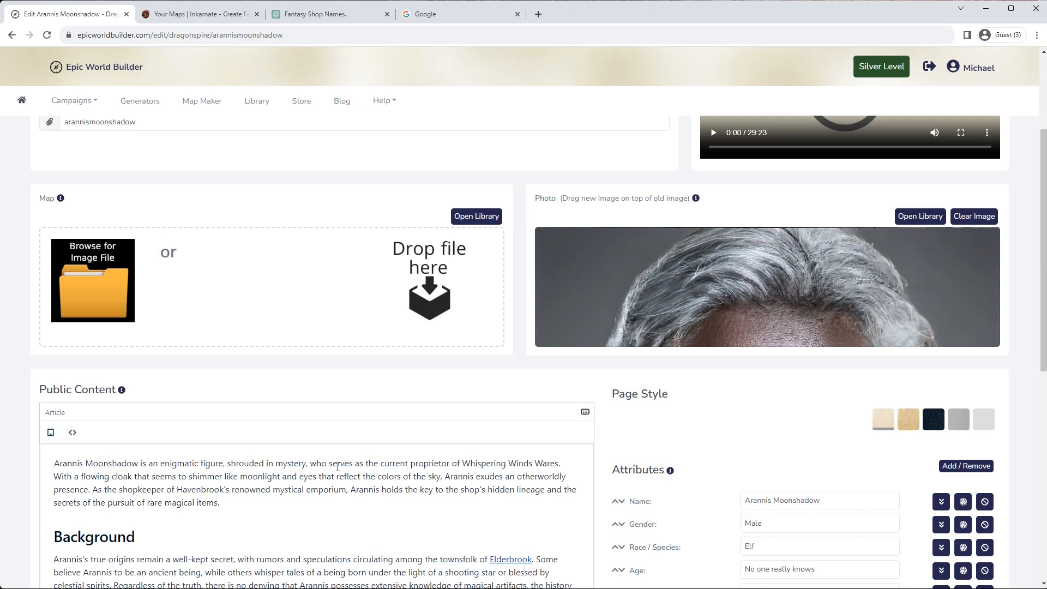
# In the ChatGPT conversation, copy the "A Guardian of Secrets" and "The Seeker of Legendary Artifacts" sections about Arannis
pyautogui.scroll(-5, 337, 467)
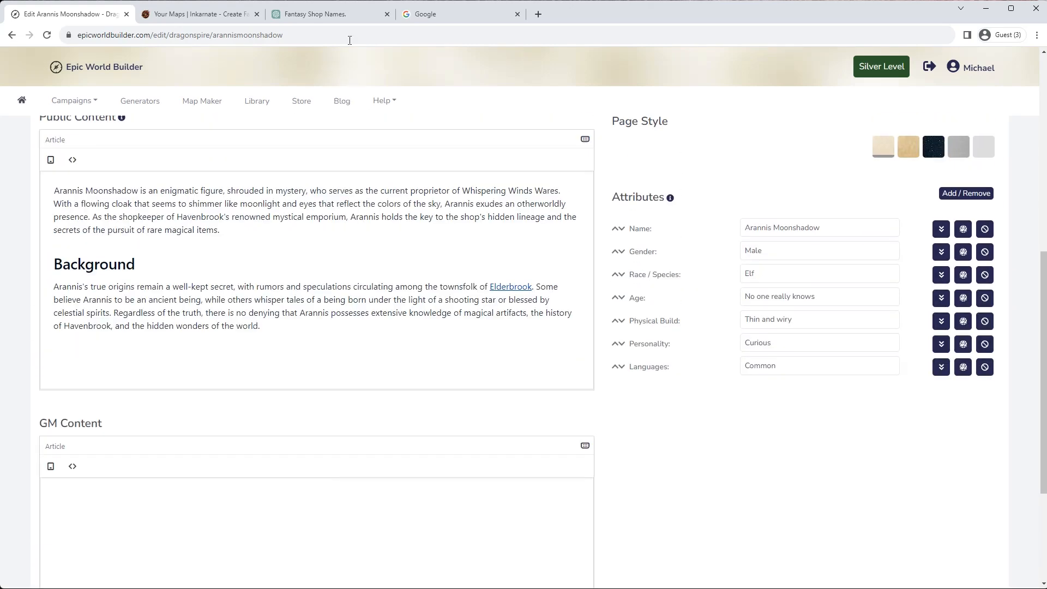
pyautogui.click(352, 14)
pyautogui.scroll(-2, 530, 462)
pyautogui.scroll(-1, 530, 462)
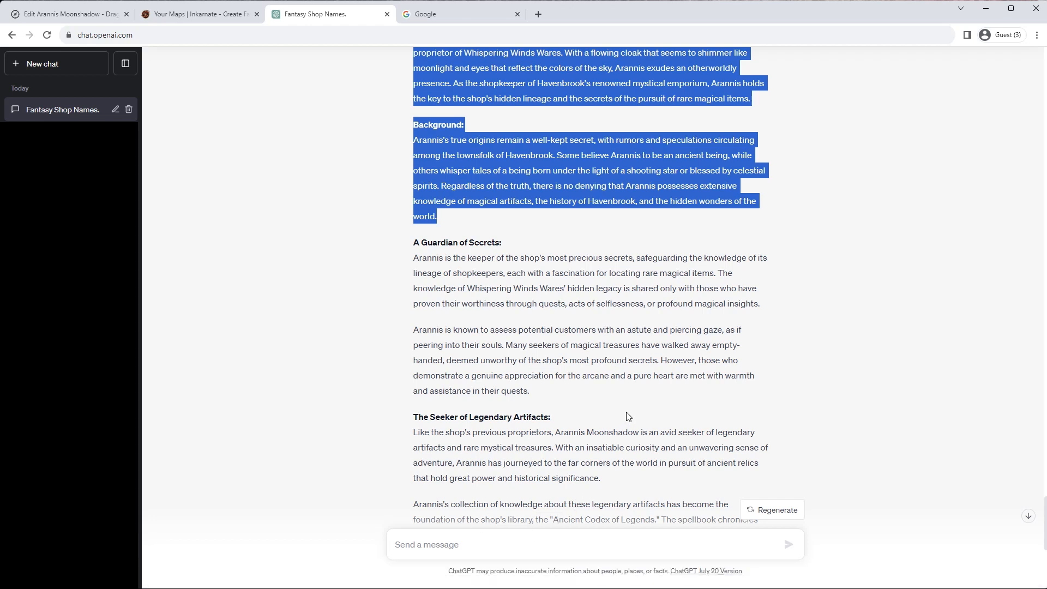
pyautogui.scroll(-2, 615, 417)
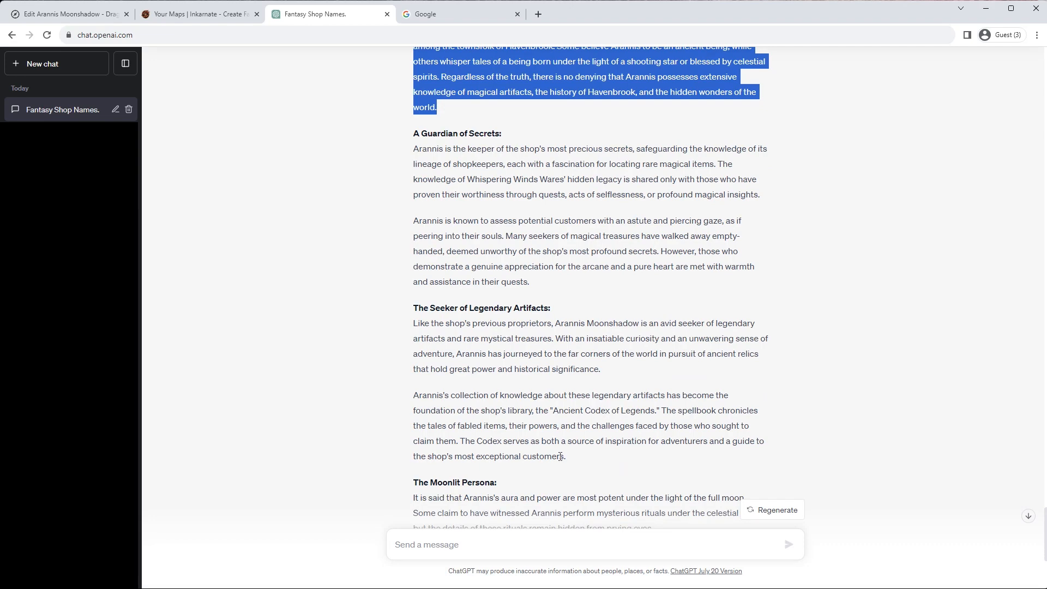
pyautogui.moveTo(570, 459); pyautogui.dragTo(412, 132)
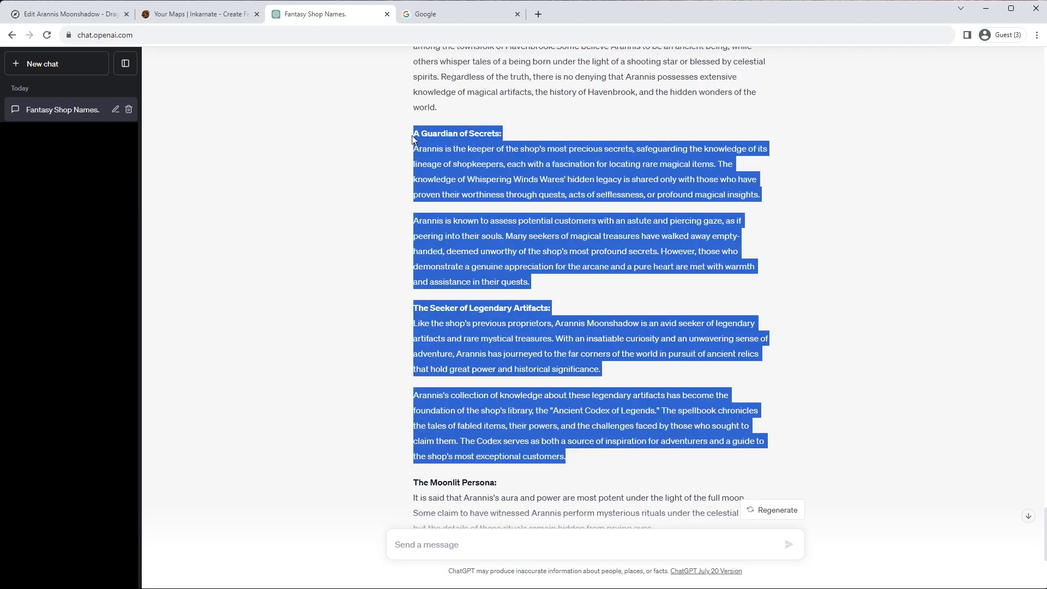
# Back in Epic World Builder, paste the copied sections into the public content on a new line below the Background paragraph
pyautogui.click(70, 16)
pyautogui.click(293, 329)
pyautogui.press('Return')
pyautogui.press('BackSpace')
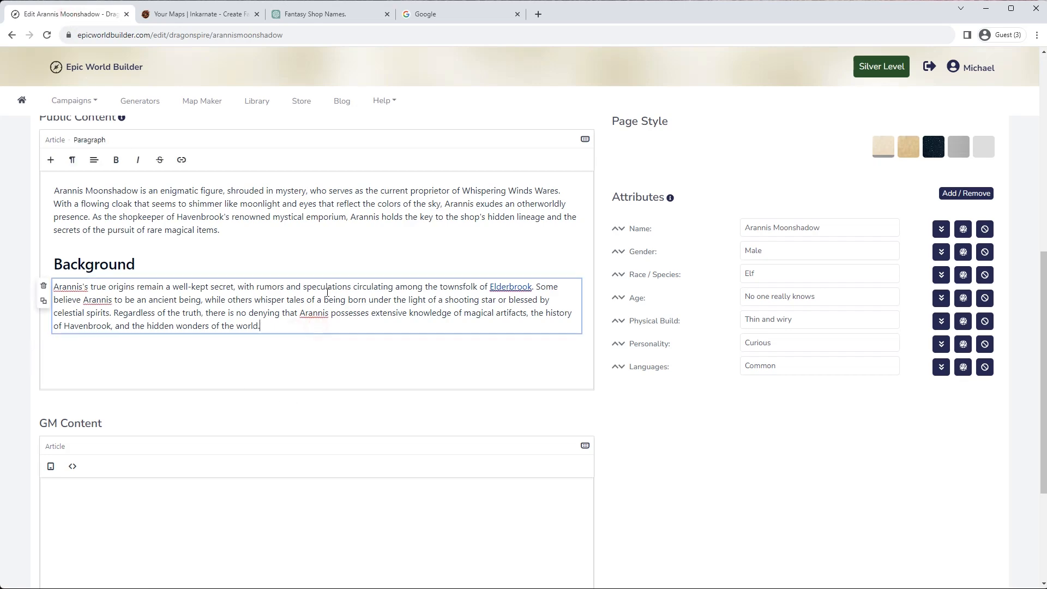
pyautogui.press('Return')
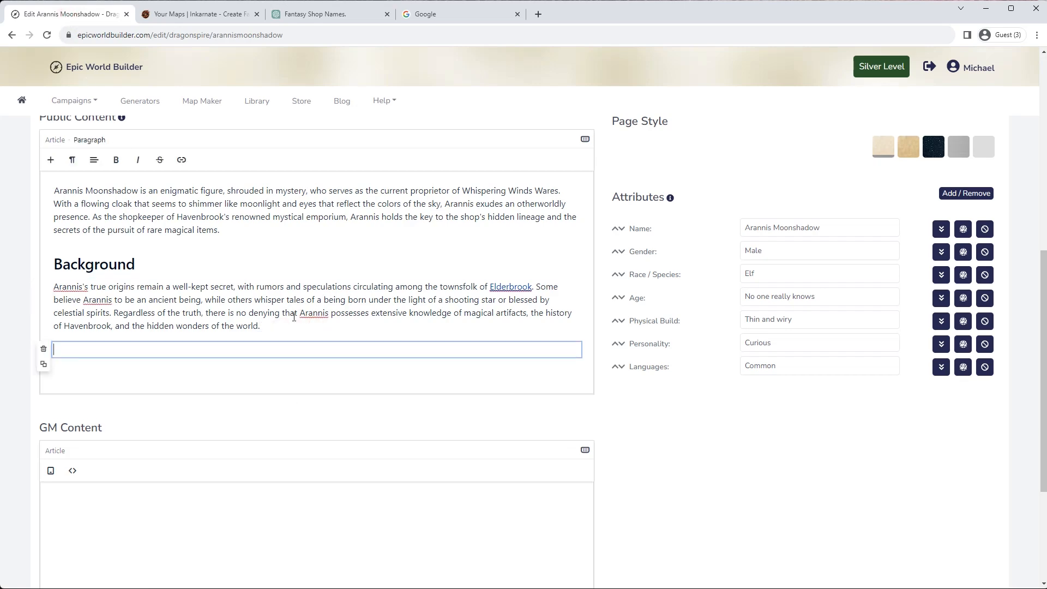
pyautogui.write("A Guardian of Secrets: Arannis is the keeper of the shop's most precious secrets, safeguarding the knowledge of its lineage of shopkeepers, each with a fascination for locating rare magical items. The knowledge of Whispering Winds Wares' hidden legacy is shared only with those who have proven their worthiness through quests, acts of selflessness, or profound magical insights.")
# Put "A Guardian of Secrets" on its own line without the colon and format it as Heading 2
pyautogui.scroll(-2, 275, 370)
pyautogui.click(149, 241)
pyautogui.press('Return')
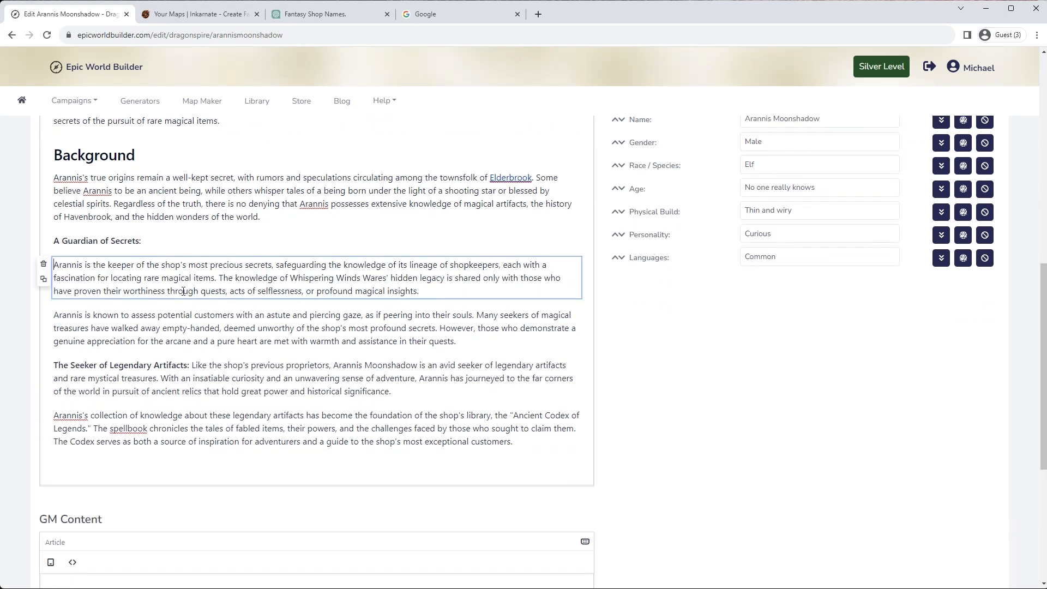
pyautogui.click(152, 241)
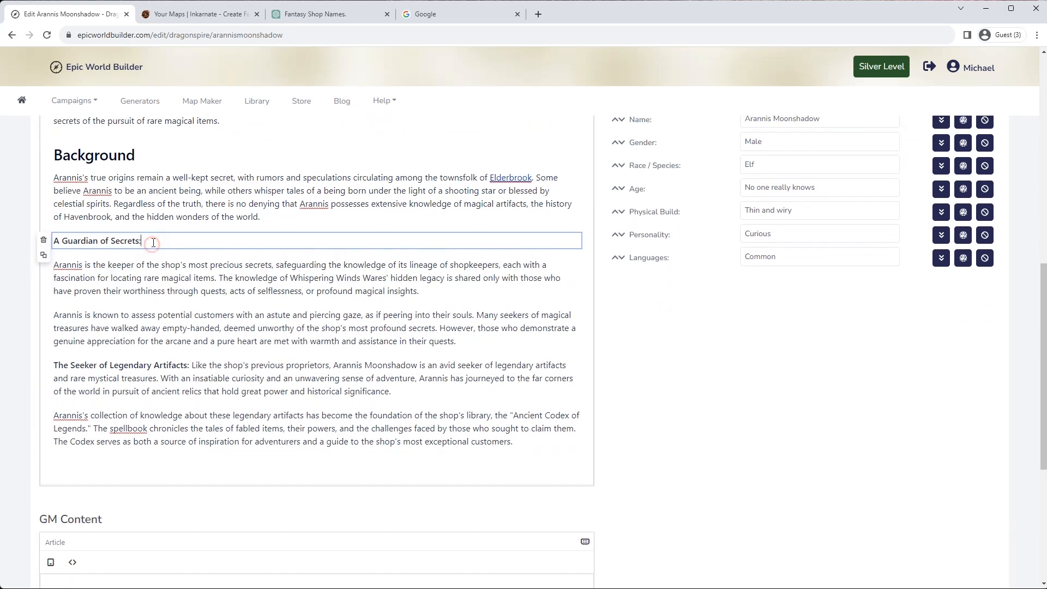
pyautogui.hotkey('ctrl', 'alt', '2')
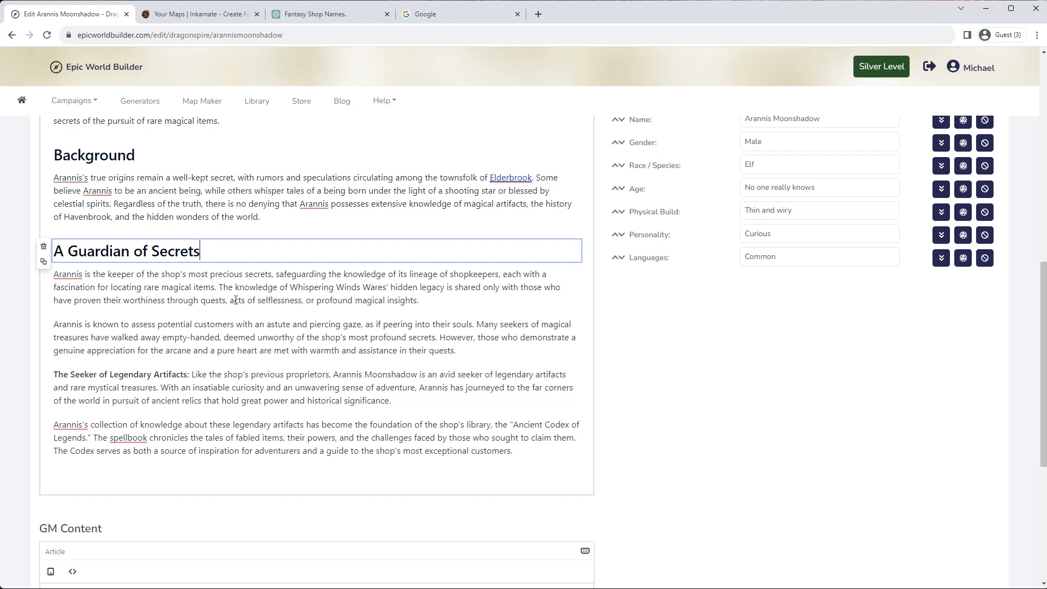
# Split "The Seeker of Legendary Artifacts" from its paragraph, remove the colon and format it as Heading 2
pyautogui.scroll(-1, 64, 320)
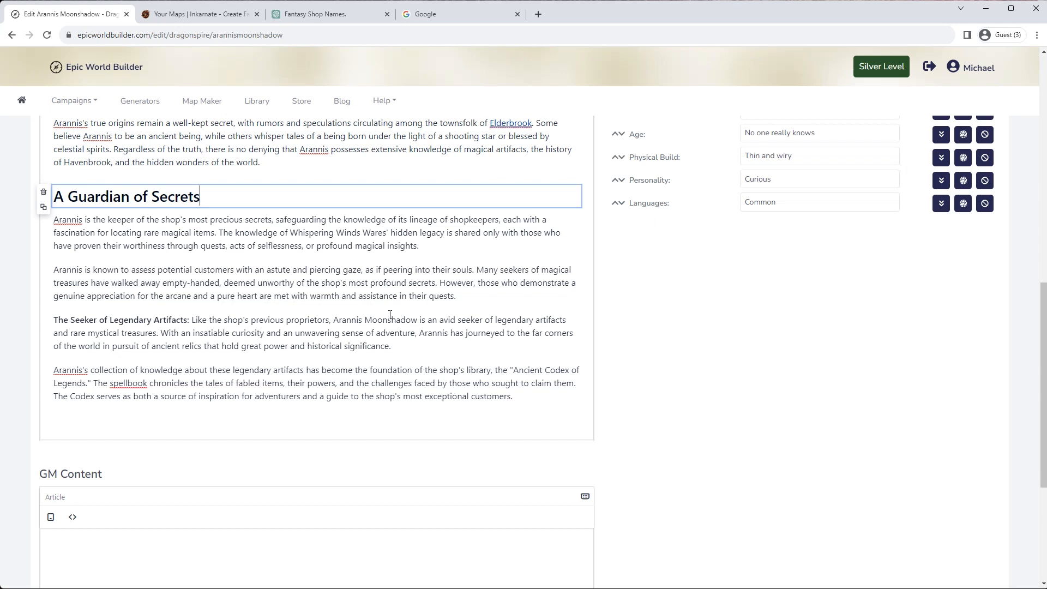
pyautogui.scroll(-1, 385, 315)
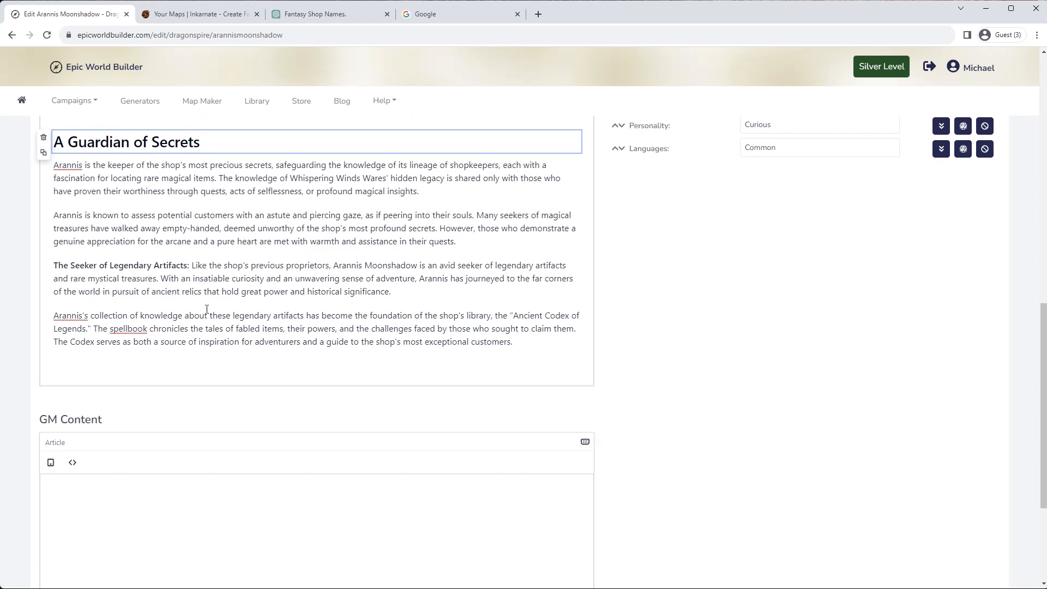
pyautogui.click(190, 266)
pyautogui.press('BackSpace')
pyautogui.press('BackSpace')
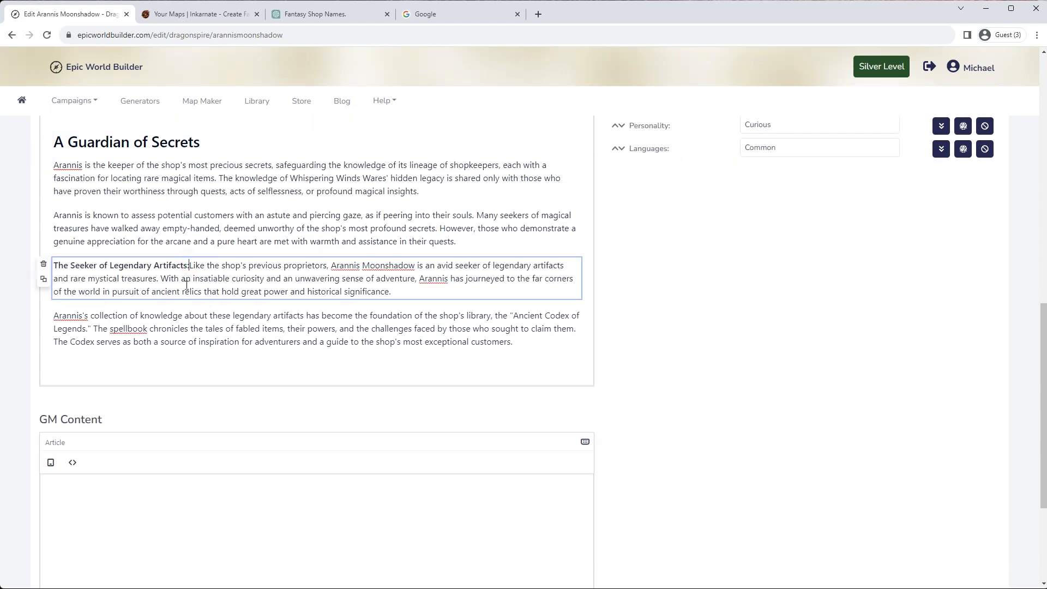
pyautogui.press('Return')
pyautogui.click(191, 263)
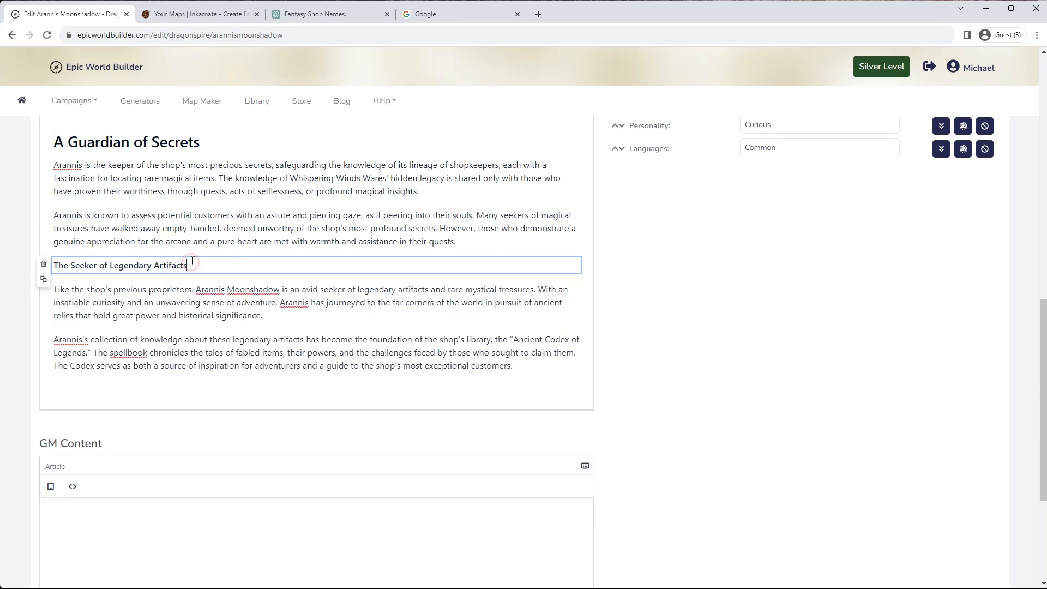
pyautogui.hotkey('ctrl', 'alt', '2')
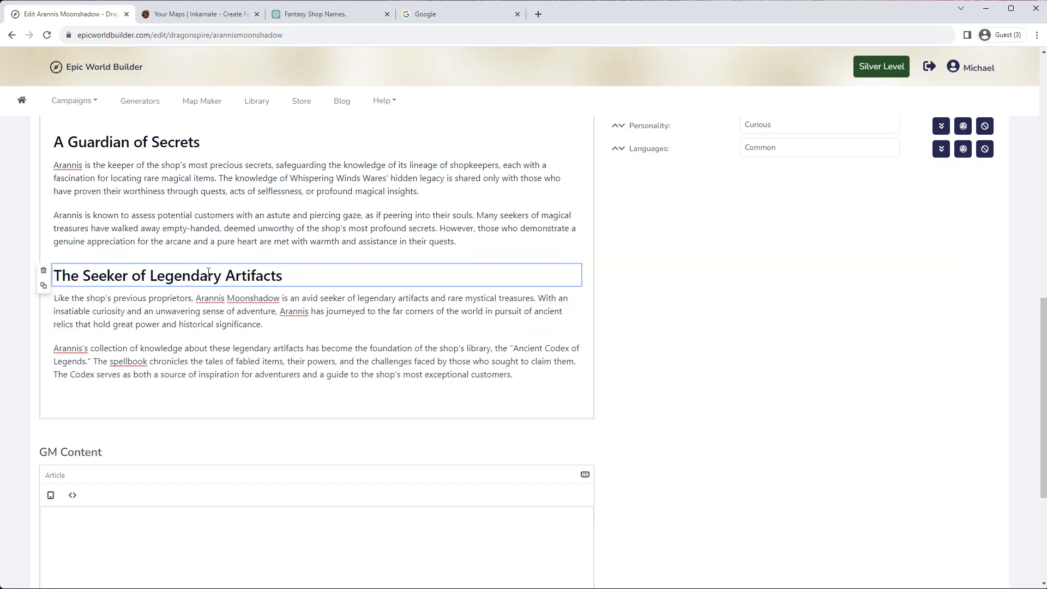
# Review the edited Arannis Moonshadow page and save it
pyautogui.scroll(-1, 150, 318)
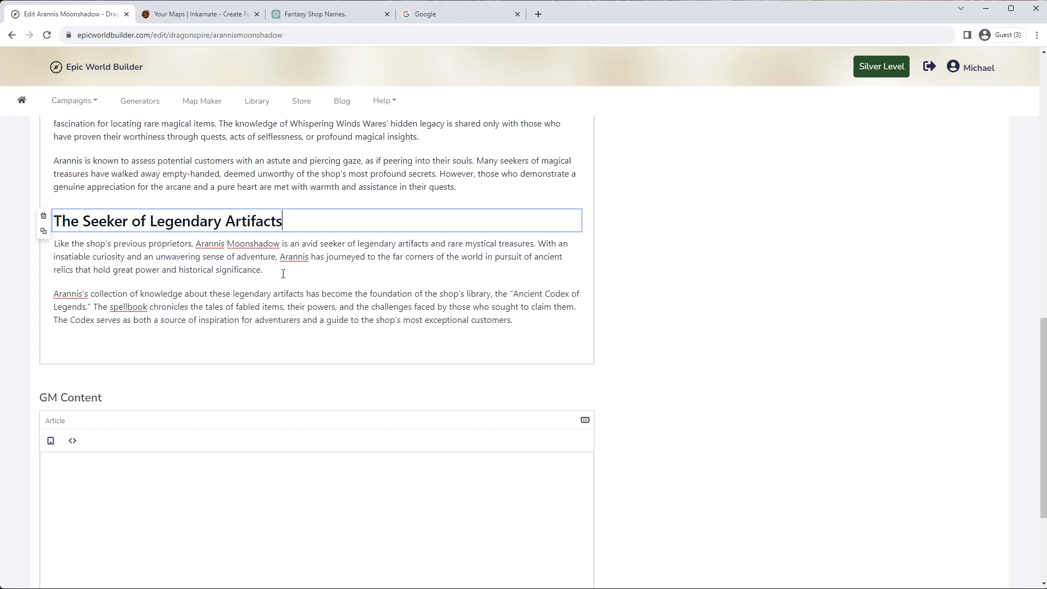
pyautogui.scroll(14, 278, 287)
pyautogui.scroll(-14, 265, 287)
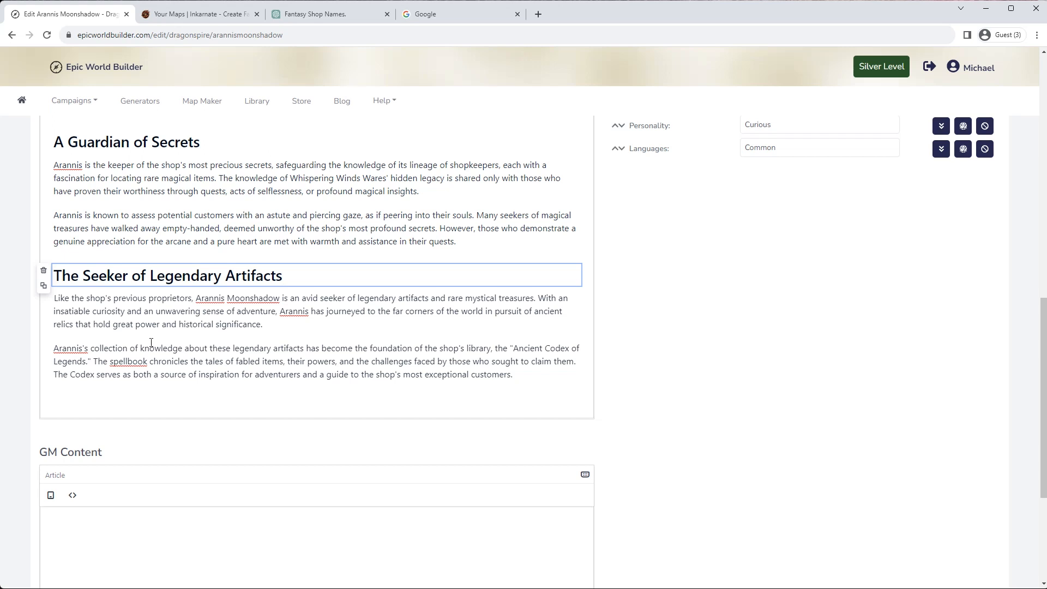
pyautogui.scroll(-1, 151, 342)
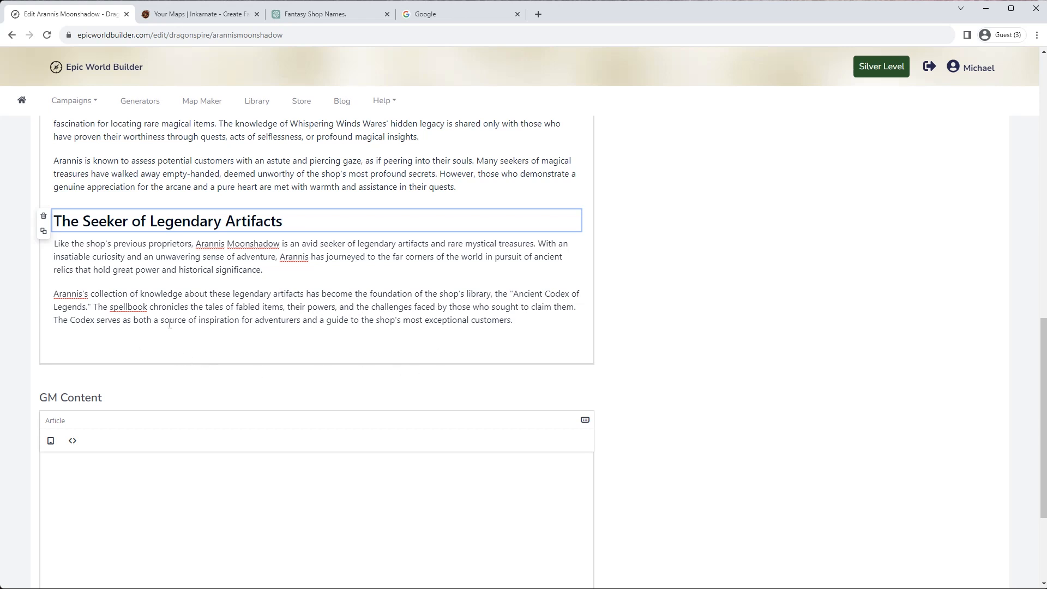
pyautogui.scroll(15, 295, 360)
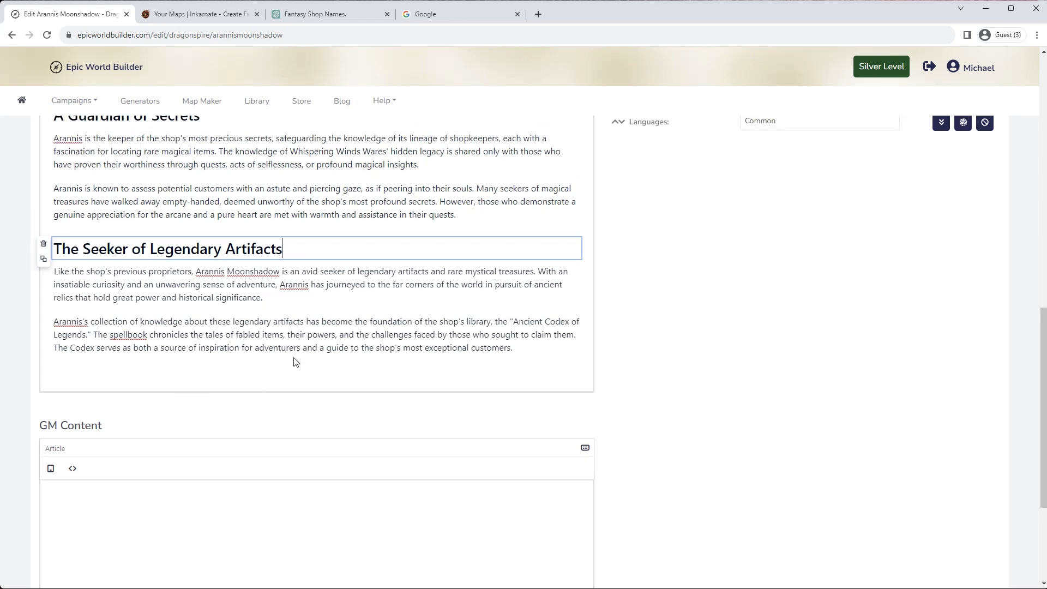
pyautogui.scroll(2, 294, 360)
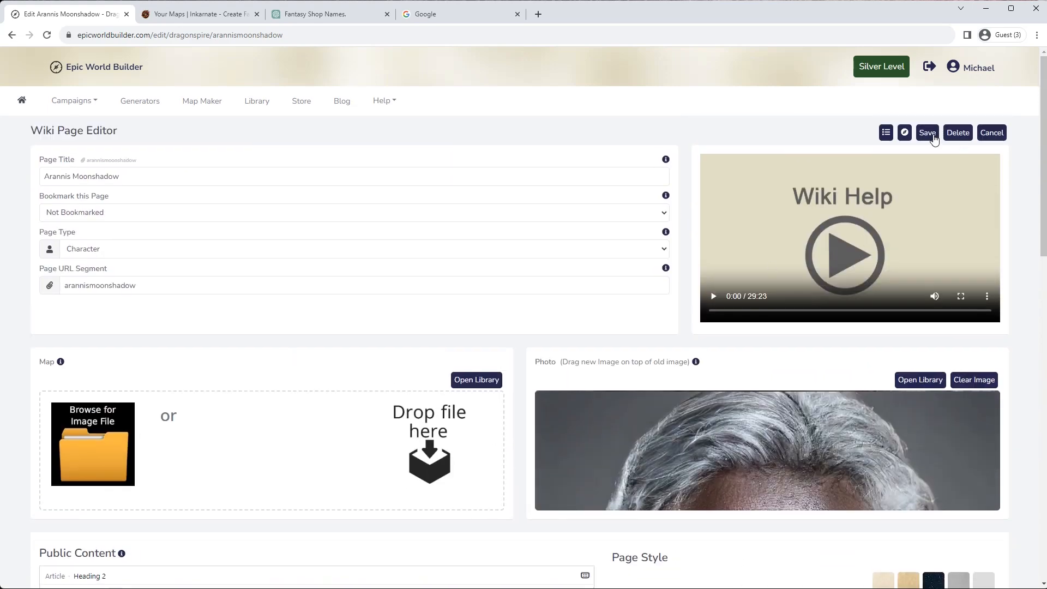
pyautogui.click(930, 135)
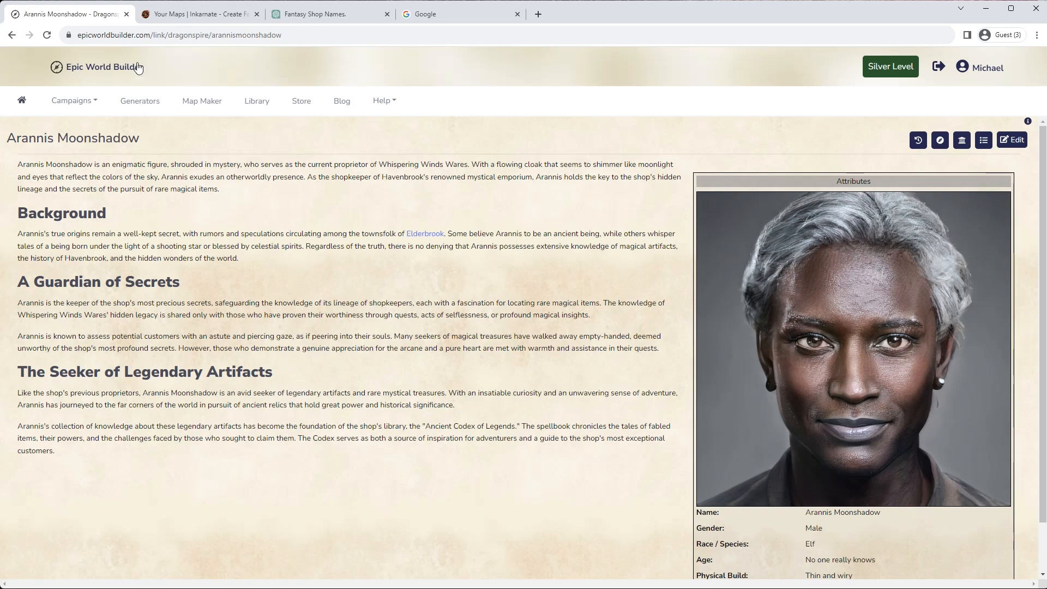
# Copy the web address of the Arannis Moonshadow page and open the Whispering Winds Wares page for editing
pyautogui.click(322, 35)
pyautogui.hotkey('ctrl', 'c')
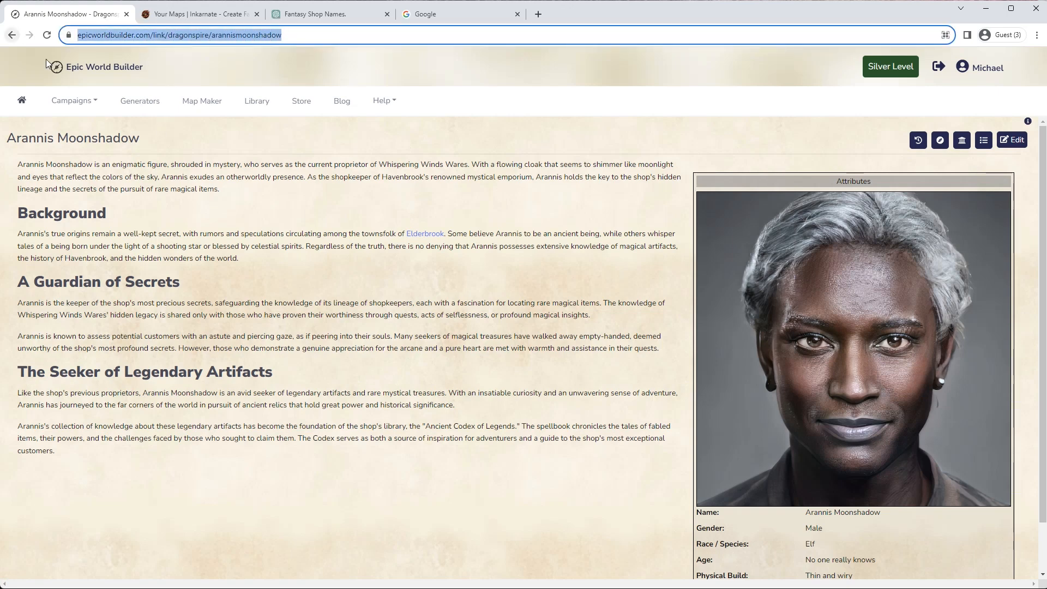
pyautogui.click(981, 142)
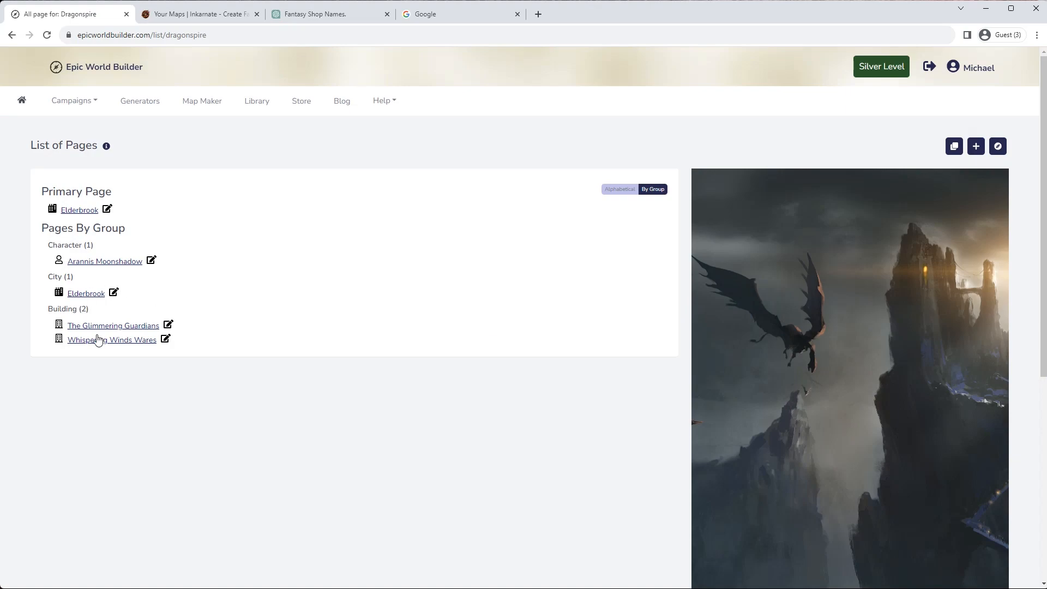
pyautogui.click(140, 341)
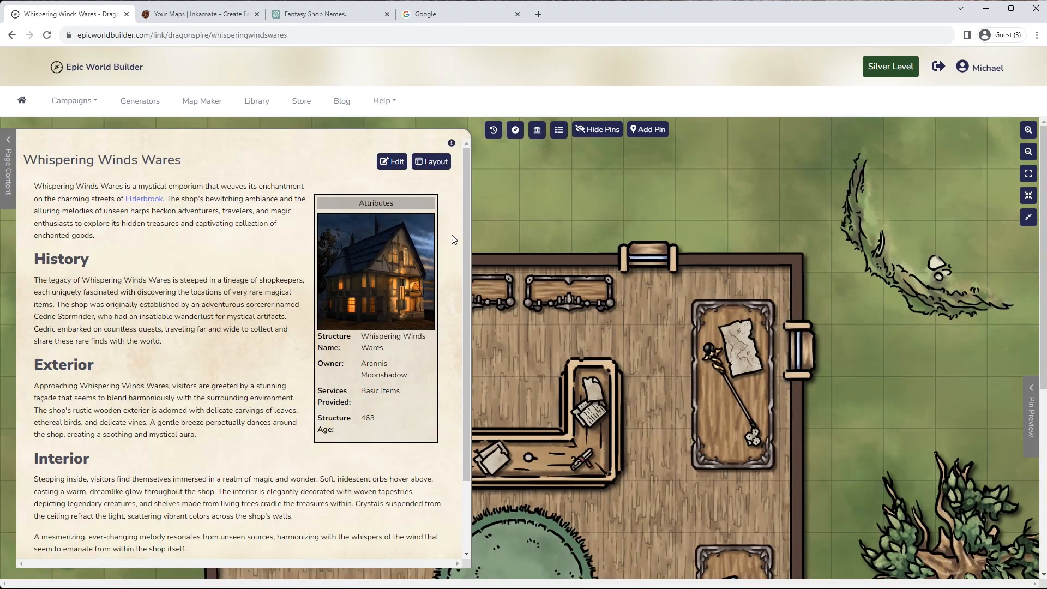
pyautogui.click(402, 162)
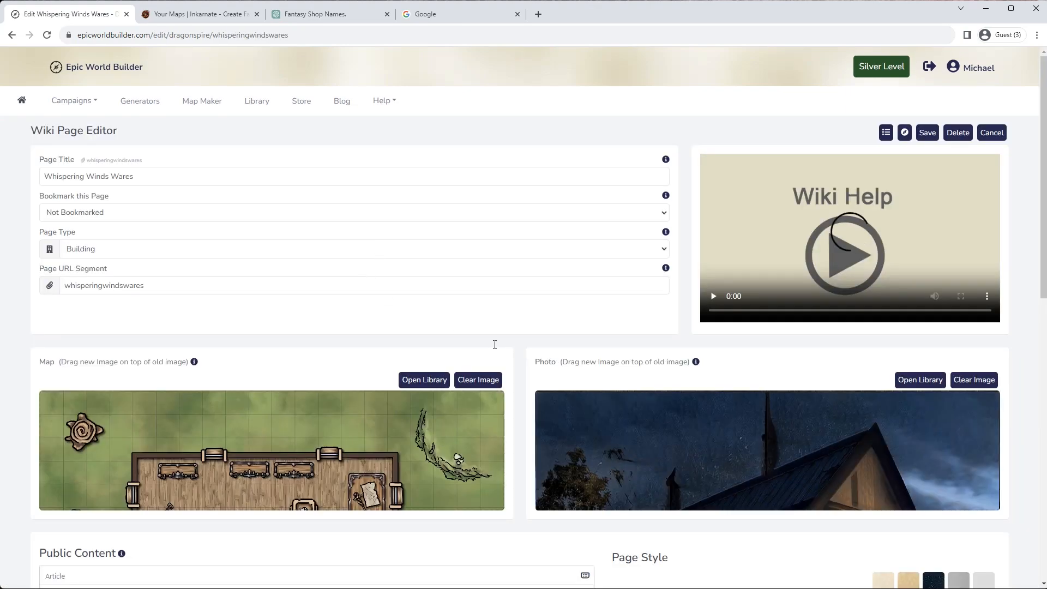
pyautogui.scroll(-8, 303, 336)
pyautogui.scroll(1, 304, 336)
pyautogui.scroll(1, 303, 337)
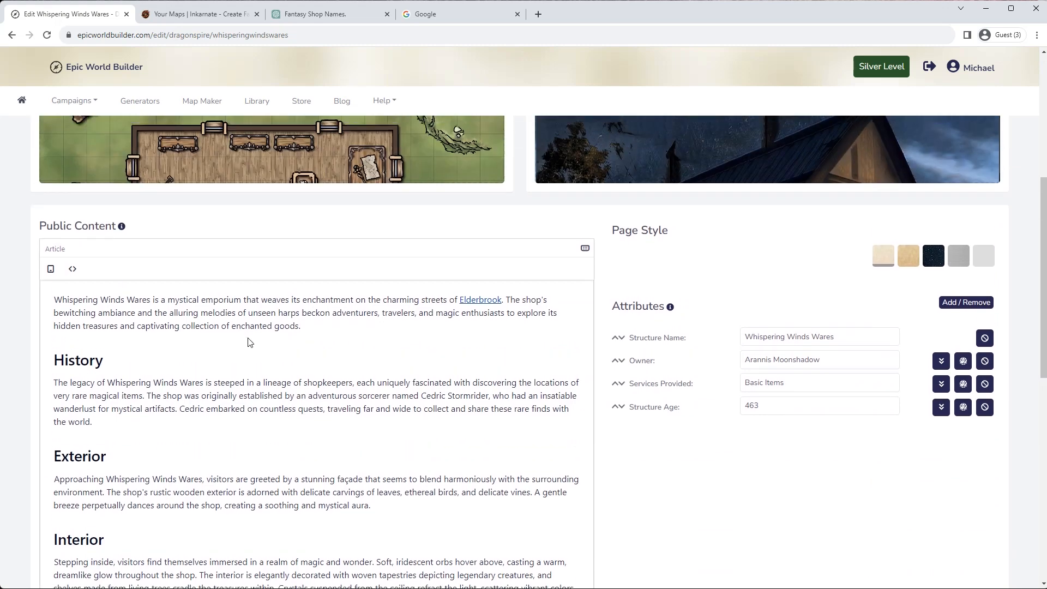
pyautogui.scroll(-5, 198, 357)
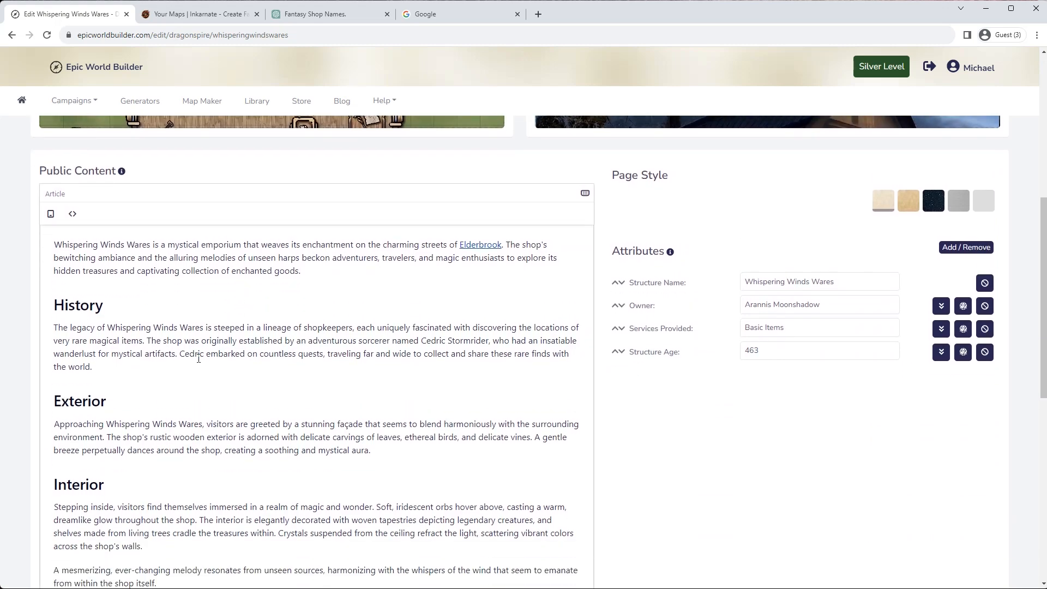
pyautogui.scroll(-2, 139, 404)
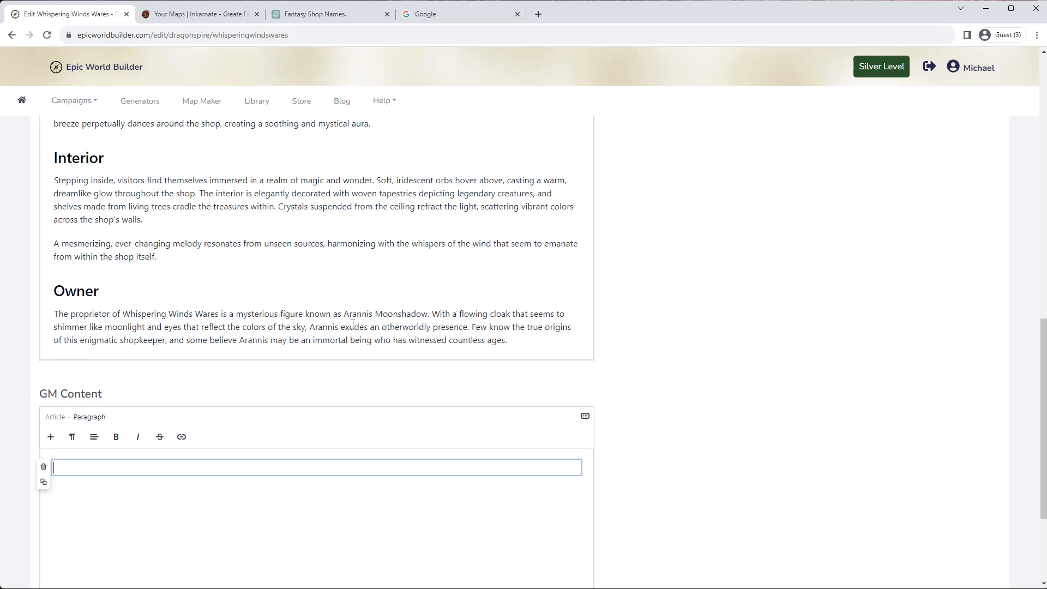
pyautogui.moveTo(429, 315); pyautogui.dragTo(351, 307)
pyautogui.scroll(8, 352, 307)
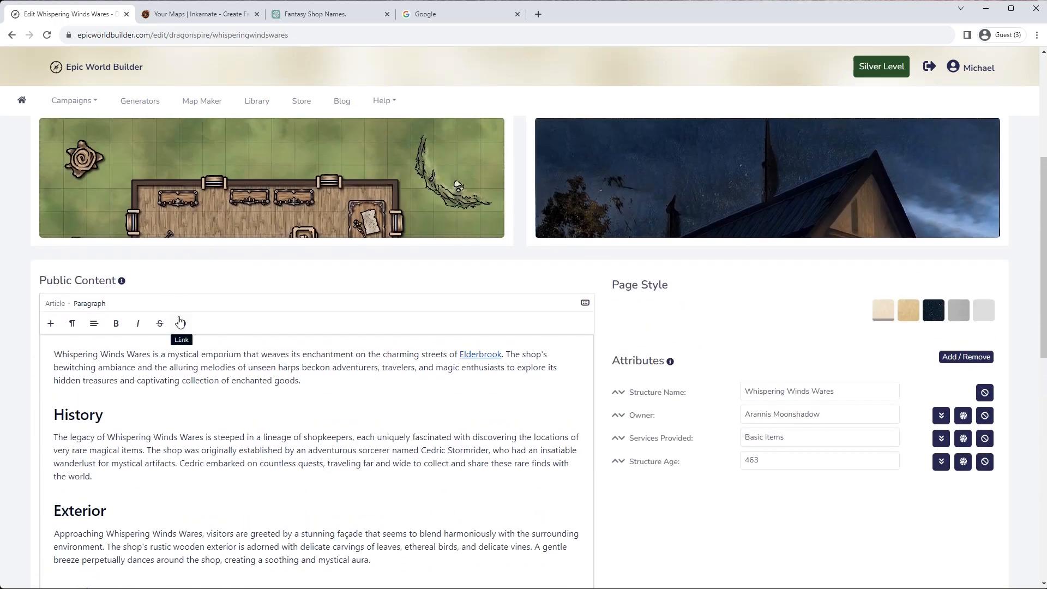
pyautogui.click(181, 323)
pyautogui.click(185, 348)
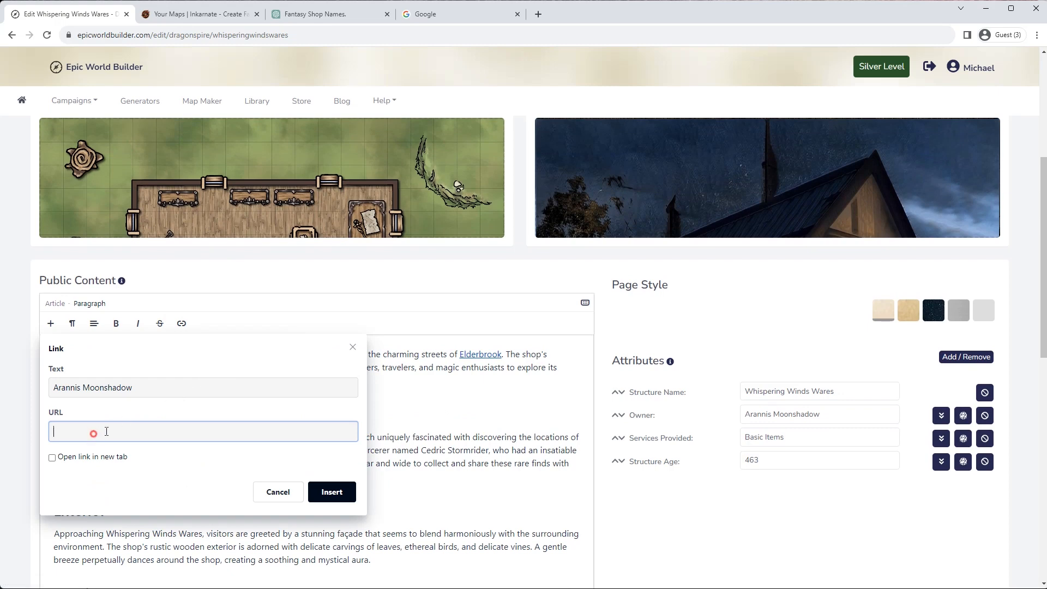
pyautogui.hotkey('ctrl', 'v')
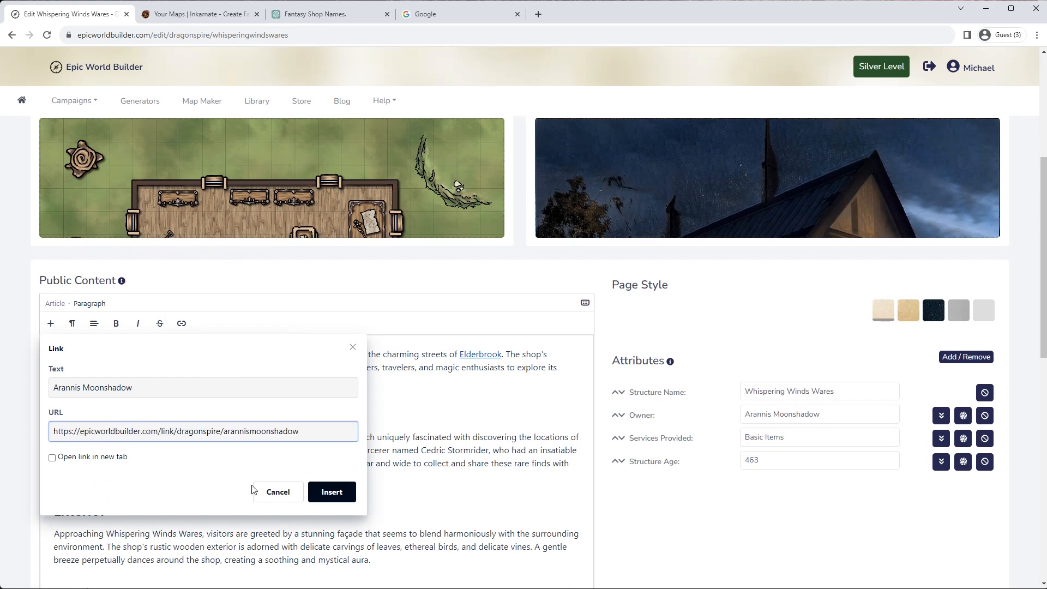
pyautogui.click(315, 494)
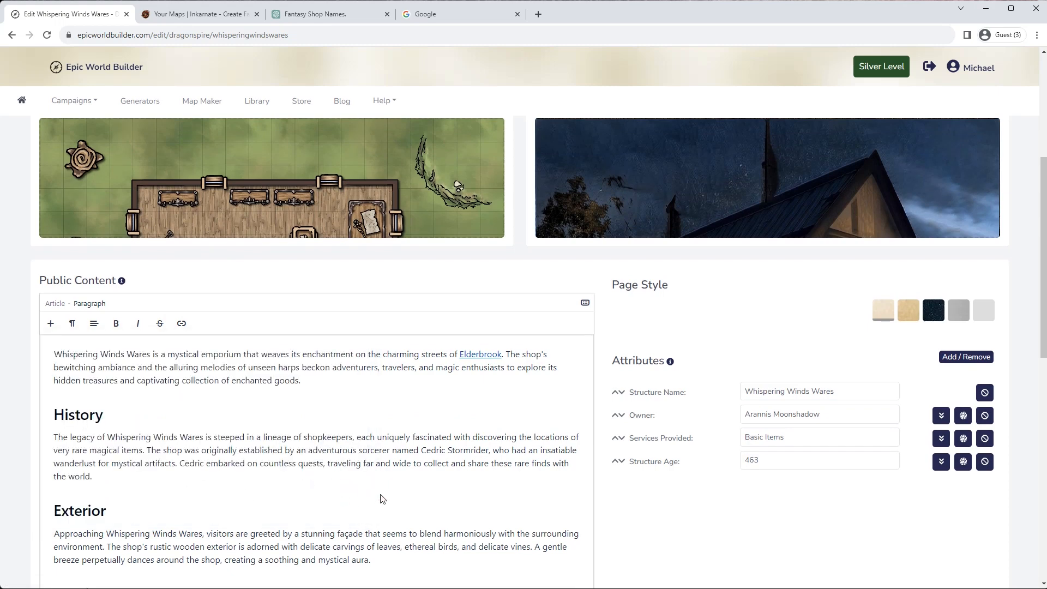
# Save the Whispering Winds Wares page and test the new Arannis Moonshadow link in its Owner section
pyautogui.scroll(-5, 382, 499)
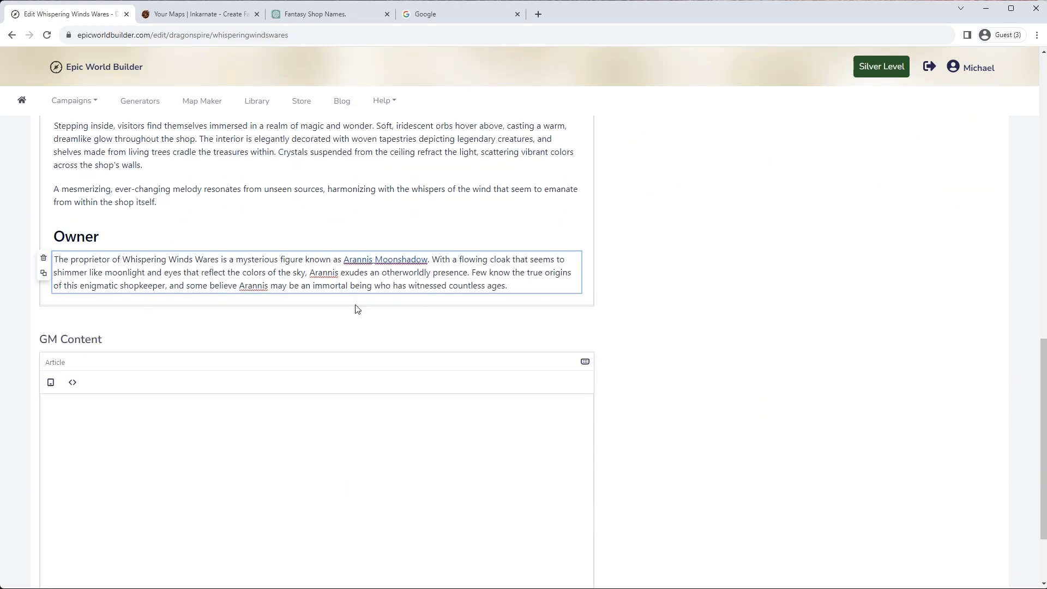
pyautogui.scroll(15, 473, 370)
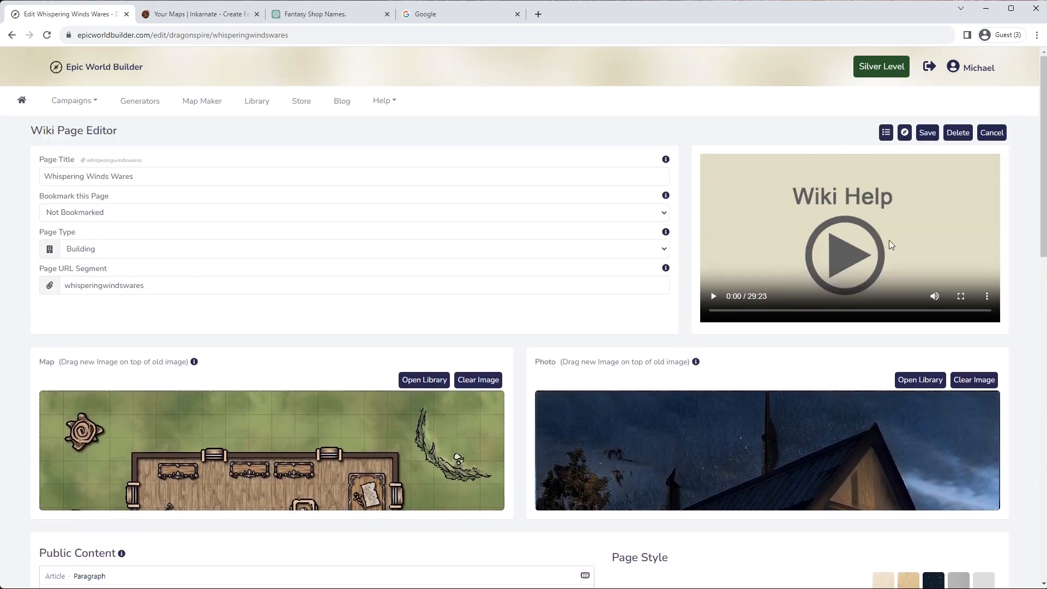
pyautogui.click(929, 135)
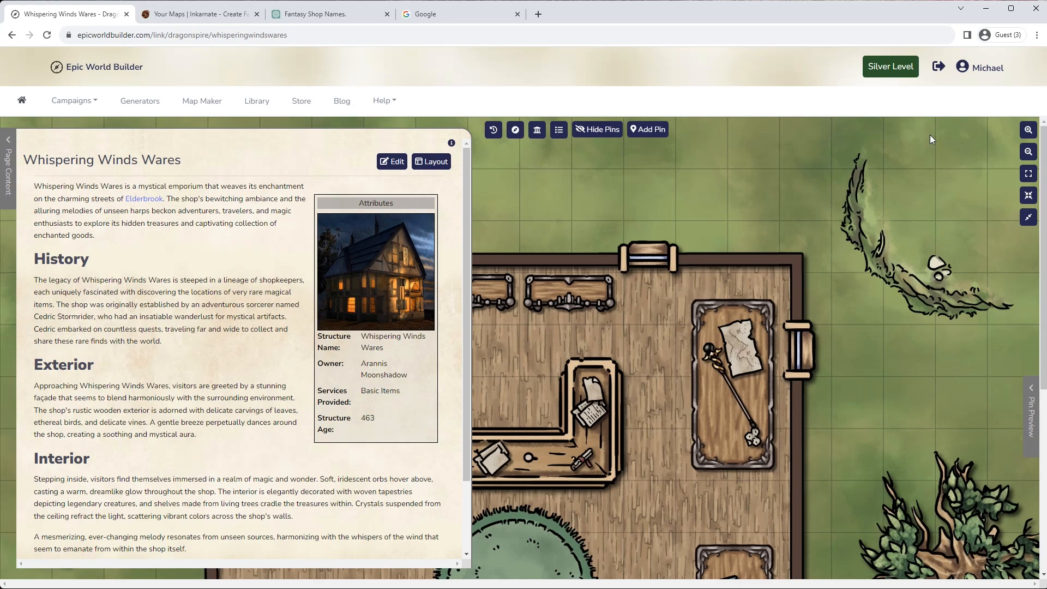
pyautogui.scroll(-2, 246, 381)
pyautogui.click(315, 507)
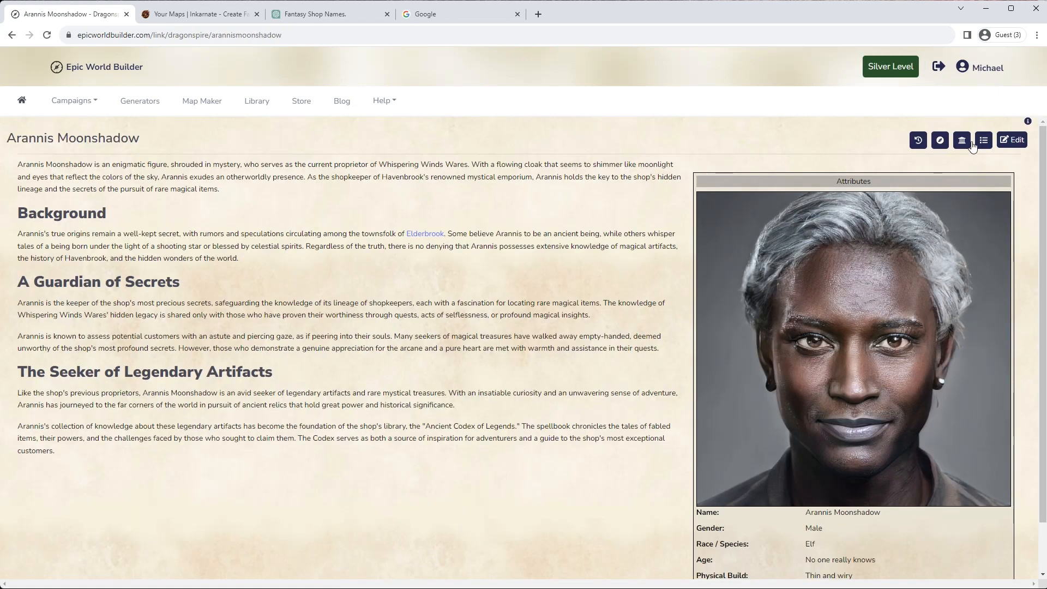
# Go to the Elderbrook map, open Whispering Winds Wares from its pin and examine the shop's floor plan
pyautogui.click(962, 141)
pyautogui.click(684, 365)
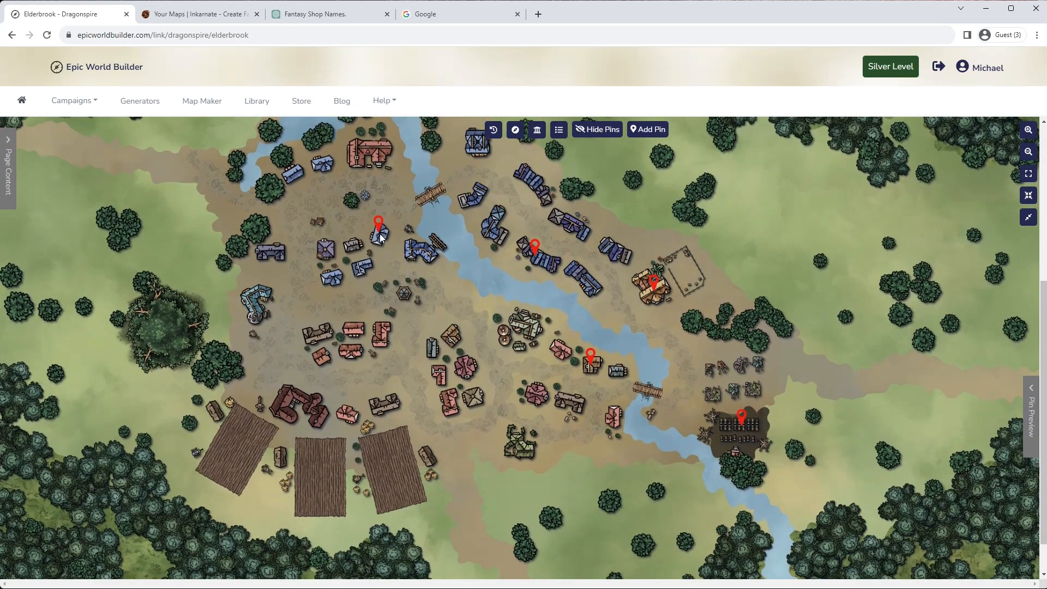
pyautogui.click(379, 227)
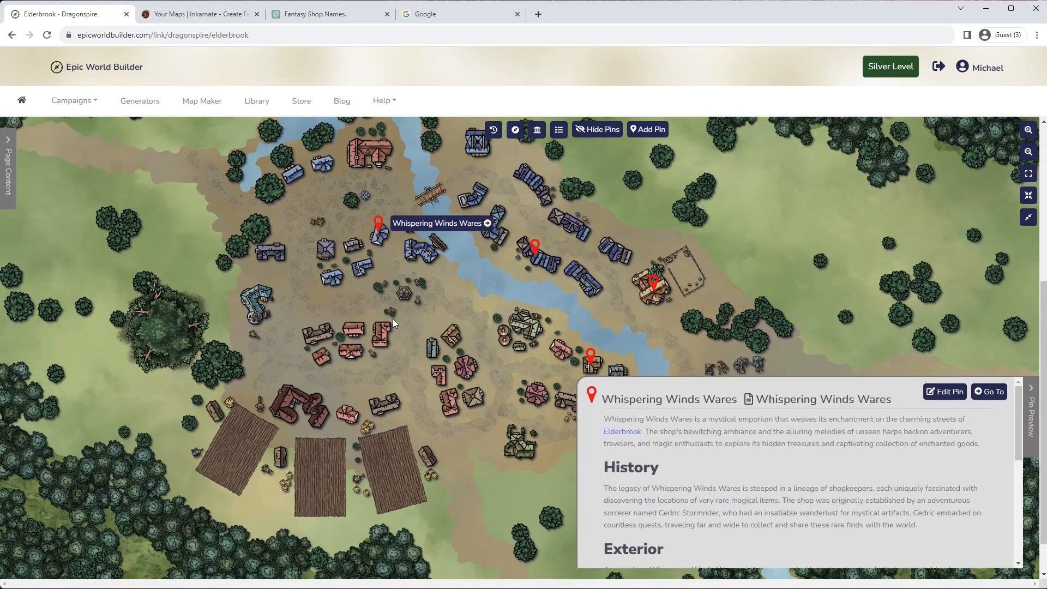
pyautogui.click(974, 393)
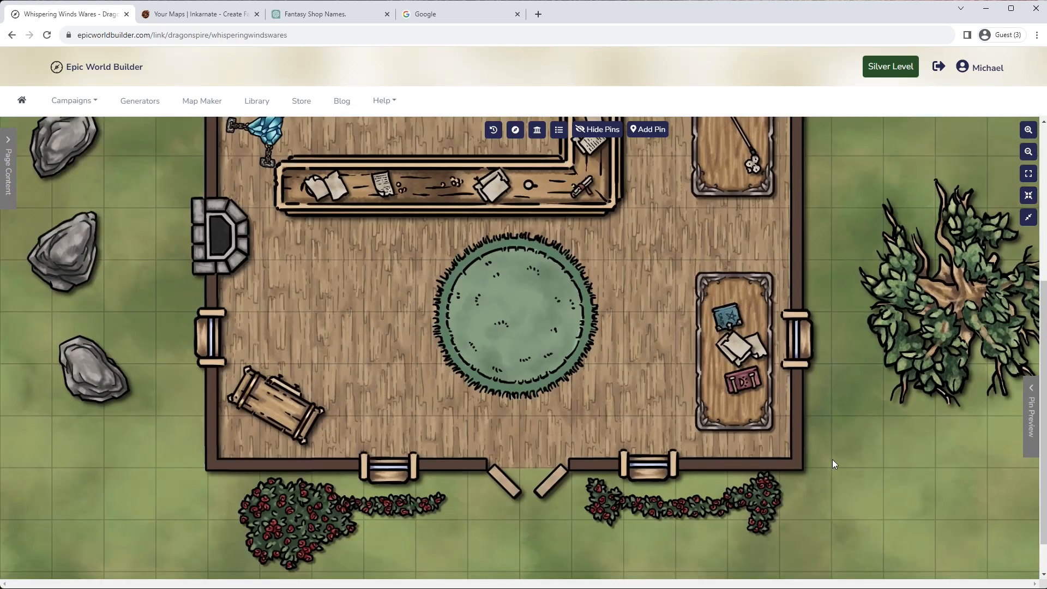
pyautogui.scroll(3, 835, 399)
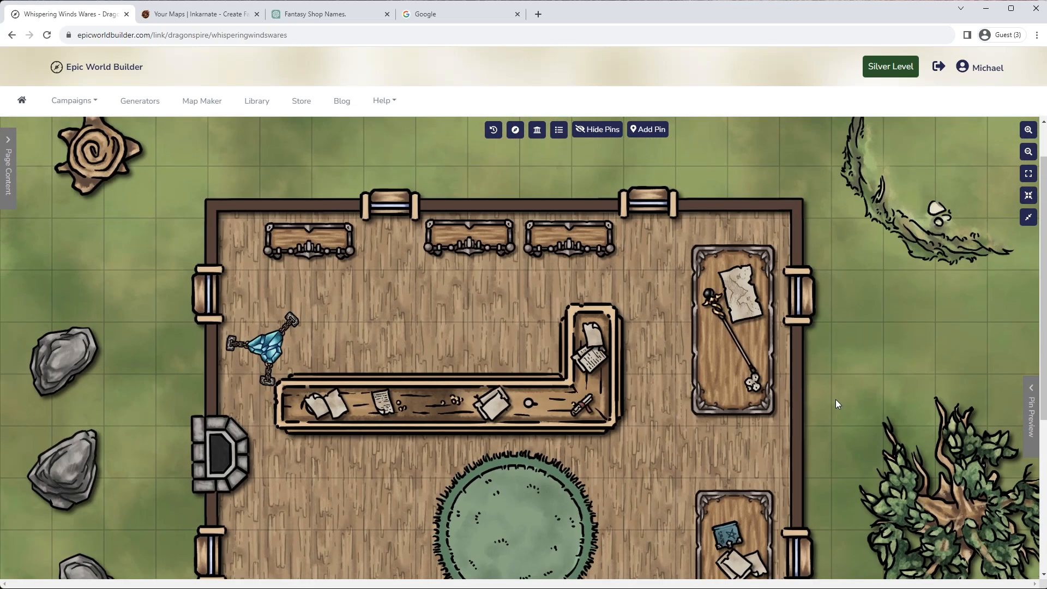
pyautogui.scroll(-2, 556, 470)
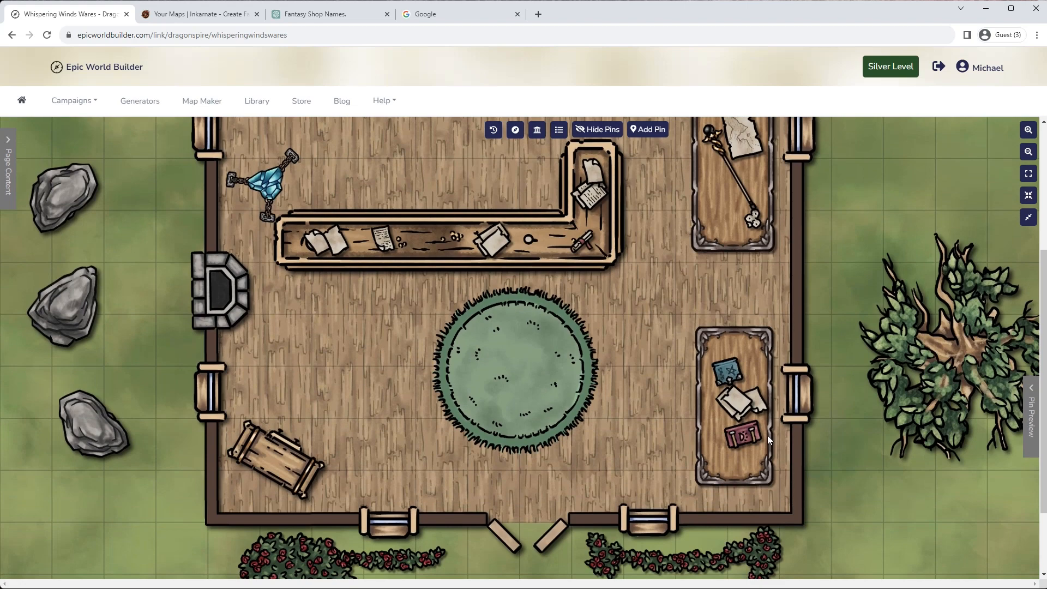
pyautogui.scroll(2, 768, 426)
pyautogui.scroll(-2, 704, 355)
pyautogui.scroll(4, 437, 456)
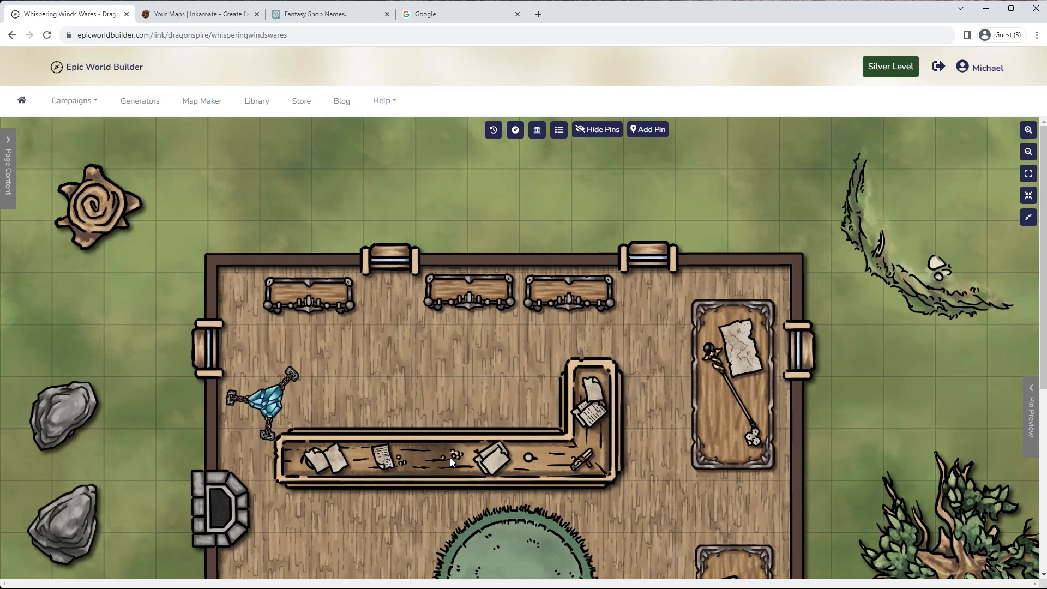
# Return to the Elderbrook map and preview the untitled pins on the graveyard and the building just south of the river
pyautogui.click(537, 132)
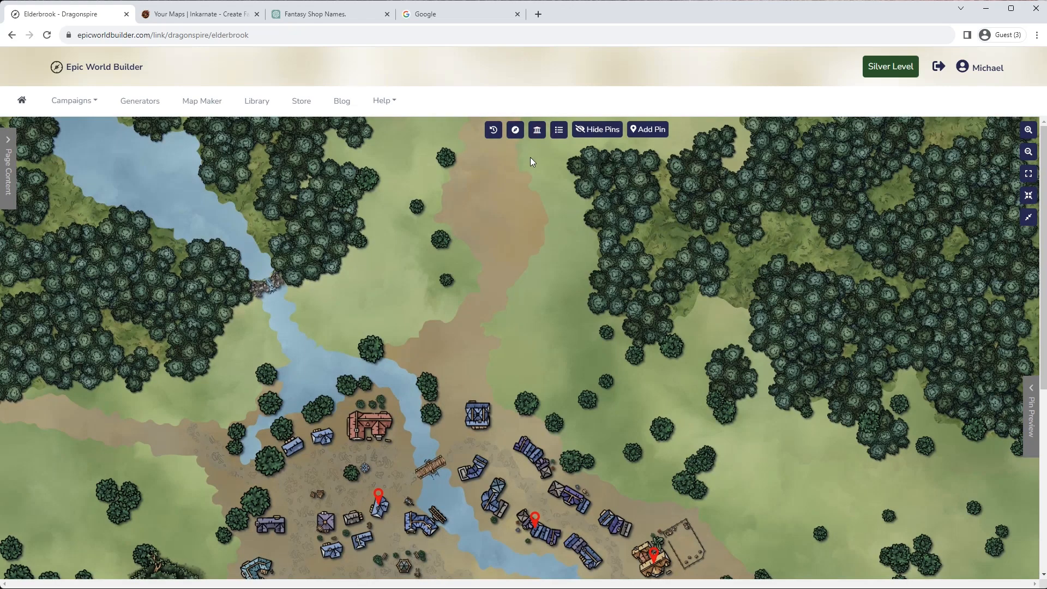
pyautogui.scroll(-5, 546, 289)
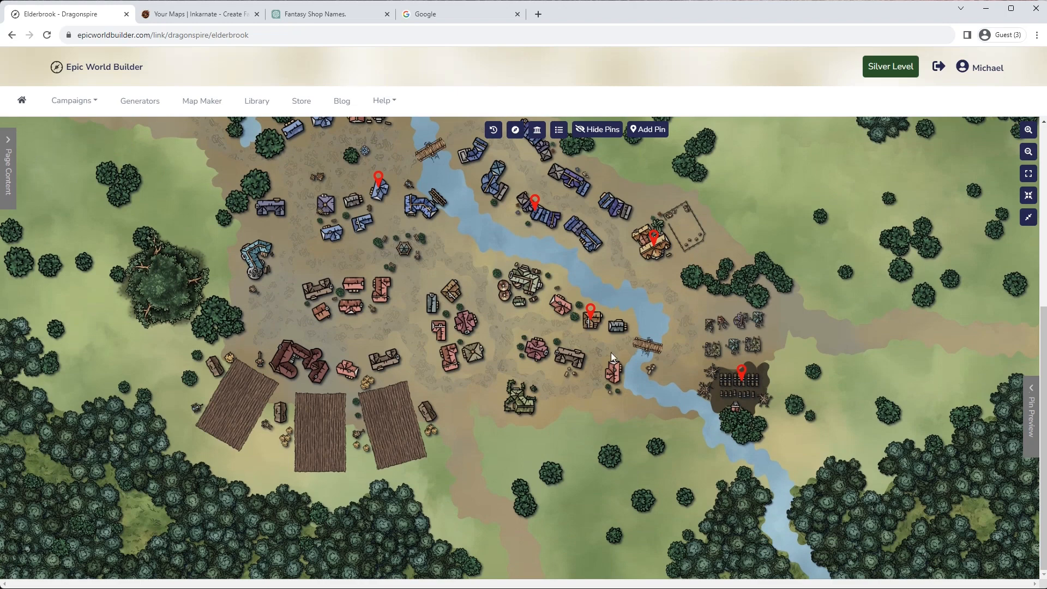
pyautogui.scroll(1, 611, 357)
pyautogui.click(742, 427)
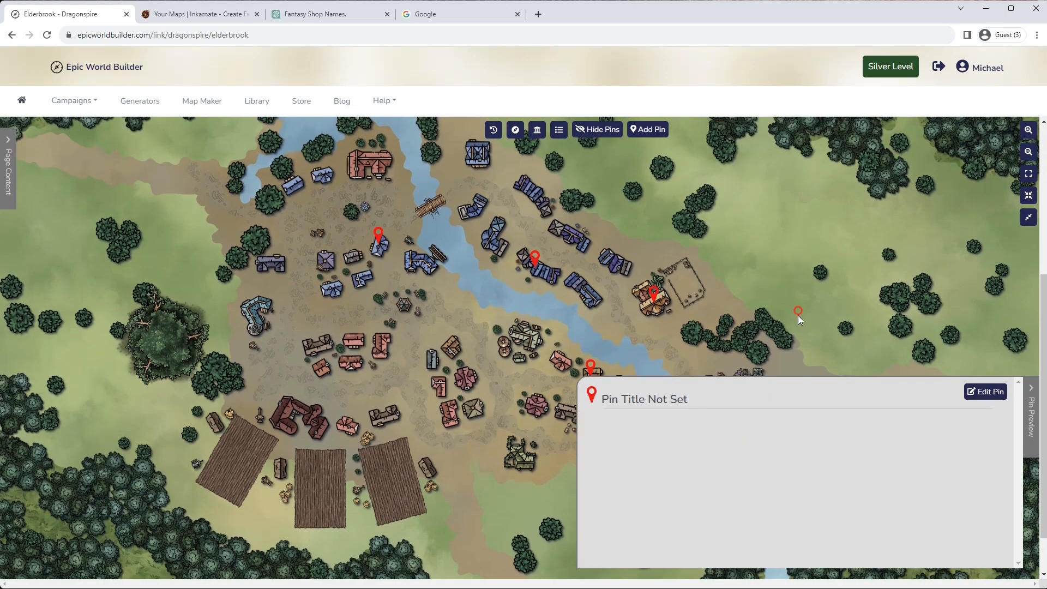
pyautogui.moveTo(762, 375); pyautogui.dragTo(765, 362)
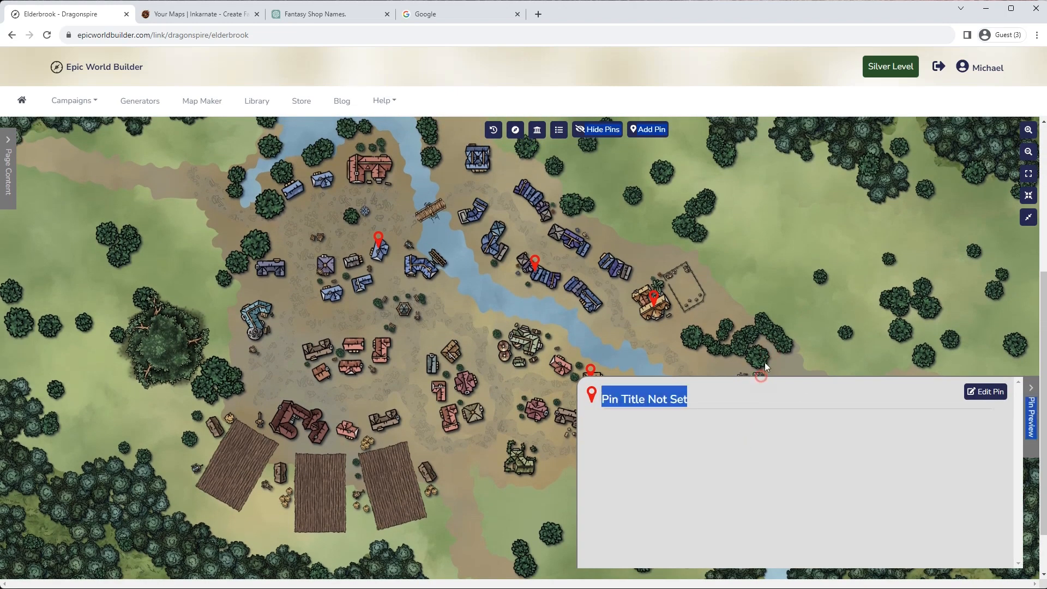
pyautogui.click(1030, 400)
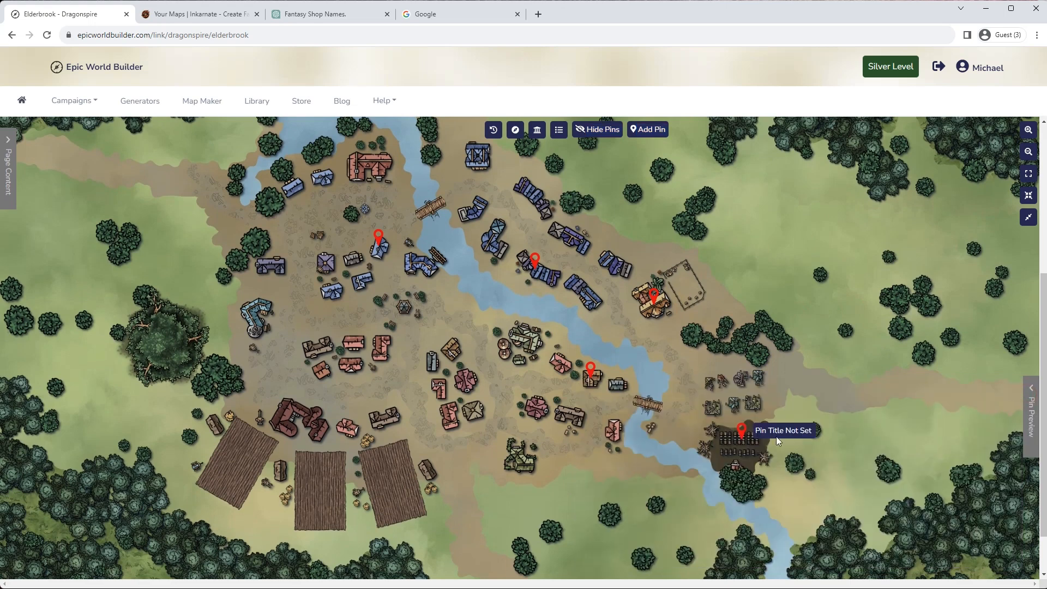
pyautogui.click(594, 370)
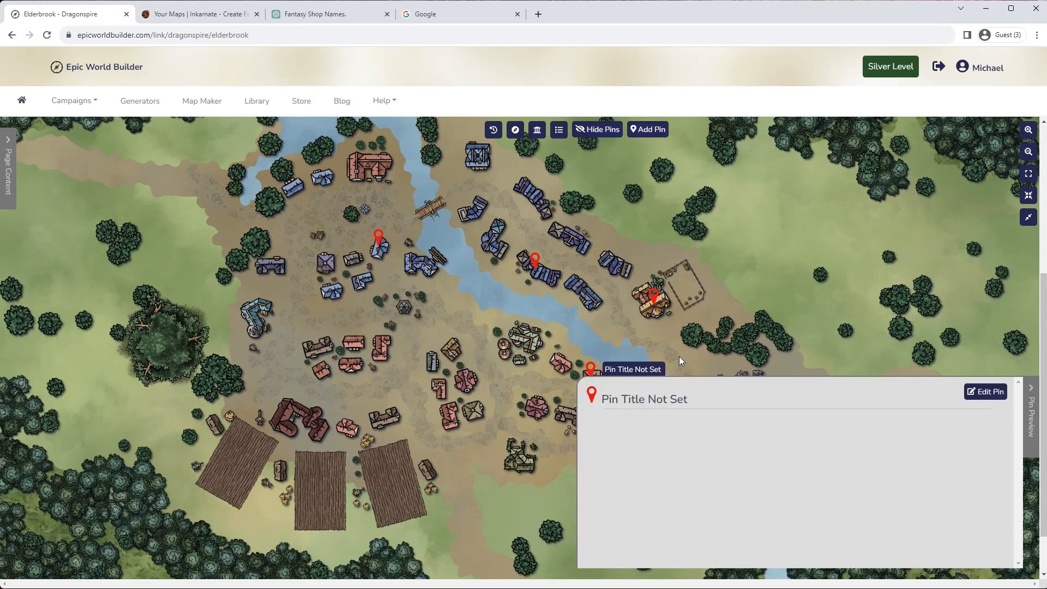
pyautogui.click(1030, 401)
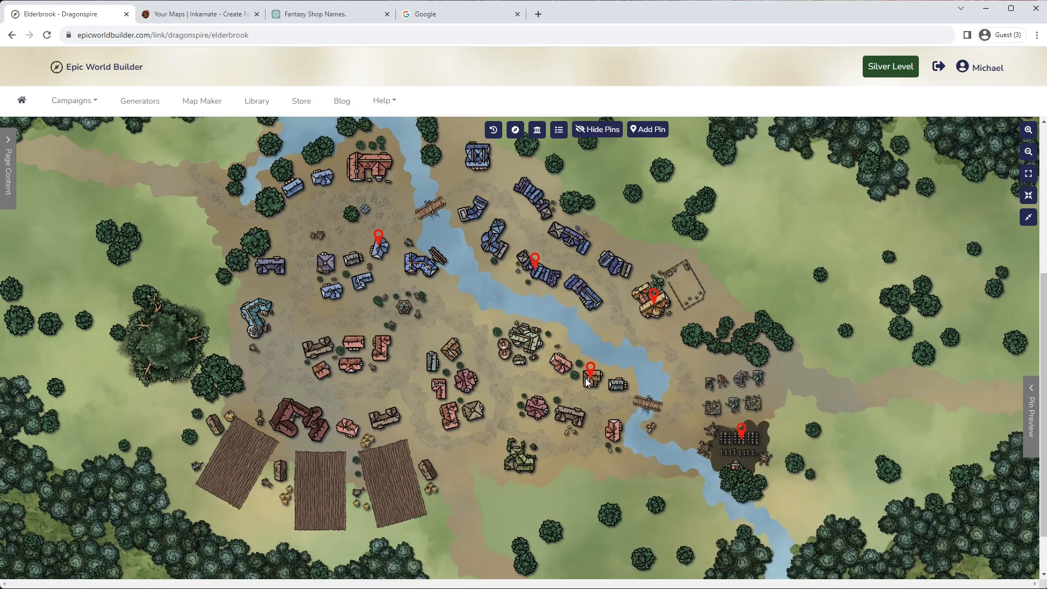
# Reopen Whispering Winds Wares from its Elderbrook pin and compare the building's shape on the shop map
pyautogui.click(379, 235)
pyautogui.click(989, 392)
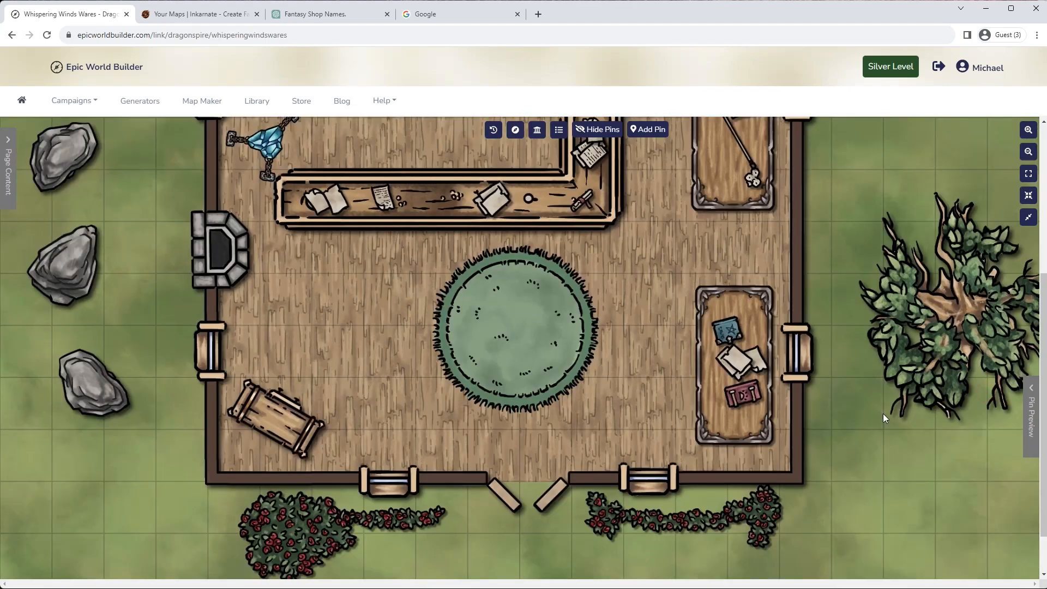
pyautogui.scroll(5, 650, 395)
pyautogui.scroll(-5, 598, 371)
pyautogui.scroll(5, 619, 373)
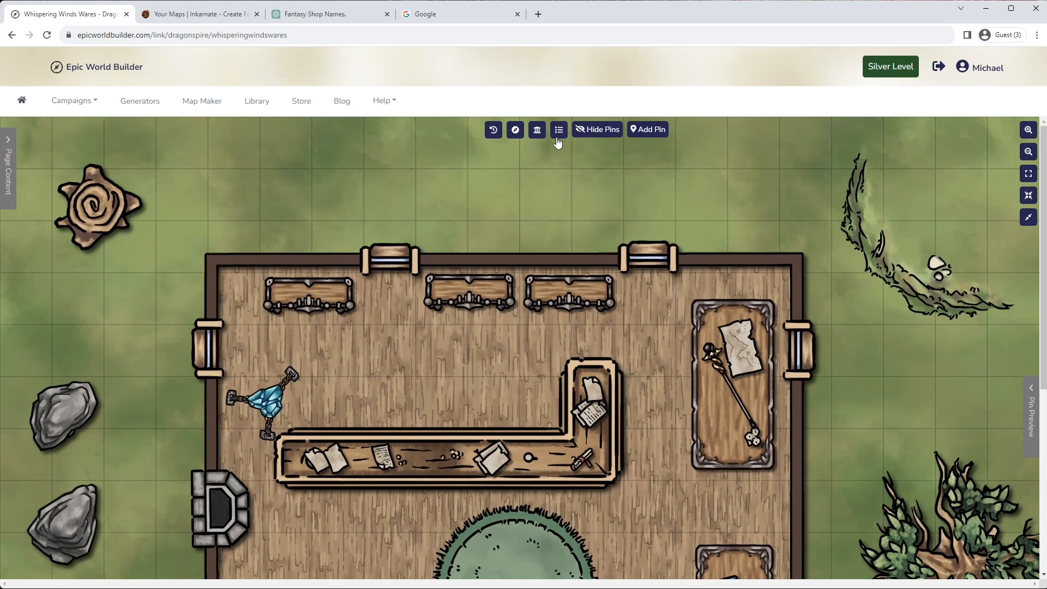
# Add a pin on the olive-roofed building in Elderbrook's south-central cluster and link it to the Whispering Winds Wares page
pyautogui.click(537, 131)
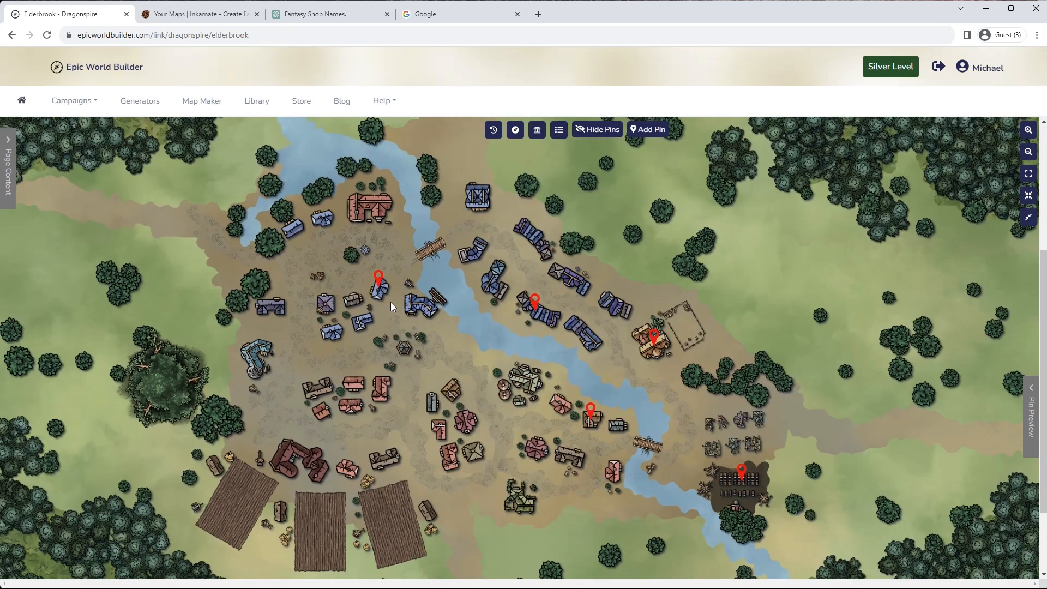
pyautogui.scroll(-2, 509, 321)
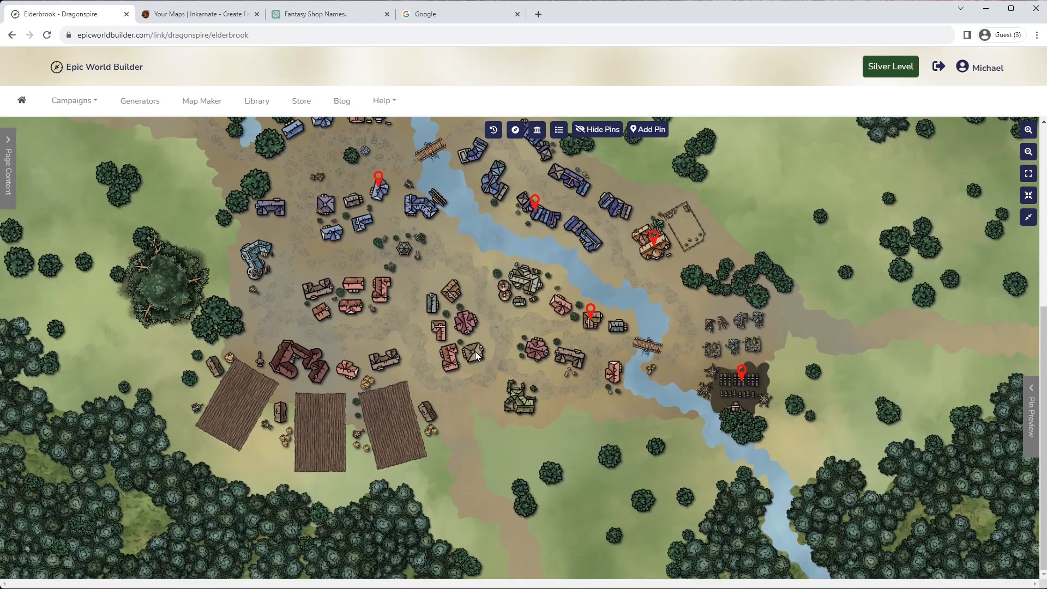
pyautogui.click(652, 130)
pyautogui.click(474, 355)
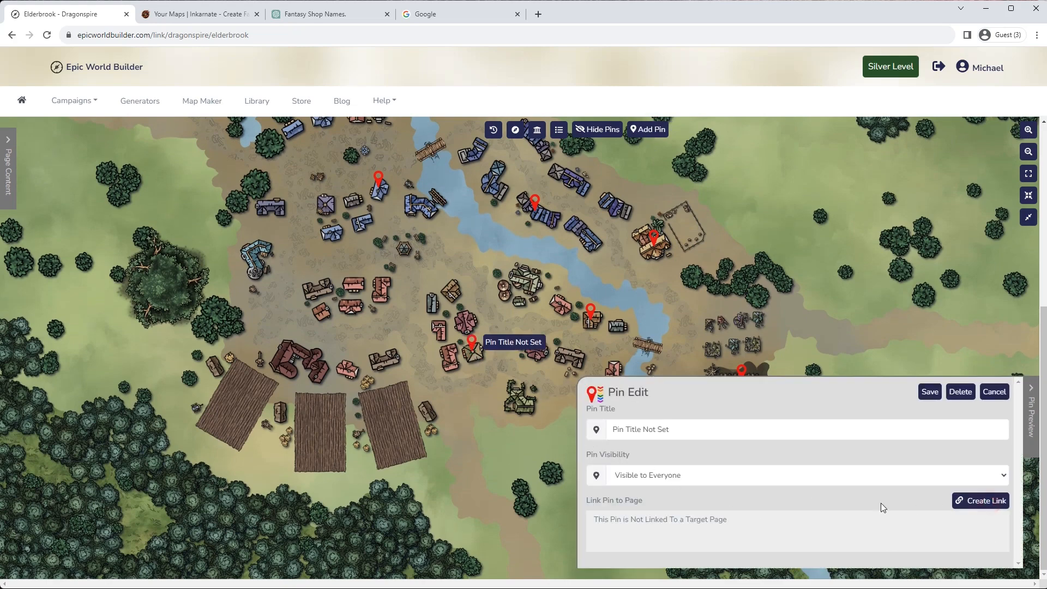
pyautogui.click(980, 500)
pyautogui.click(621, 200)
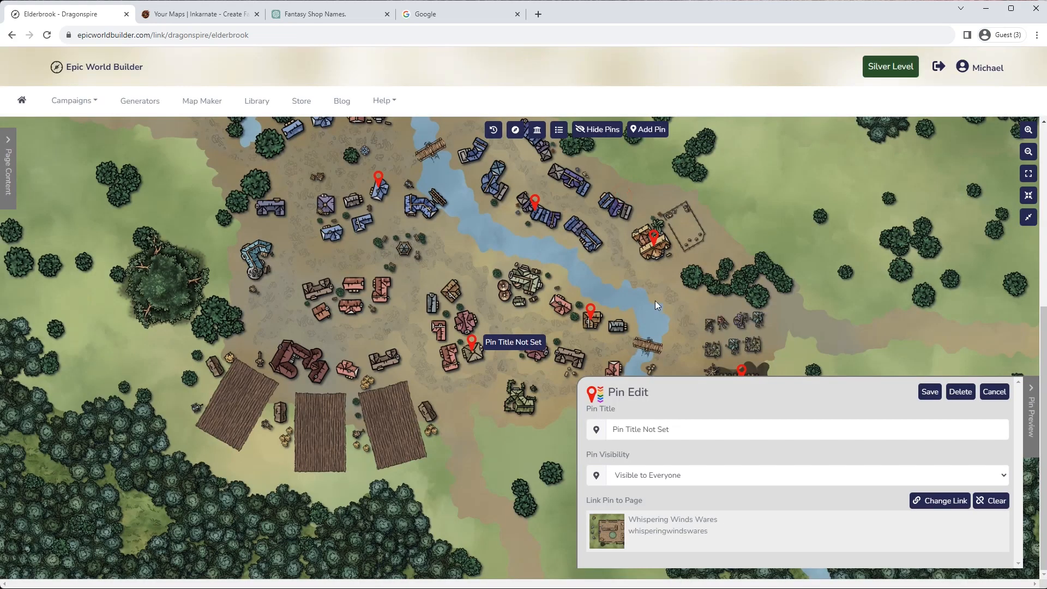
# Title the new pin "Whispering Winds Wares" and save it
pyautogui.tripleClick(688, 435)
pyautogui.write('Whisper')
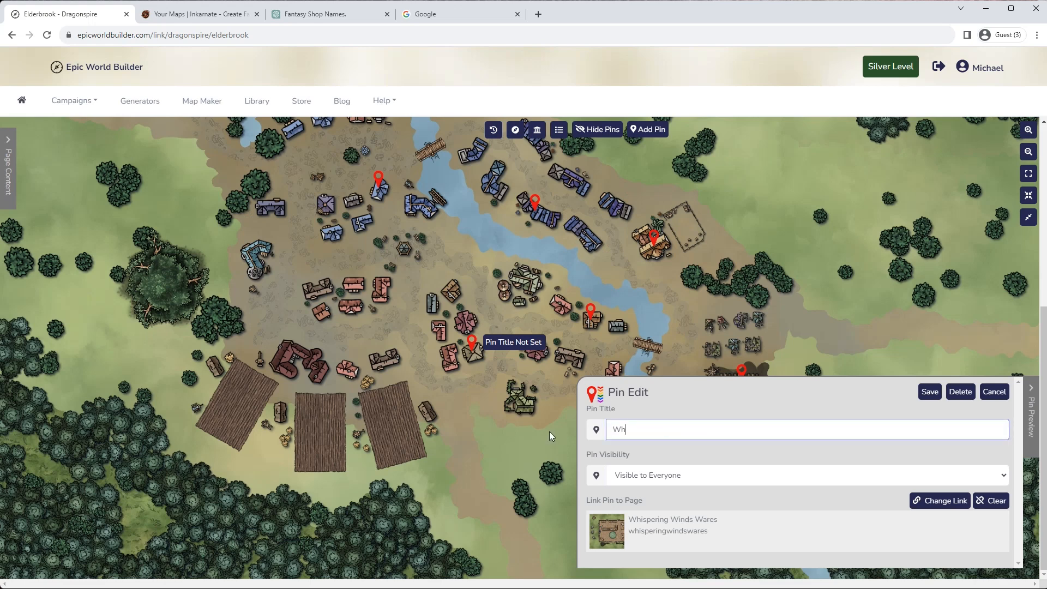
pyautogui.write('Winds Wares')
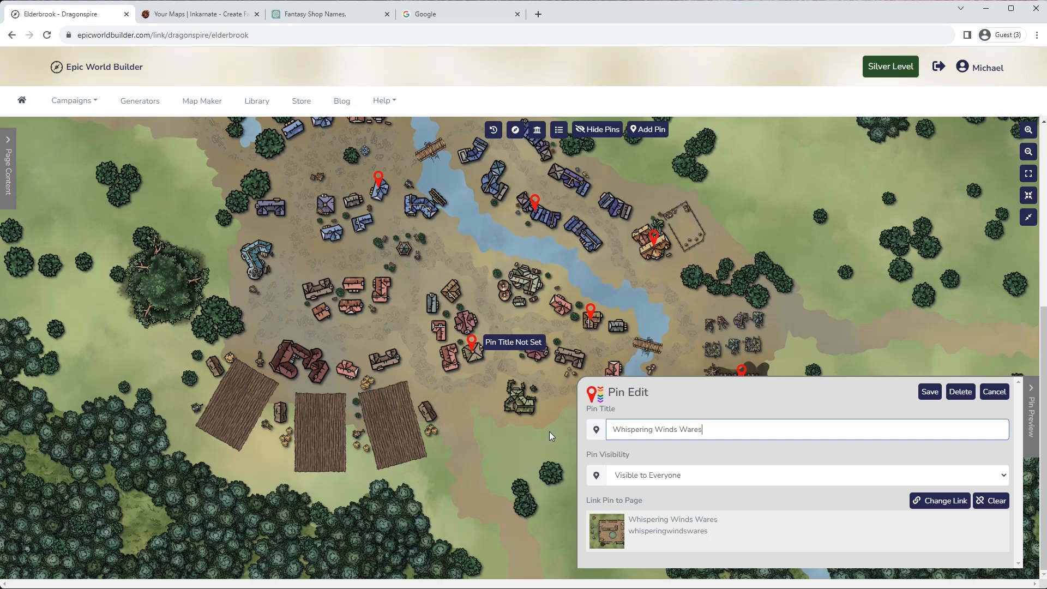
pyautogui.click(927, 393)
pyautogui.click(896, 339)
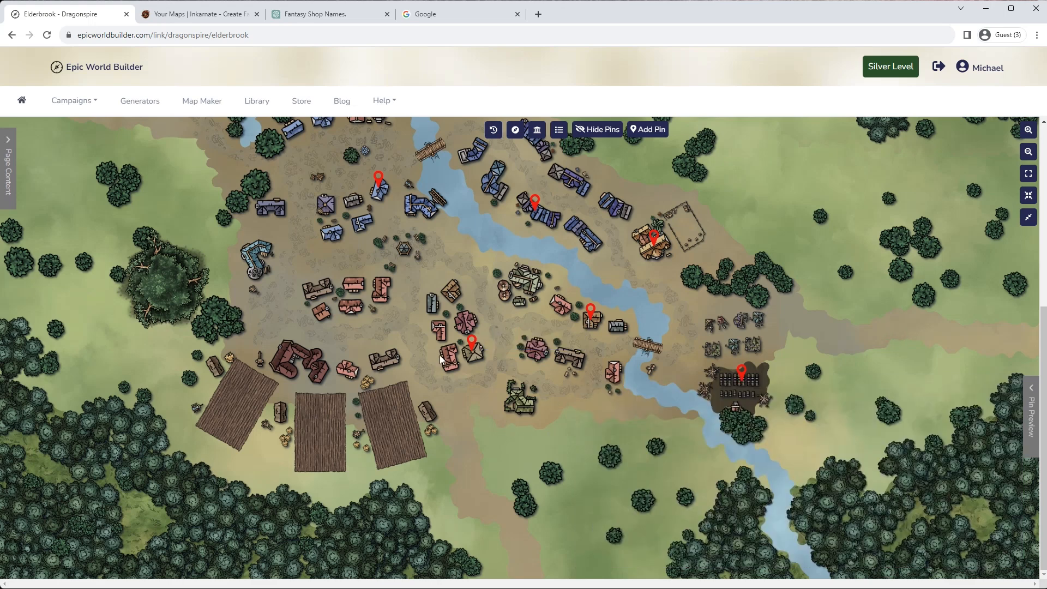
# Delete the original Whispering Winds Wares pin on the blue-roofed building west of the river, and open the shop's page from the new pin
pyautogui.click(378, 178)
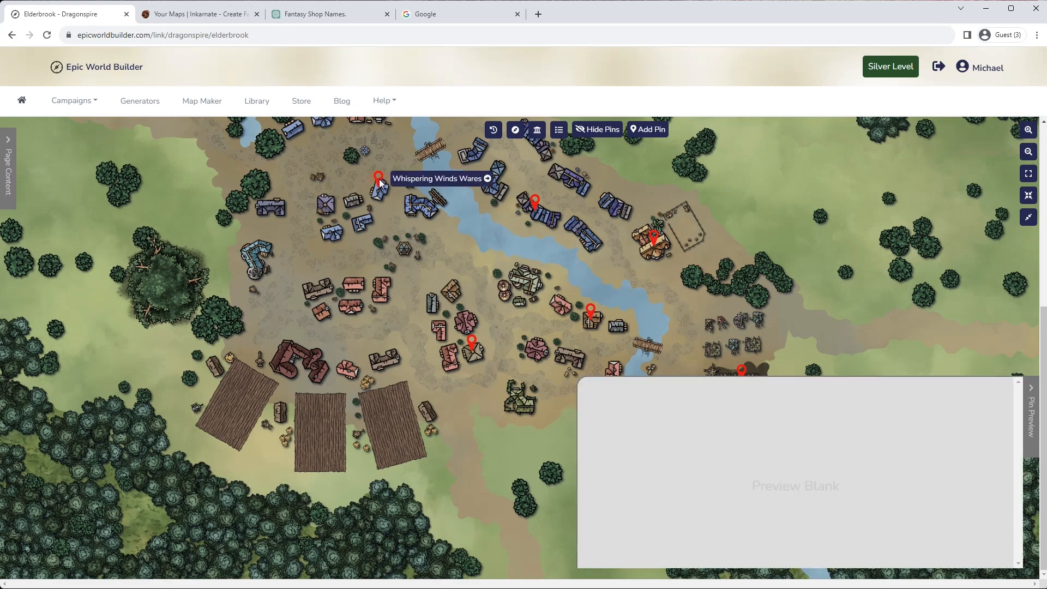
pyautogui.click(949, 393)
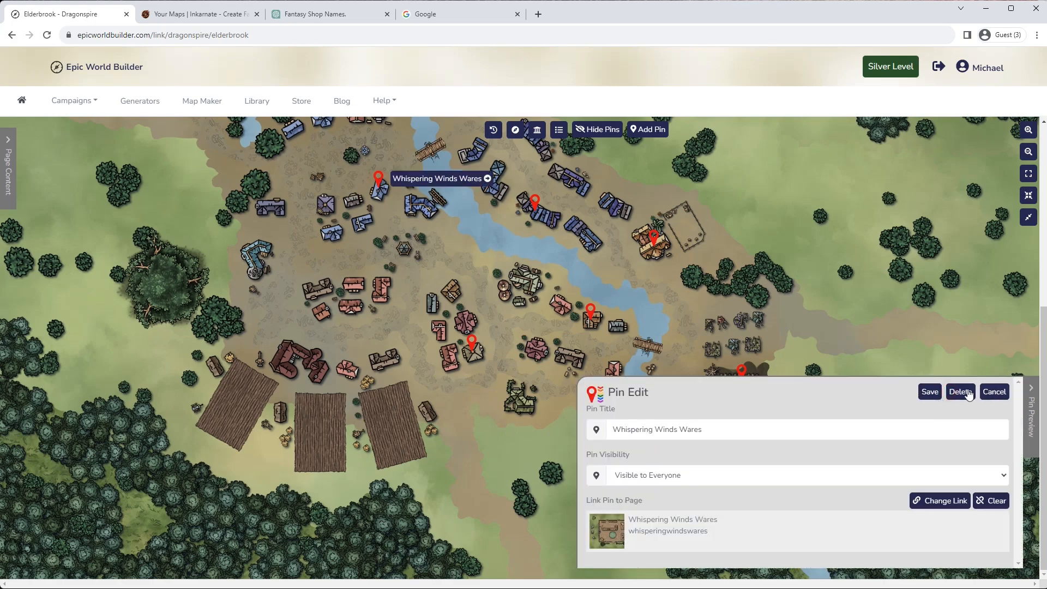
pyautogui.click(961, 392)
pyautogui.click(949, 177)
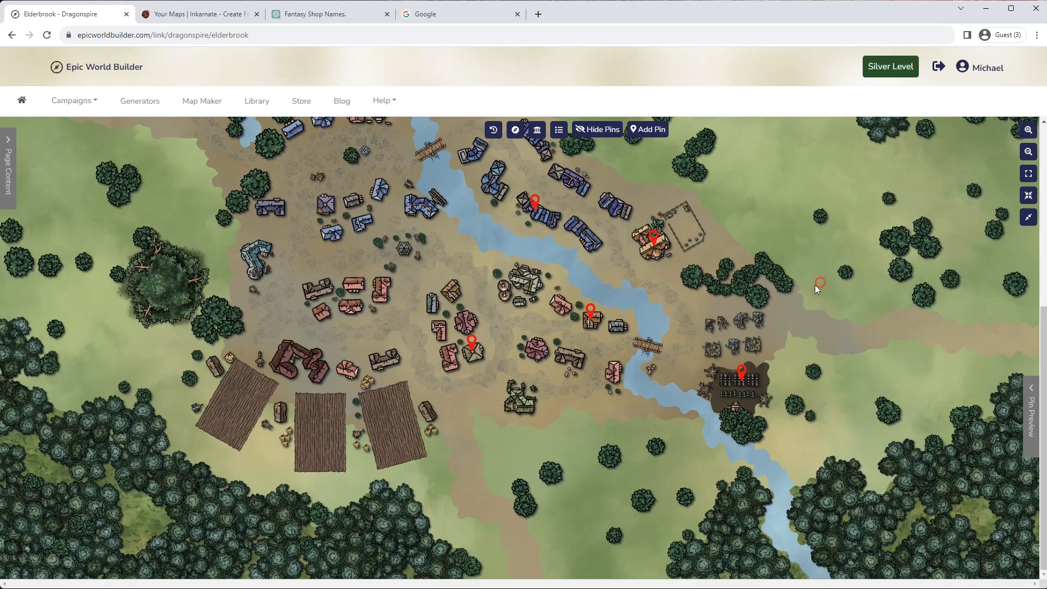
pyautogui.click(471, 344)
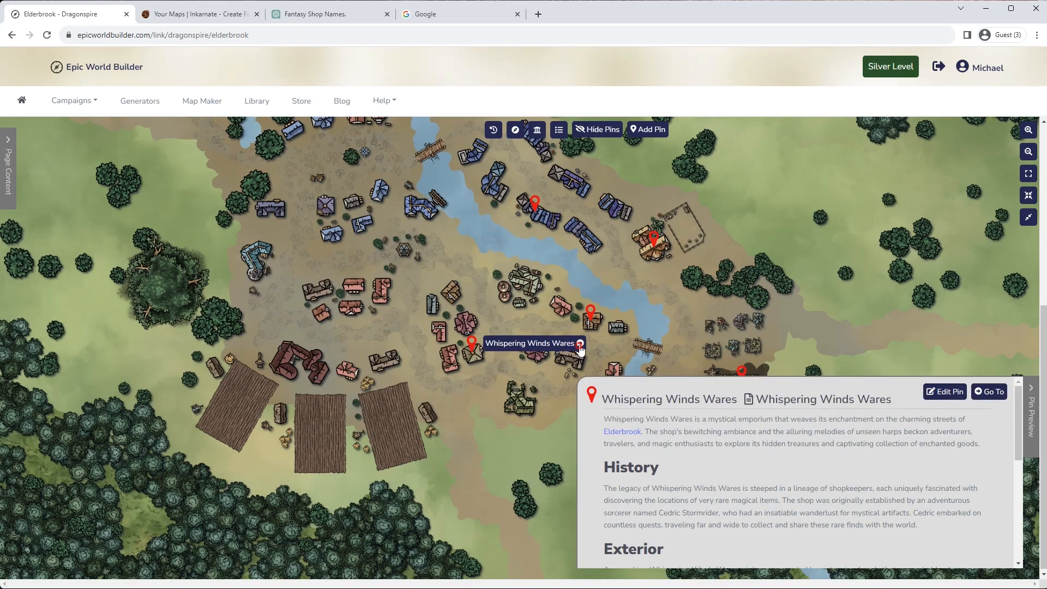
pyautogui.click(580, 345)
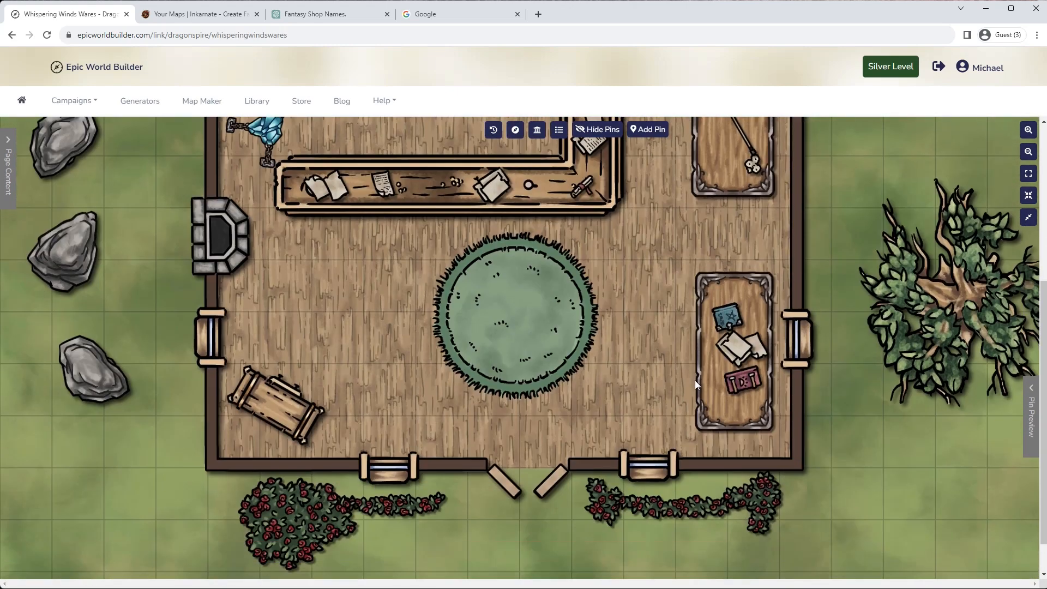